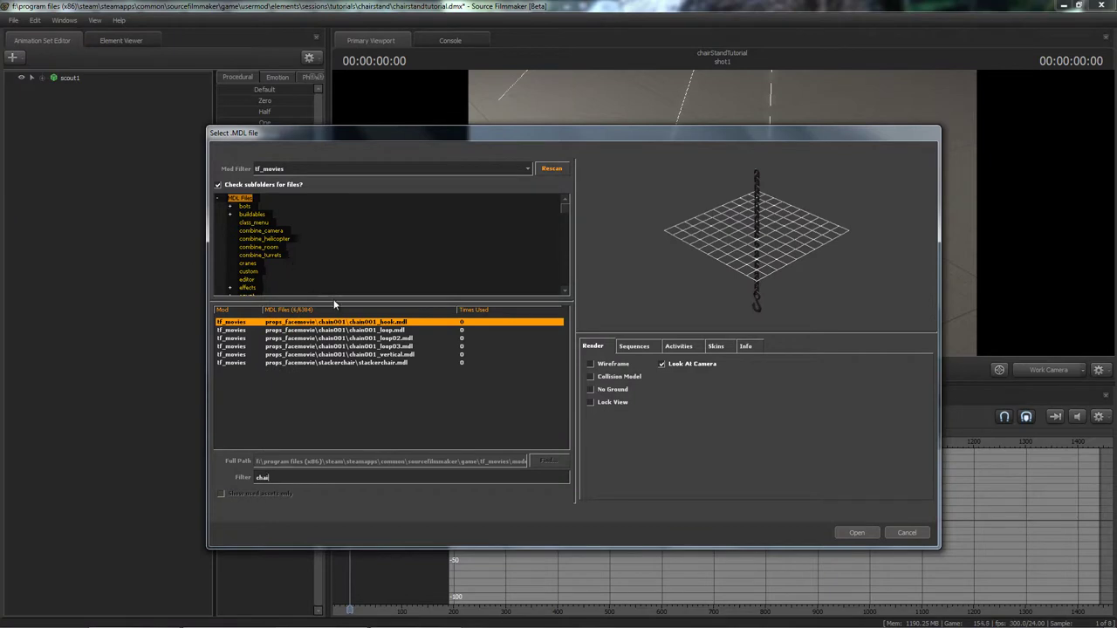
Load the props_spytech chair.mdl model into the scene, filtering the model list to the tf mod.
left_click(270, 169)
left_click(294, 210)
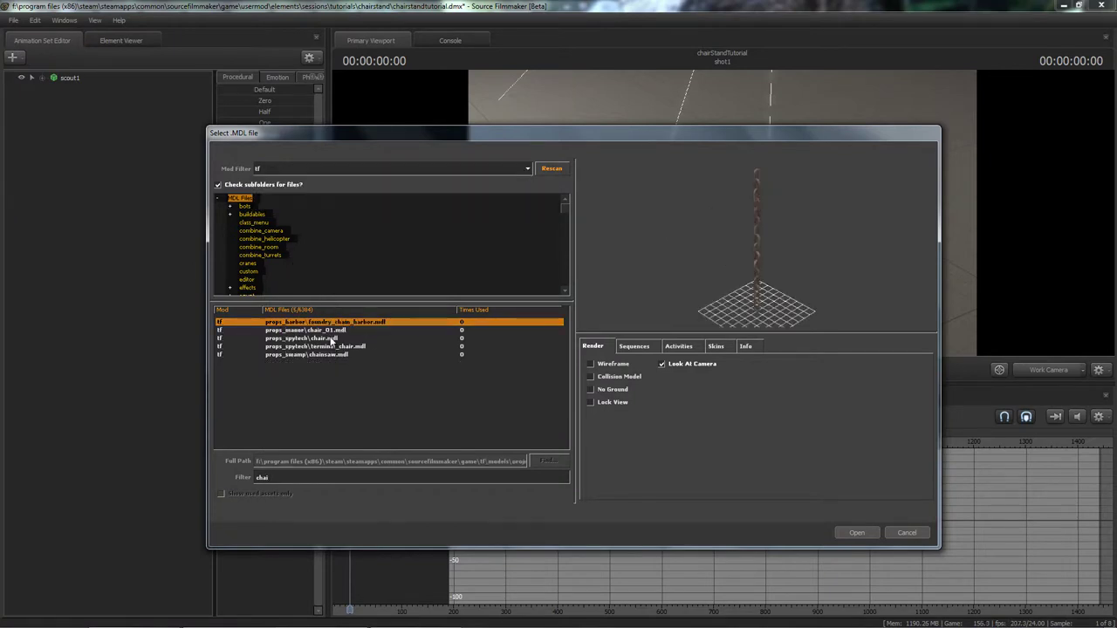
left_click(335, 339)
left_click(873, 533)
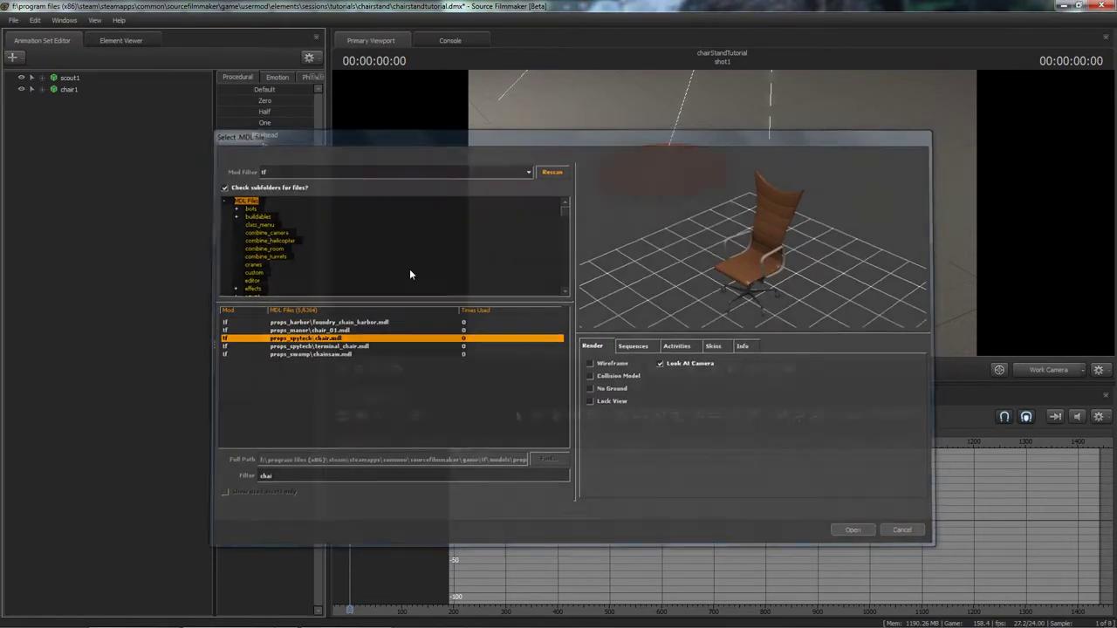
Zero the chair's rootTransform to bring it to the red disc, and shift it back by about 20 units.
left_click(42, 89)
left_click(56, 101)
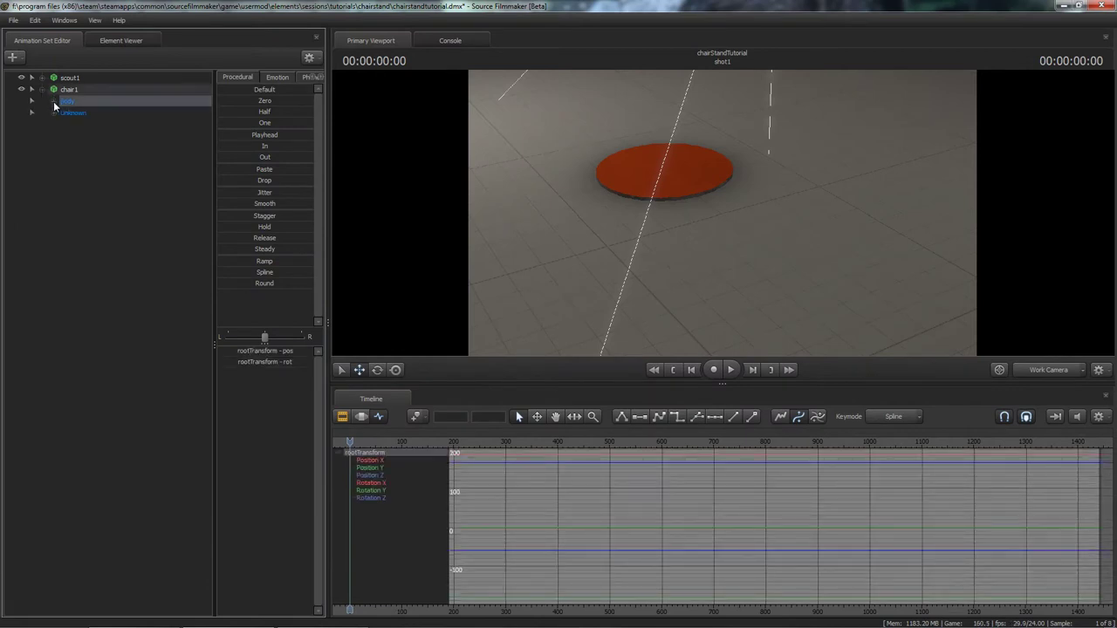
left_click(67, 114)
left_click_drag(229, 99, 313, 103)
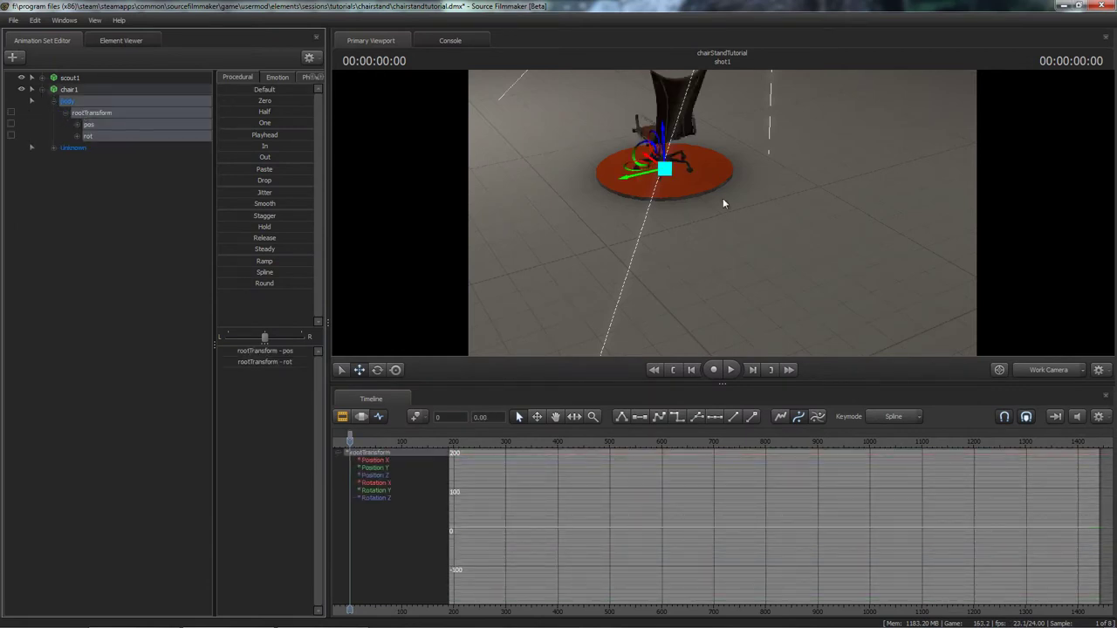
mouse_move(723, 200)
left_mouse_down()
mouse_move(730, 212)
mouse_move(735, 183)
mouse_move(746, 191)
mouse_move(714, 180)
left_mouse_up()
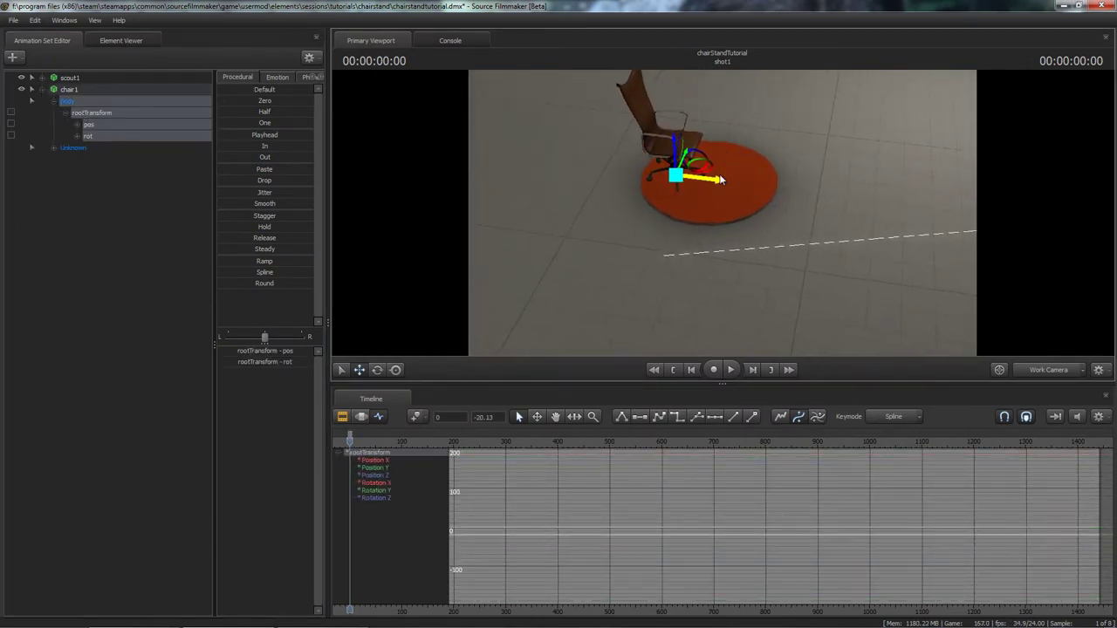
Zero scout1's rootTransform and move the Scout forward so he stands in front of the chair on the disc.
left_click(42, 89)
left_click(42, 78)
left_click(65, 102)
left_click(54, 101)
left_click(89, 115)
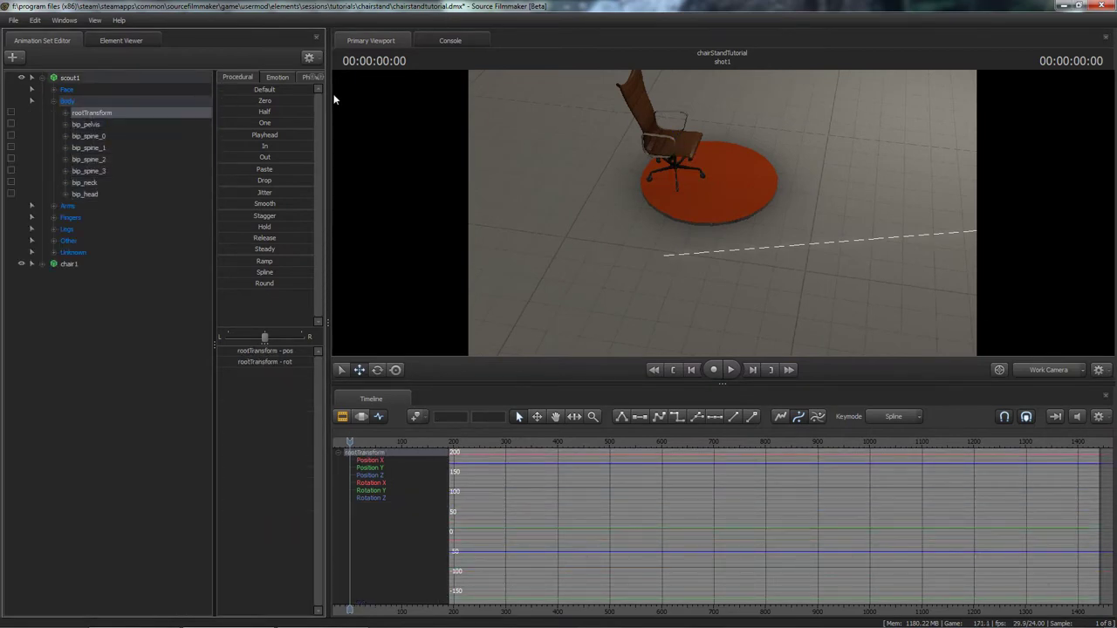
key("f")
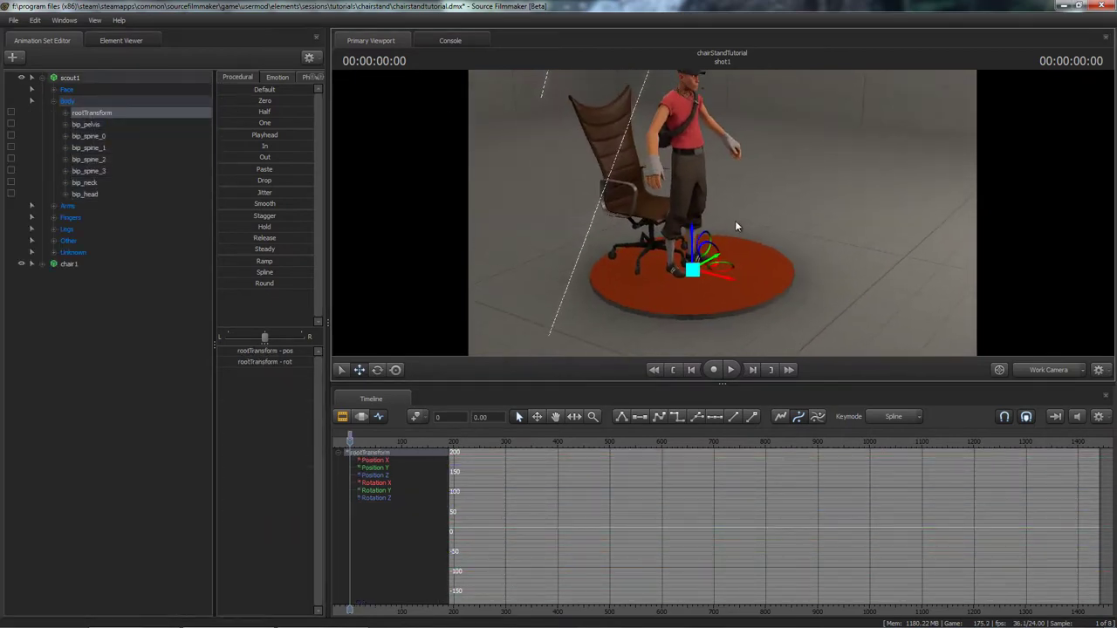
Apply the rig_biped_simple rig to scout1.
left_click(55, 101)
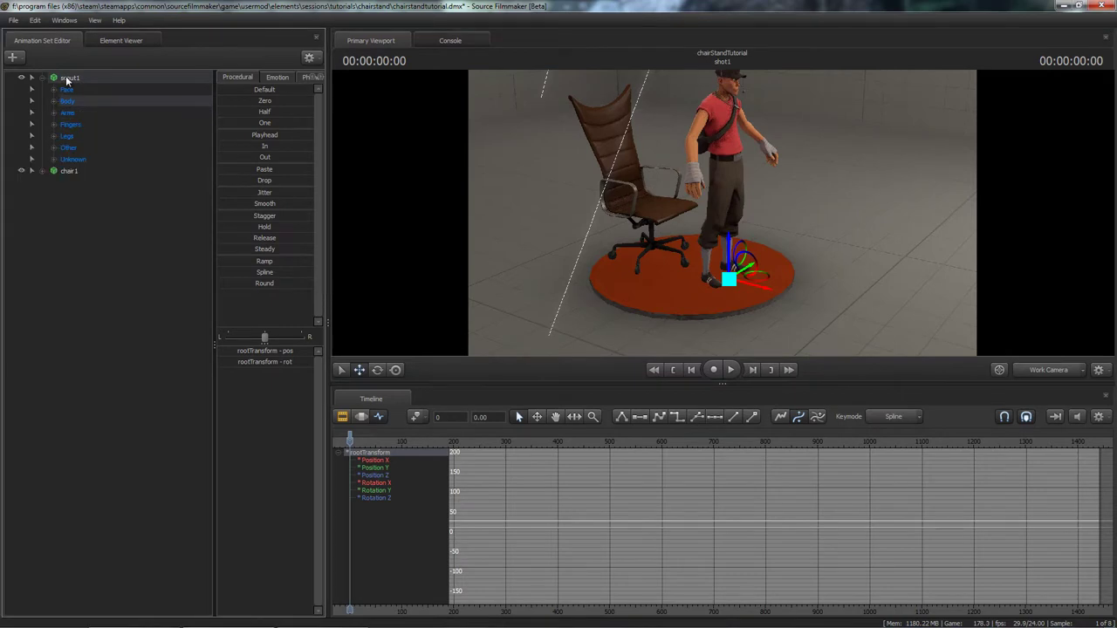
right_click(67, 78)
mouse_move(116, 214)
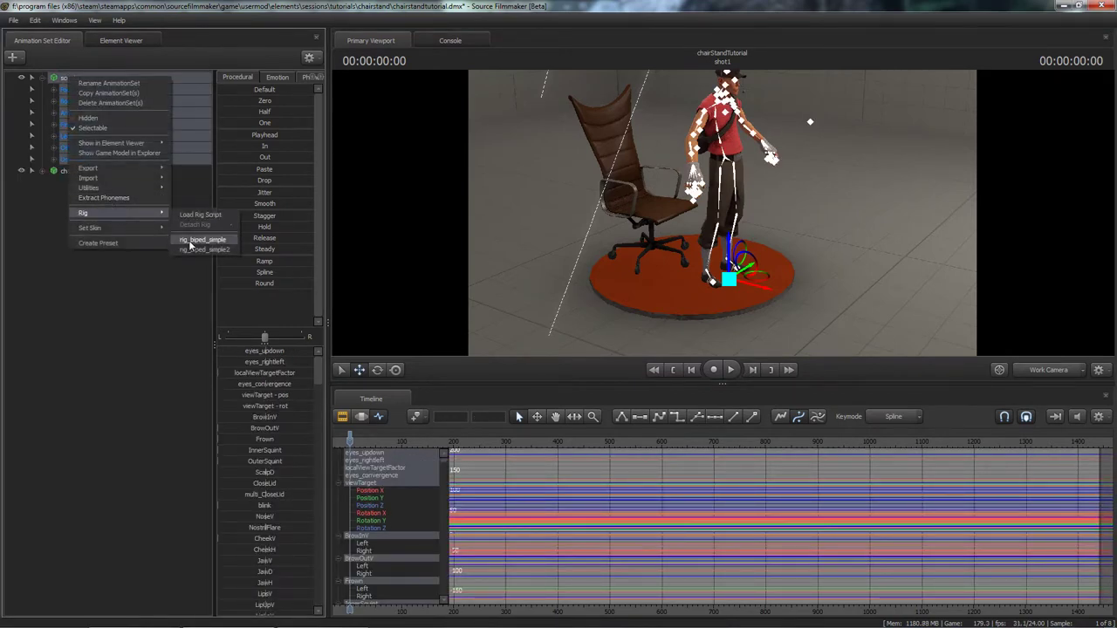
left_click(190, 242)
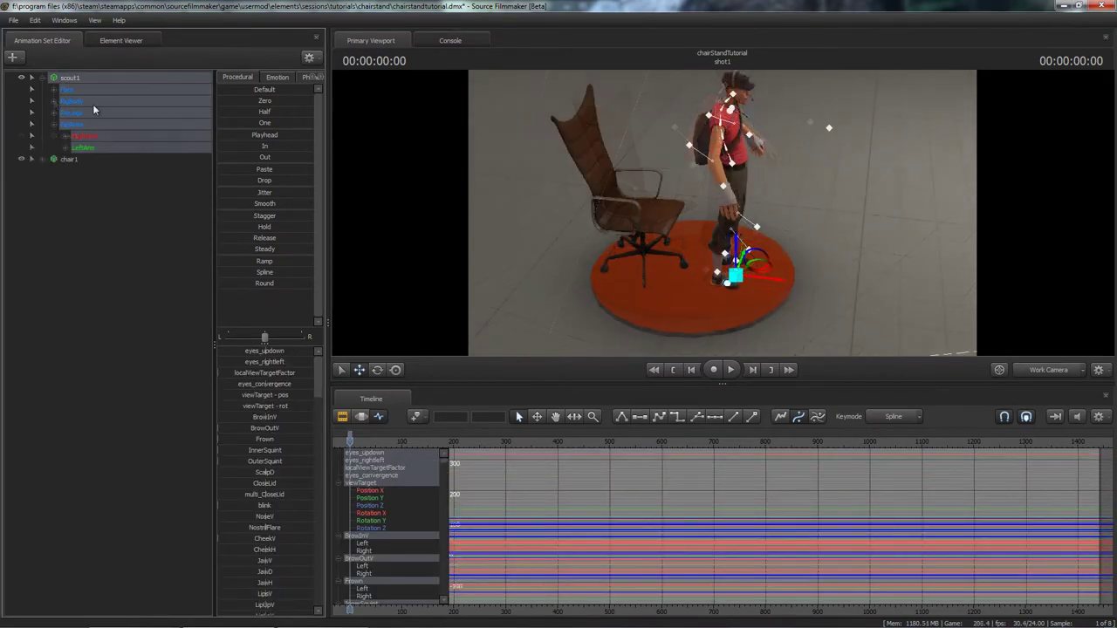
Move the chair forward so its seat sits directly behind the Scout's legs.
left_click_drag(722, 215, 722, 215)
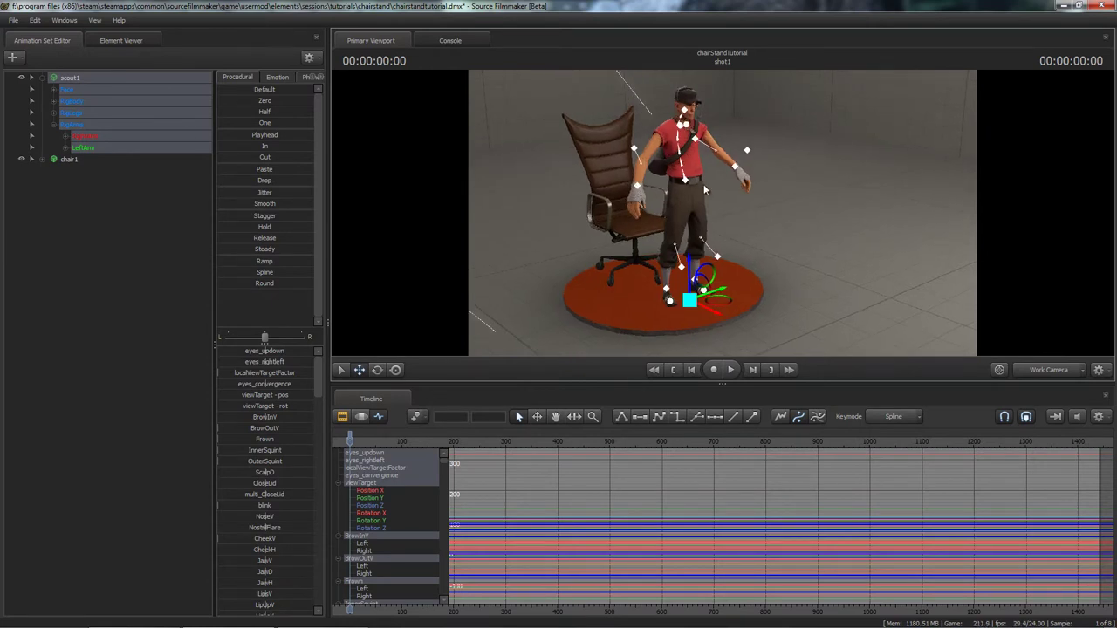
left_click_drag(629, 215, 723, 213, "alt")
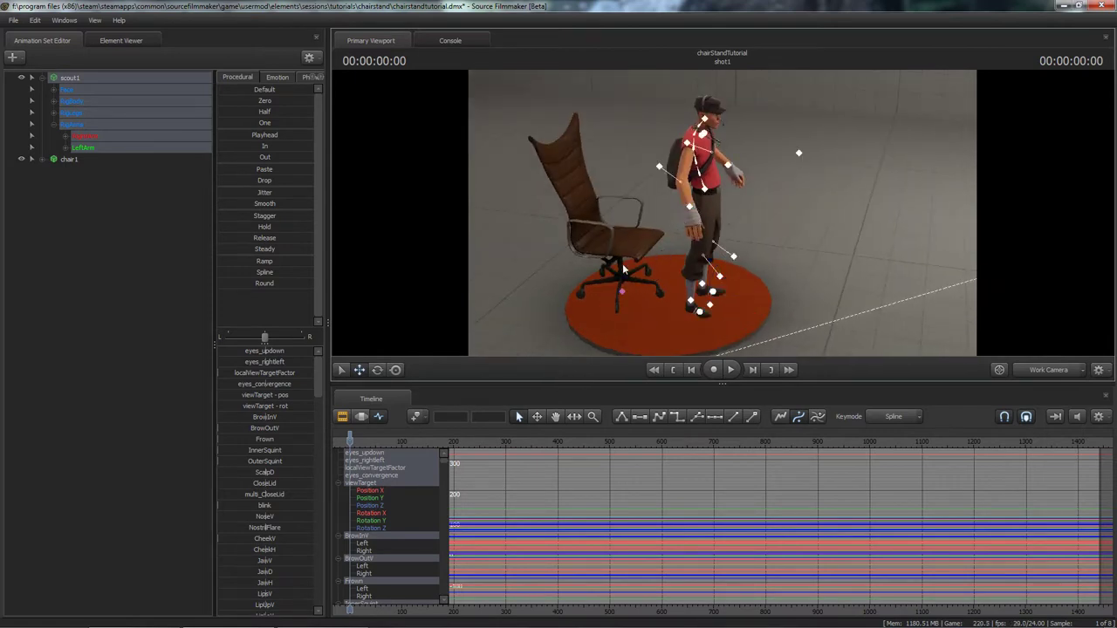
left_click(623, 292, "ctrl")
left_click_drag(661, 302, 683, 303)
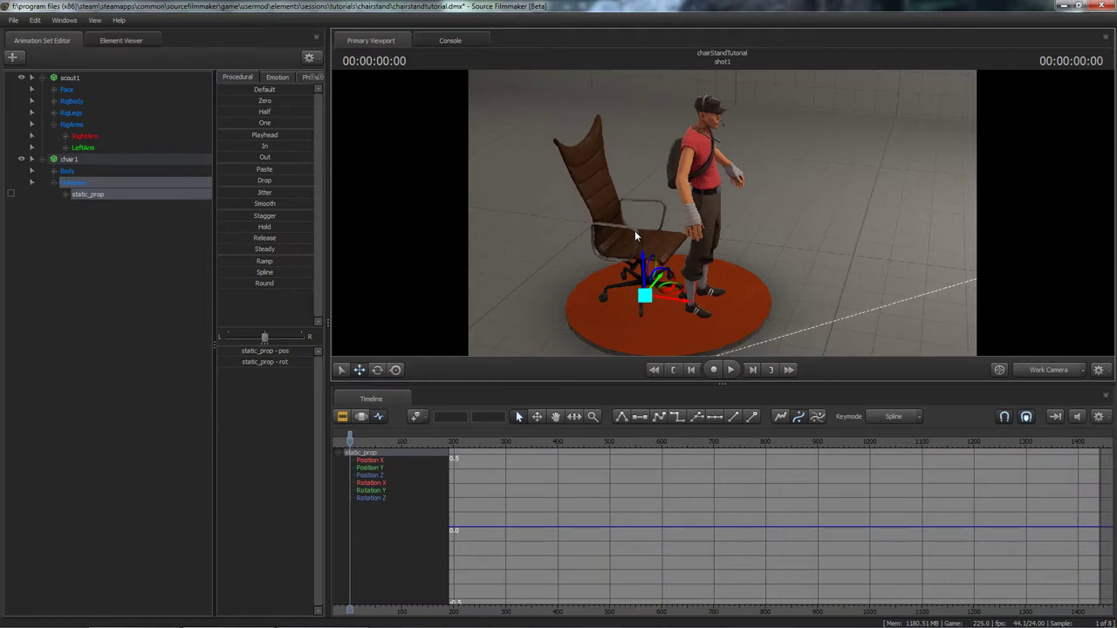
Move the Scout's rig_pelvis back and down so he sits on the chair seat.
left_click_drag(637, 234, 625, 260, "alt")
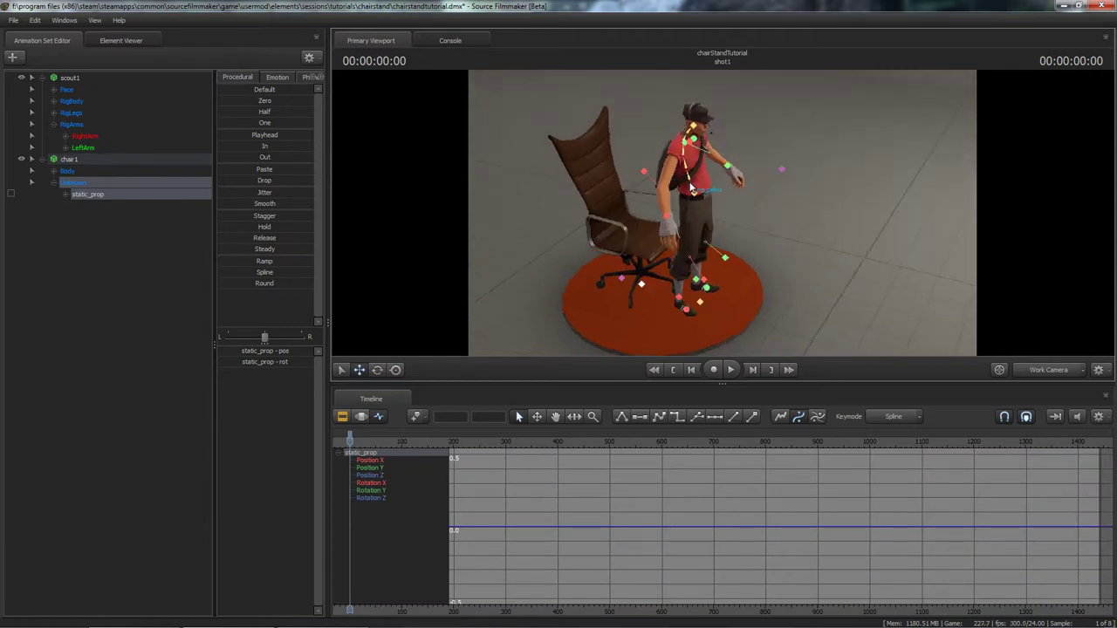
left_click(701, 209, "ctrl")
left_click_drag(704, 223, 723, 209, "alt")
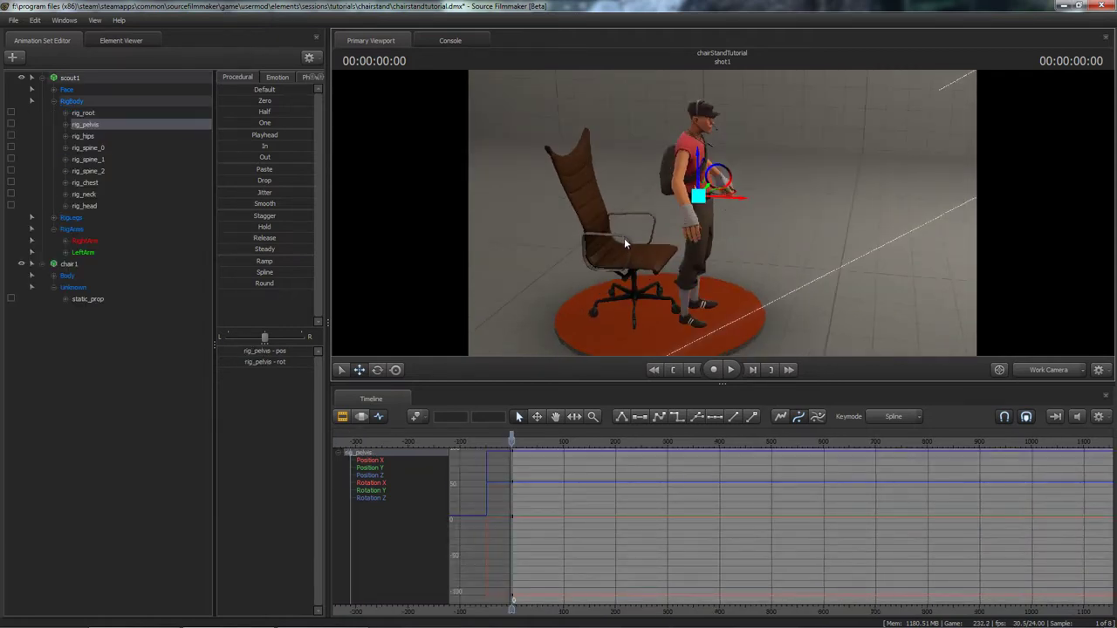
left_click_drag(624, 244, 700, 191, "alt")
left_click_drag(740, 229, 702, 230)
left_click_drag(702, 231, 736, 212, "alt")
Lower the Scout's right hand, rig_hand_R, to the chair's armrest.
key("e")
left_click(713, 198, "ctrl")
key("w")
left_click_drag(668, 210, 726, 207, "alt")
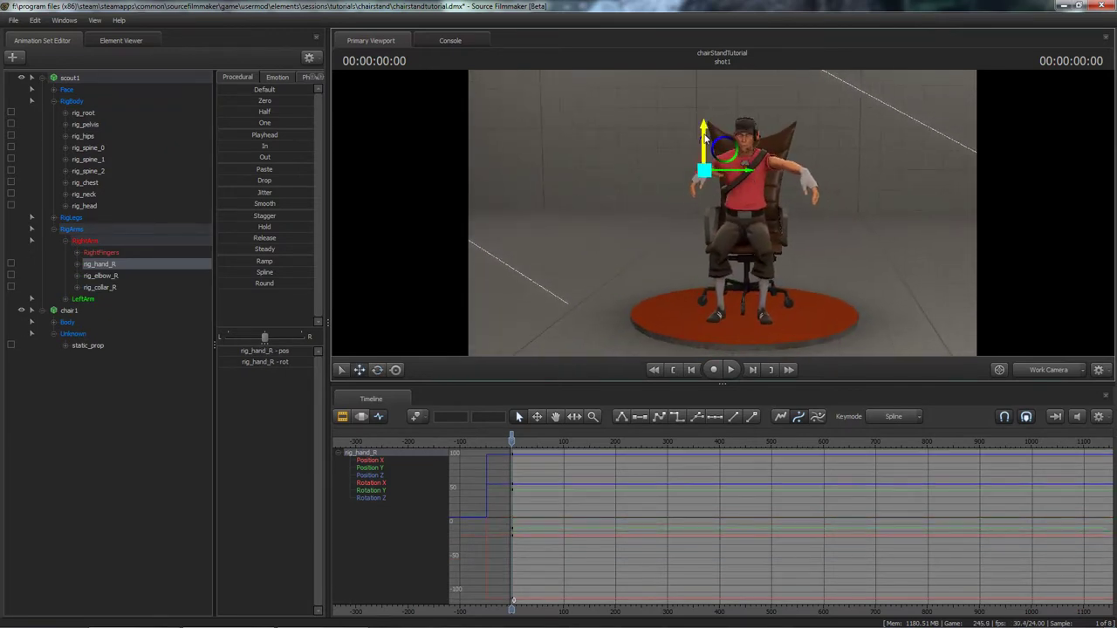
left_click_drag(705, 138, 705, 168)
left_click_drag(744, 237, 699, 210)
Lower and rotate the Scout's left hand, rig_hand_L, to rest by the other armrest.
left_click(782, 213, "ctrl")
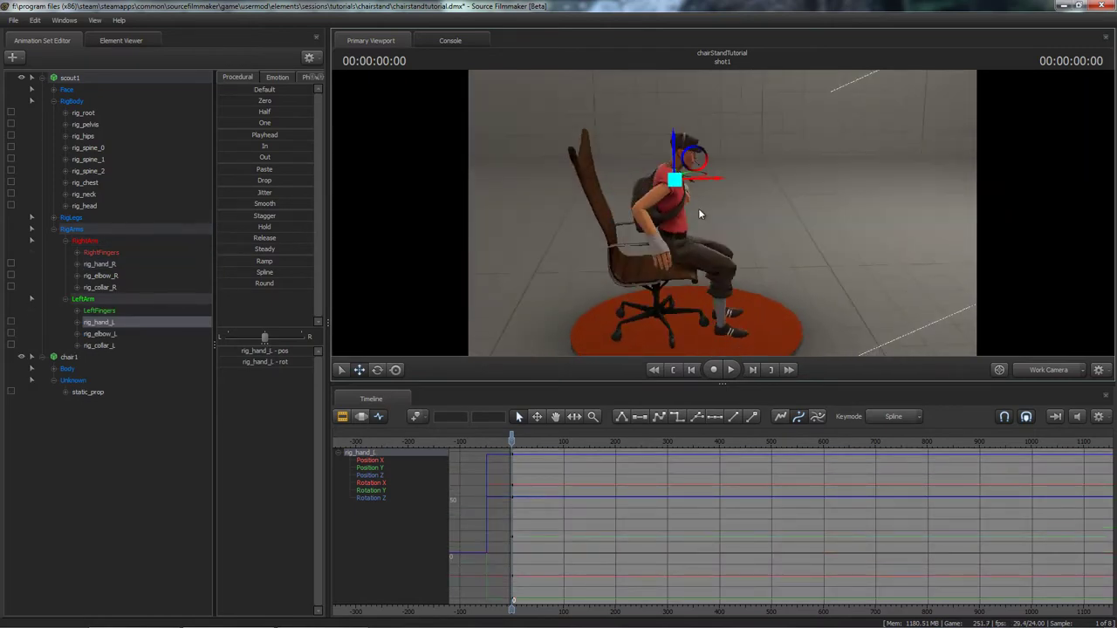
left_click_drag(674, 142, 864, 188)
key("f")
right_click_drag(723, 196, 722, 148, "alt")
left_click_drag(723, 188, 703, 200, "alt")
key("e")
left_click_drag(739, 249, 637, 181)
key("w")
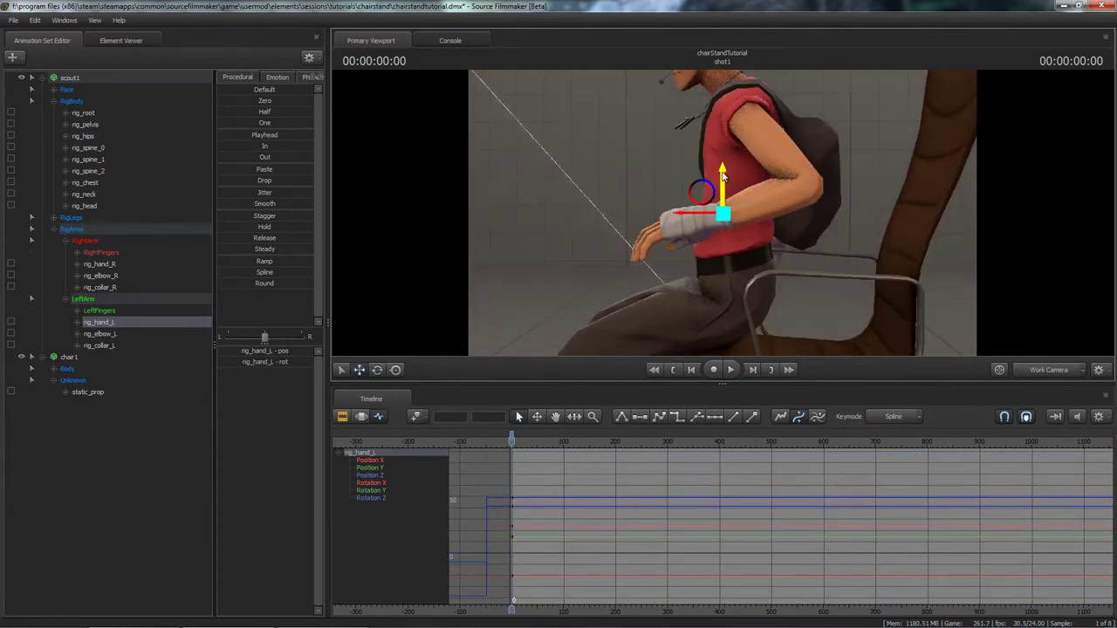
left_click_drag(723, 178, 872, 274)
Shift rig_pelvis back so the Scout sits deeper in the chair.
right_click_drag(872, 274, 717, 258, "alt")
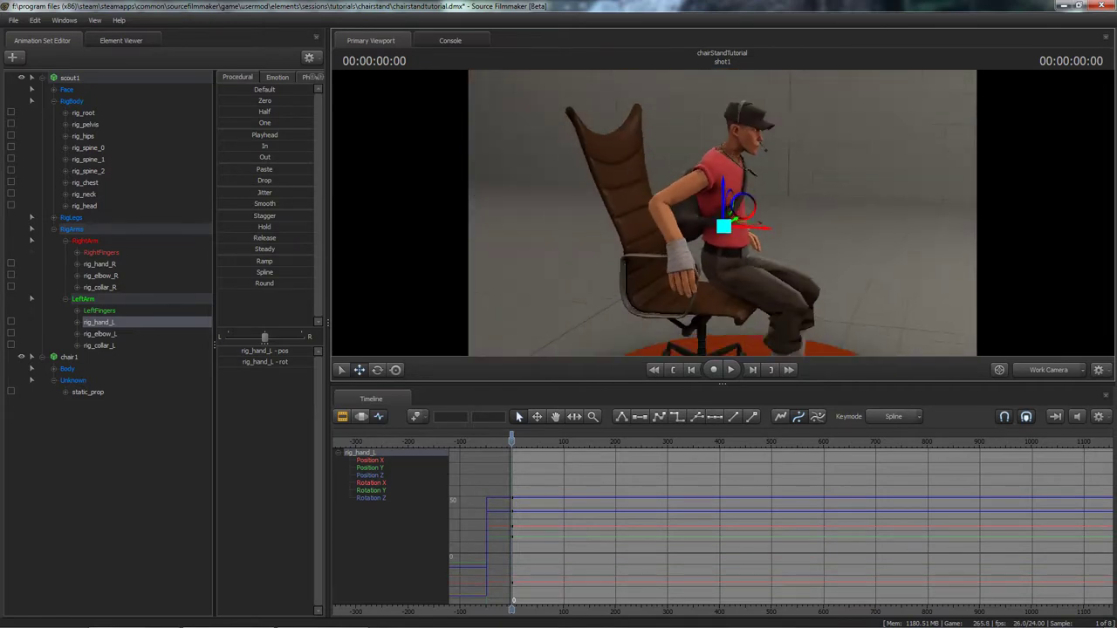
middle_click_drag(717, 258, 730, 231, "alt")
left_click_drag(730, 230, 747, 232, "alt")
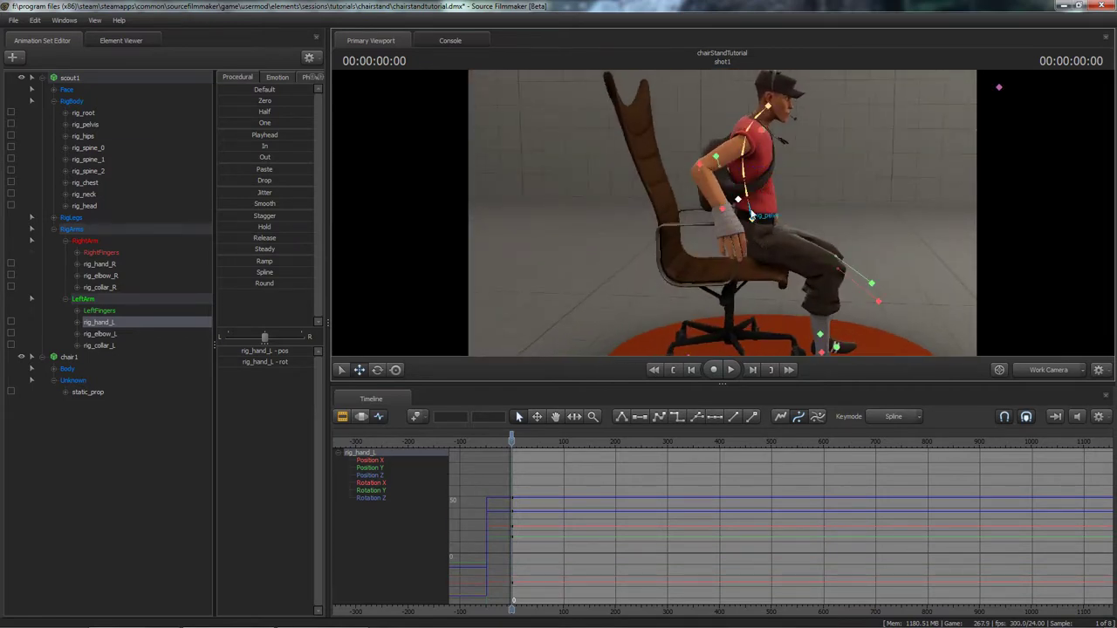
left_click(752, 215, "ctrl")
middle_click_drag(752, 214, 742, 194, "alt")
left_click_drag(783, 195, 764, 196)
Move the Scout's right and left feet back toward the chair base.
middle_click_drag(763, 221, 752, 180, "alt")
left_click(801, 292, "ctrl")
left_click_drag(843, 290, 820, 276)
left_click(803, 276, "ctrl")
left_click_drag(820, 276, 611, 308, "alt")
middle_click_drag(611, 308, 613, 351, "alt")
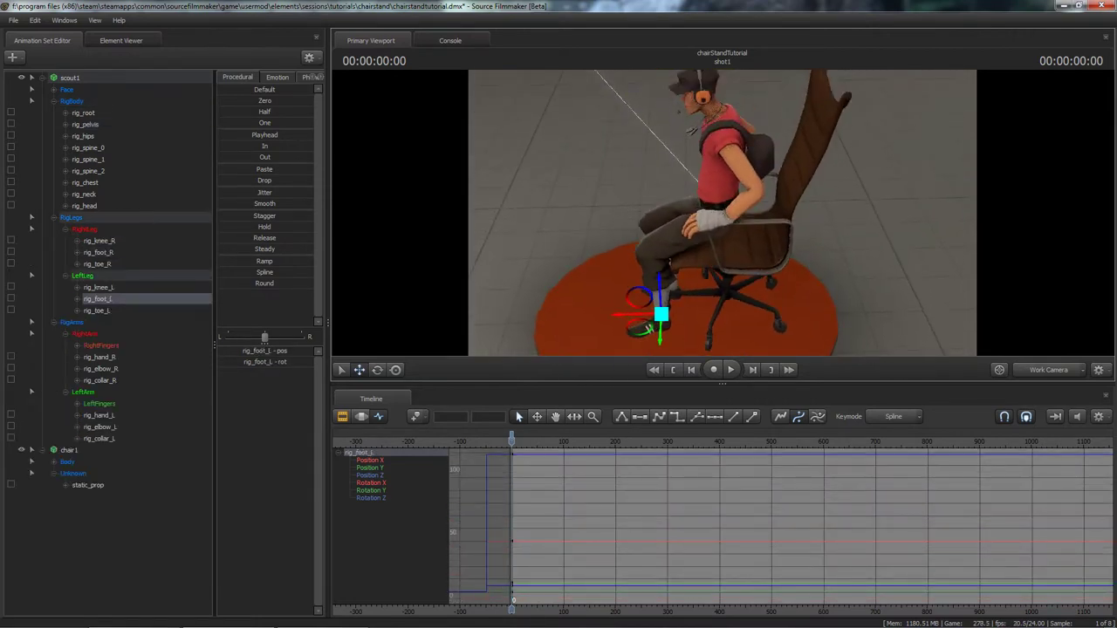
Refine the position and rotation of the Scout's hands so they rest along the chair's armrests.
left_click_drag(711, 262, 705, 197, "alt")
middle_click_drag(706, 196, 709, 236, "alt")
left_click(721, 225)
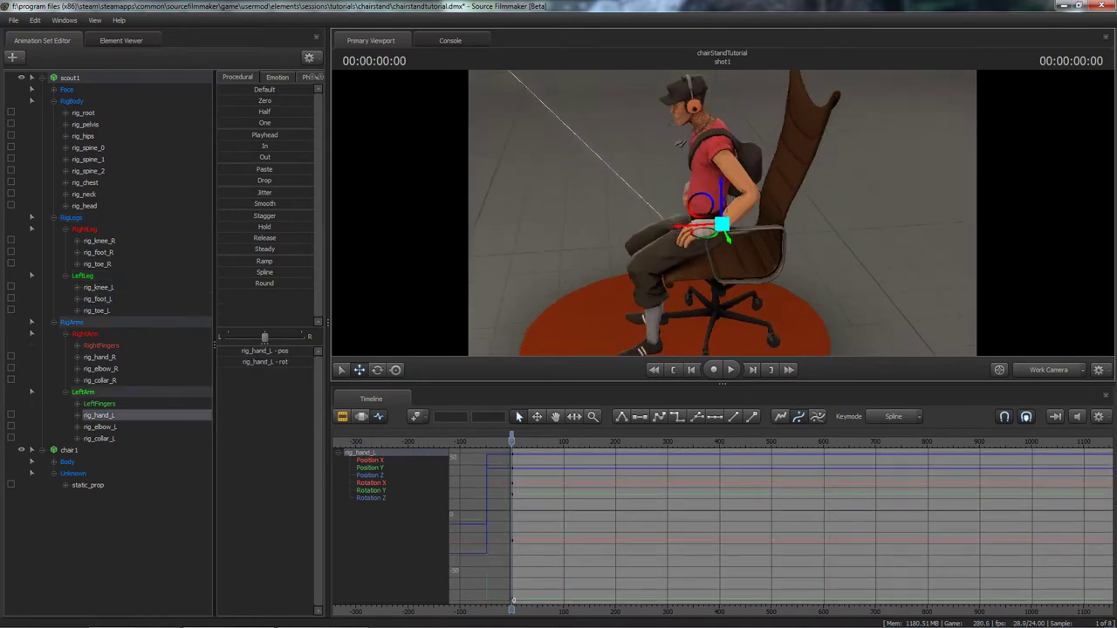
left_click_drag(717, 222, 899, 209, "alt")
middle_click_drag(717, 222, 726, 181, "alt")
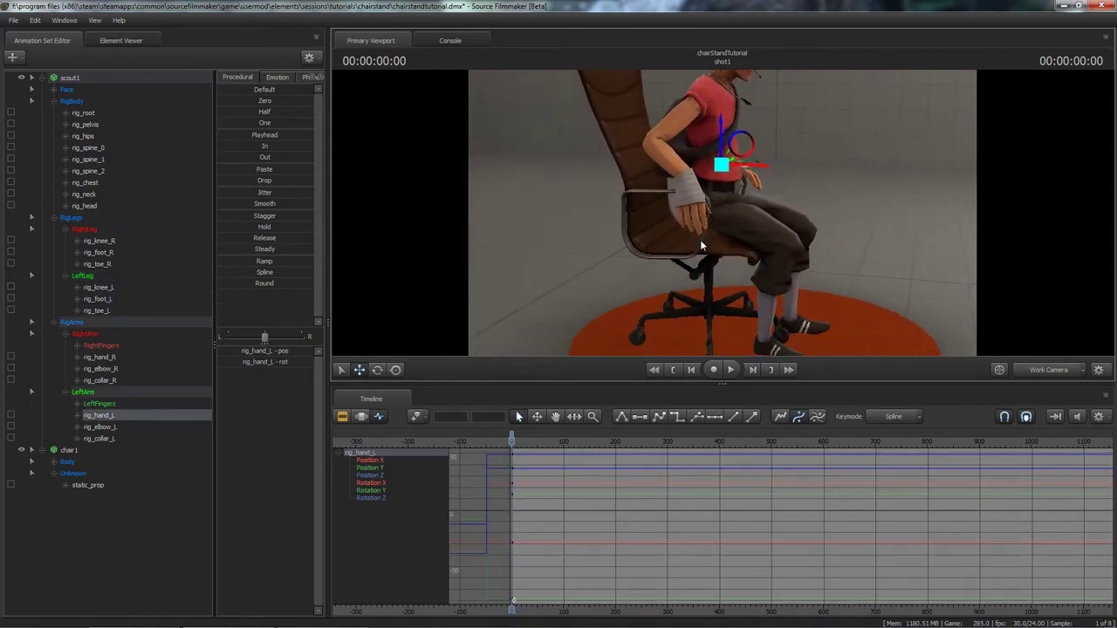
left_click_drag(726, 181, 738, 215, "alt")
left_click(694, 180, "ctrl")
left_click(670, 189, "ctrl")
key("e")
left_click_drag(723, 187, 723, 216, "alt")
key("e")
Reposition rig_hand_L over its armrest and rotate the hand to match the arm.
left_click(715, 212, "ctrl")
key("w")
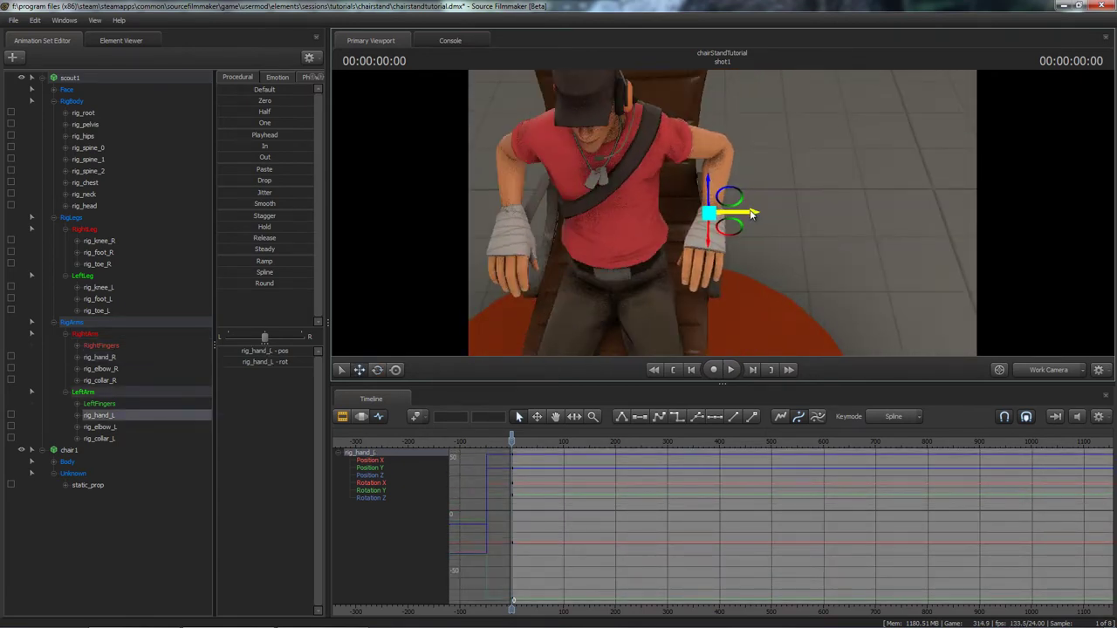
mouse_move(720, 248)
left_mouse_down("alt")
mouse_move(663, 218)
mouse_move(719, 231)
mouse_move(709, 236)
left_mouse_up("alt")
right_click_drag(708, 236, 701, 251, "alt")
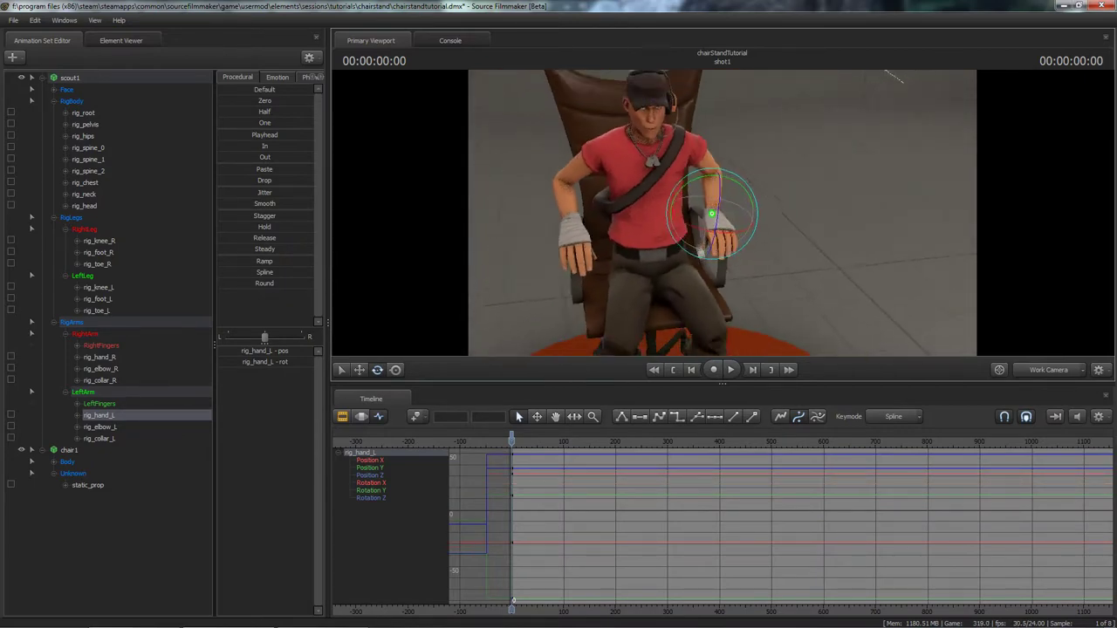
Adjust the Scout's pelvis and place his left and right feet apart on the disc in front of the chair.
left_click_drag(694, 237, 726, 214, "alt")
left_click(698, 214, "ctrl")
key("ctrl")
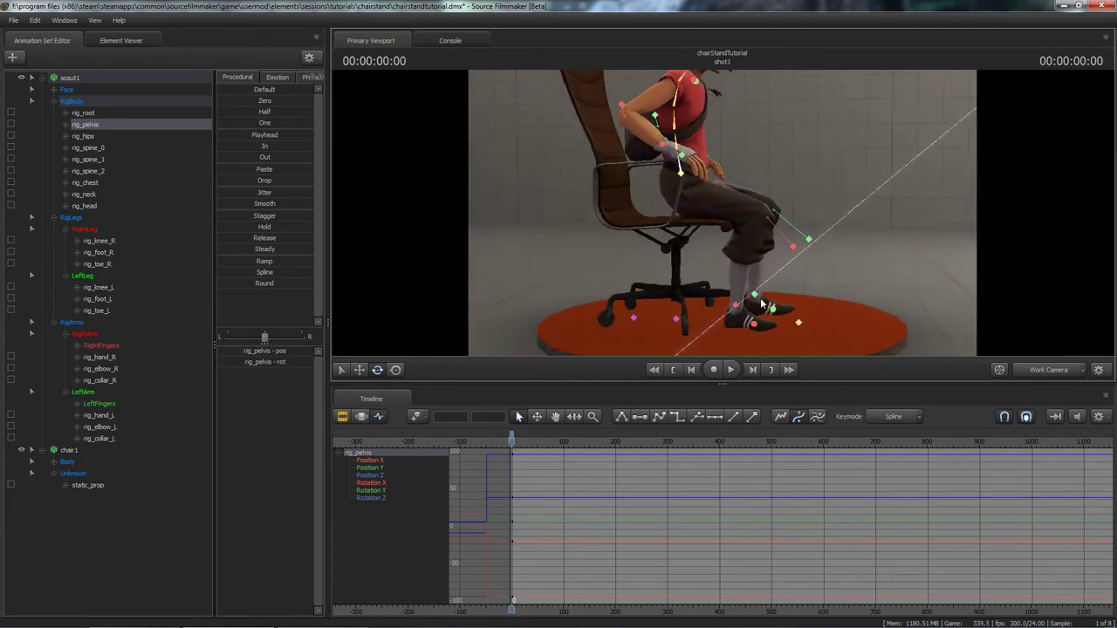
left_click(755, 295)
left_click_drag(784, 301, 696, 203, "alt")
left_click(770, 289, "ctrl")
right_click_drag(695, 202, 703, 181, "alt")
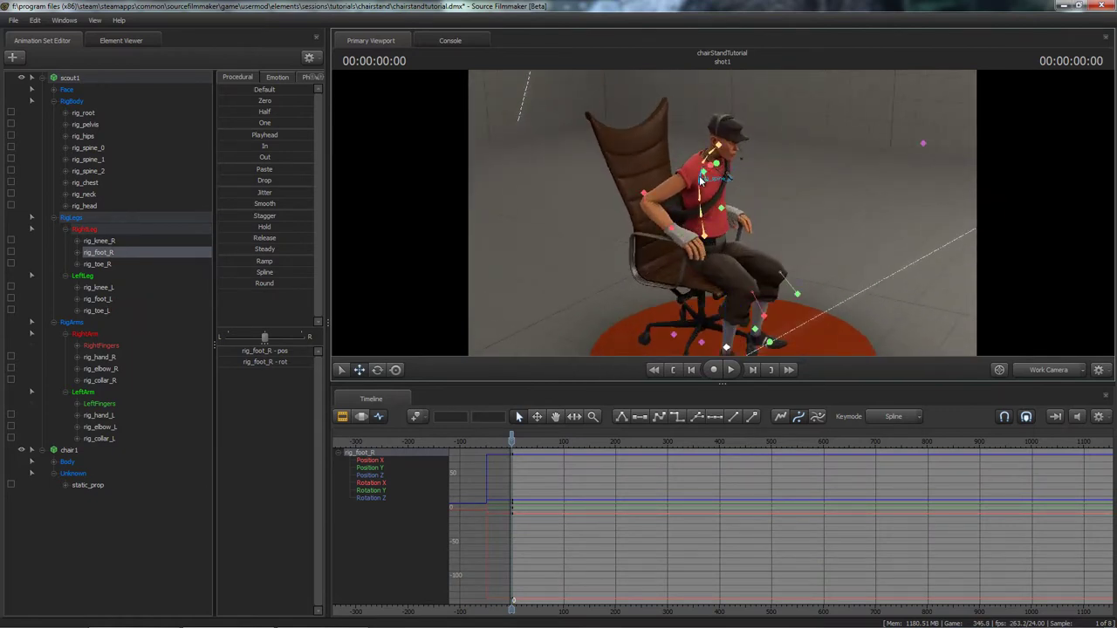
Rotate rig_spine_2 to adjust the posture of the Scout's upper body.
left_click(701, 179)
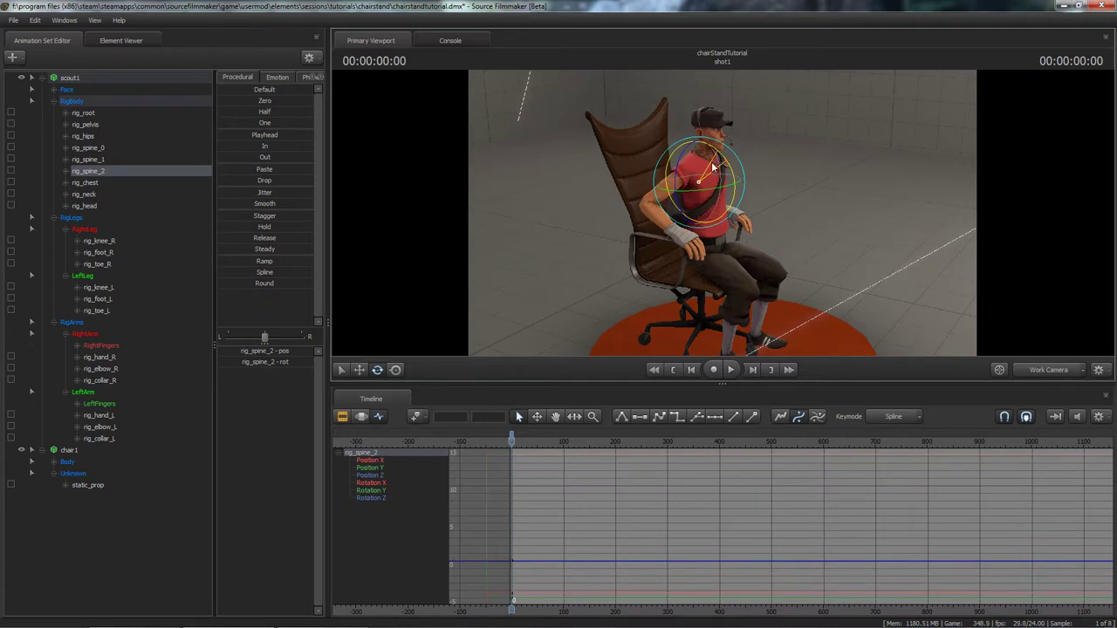
left_click_drag(713, 166, 641, 181, "alt")
left_click_drag(750, 244, 778, 258, "alt")
Move rig_hand_L inward and down so the Scout's left hand rests on his thigh.
left_click(784, 200, "ctrl")
key("w")
left_click_drag(778, 258, 743, 251, "alt")
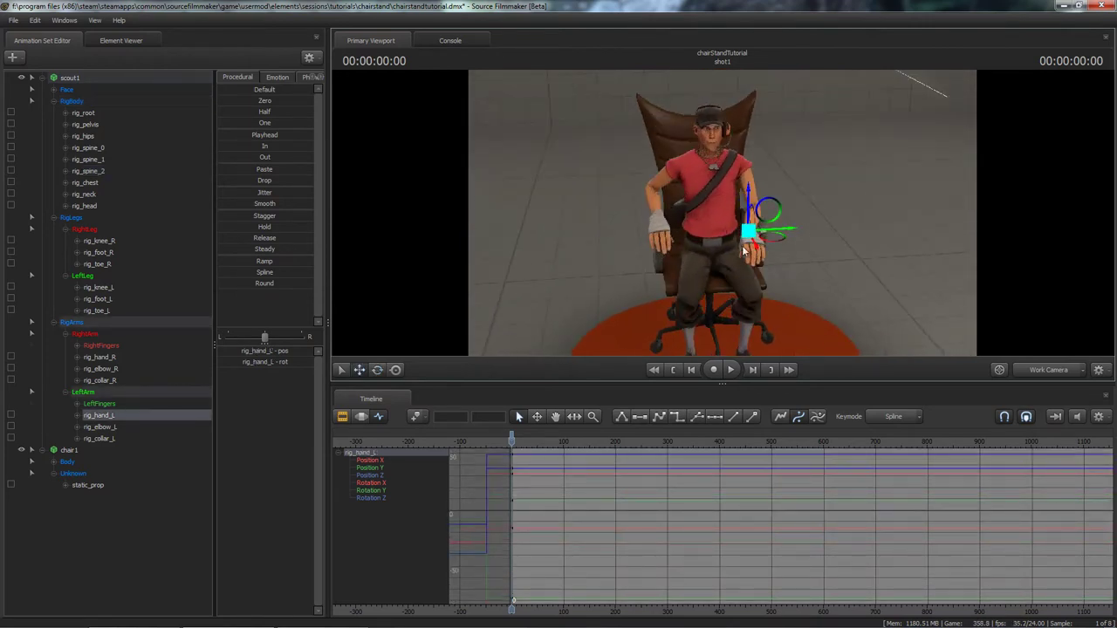
left_click_drag(747, 203, 711, 224)
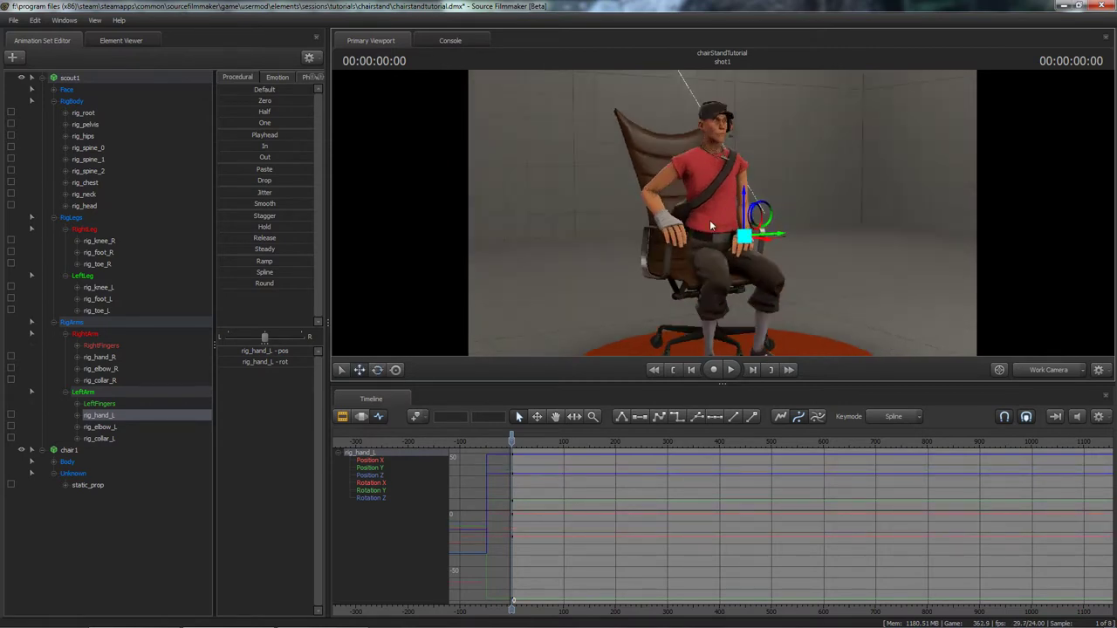
right_click_drag(711, 224, 742, 234, "alt")
left_click_drag(741, 234, 762, 218, "alt")
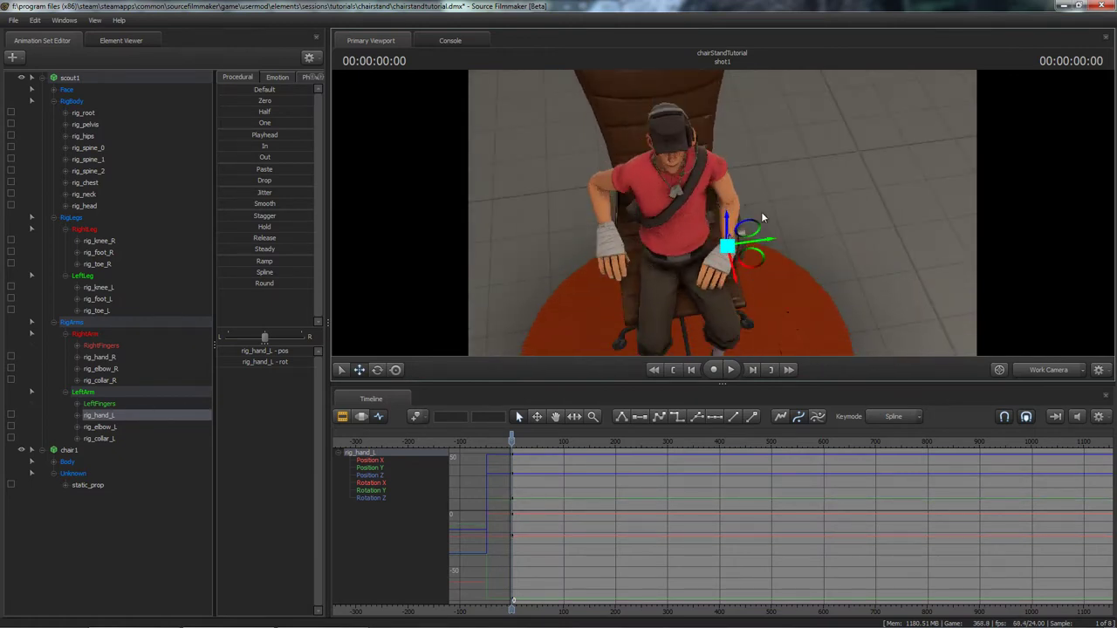
left_click_drag(738, 262, 734, 210, "alt")
right_click_drag(738, 202, 718, 213, "alt")
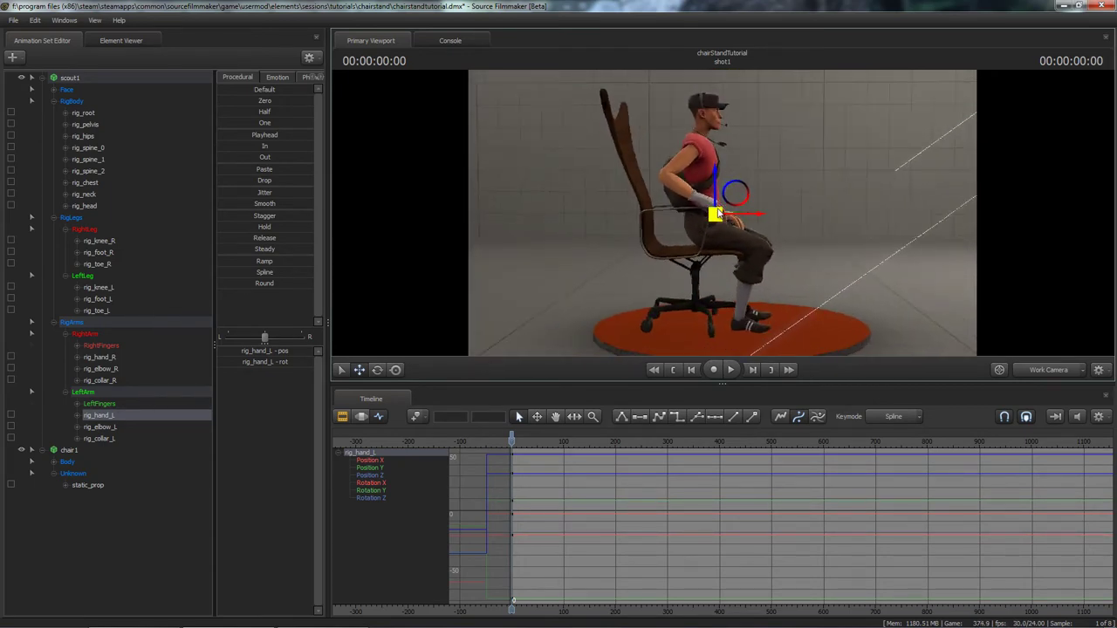
Select all of scout1's controls and place the playhead on frame 1 in the graph timeline.
right_click_drag(572, 501, 532, 480, "alt")
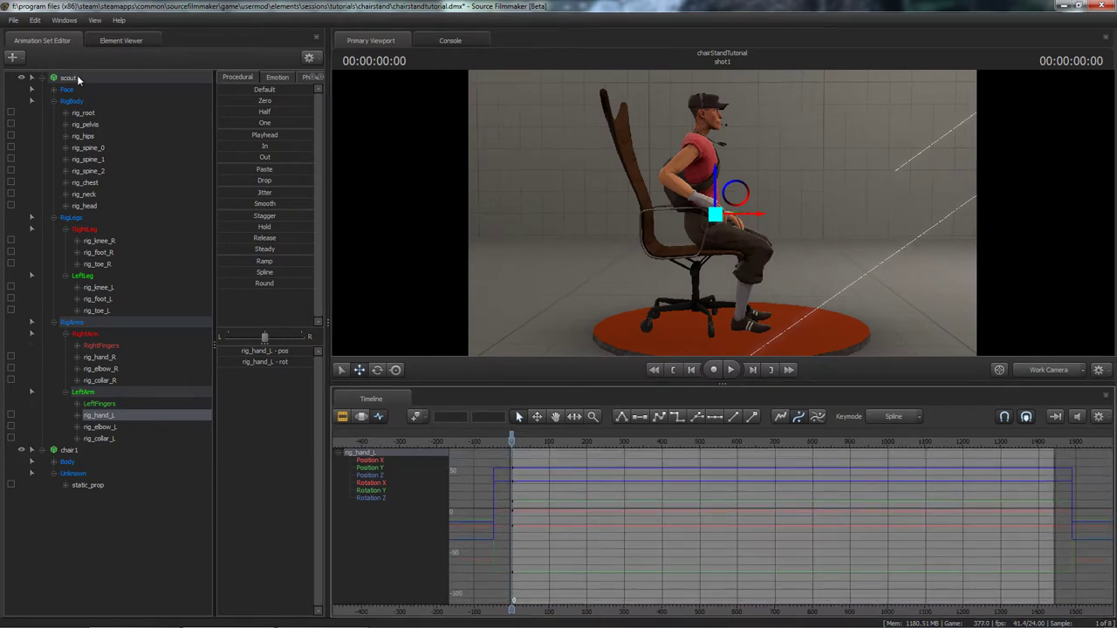
left_click(78, 78)
left_click_drag(514, 443, 520, 442)
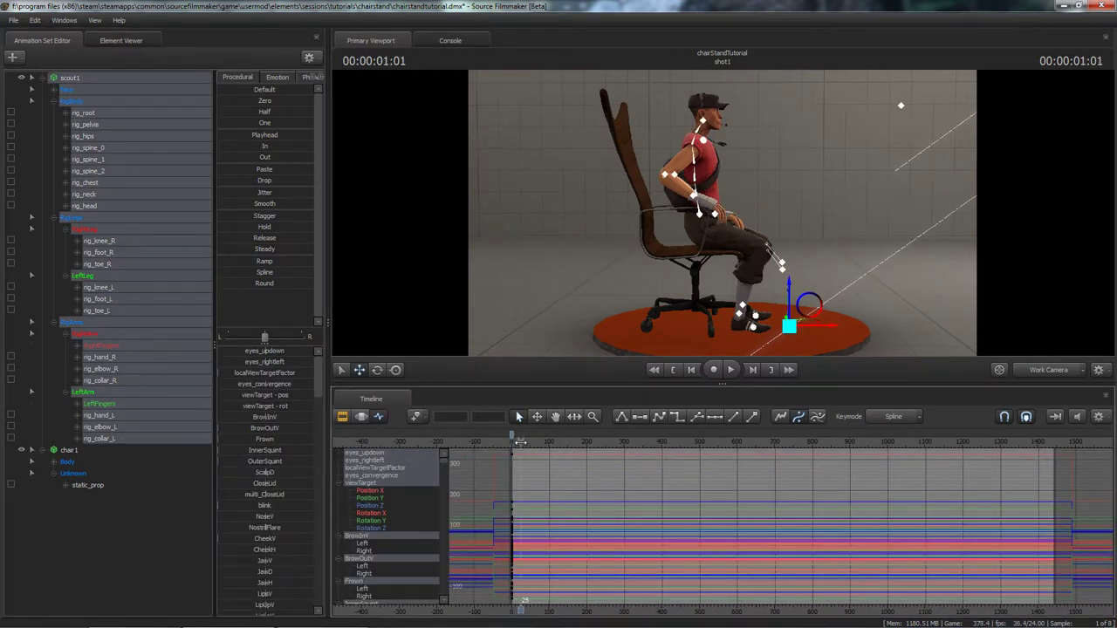
scroll(553, 523, "up", 8)
middle_click_drag(527, 507, 771, 522)
scroll(742, 515, "up", 3)
middle_click_drag(636, 513, 532, 509)
left_click(566, 443)
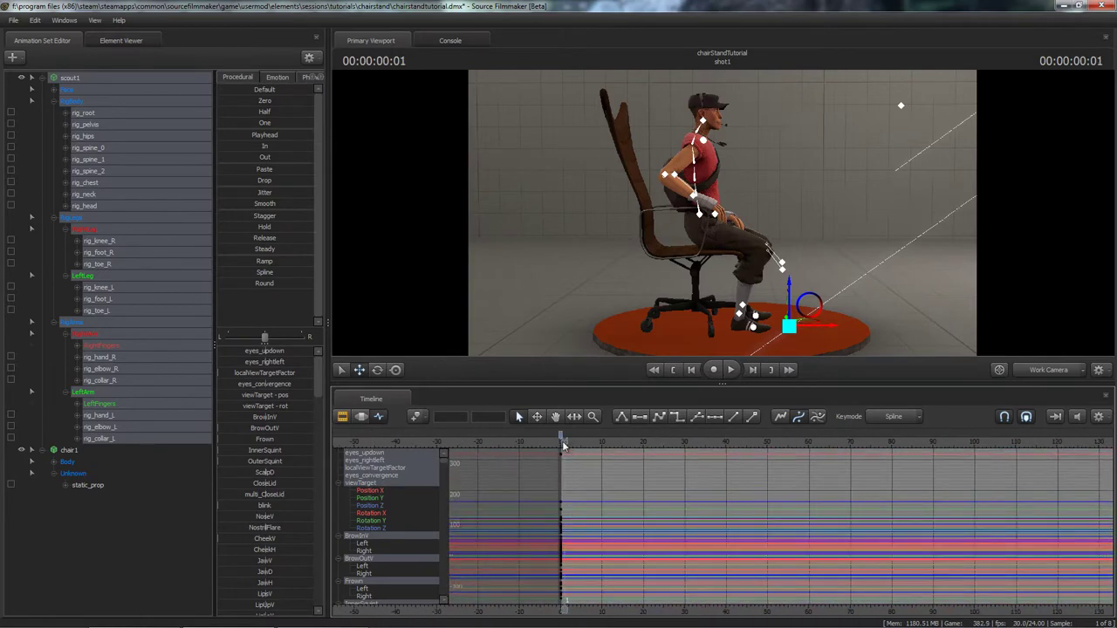
Keyframe all of scout1's controls at frame 10 to hold the seated pose from the start of the shot.
key("space")
key("space")
left_click_drag(627, 442, 600, 443)
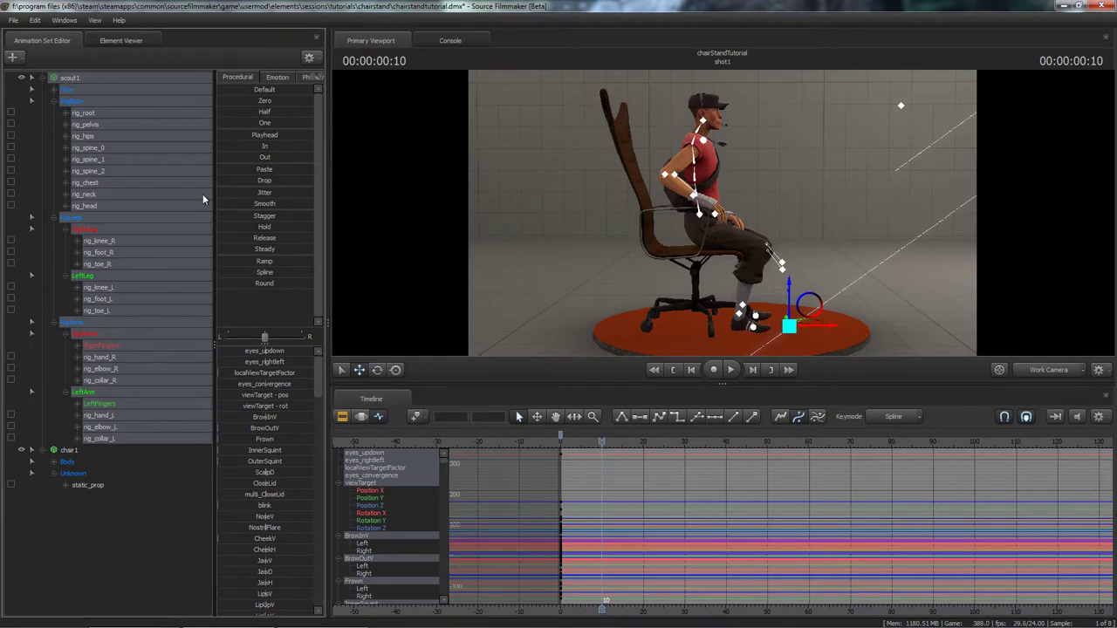
left_click_drag(603, 447, 563, 443)
key("space")
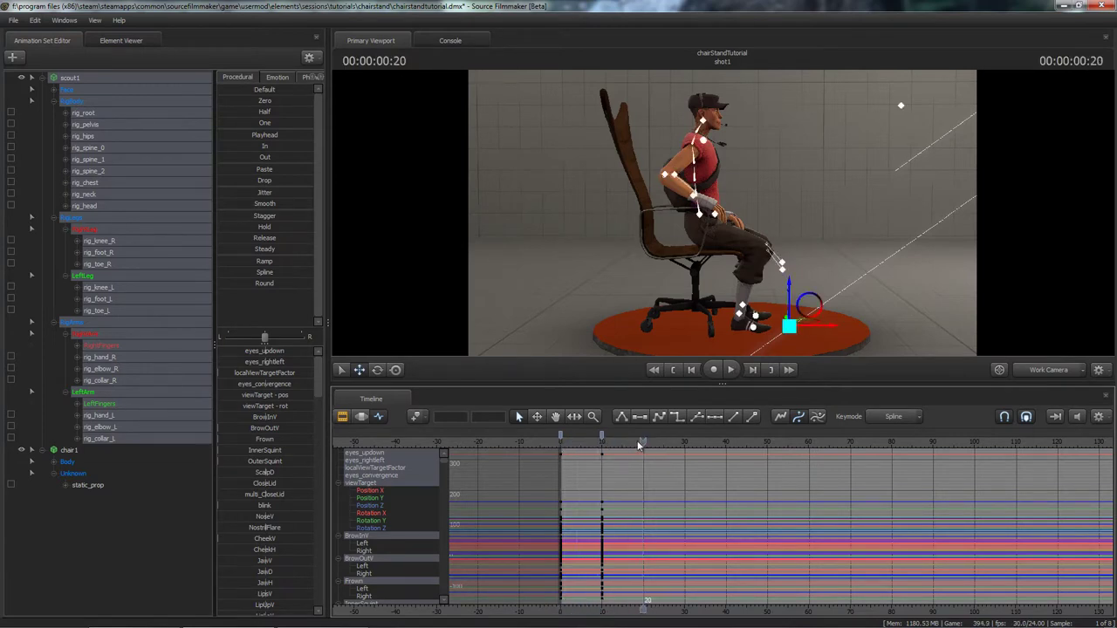
At frame 30, move rig_pelvis forward and up until the Scout stands upright in front of the chair.
left_click_drag(723, 213, 690, 213)
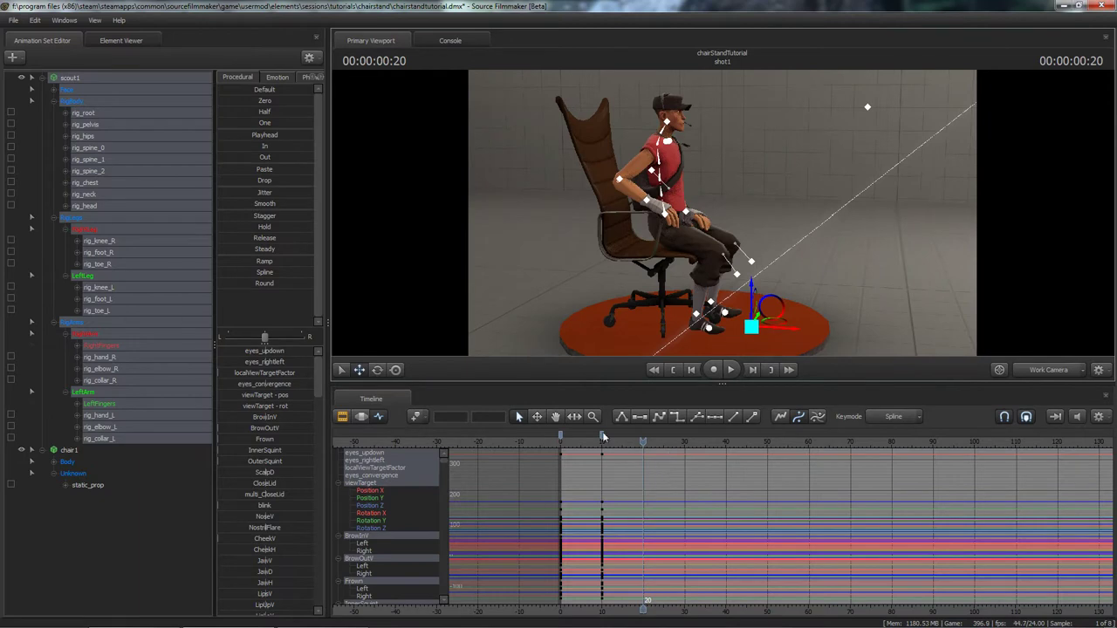
key("space")
key("space")
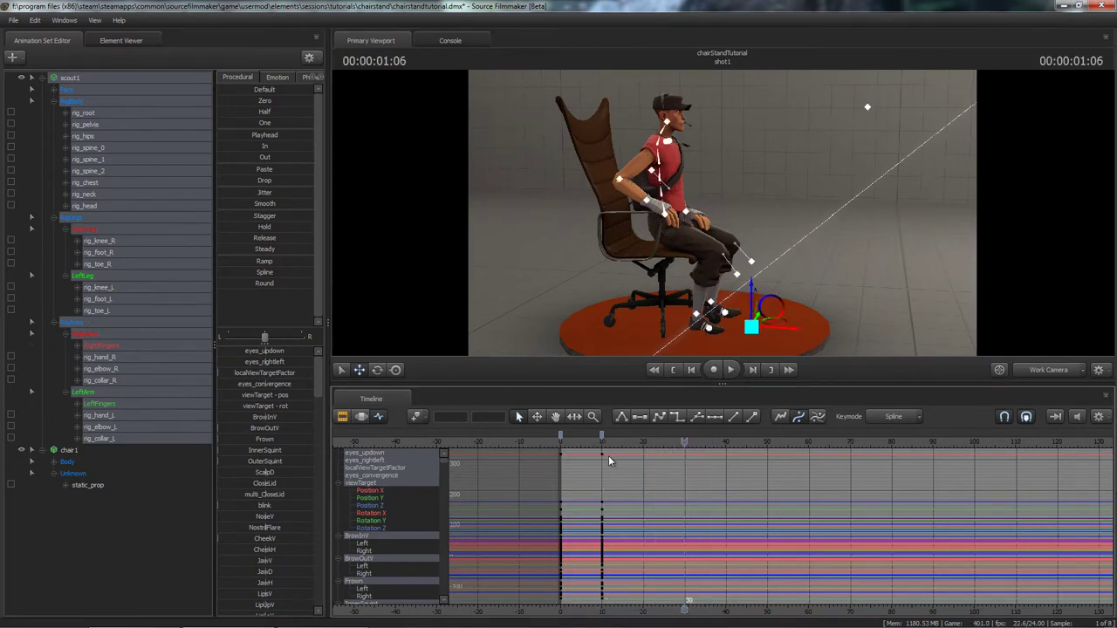
middle_click_drag(707, 247, 704, 264)
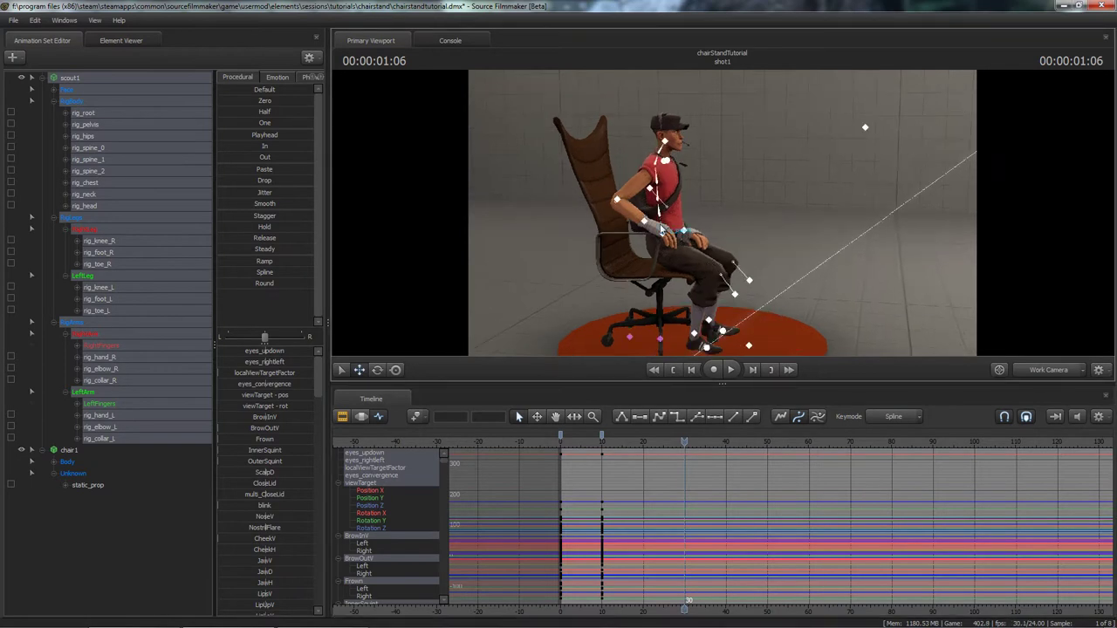
left_click(661, 229, "ctrl")
left_click_drag(662, 229, 752, 237, "alt")
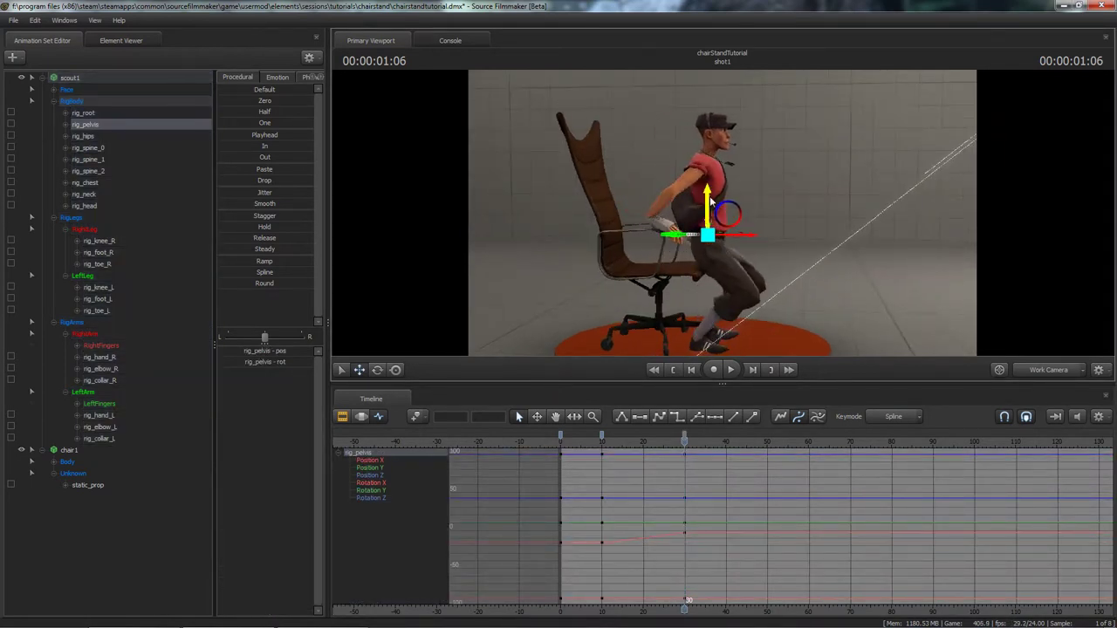
left_click_drag(712, 200, 718, 146)
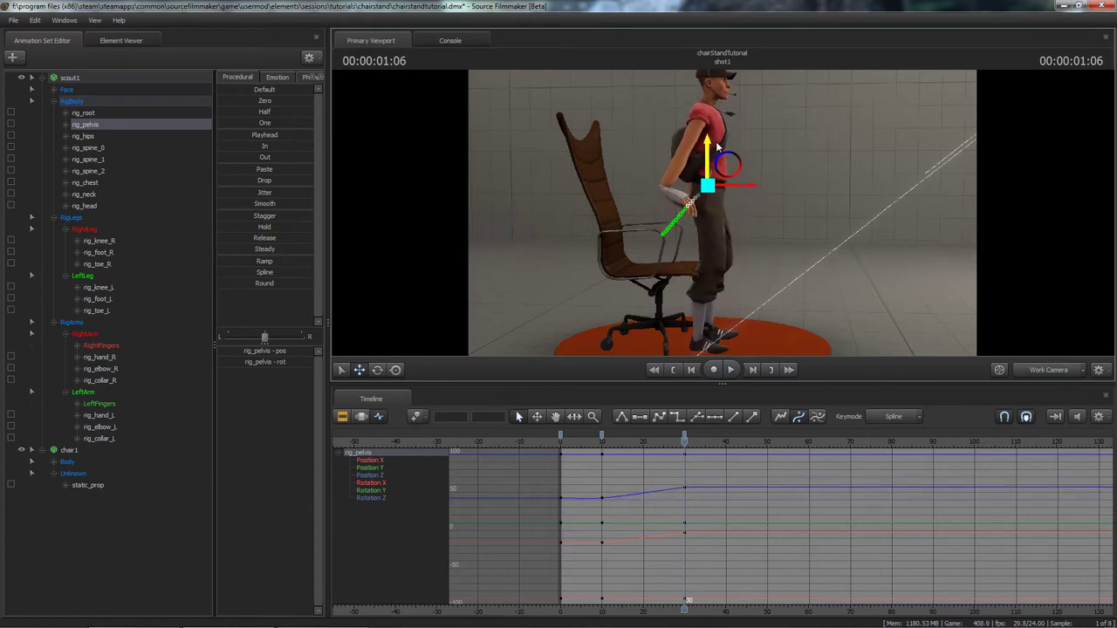
At frame 30, bring rig_hand_R to the Scout's right side and rotate it for the standing pose.
left_click_drag(660, 228, 724, 218, "alt")
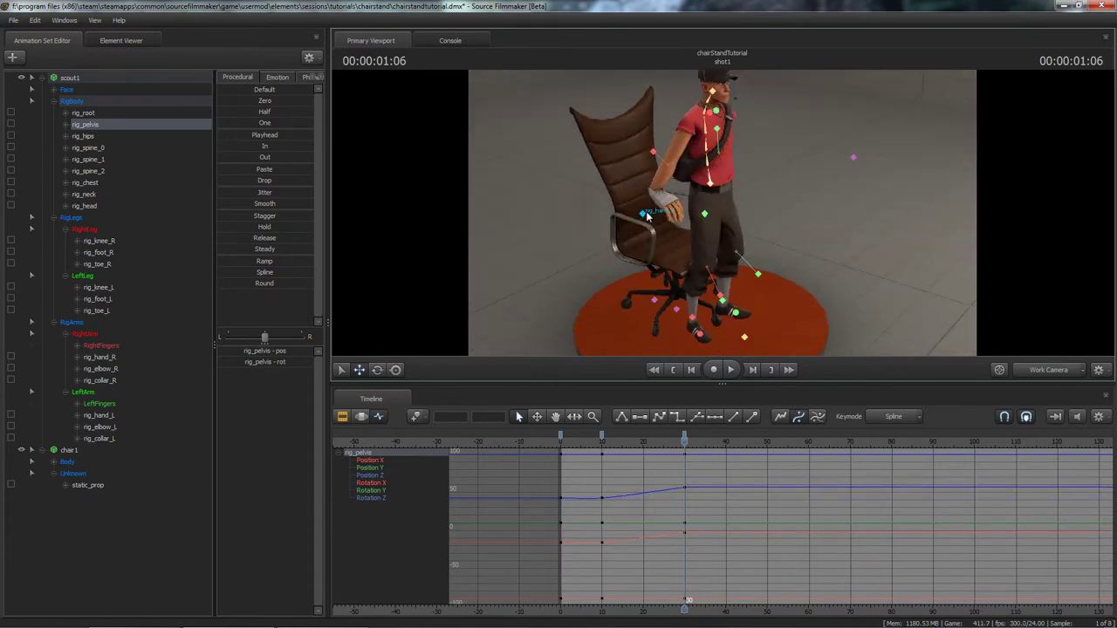
left_click(649, 214, "ctrl")
left_click_drag(649, 213, 793, 210, "alt")
left_click_drag(785, 210, 829, 194, "alt")
left_click_drag(721, 177, 721, 170)
left_click_drag(721, 170, 733, 190, "alt")
key("e")
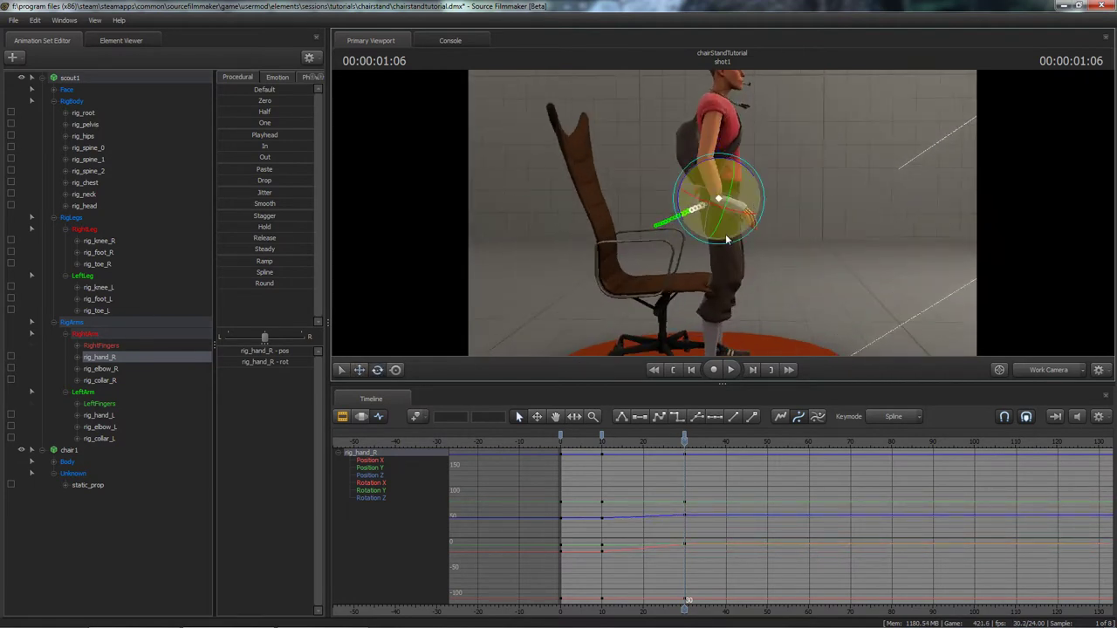
mouse_move(682, 219)
left_mouse_down()
mouse_move(711, 201)
mouse_move(684, 238)
mouse_move(685, 213)
left_mouse_up()
left_click_drag(685, 188, 683, 206)
left_click_drag(683, 206, 750, 203, "alt")
At frame 30, position rig_hand_L beside the Scout's left hip and rotate it so the fingers hang downward.
key("w")
mouse_move(750, 204)
left_mouse_down("alt")
mouse_move(722, 216)
mouse_move(784, 234)
mouse_move(725, 184)
mouse_move(756, 186)
mouse_move(768, 227)
mouse_move(775, 185)
mouse_move(761, 218)
left_mouse_up("alt")
left_click(791, 258, "ctrl")
key("e")
left_click_drag(761, 219, 773, 194, "alt")
key("w")
key("e")
left_click_drag(718, 161, 723, 215)
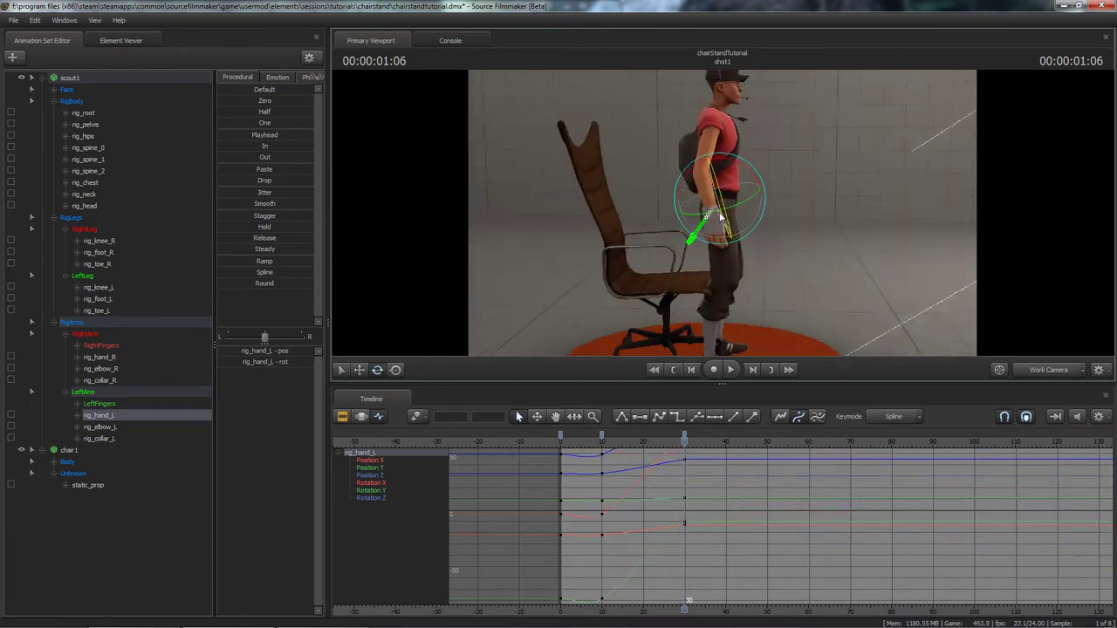
right_click_drag(722, 214, 725, 190, "alt")
left_click_drag(725, 191, 722, 227, "alt")
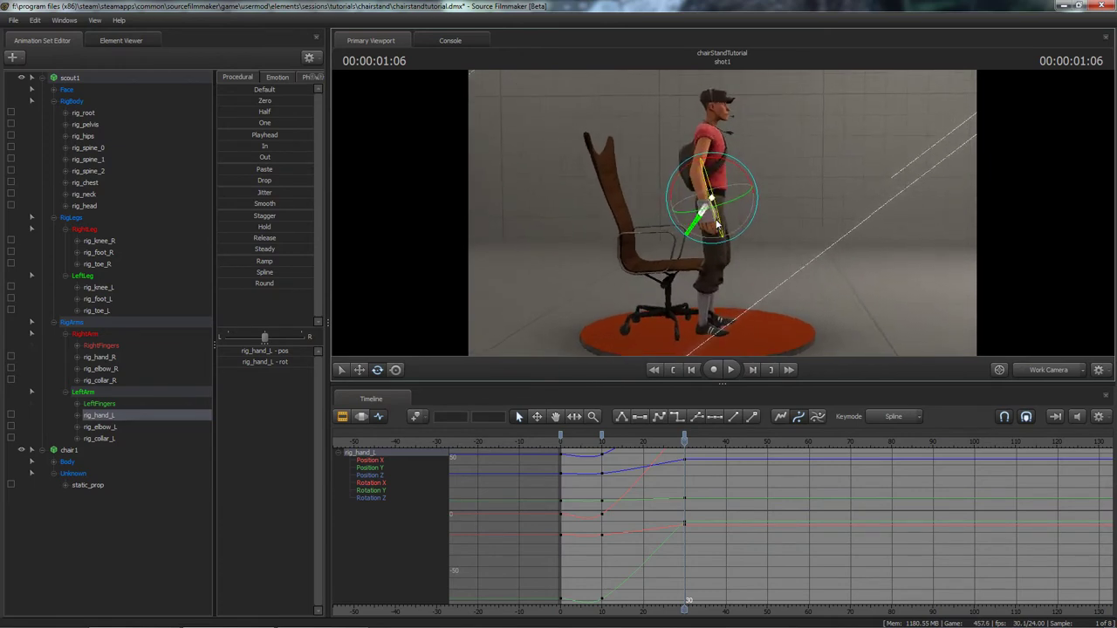
Play back the stand-up motion from frame 0 and examine its timing against rig_hand_L's curves in the graph.
left_click_drag(684, 441, 561, 441)
key("space")
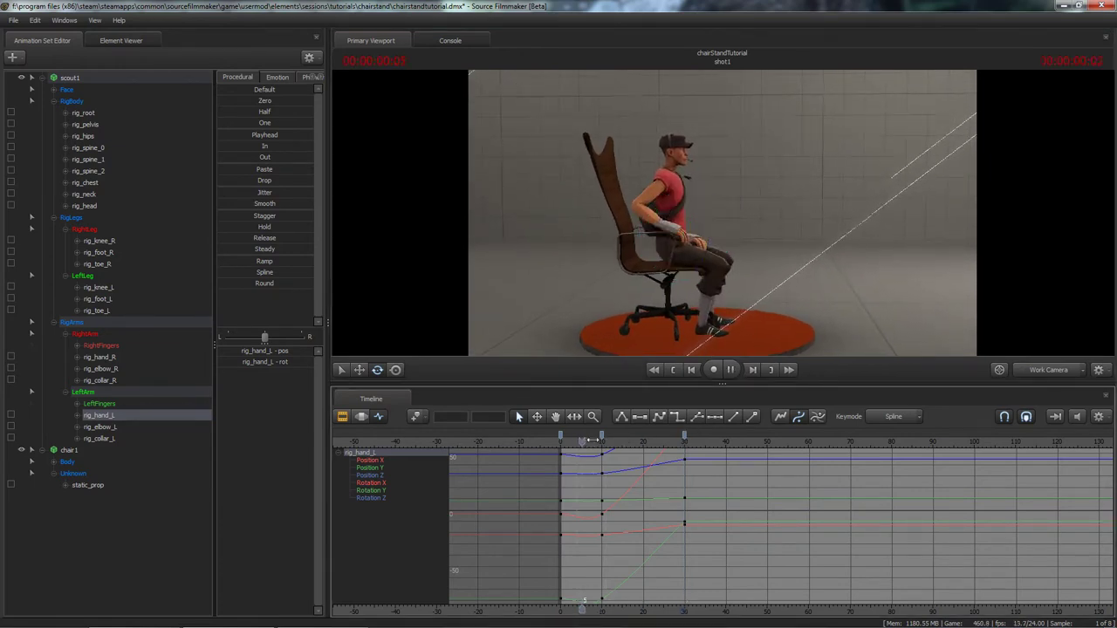
key("space")
left_click(591, 442)
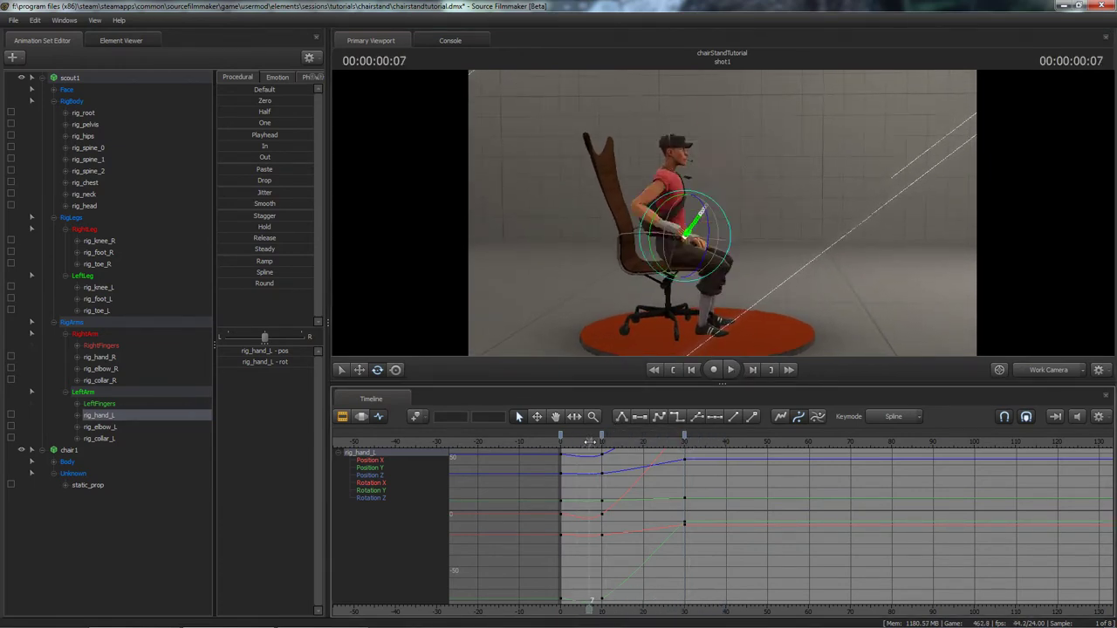
right_click_drag(736, 490, 692, 482, "alt")
middle_click_drag(693, 481, 705, 496, "alt")
key("space")
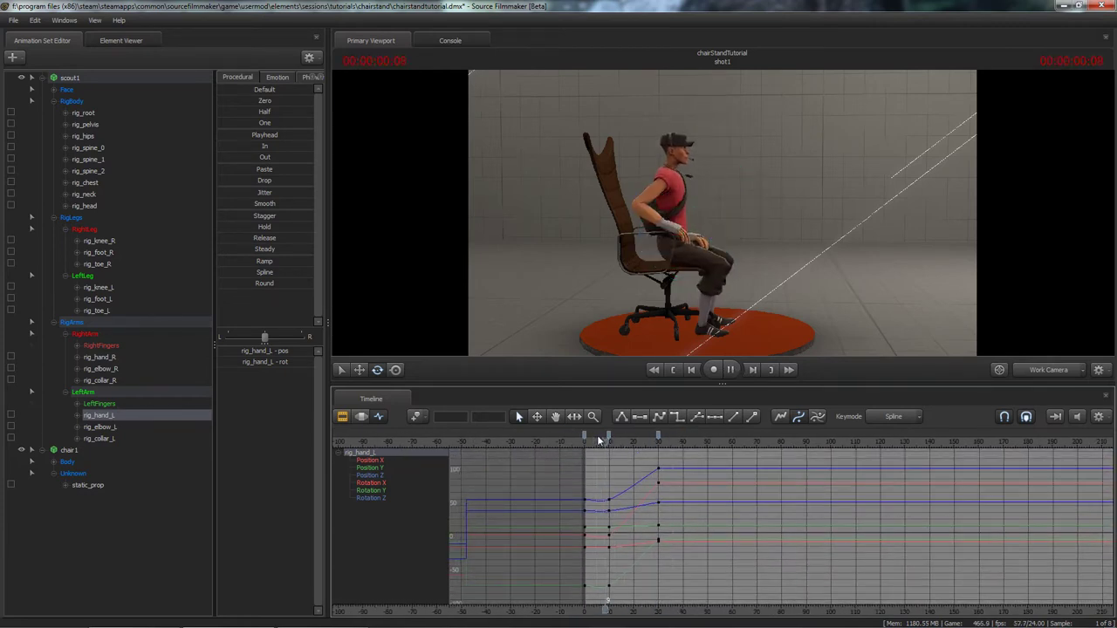
key("space")
At frame 20, lower rig_hand_L slightly for the in-between rising pose.
mouse_move(628, 441)
left_mouse_down()
mouse_move(600, 440)
mouse_move(665, 438)
mouse_move(594, 441)
mouse_move(633, 442)
left_mouse_up()
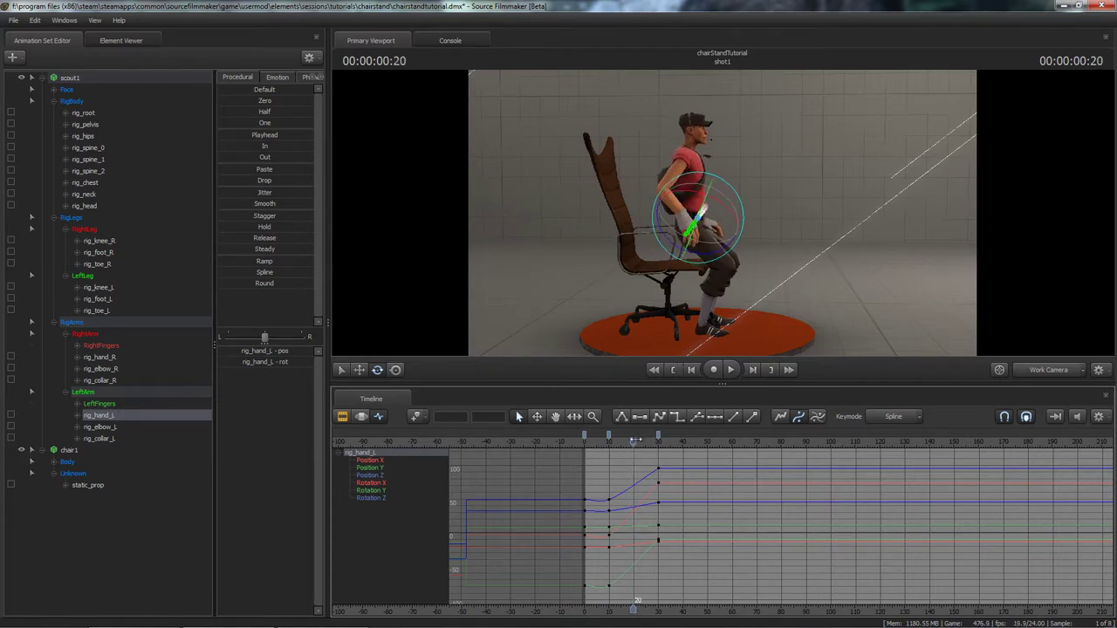
mouse_move(634, 447)
left_mouse_down()
mouse_move(646, 448)
mouse_move(632, 443)
left_mouse_up()
right_click_drag(696, 209, 709, 218, "alt")
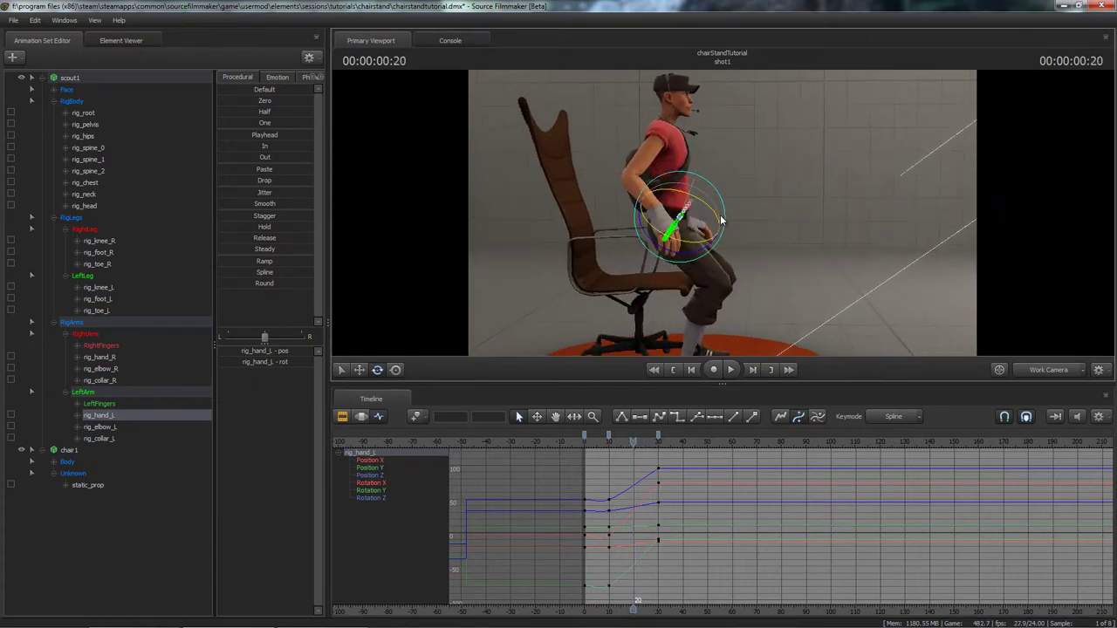
key("w")
left_click_drag(680, 185, 680, 200)
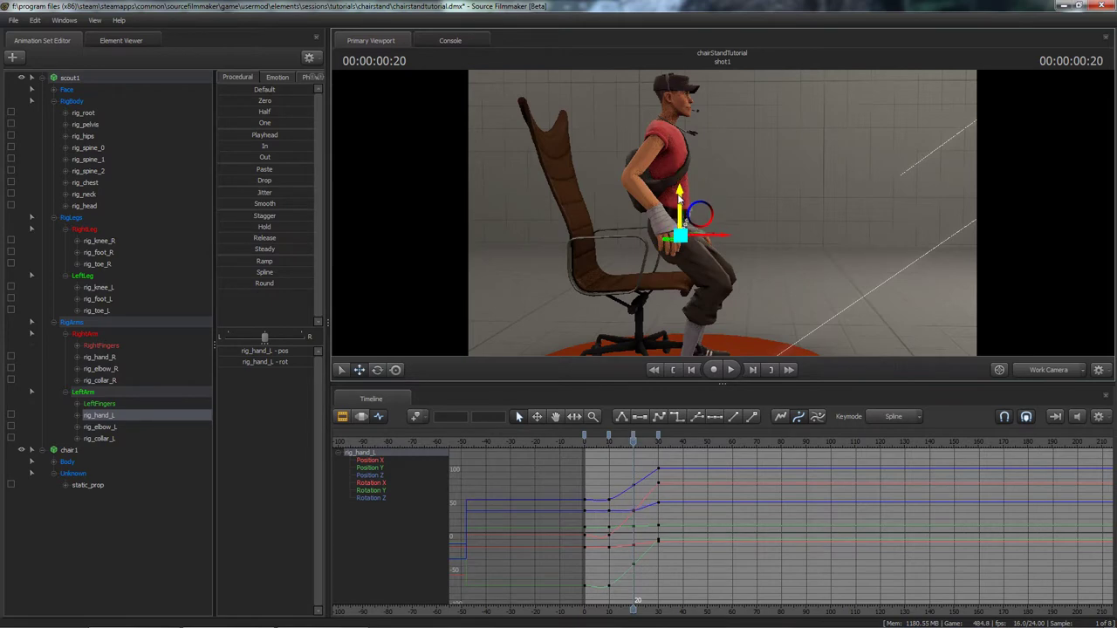
At frame 20, lower rig_pelvis so the Scout crouches just above the seat, undoing the last extra adjustment.
left_click_drag(752, 215, 726, 196, "alt")
left_click(662, 215, "ctrl")
left_click_drag(662, 174, 677, 241)
left_click(637, 228, "ctrl")
left_click(641, 247, "ctrl")
key("e")
key("ctrl+z")
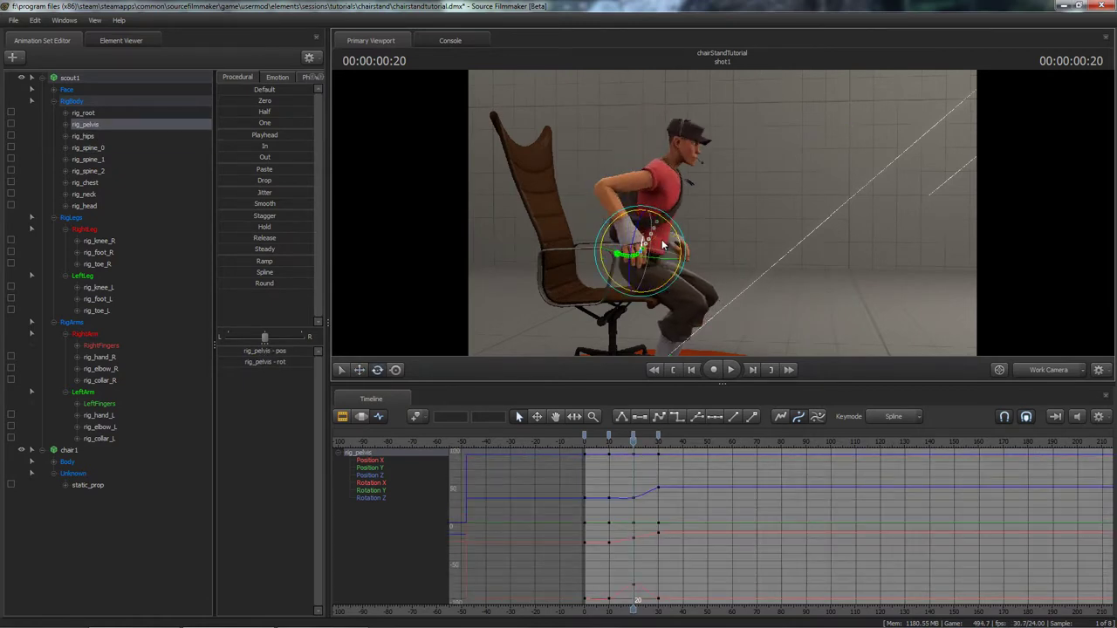
At frame 20, change the Rotation Mode and rotate rig_spine_0, rig_spine_1 and rig_spine_2 together to bend the torso forward.
left_click(647, 228, "ctrl")
left_click(653, 202, "ctrl")
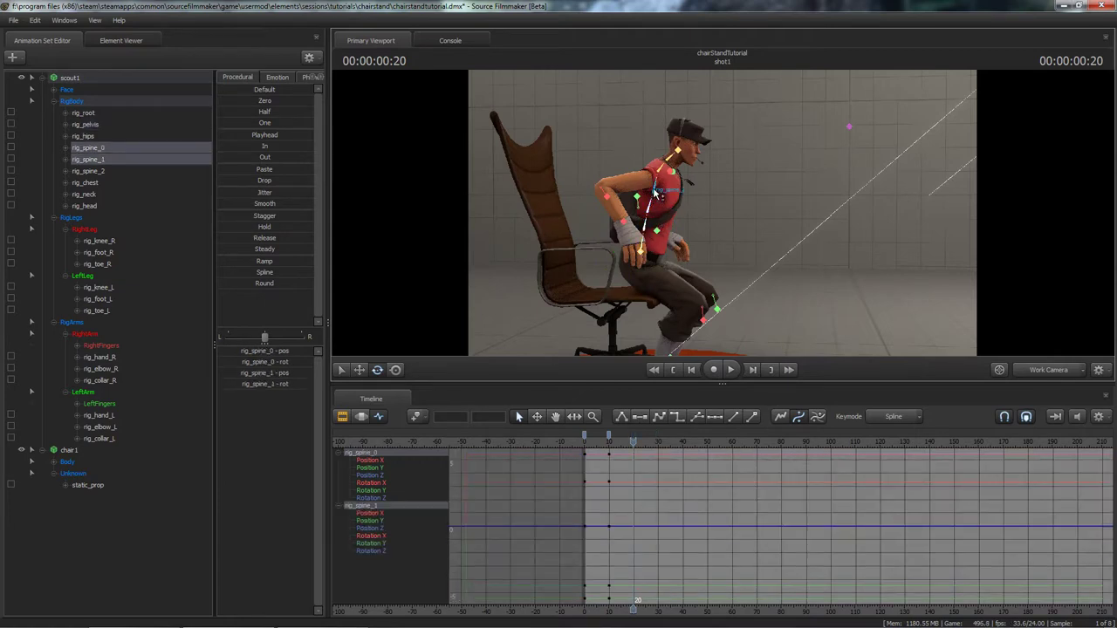
left_click(655, 191, "ctrl")
right_click(663, 205)
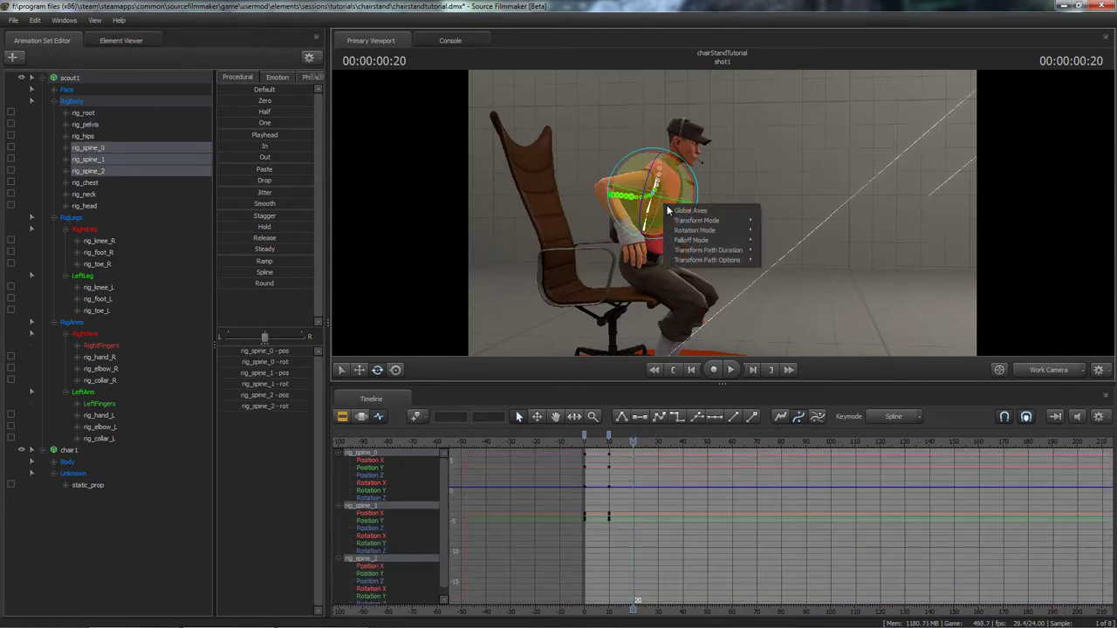
mouse_move(722, 231)
left_click(775, 242)
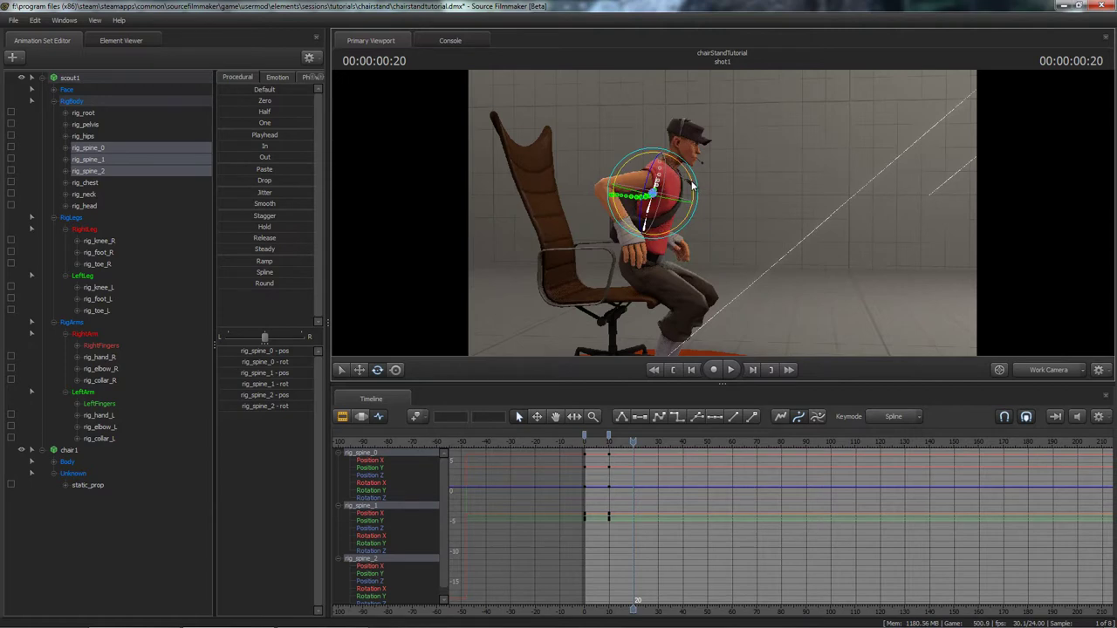
left_click_drag(690, 183, 698, 235)
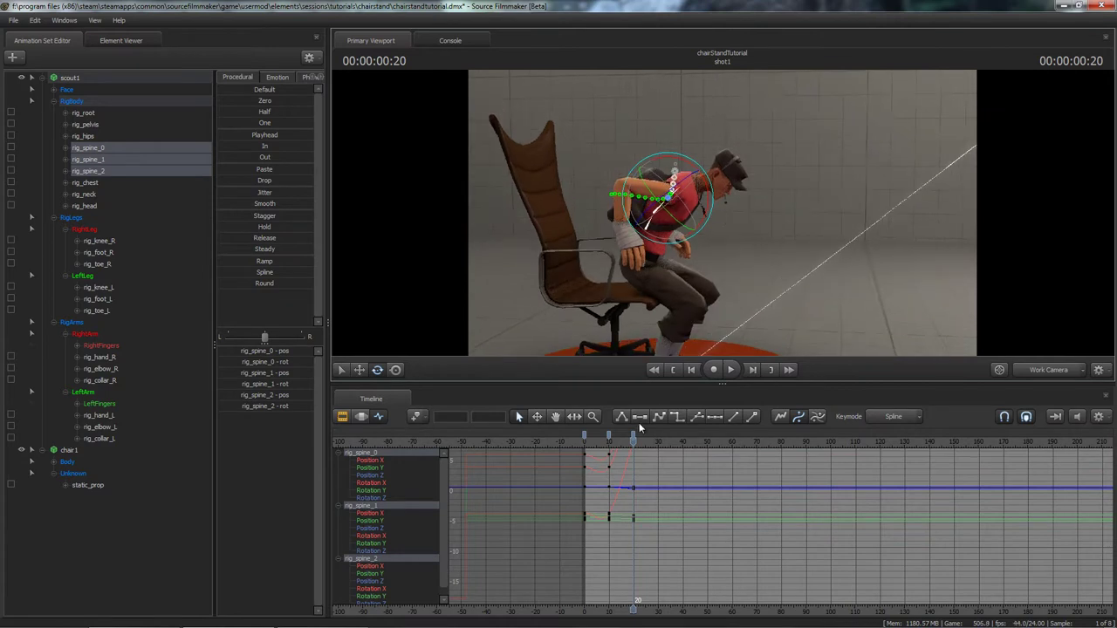
At frame 6, rotate the three selected spine controls backward so the Scout leans back in anticipation before rising.
left_click_drag(633, 442, 597, 446)
key("space")
key("space")
middle_click_drag(645, 509, 641, 558)
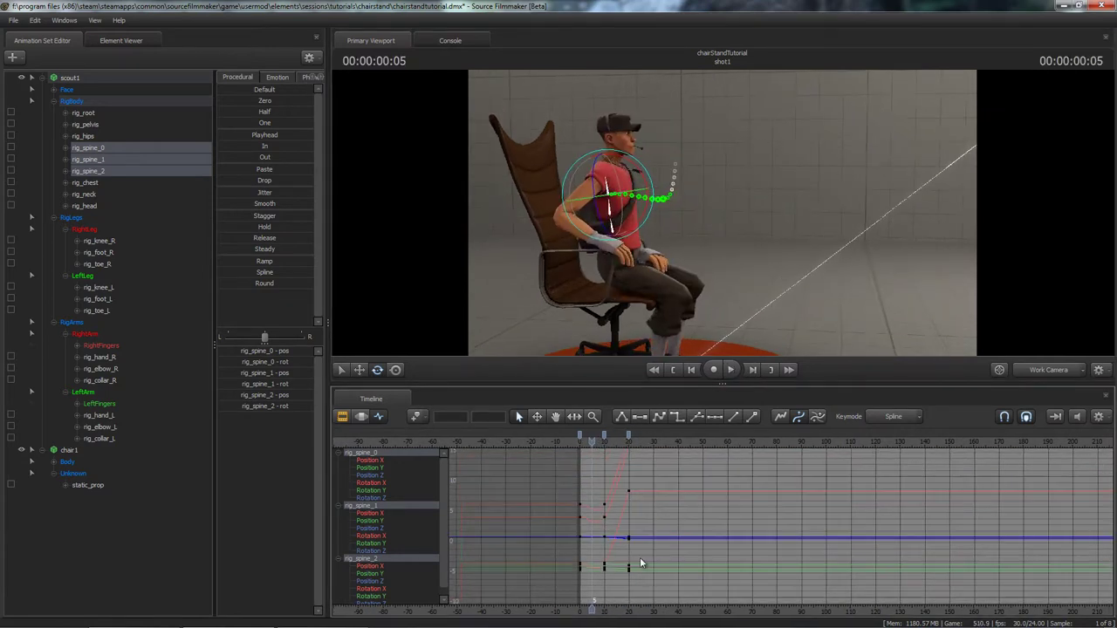
left_click_drag(593, 442, 594, 442)
key("space")
key("space")
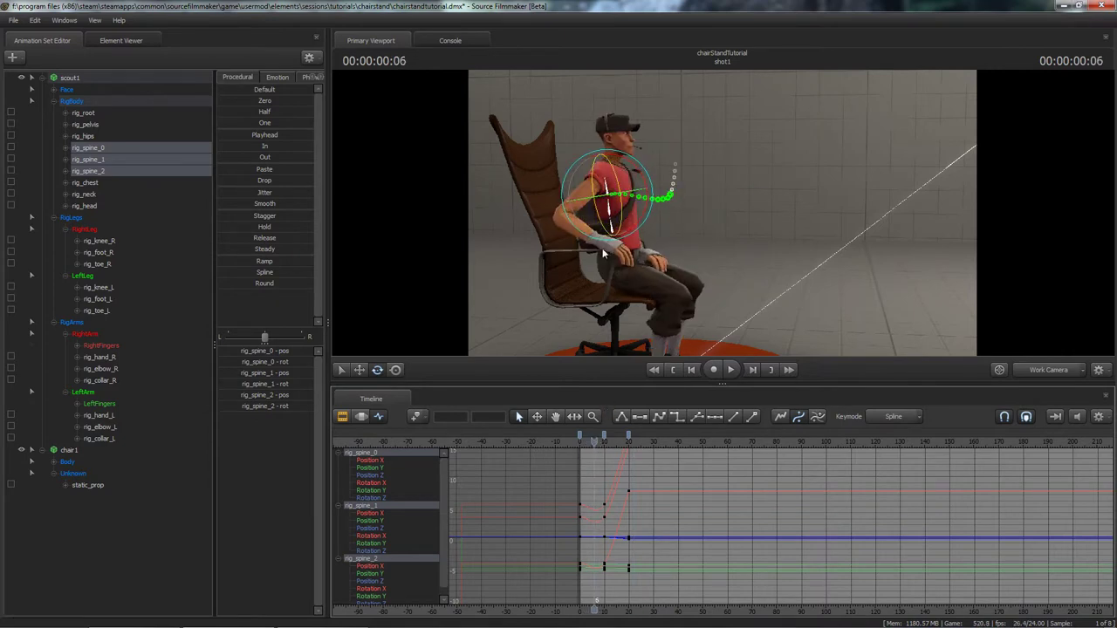
left_click_drag(616, 241, 604, 250, "alt")
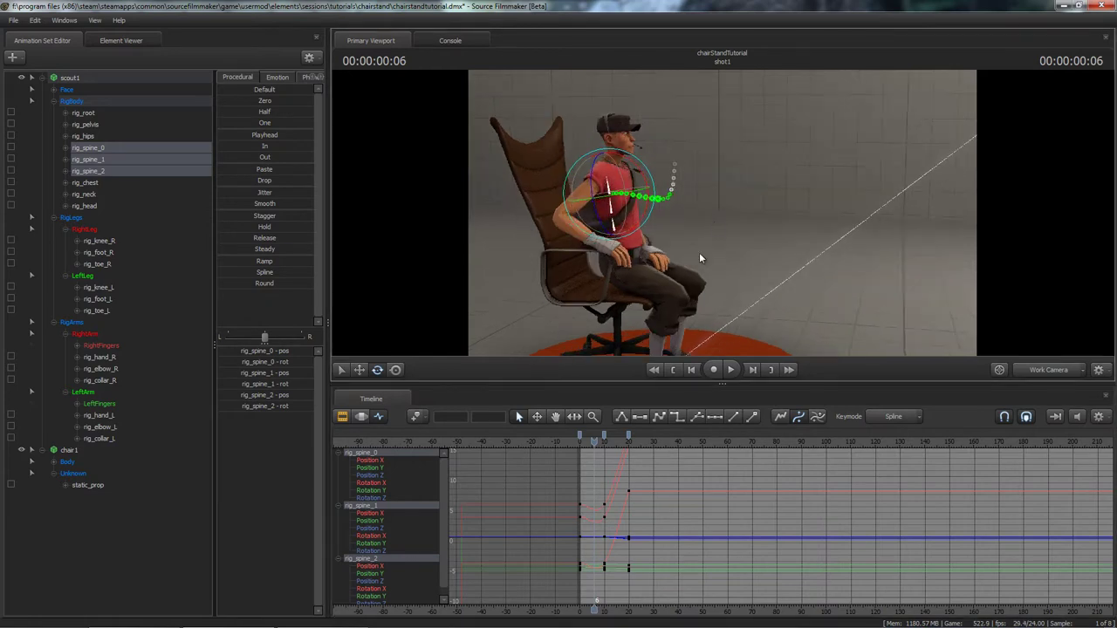
scroll(621, 531, "up", 6)
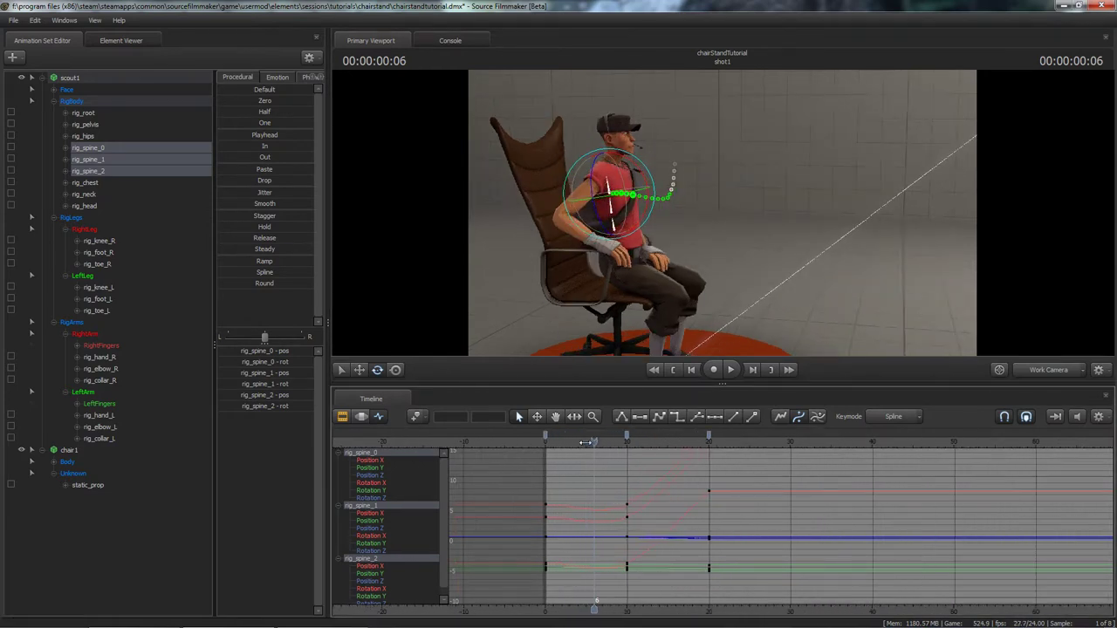
left_click_drag(586, 442, 596, 441)
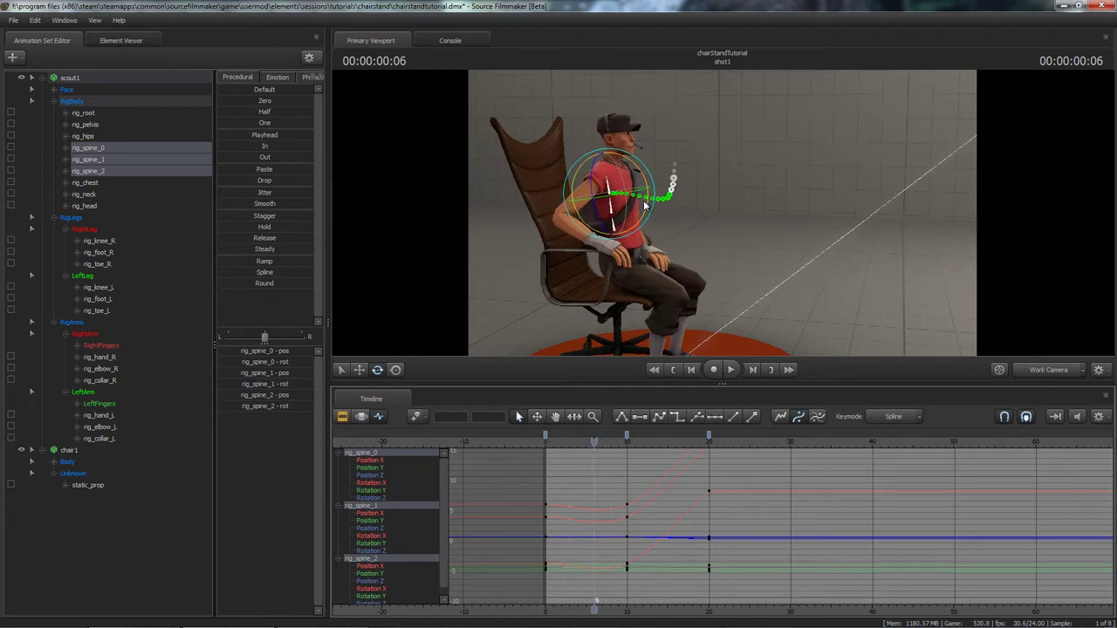
left_click_drag(646, 203, 646, 193)
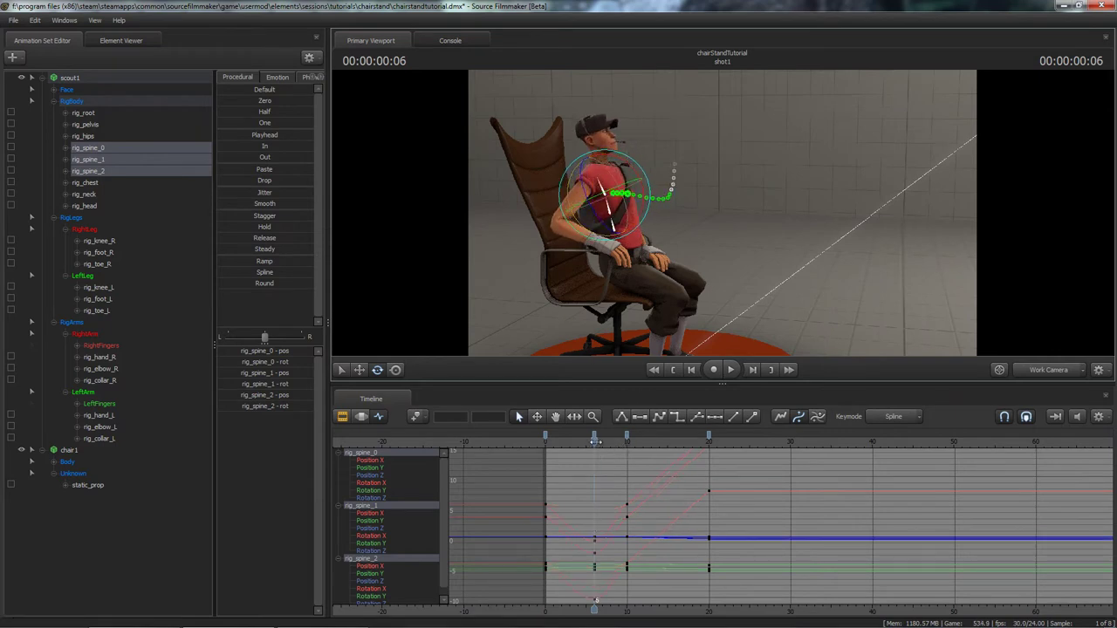
Play back the lean, and shift the three spine controls' keys from frame 6 to frame 7 in the graph.
left_click_drag(594, 441, 573, 454)
key("space")
key("space")
left_click(549, 447)
key("space")
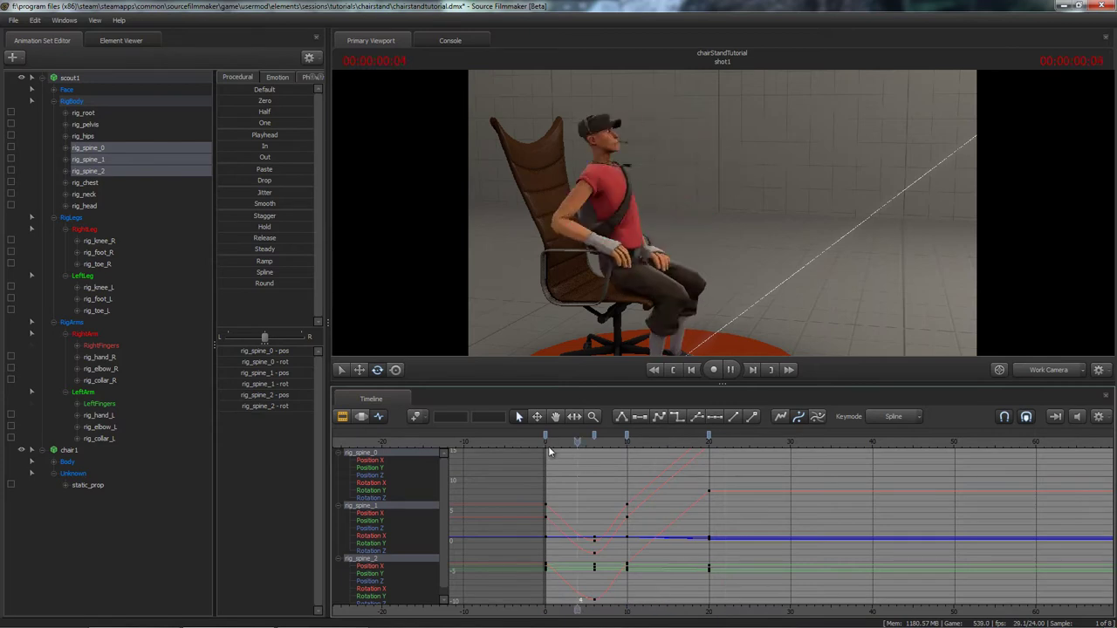
key("space")
scroll(594, 545, "down", 2)
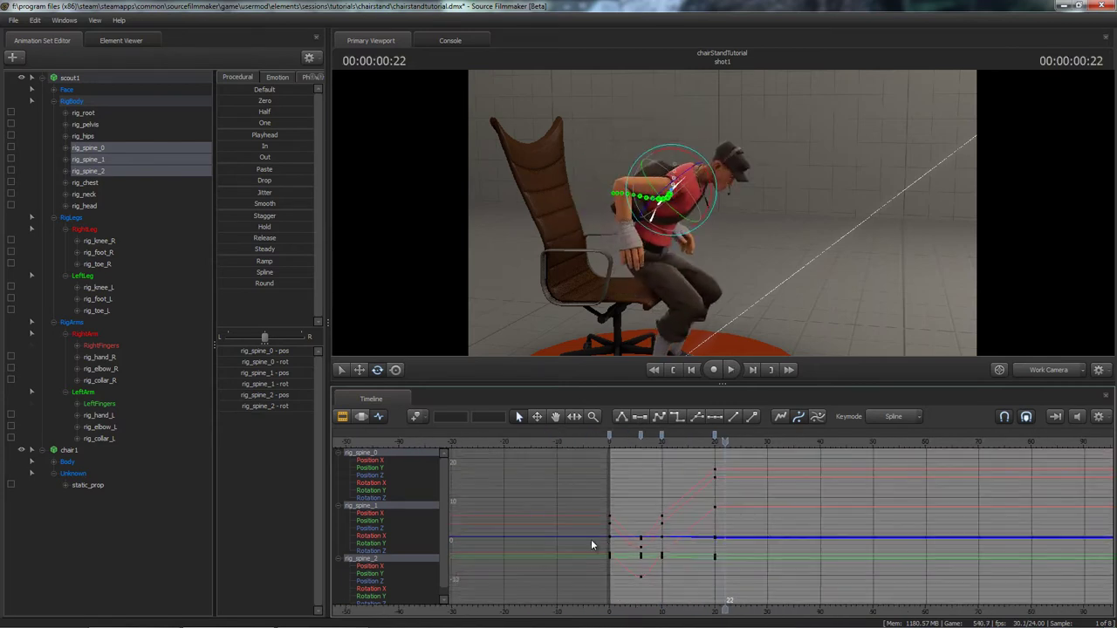
middle_click_drag(651, 540, 644, 531)
left_click_drag(623, 517, 646, 581)
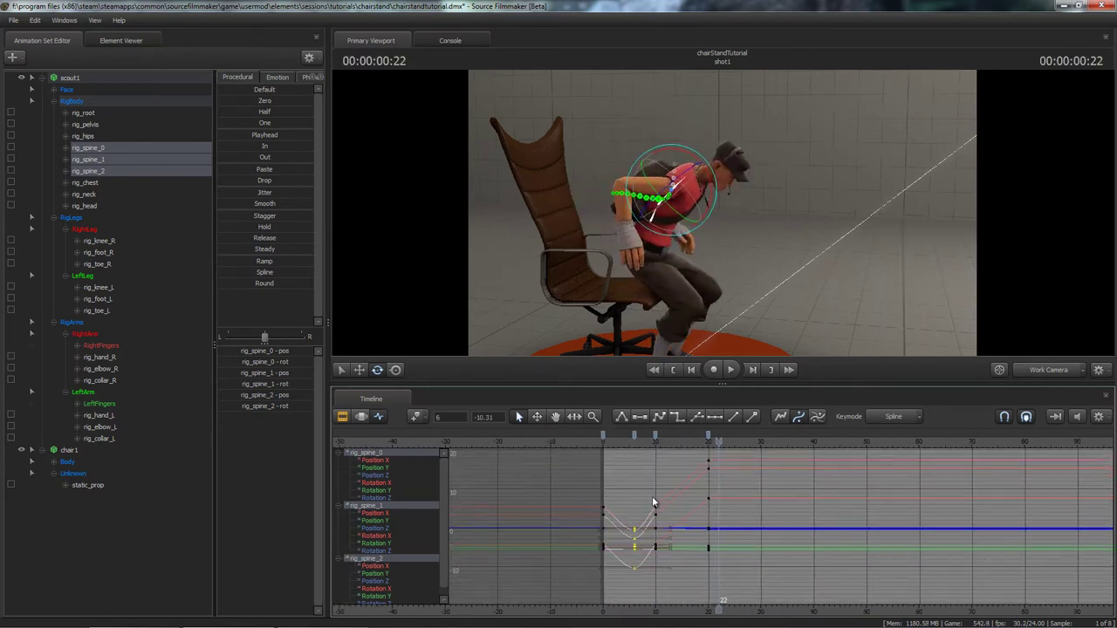
middle_click_drag(650, 495, 656, 495)
Play back the start of the lean to check its timing, and return the playhead to frame 0.
left_click_drag(623, 444, 620, 445)
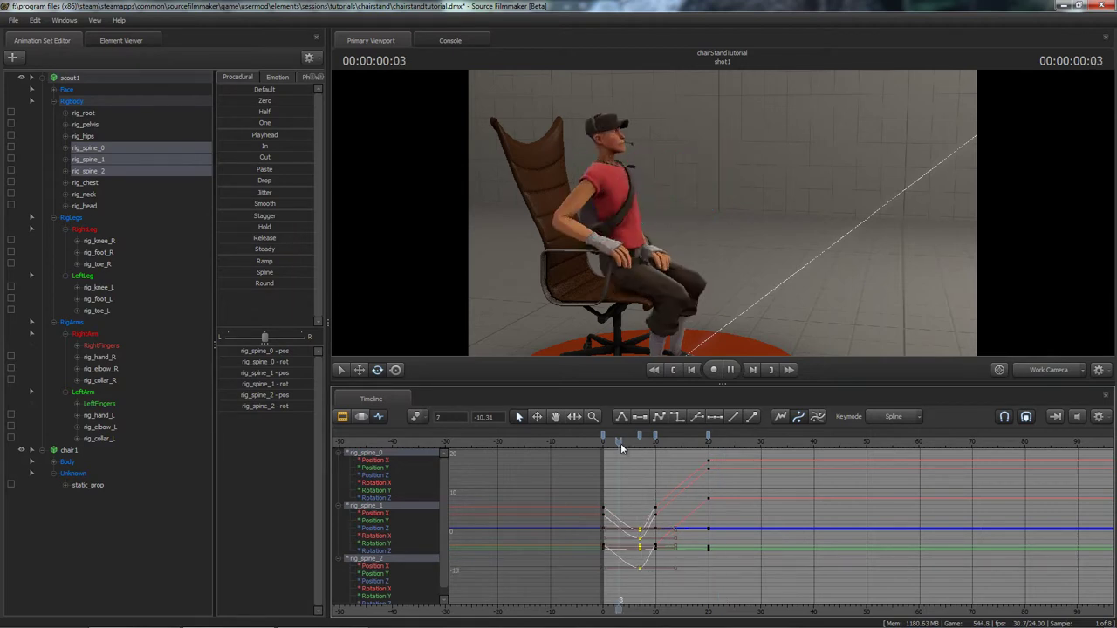
key("space")
left_click(615, 444)
scroll(644, 512, "down", 3)
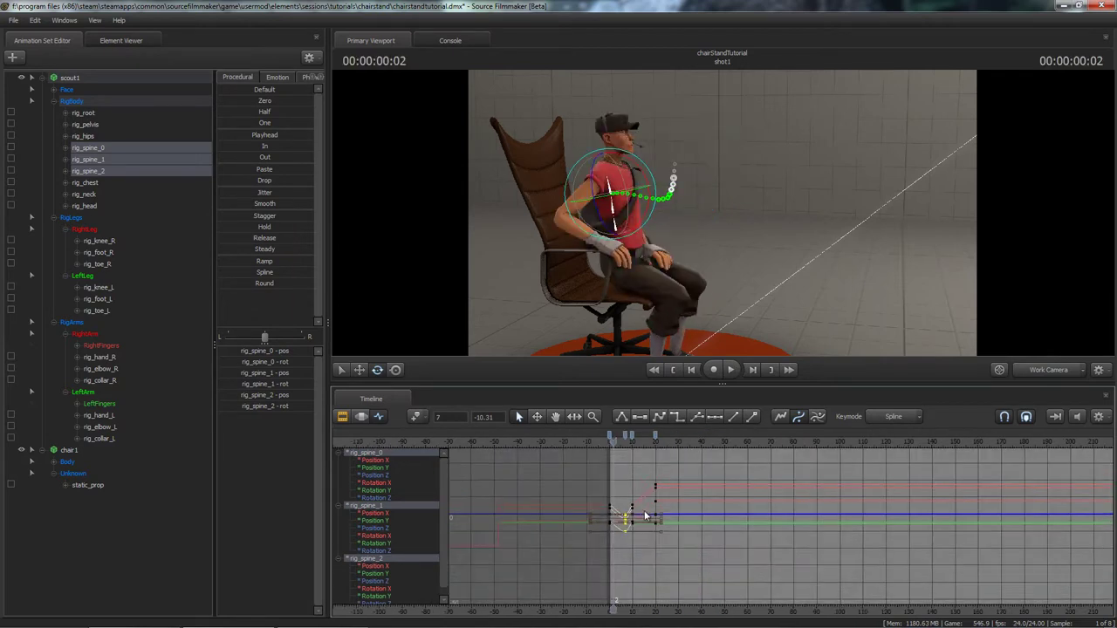
middle_click_drag(687, 508, 664, 528)
left_click_drag(591, 444, 587, 443)
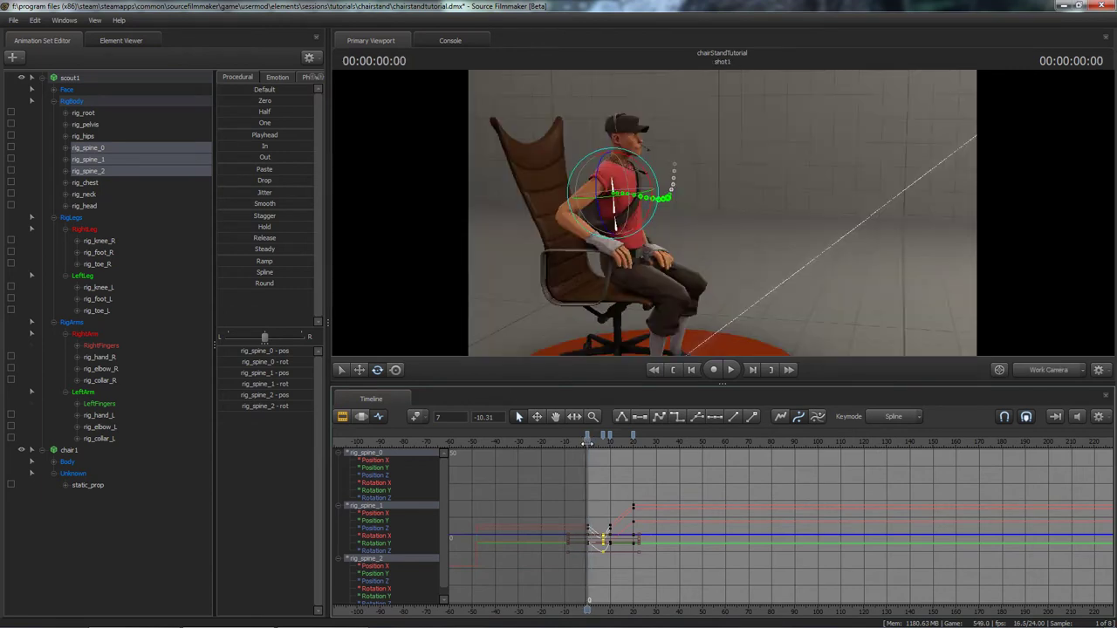
Select all of scout1's controls and shift every key after frame 0 ten frames later.
left_click(88, 81)
scroll(651, 520, "down", 5)
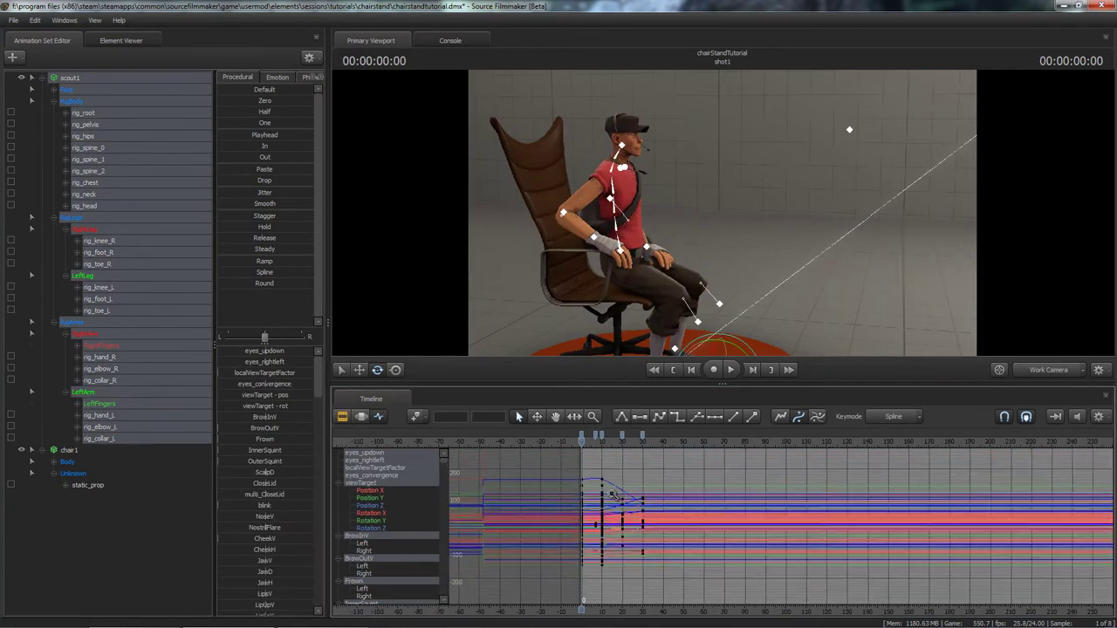
middle_click_drag(646, 487, 634, 501)
left_click_drag(634, 455, 575, 577)
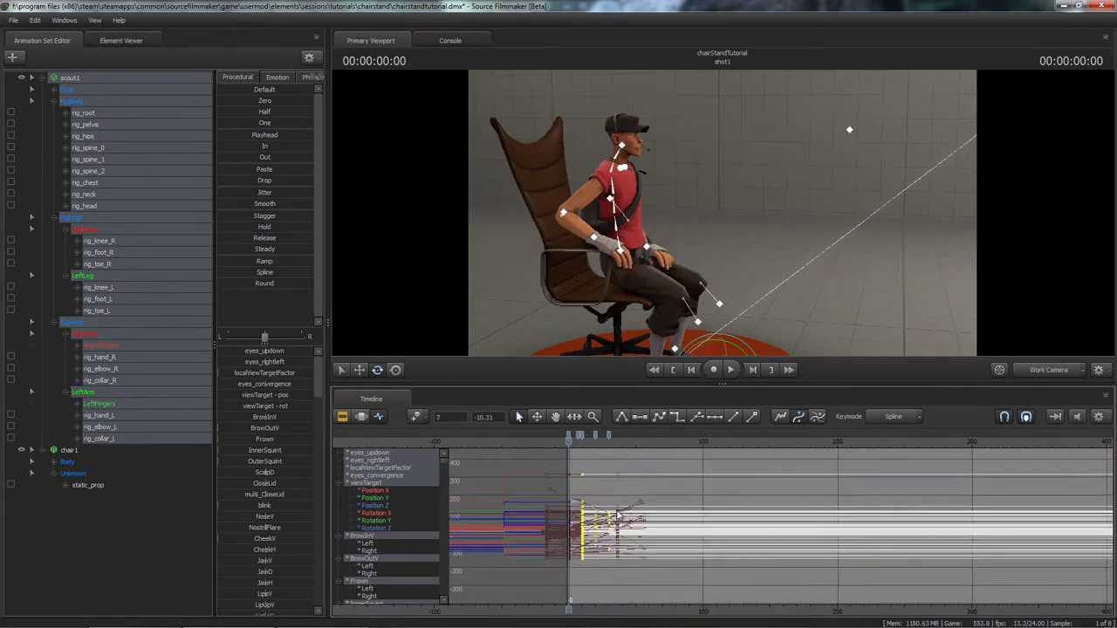
scroll(619, 511, "up", 5)
scroll(621, 513, "up", 3)
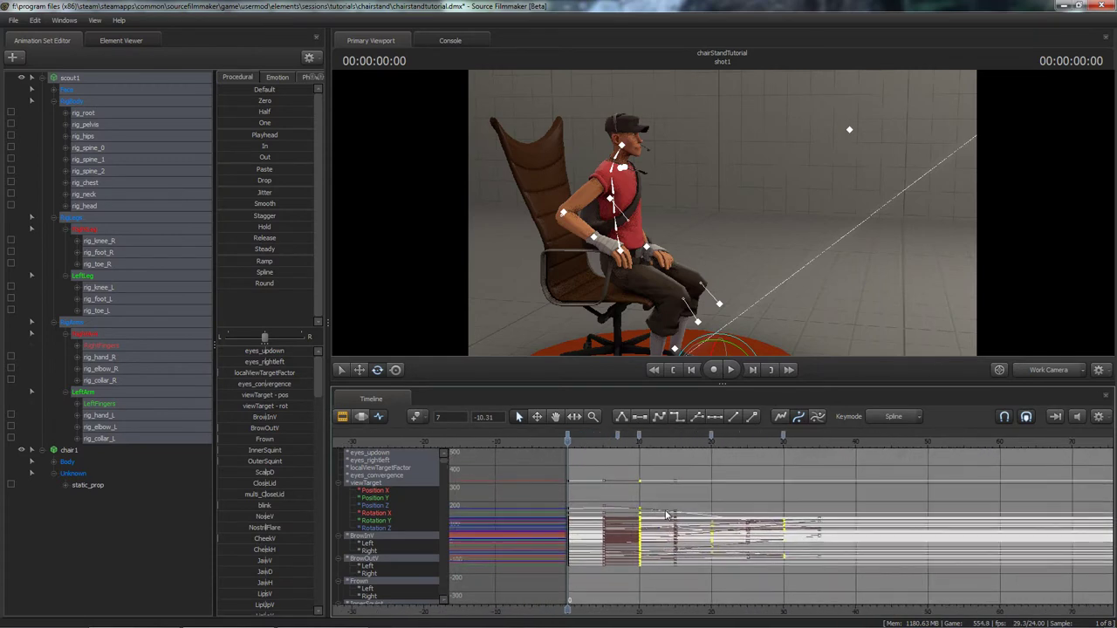
left_click_drag(709, 500, 771, 498)
left_click(596, 471)
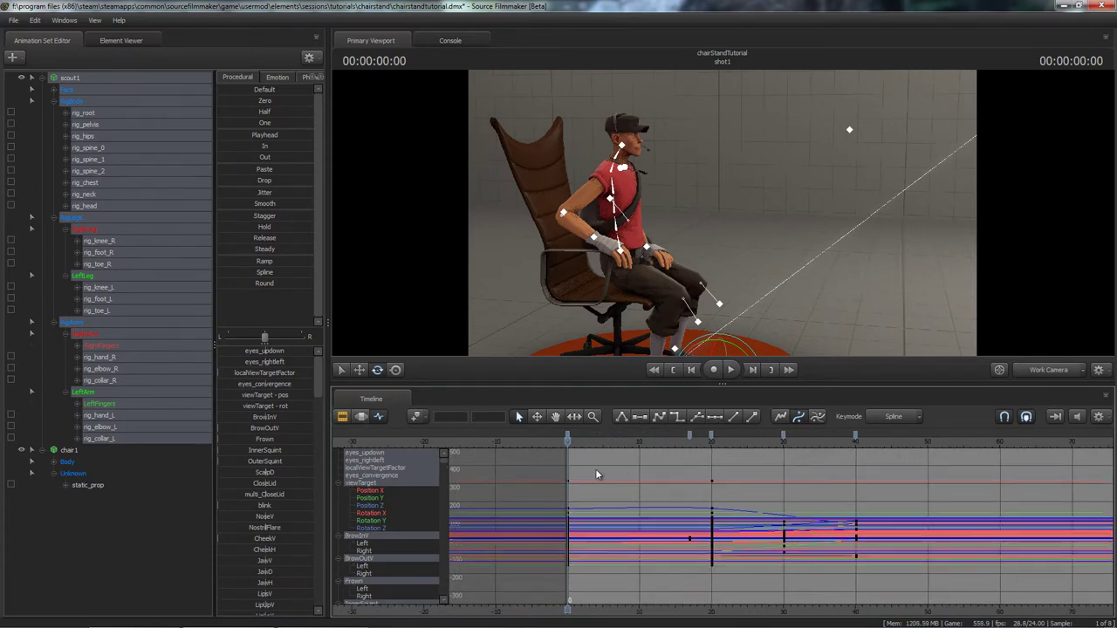
Copy the seated pose keys from frame 0 to frame 10 to hold the pose before the lean.
left_click_drag(537, 588, 537, 590)
left_click(638, 442)
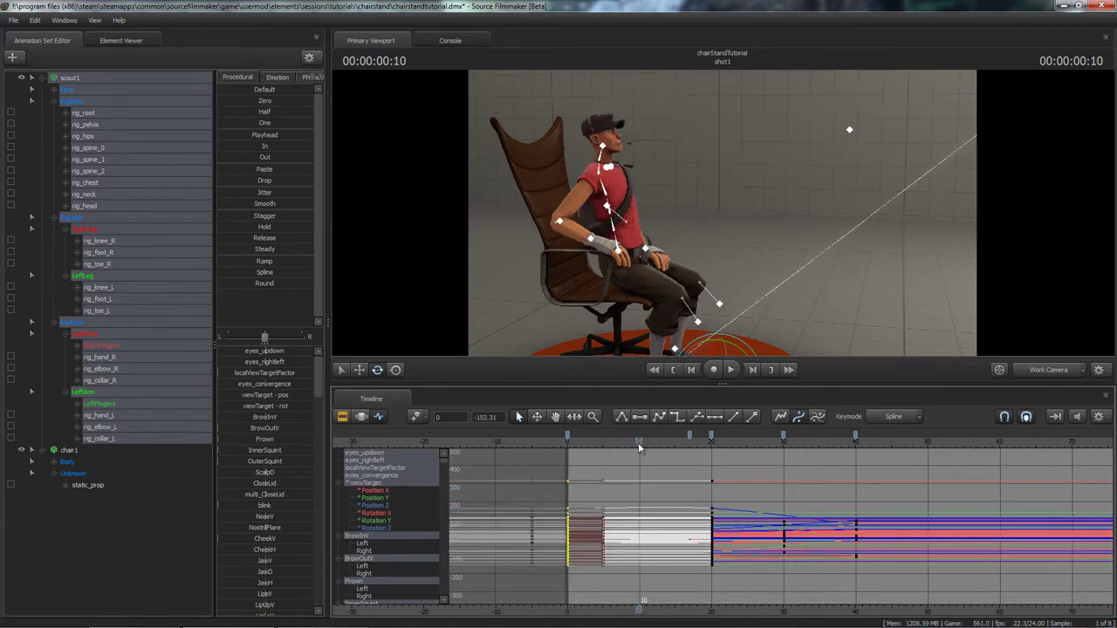
left_click_drag(641, 446, 643, 488)
left_click(592, 521)
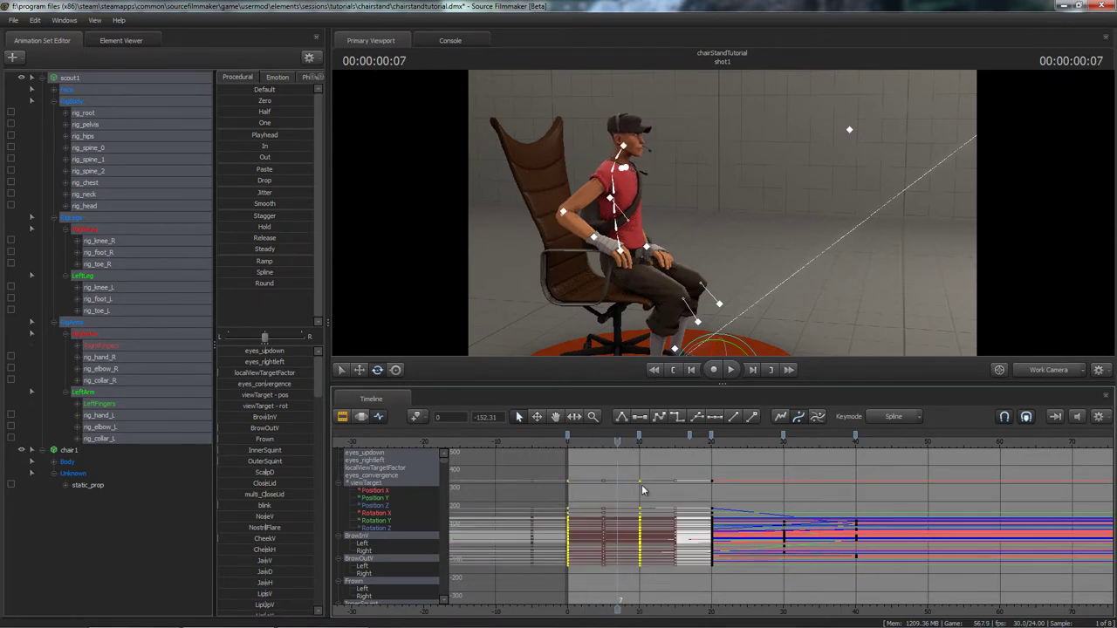
Scrub through the frames between 0 and 10 to check the seated hold.
mouse_move(616, 444)
left_mouse_down()
mouse_move(569, 444)
mouse_move(624, 442)
left_mouse_up()
left_click(621, 419)
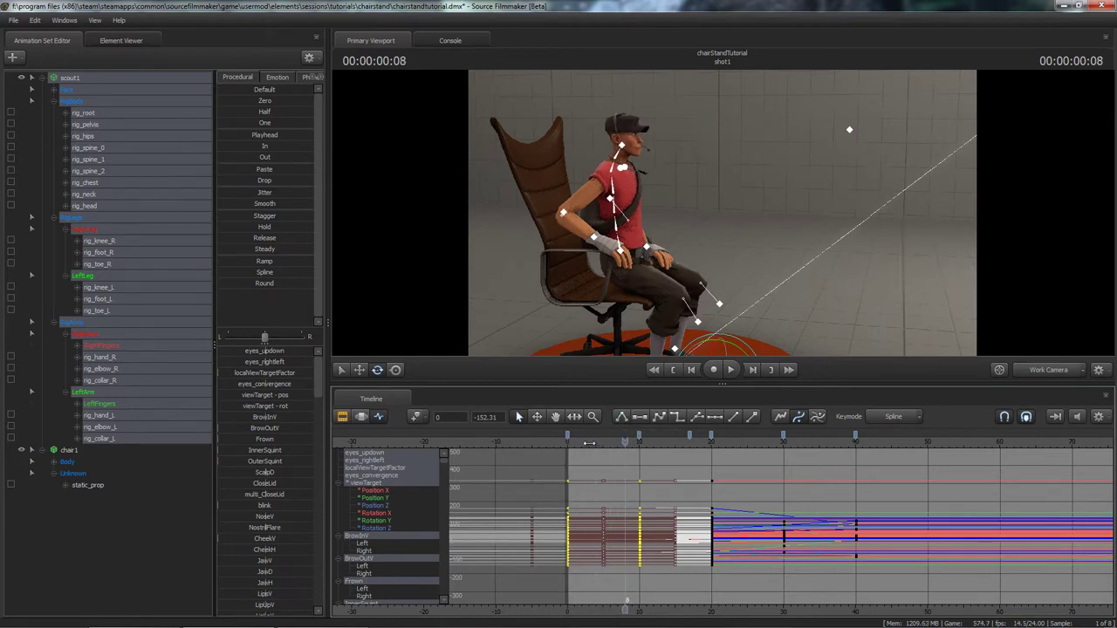
left_click(660, 417)
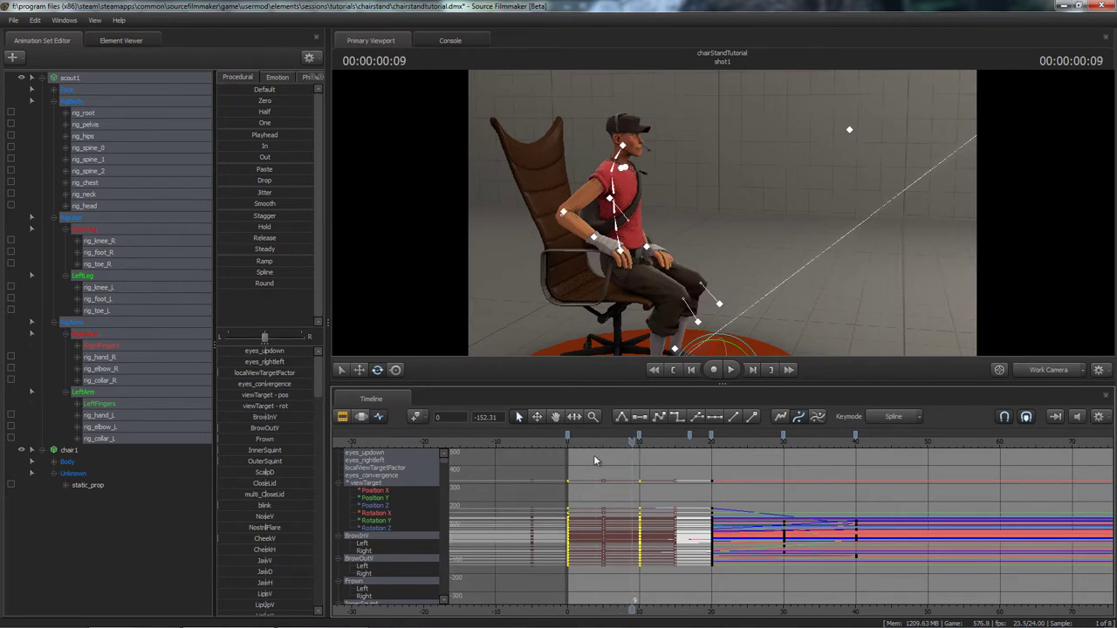
left_click(595, 456)
mouse_move(636, 443)
left_mouse_down()
mouse_move(590, 444)
mouse_move(639, 443)
mouse_move(603, 443)
mouse_move(618, 442)
left_mouse_up()
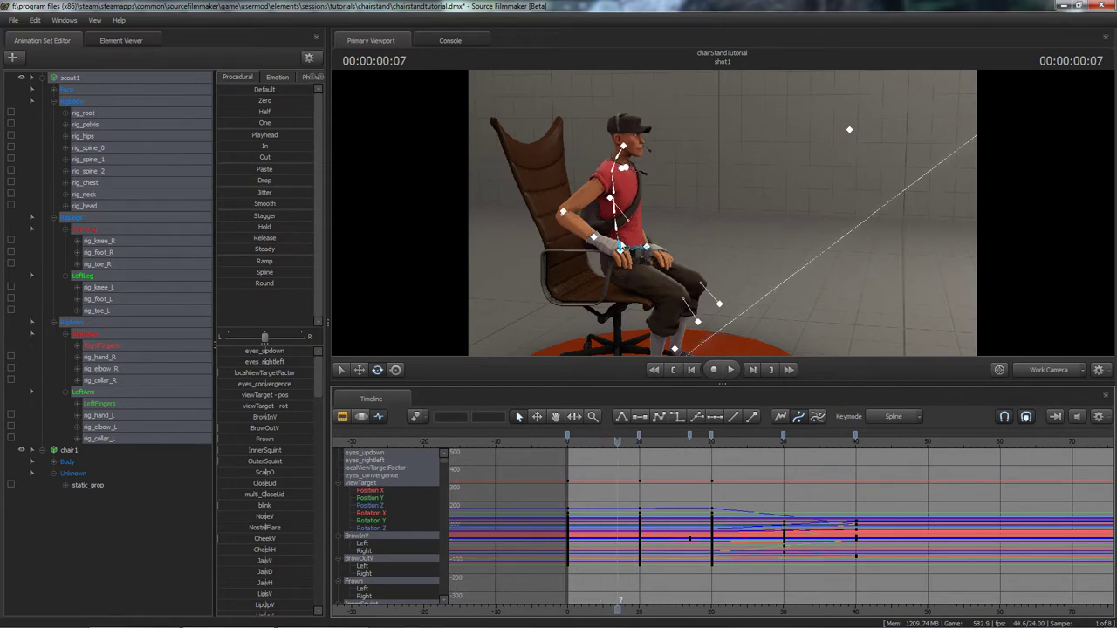
Select rig_spine_0 and examine its Rotation X curve between frames 0 and 10.
left_click(621, 250)
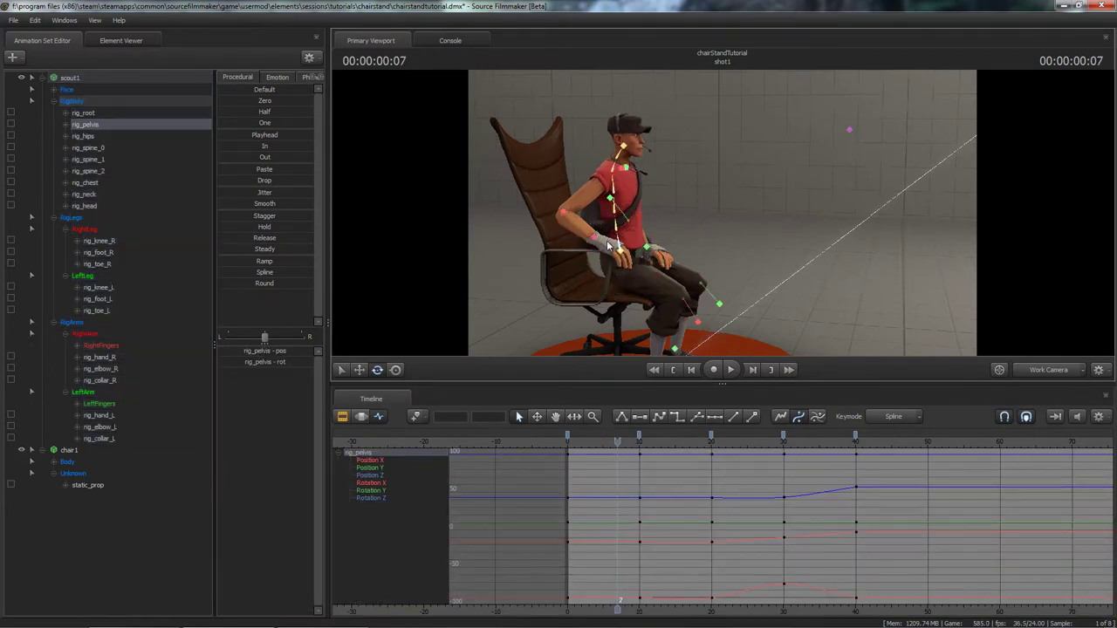
left_click(617, 229)
middle_click_drag(630, 519, 630, 486)
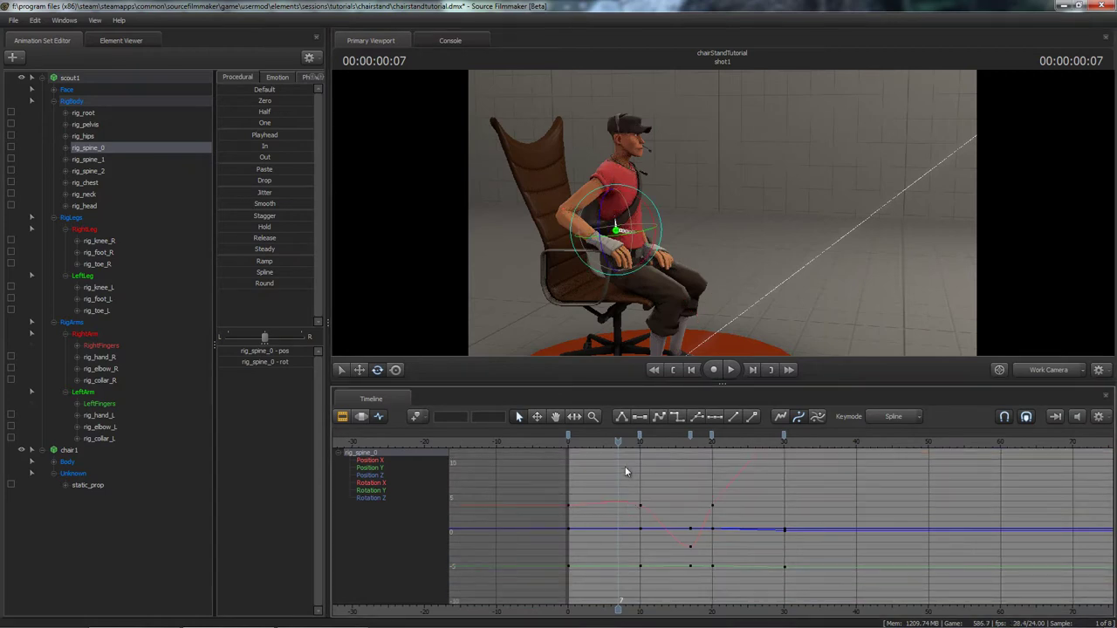
left_click_drag(603, 444, 590, 443)
left_click_drag(649, 509, 650, 509)
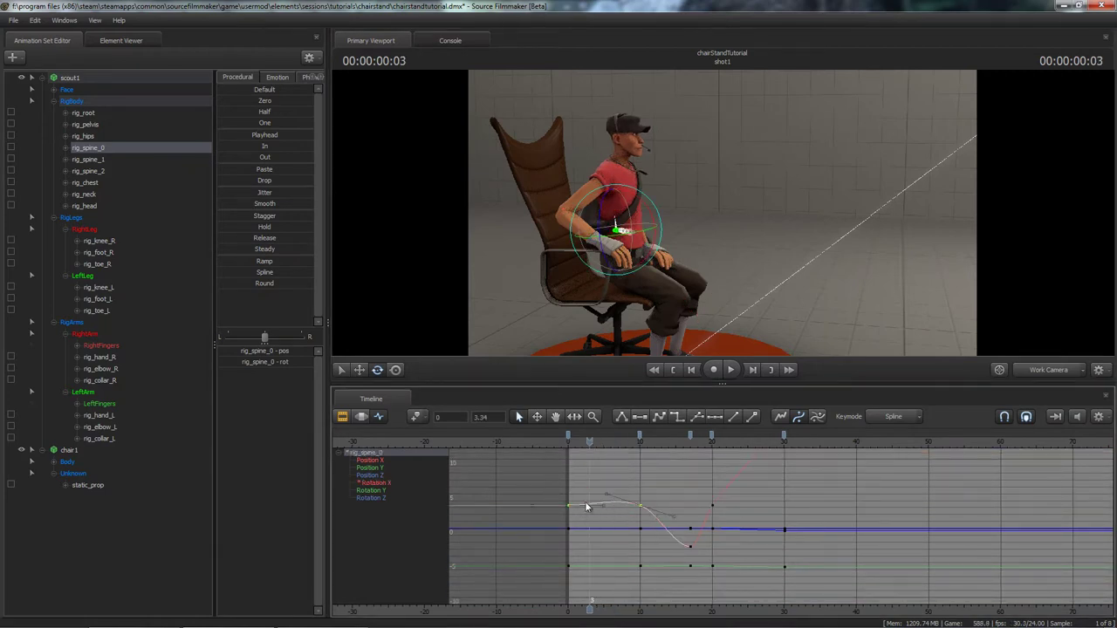
scroll(611, 510, "up", 8)
middle_click_drag(610, 510, 606, 516)
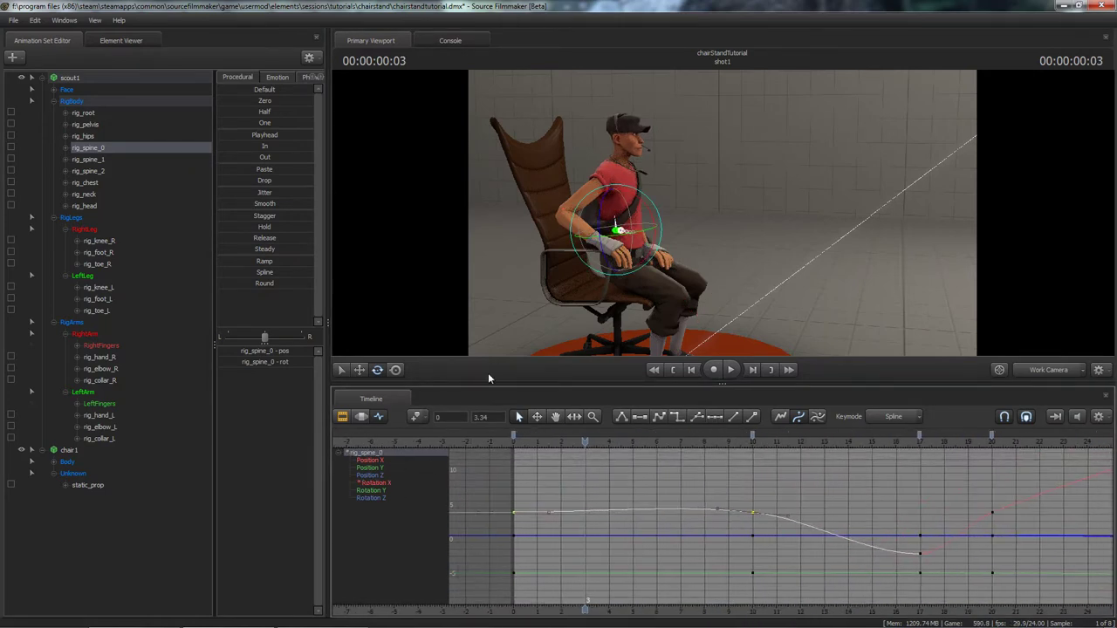
left_click_drag(655, 219, 647, 218)
key("ctrl+z")
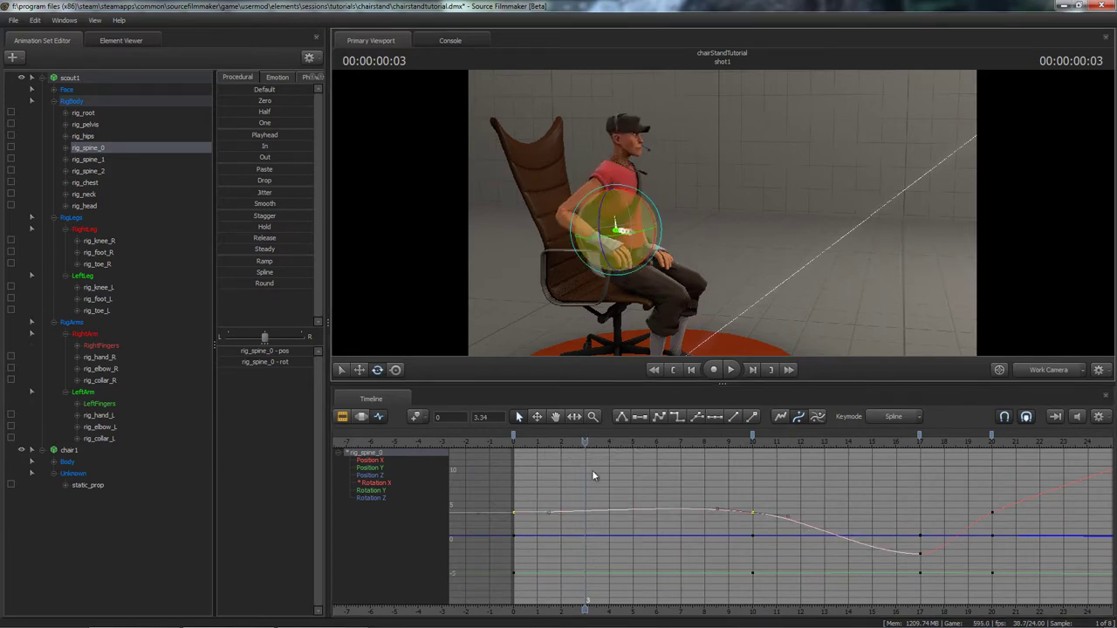
left_click(593, 472)
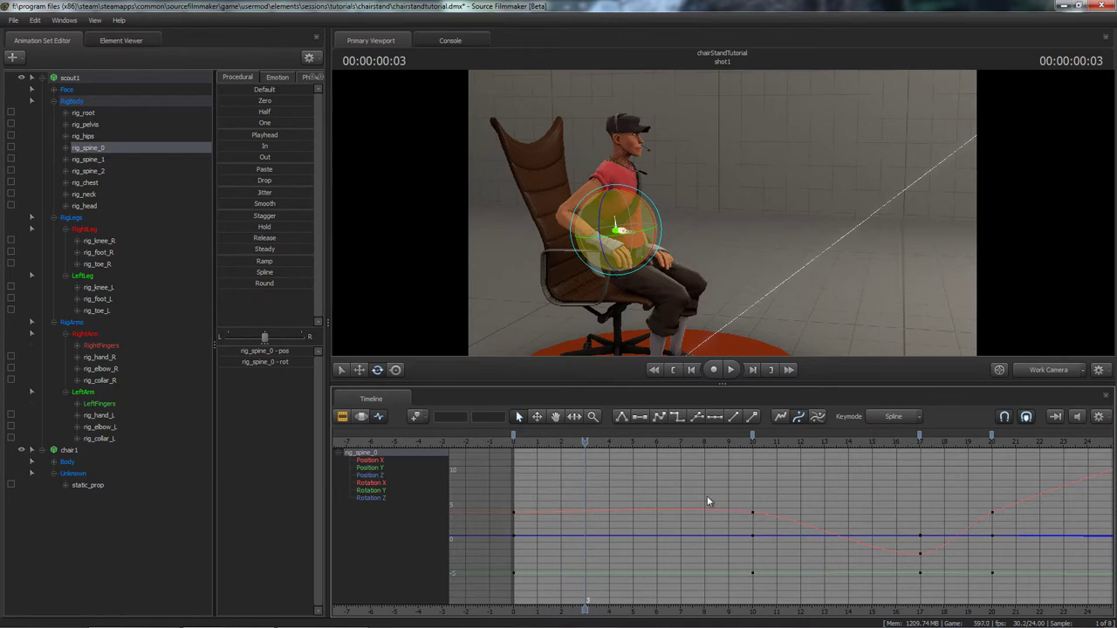
Try raising rig_spine_0's Rotation X key at frame 17 to 3.19.
right_click_drag(791, 515, 759, 522, "alt")
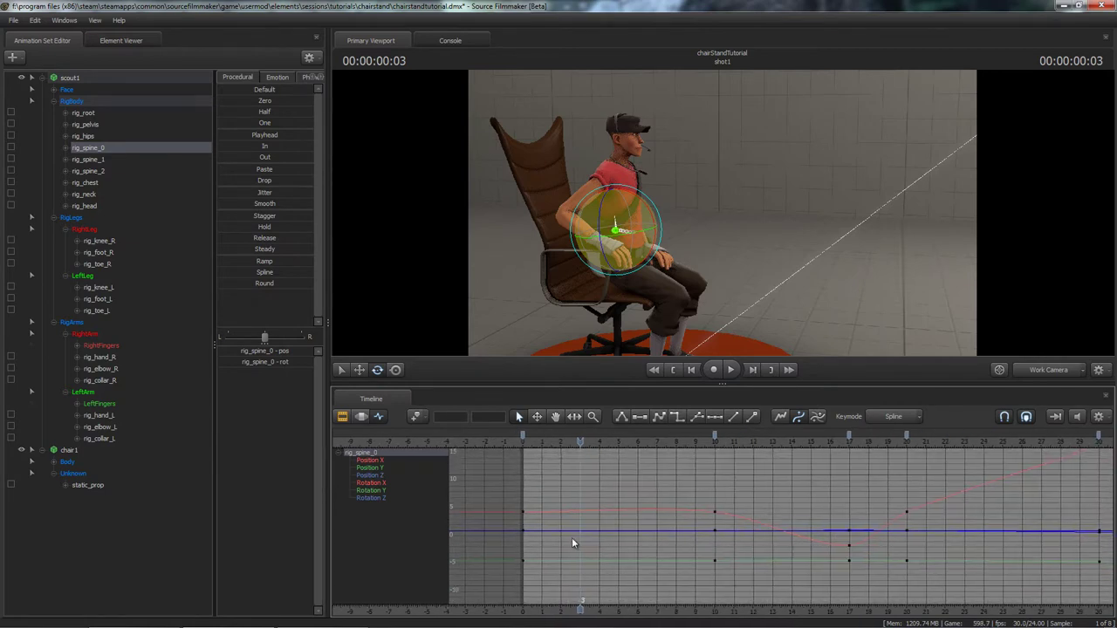
left_click(849, 544)
middle_click_drag(838, 511, 837, 479, "shift")
left_click(733, 481)
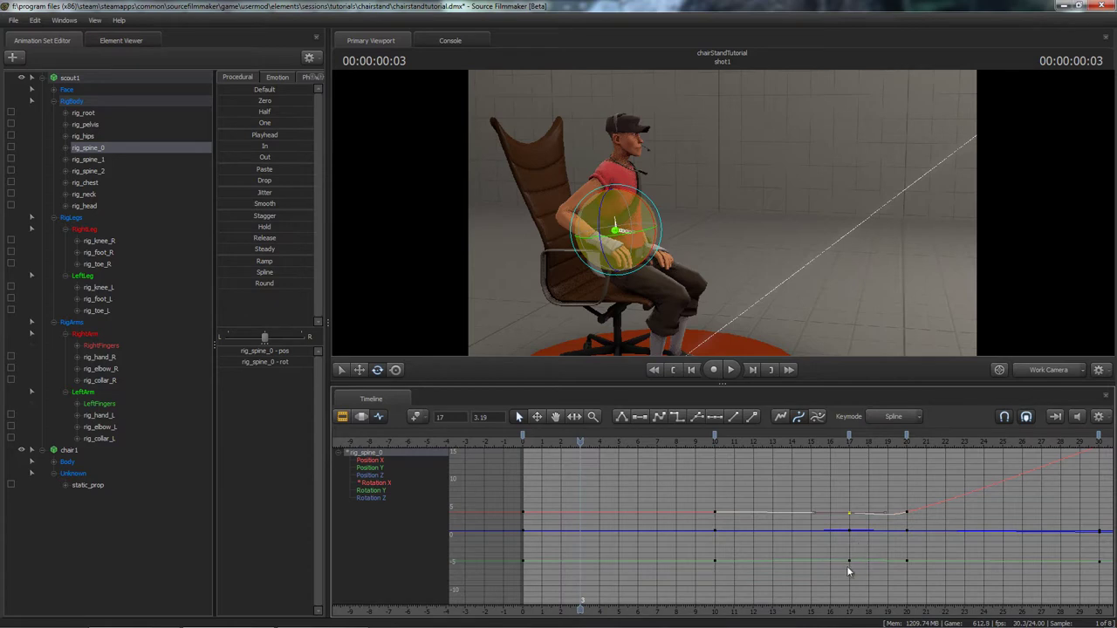
key("ctrl+z")
key("ctrl+z")
key("ctrl+z")
left_click(683, 489)
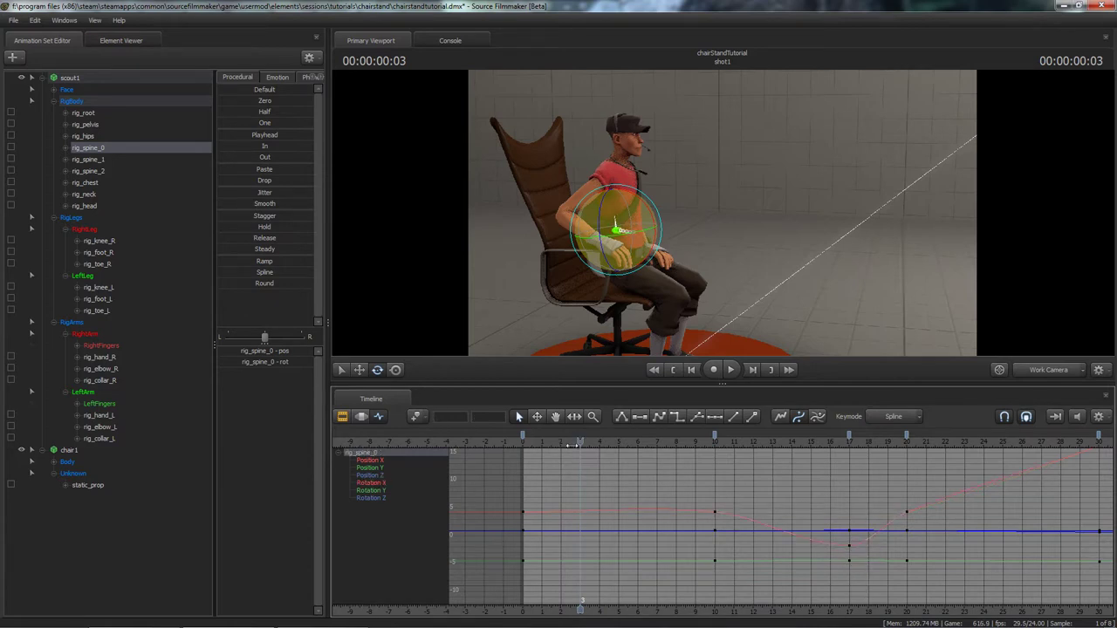
Play back the animation from frame 0 in a three-quarter front view of the Scout and chair.
left_click_drag(572, 446, 527, 471)
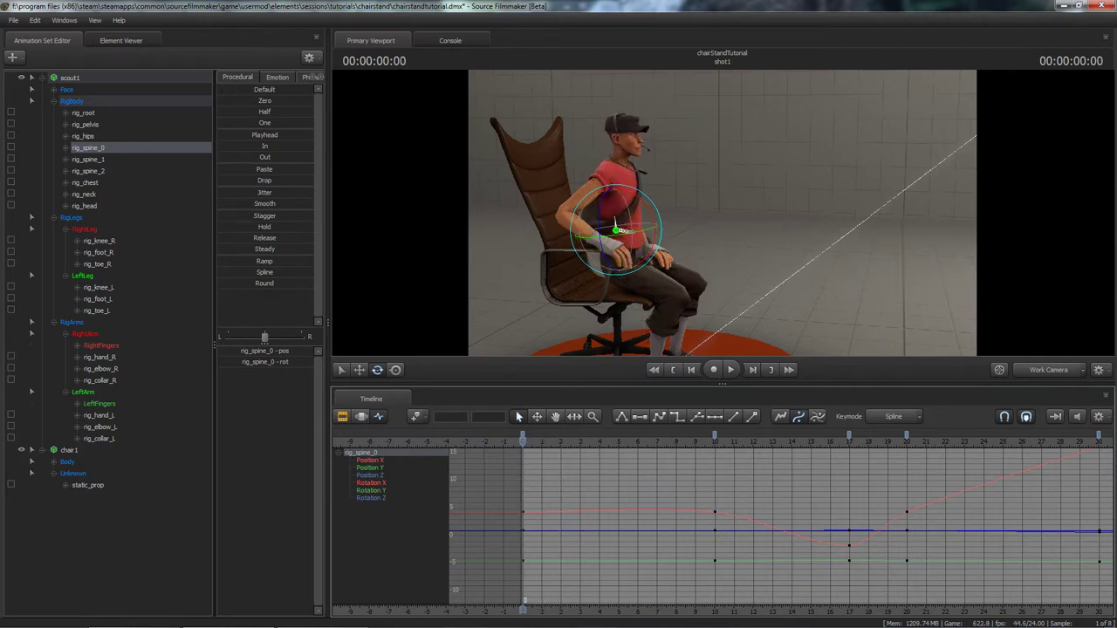
left_click_drag(722, 213, 721, 217)
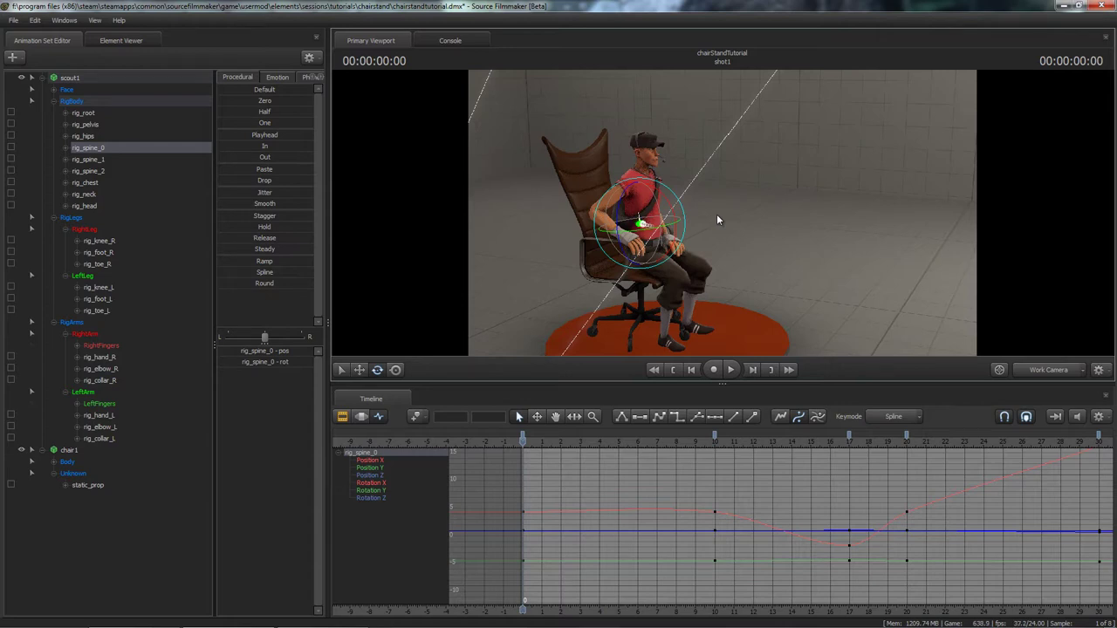
left_click_drag(745, 232, 718, 226, "alt")
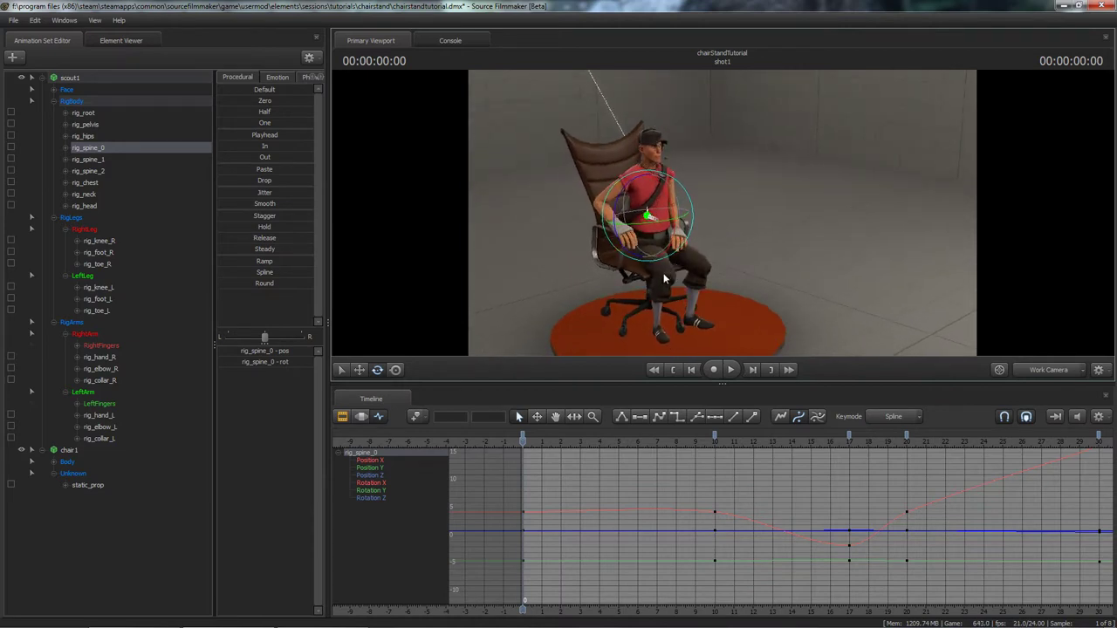
key("space")
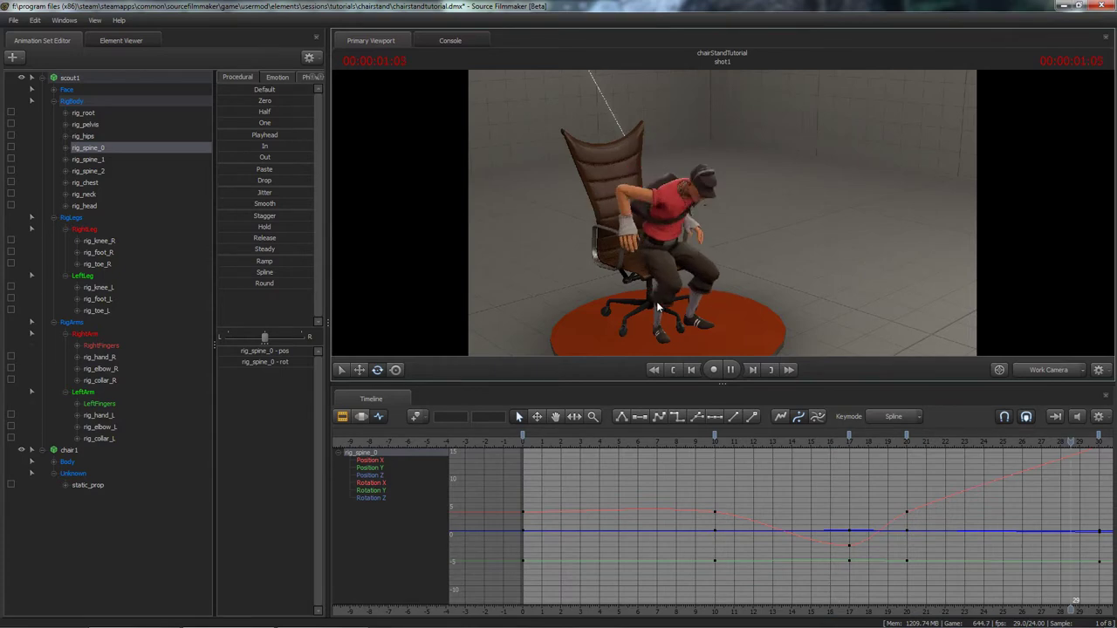
key("space")
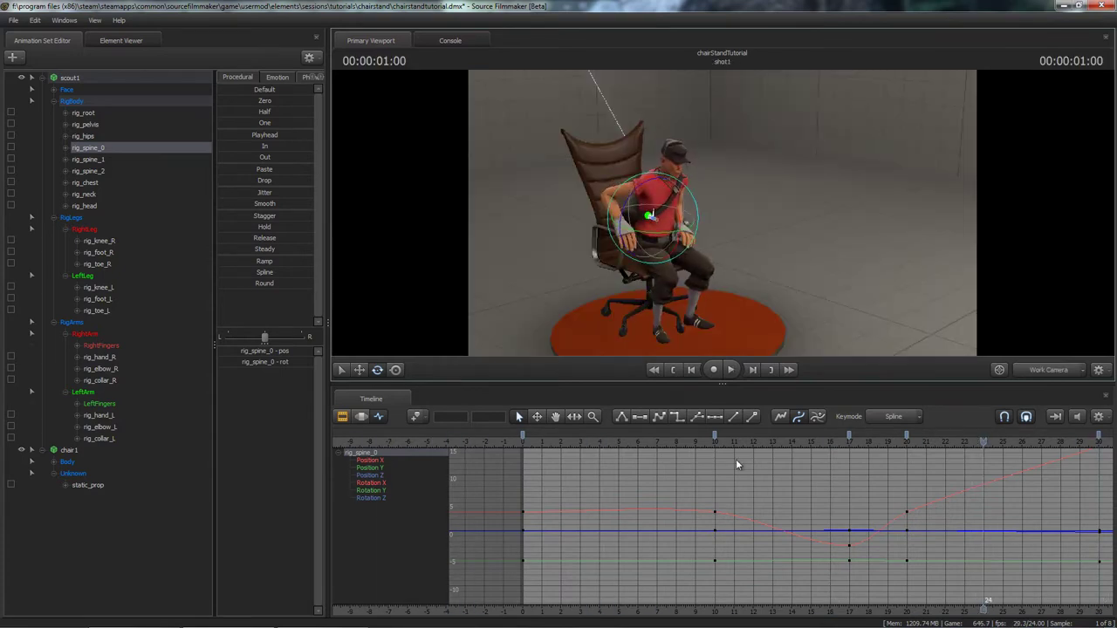
Select rig_spine_1 and rig_spine_2 along with rig_spine_0, and review the lean from frame 10 to frame 17.
scroll(738, 461, "down", 2)
middle_click_drag(760, 473, 600, 485)
left_click_drag(631, 310, 599, 246, "alt")
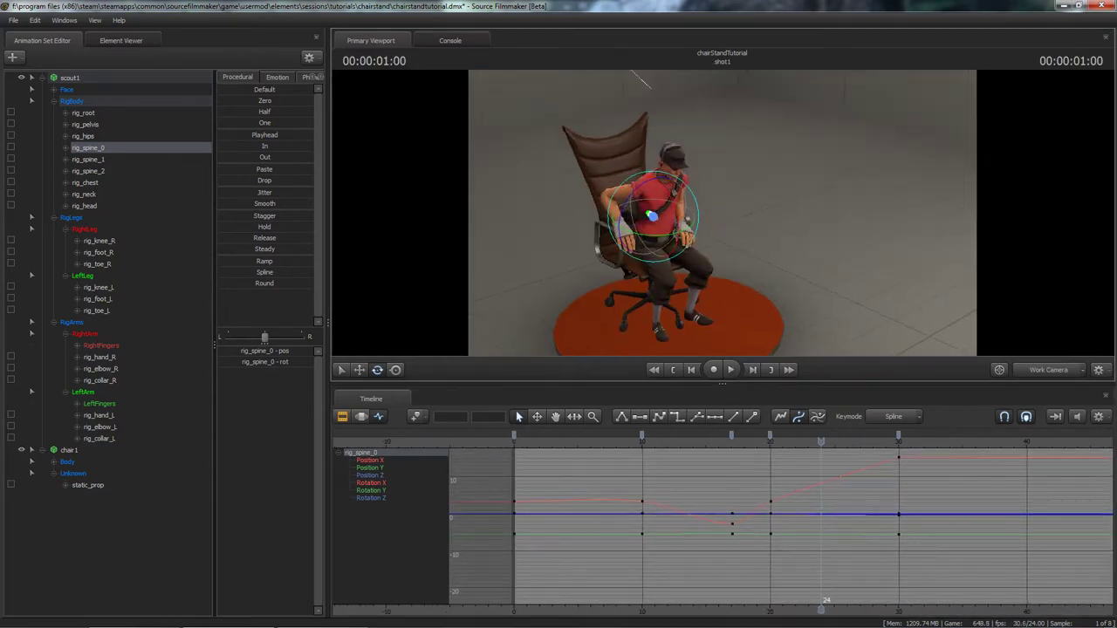
left_click(656, 201, "ctrl+shift")
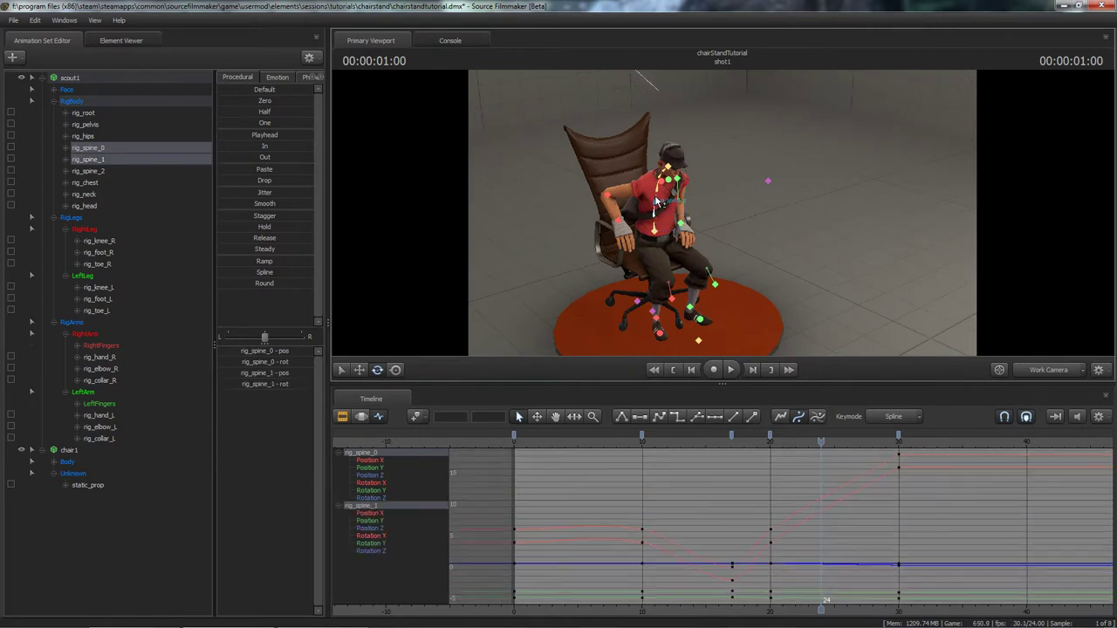
left_click(657, 191, "ctrl+shift")
left_click_drag(665, 194, 722, 217, "alt")
middle_click_drag(788, 537, 706, 491)
scroll(764, 513, "down", 2)
left_click(603, 443)
key("space")
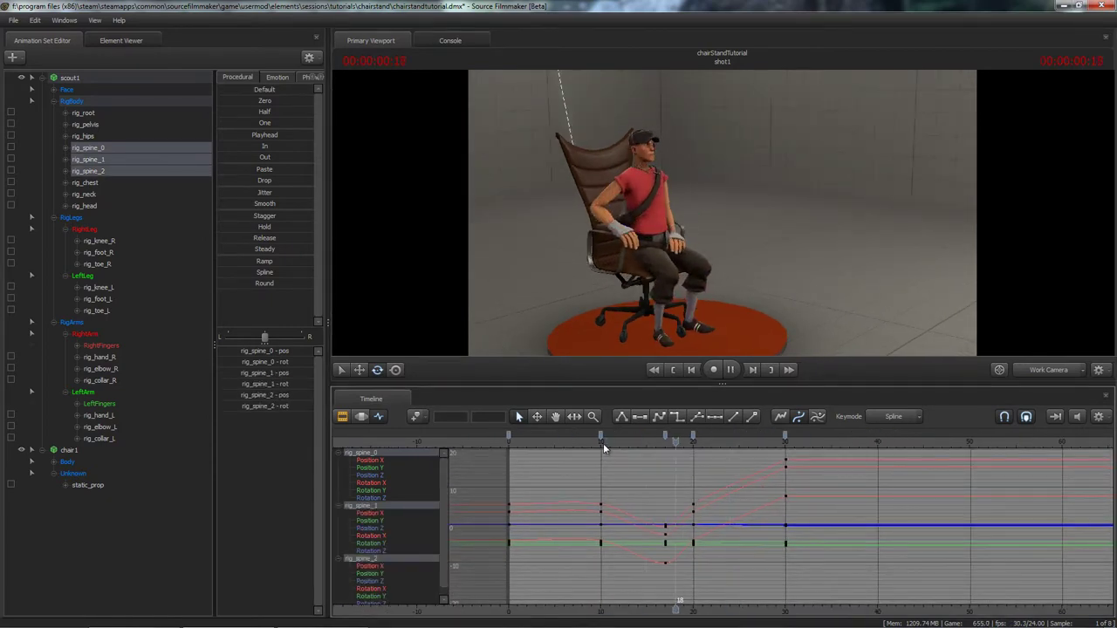
left_click_drag(607, 444, 660, 448)
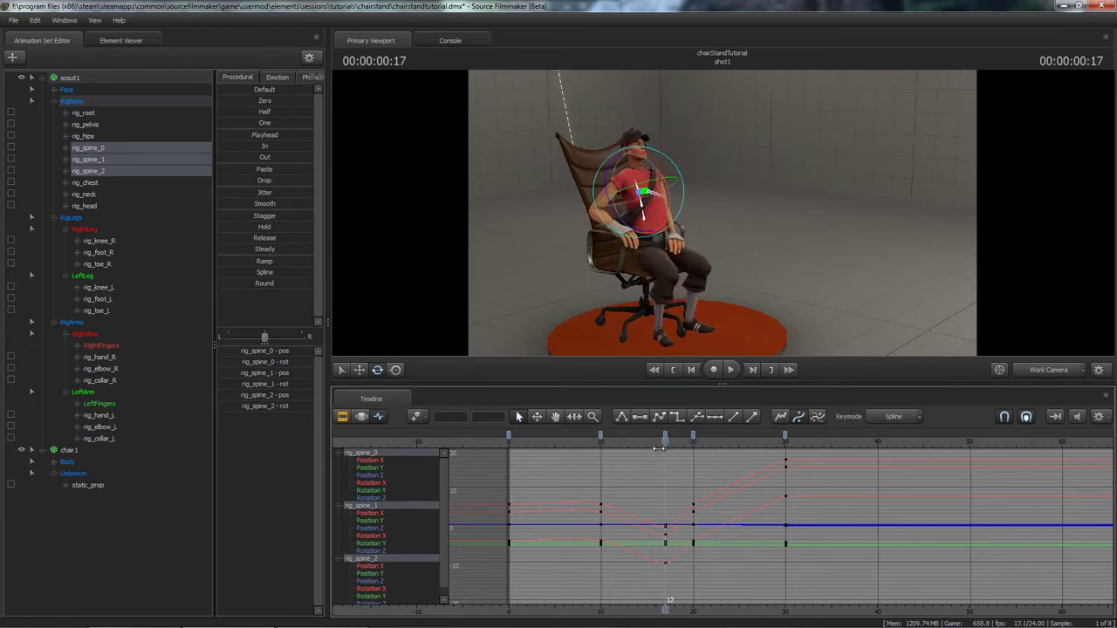
Select all of scout1's controls and move their keys from frame 10 to frame 12.
left_click(98, 75)
scroll(627, 504, "down", 5)
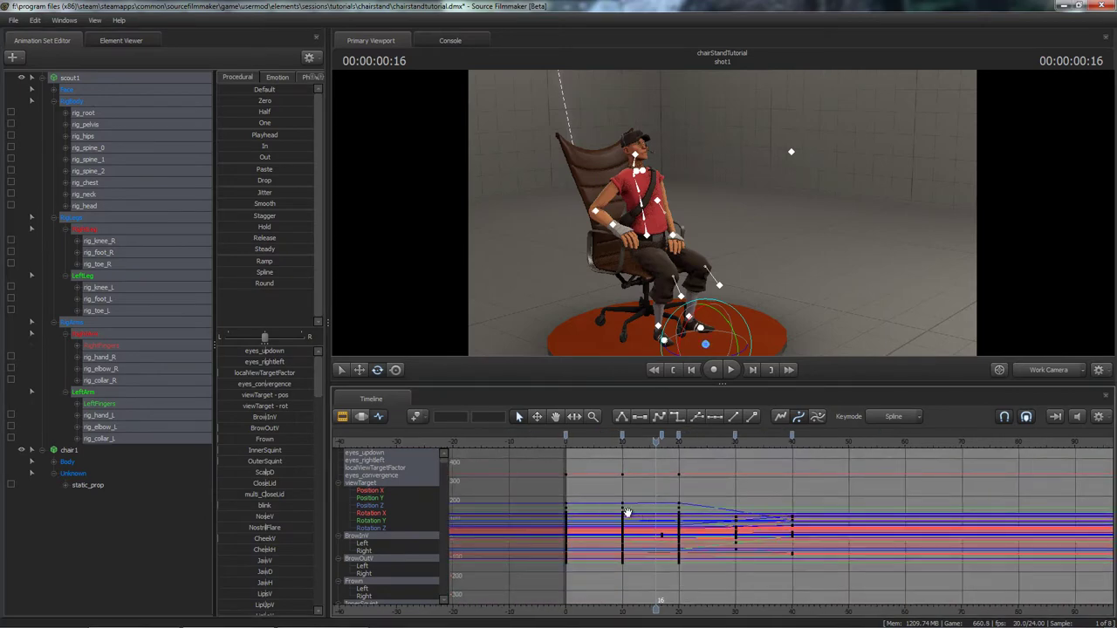
middle_click_drag(627, 512, 613, 512)
left_click_drag(595, 460, 619, 577)
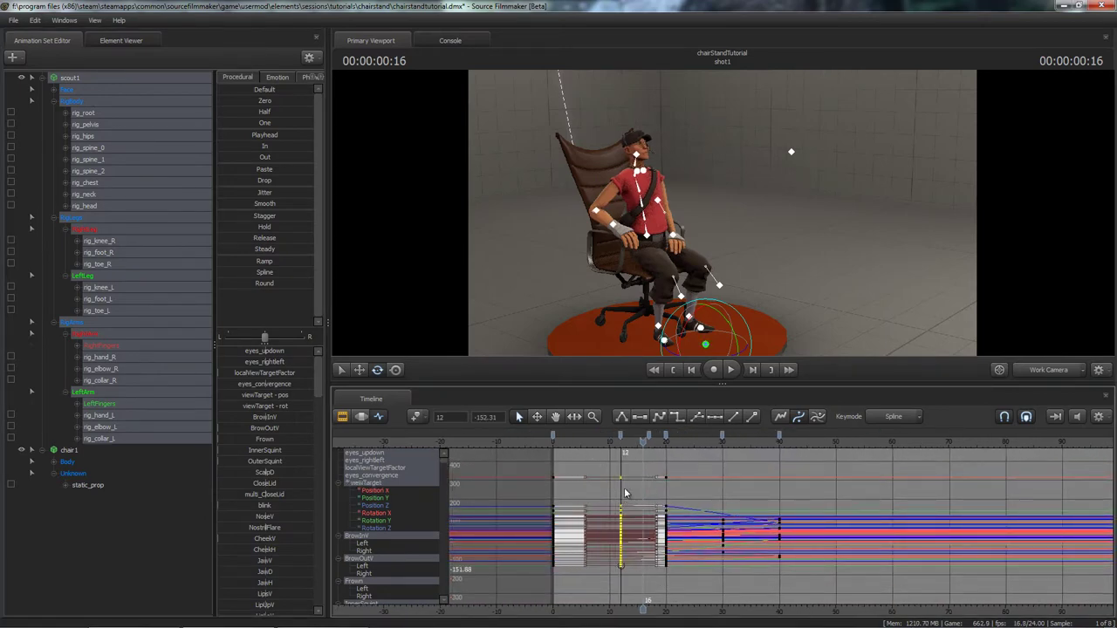
Play back the retimed move several times from about frame 6, and inspect the lean at frame 17.
left_click(593, 440)
key("space")
key("space")
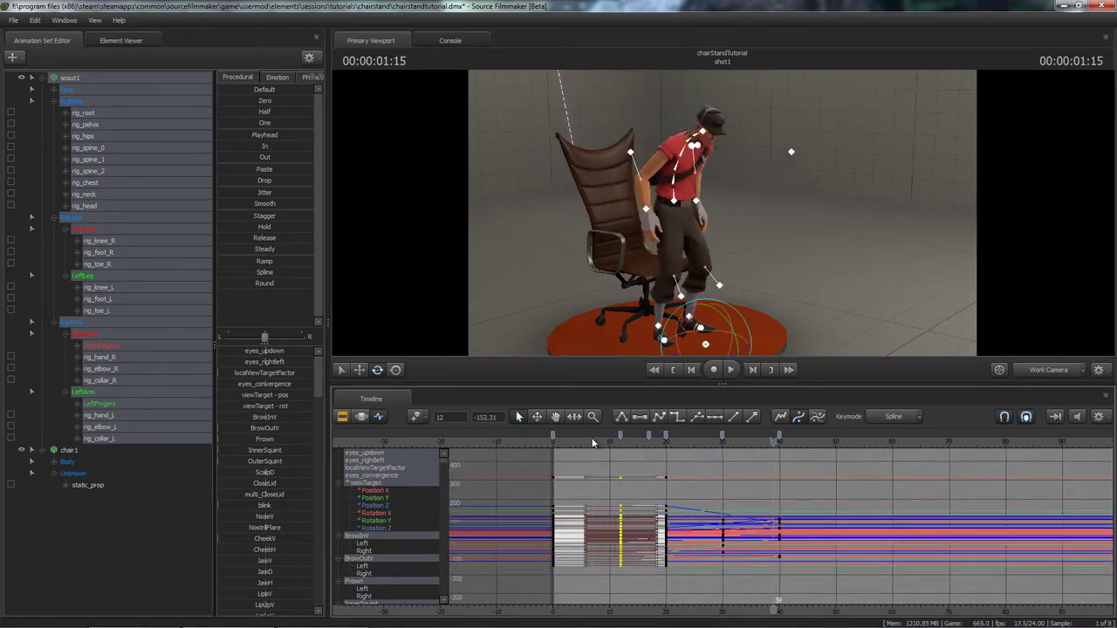
left_click(593, 439)
key("space")
key("space")
left_click(593, 469)
left_click(588, 440)
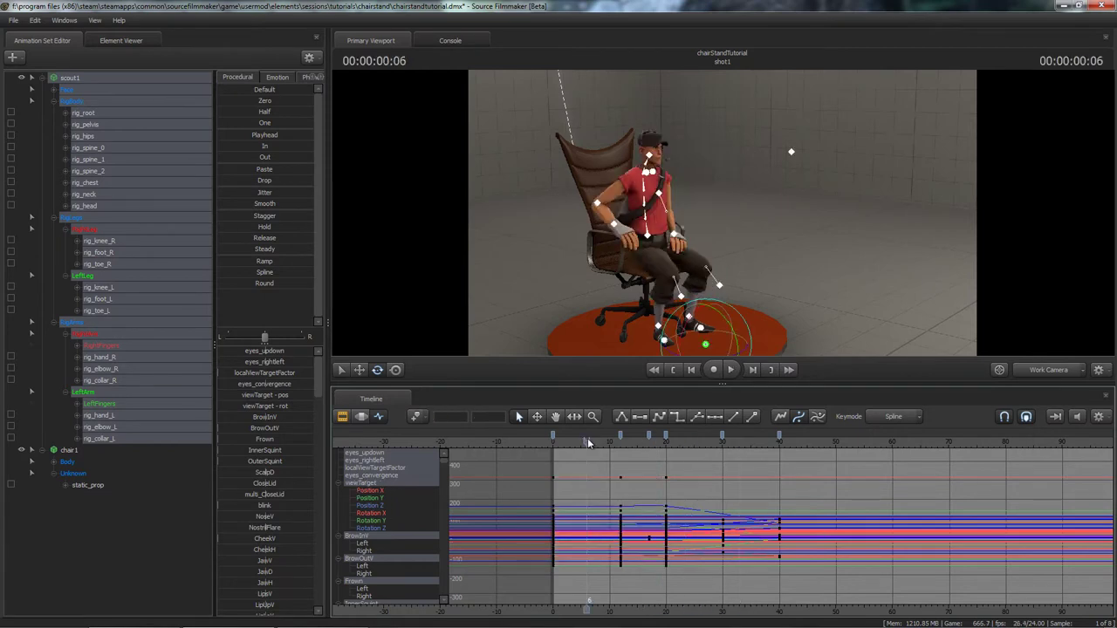
key("space")
key("space")
left_click_drag(608, 443, 648, 446)
left_click_drag(728, 188, 728, 181)
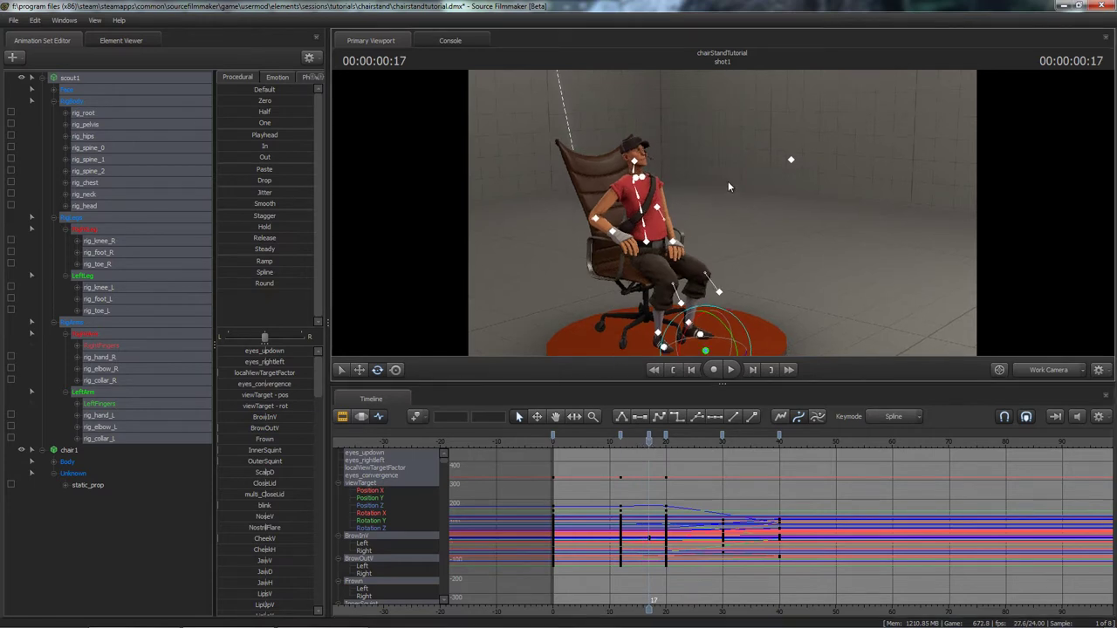
Tilt the Scout's rig_neck and rig_head backward at frame 17 to exaggerate the anticipation.
left_click(638, 176, "ctrl")
left_click_drag(647, 180, 670, 183, "alt")
left_click(639, 170, "ctrl")
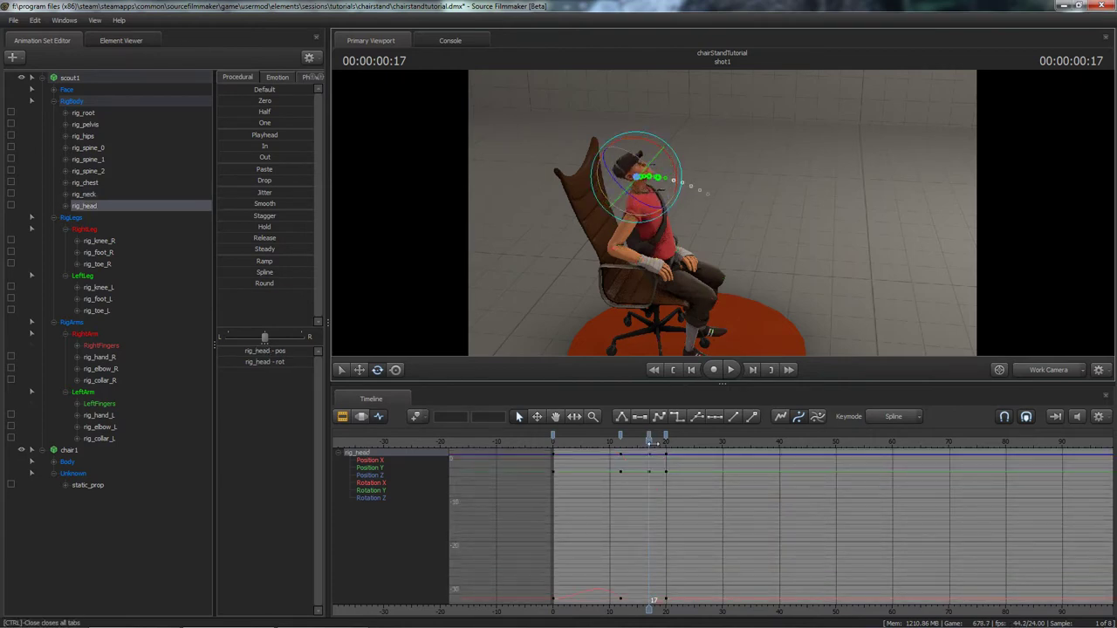
Play back the stand-up move several times from about frame 8 to judge the head tilt.
left_click_drag(650, 441, 595, 446)
key("space")
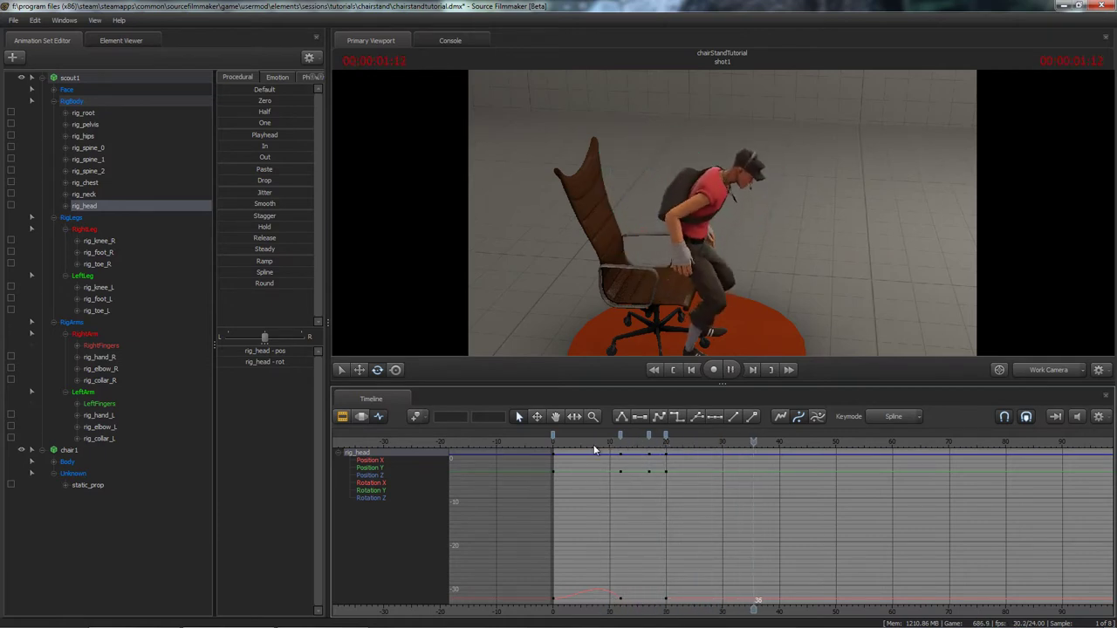
left_click(600, 444)
key("space")
mouse_move(600, 445)
left_mouse_down()
mouse_move(669, 441)
mouse_move(621, 445)
left_mouse_up()
key("space")
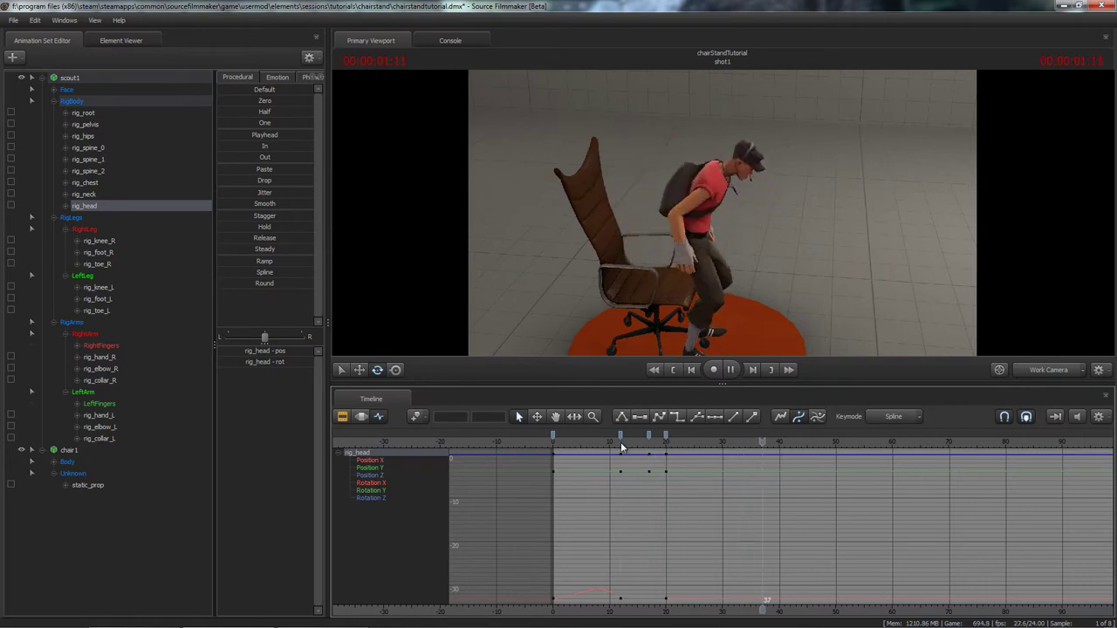
key("space")
Play back the move from about frame 4 in a side view, and inspect the rising pose from above.
scroll(676, 534, "down", 2)
left_click_drag(698, 301, 705, 261, "alt")
left_click(623, 443)
key("space")
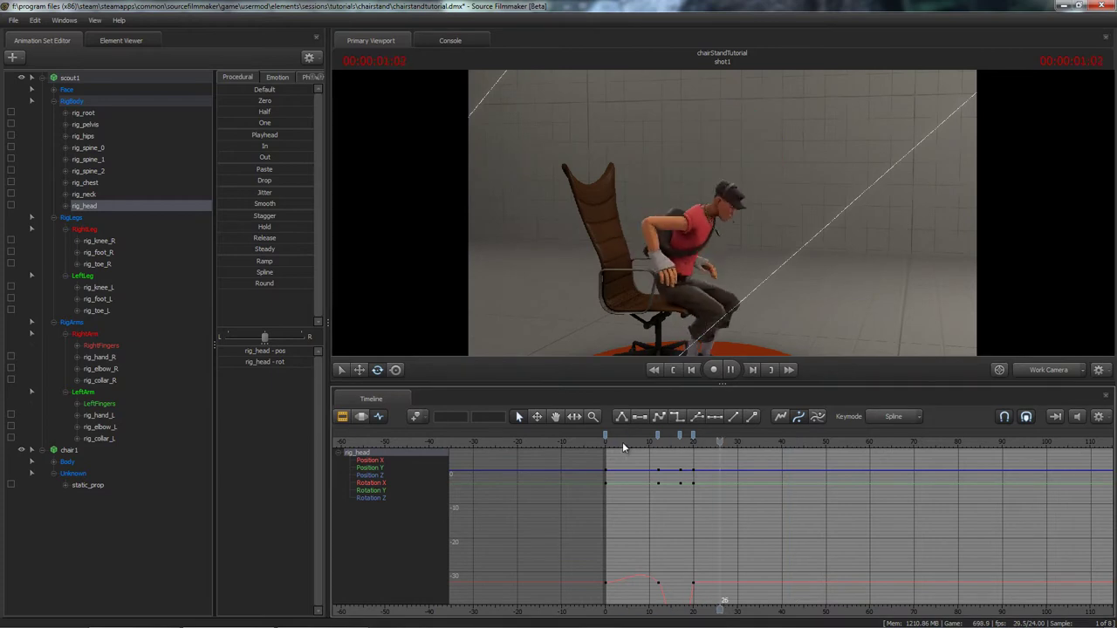
key("space")
left_click(626, 442)
key("space")
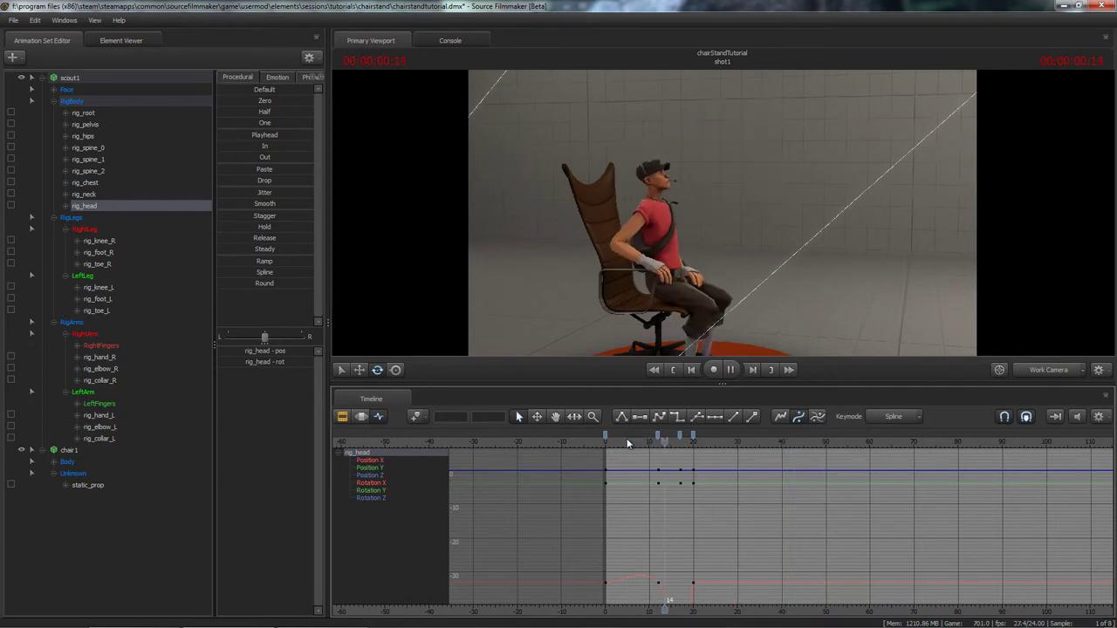
key("space")
left_click_drag(677, 271, 685, 336, "alt")
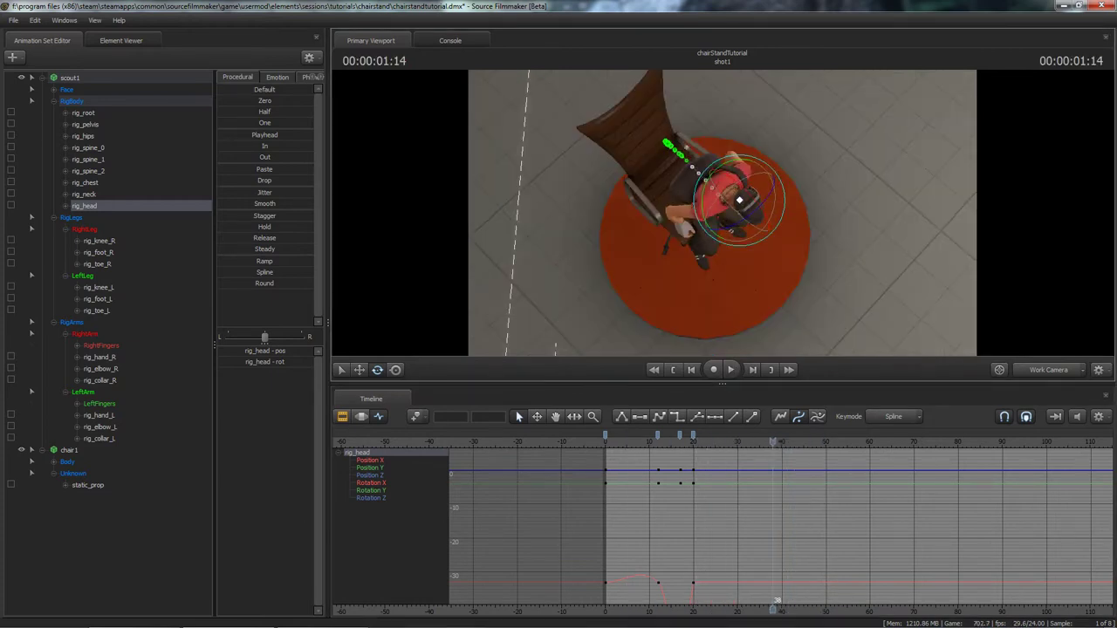
left_click_drag(738, 201, 738, 171, "alt")
left_click(711, 251, "ctrl")
left_click_drag(711, 252, 732, 199, "alt")
Soften the backward head tilt by raising the frame 17 Rotation X key to 10.77 on rig_neck and -39.67 on rig_head.
left_click_drag(648, 443, 685, 442)
left_click(667, 214)
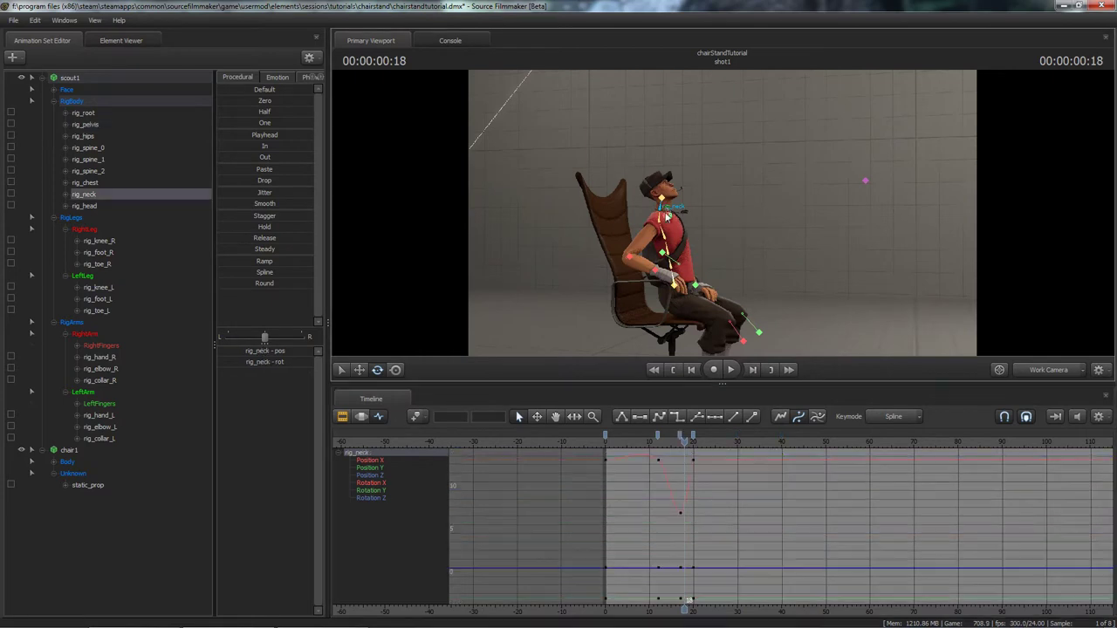
left_click_drag(696, 525, 666, 496)
middle_click_drag(697, 508, 697, 471)
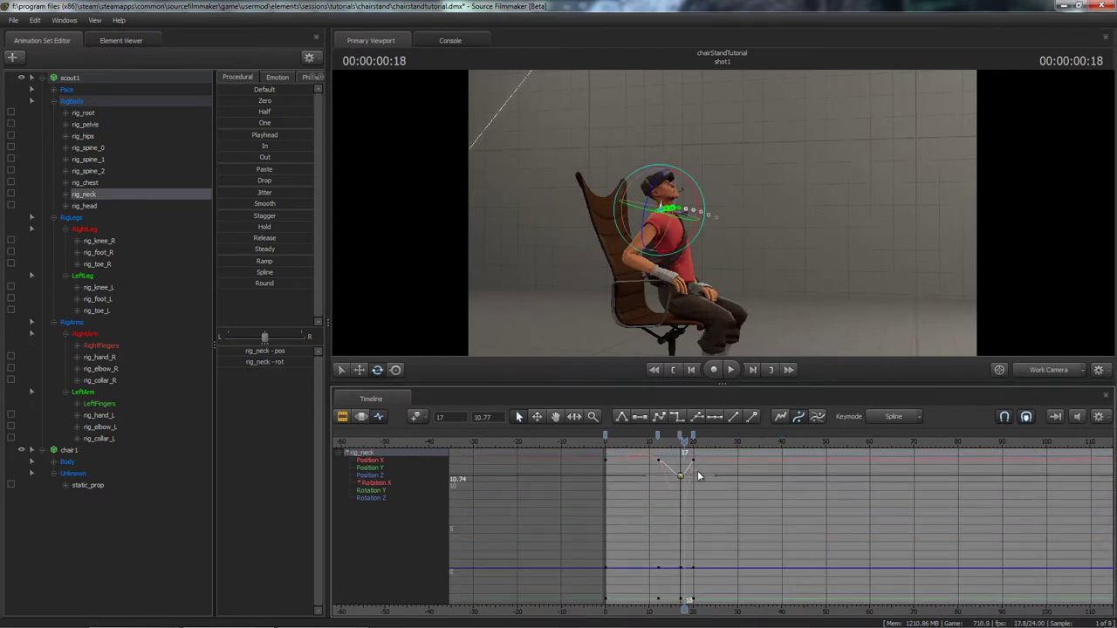
left_click(663, 197, "ctrl")
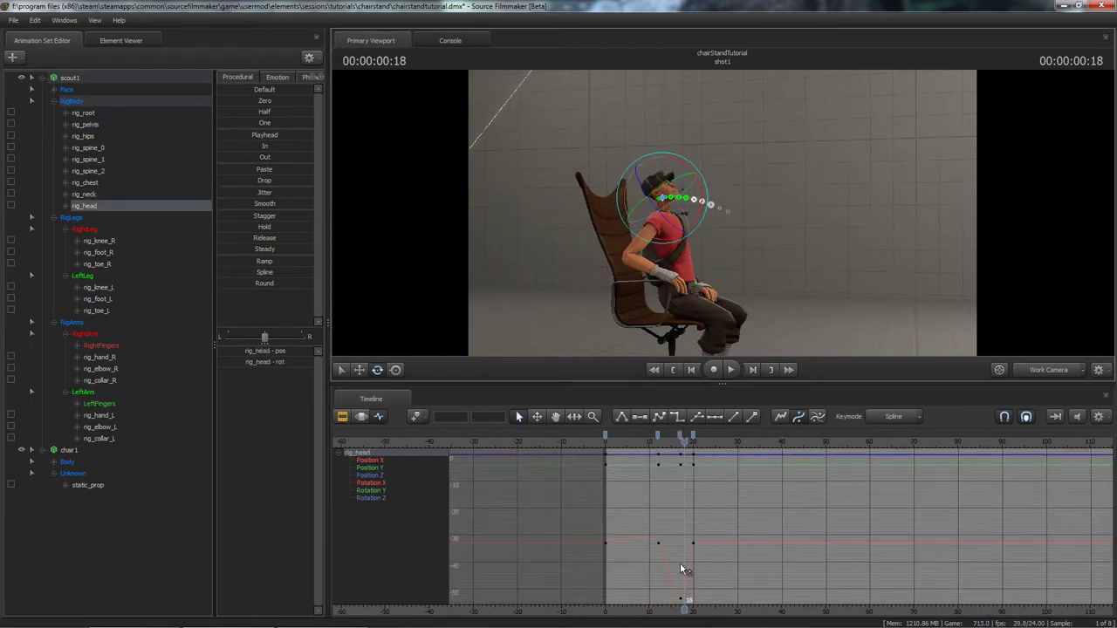
left_click_drag(666, 609, 713, 580)
middle_click_drag(713, 578, 715, 530)
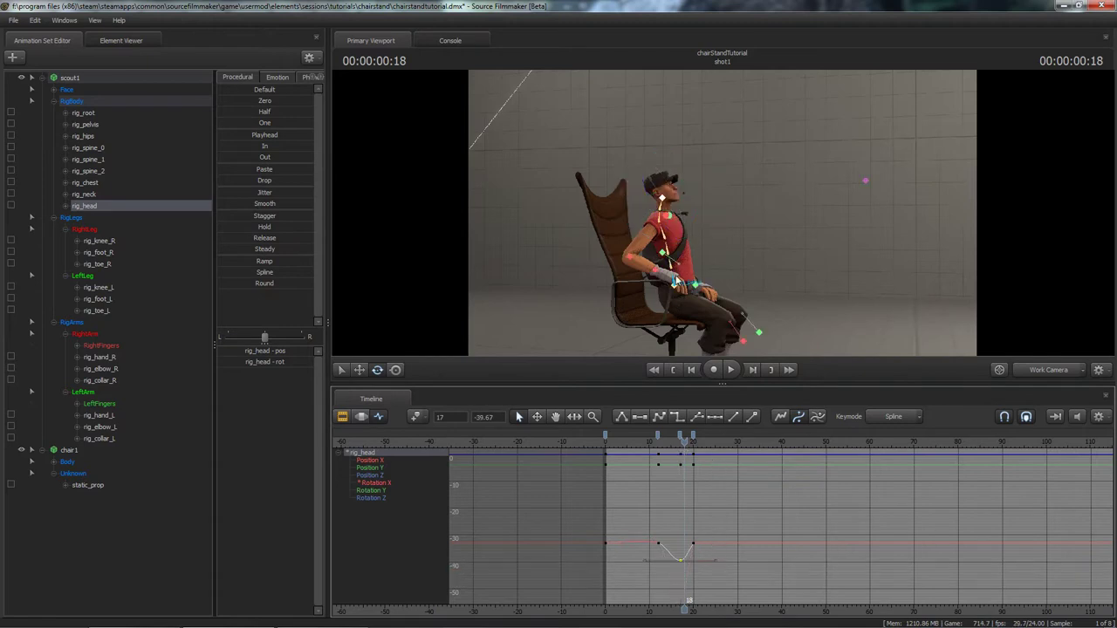
Select rig_pelvis and afterwards all of scout1's controls, playing back the stand-up move to check its key timing.
left_click(674, 281)
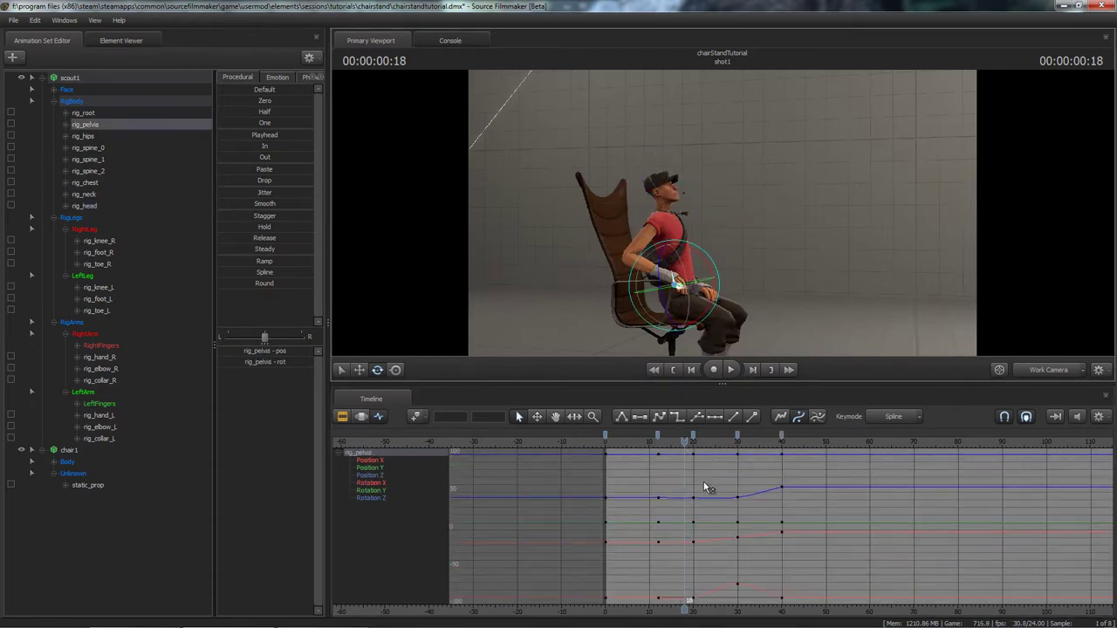
key("space")
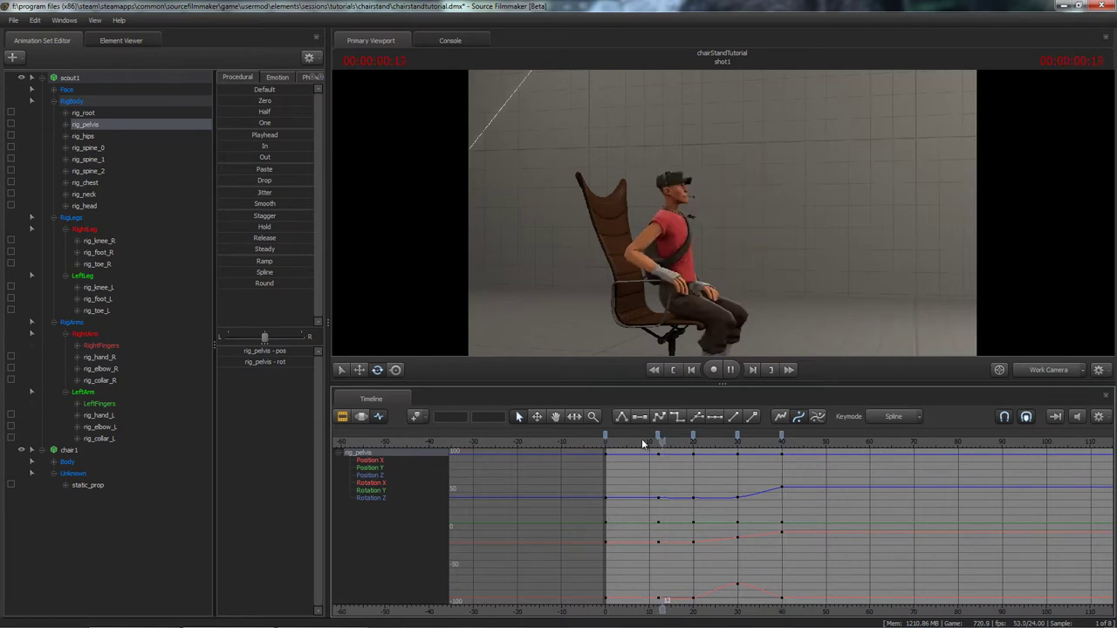
key("space")
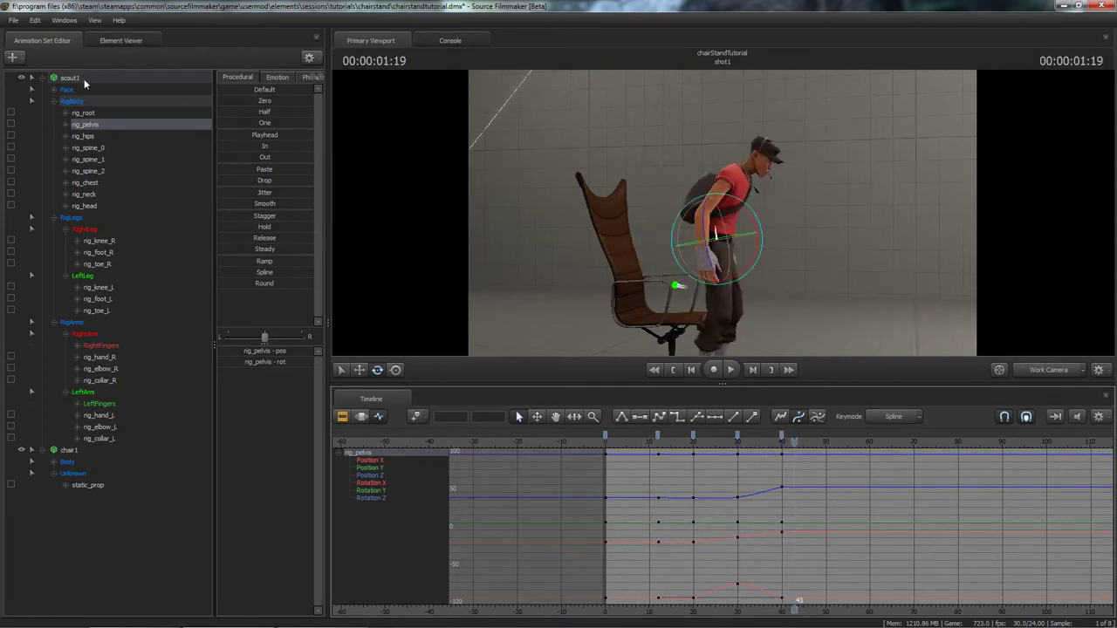
left_click(84, 79)
middle_click_drag(713, 512, 708, 506)
left_click_drag(653, 441, 722, 449)
key("space")
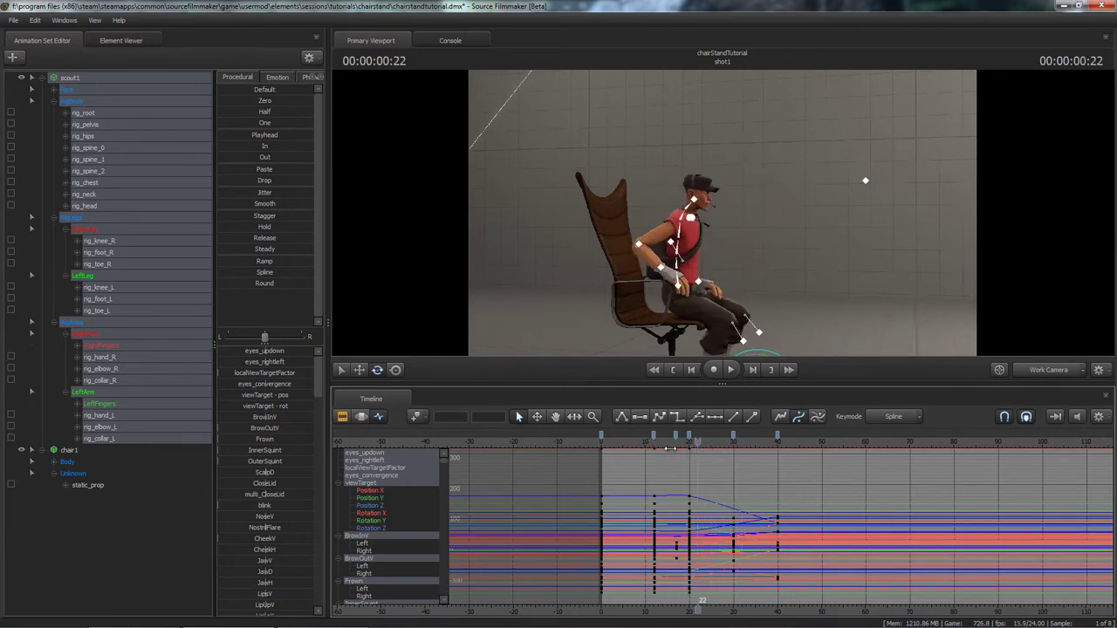
key("space")
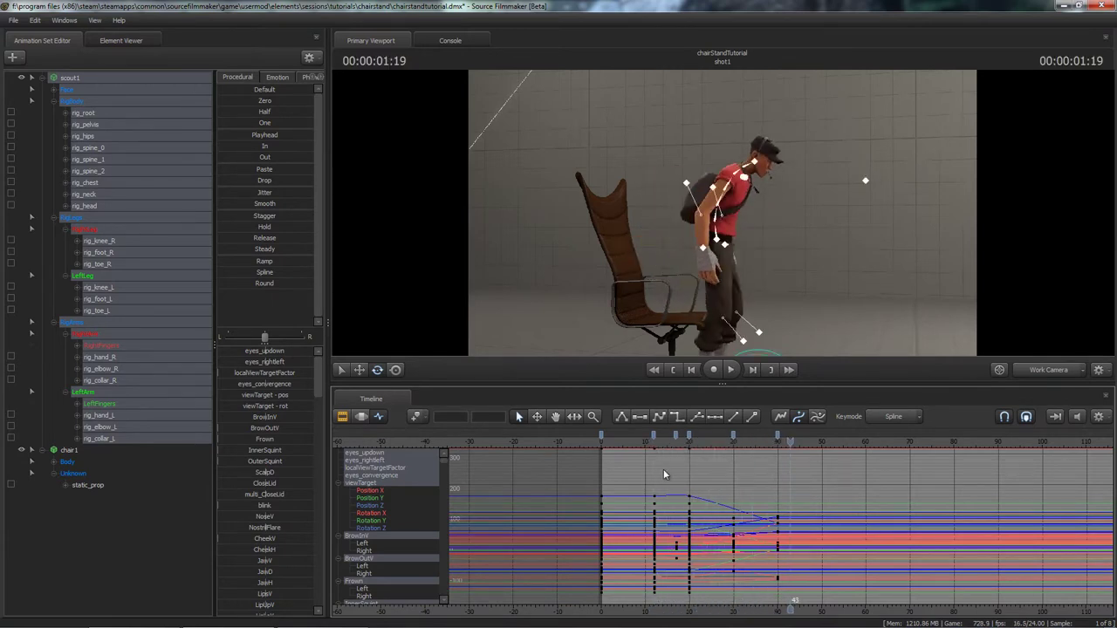
Select the RigBody controls and play back the stand-up twice from about frame 7.
left_click(82, 104)
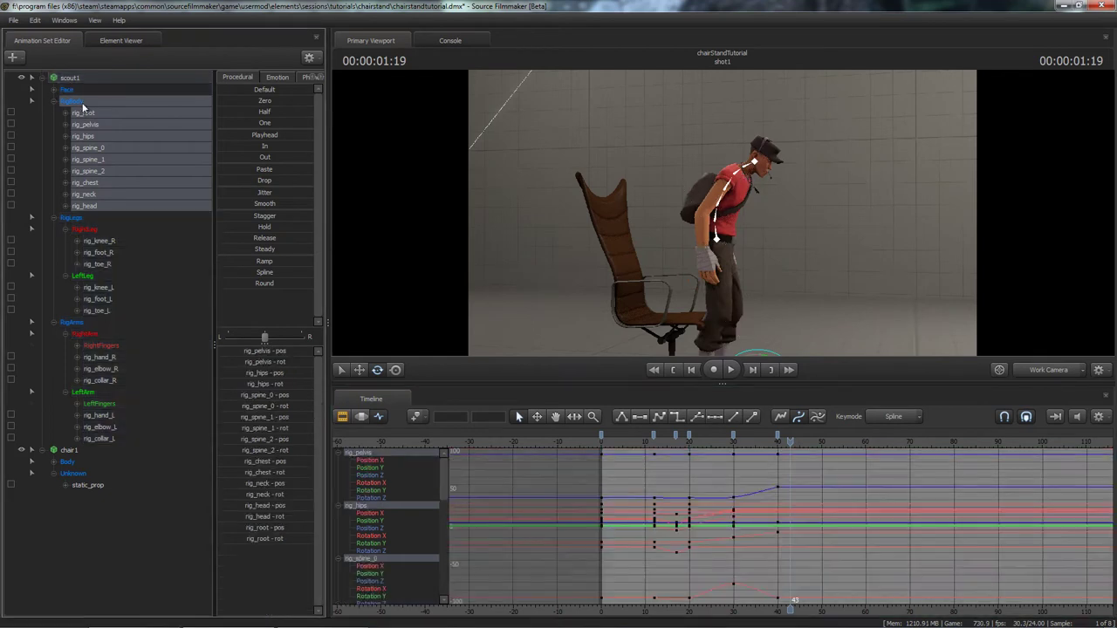
left_click(634, 442)
key("space")
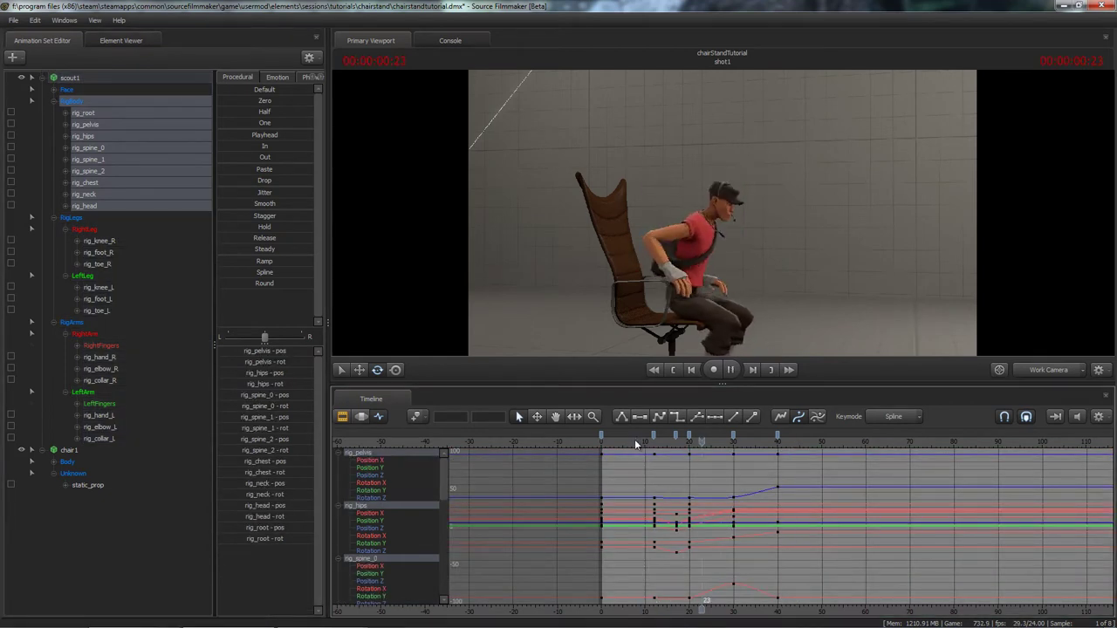
left_click(634, 440)
key("space")
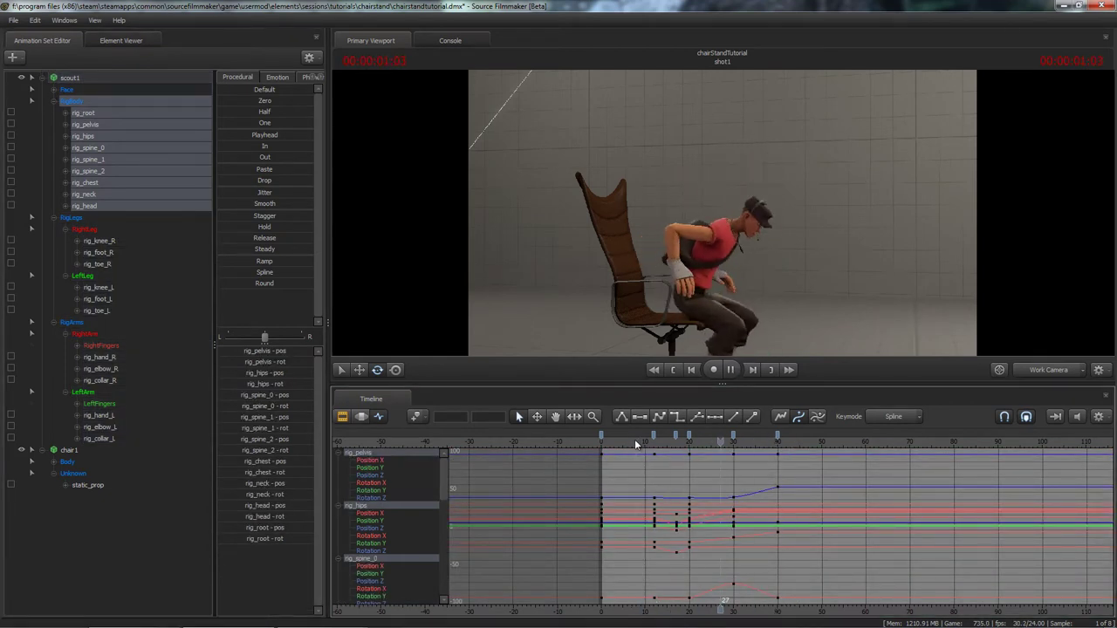
key("space")
At frame 50, rotate rig_spine_0 backward to start straightening the Scout's standing pose.
left_click_drag(638, 443, 792, 447)
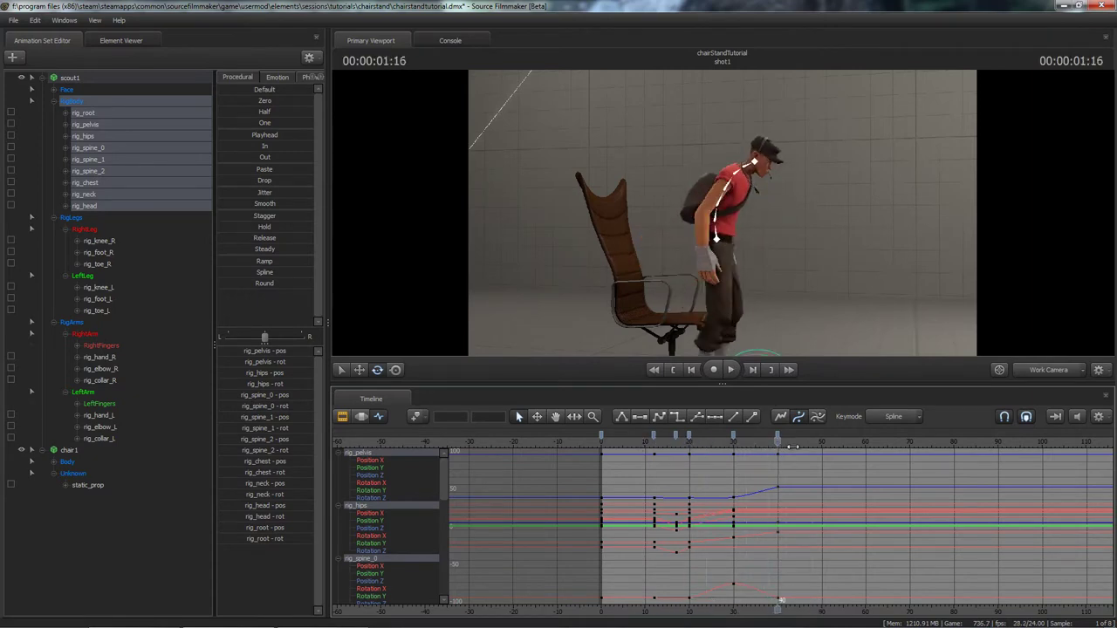
scroll(819, 504, "down", 2)
middle_click_drag(822, 507, 794, 508)
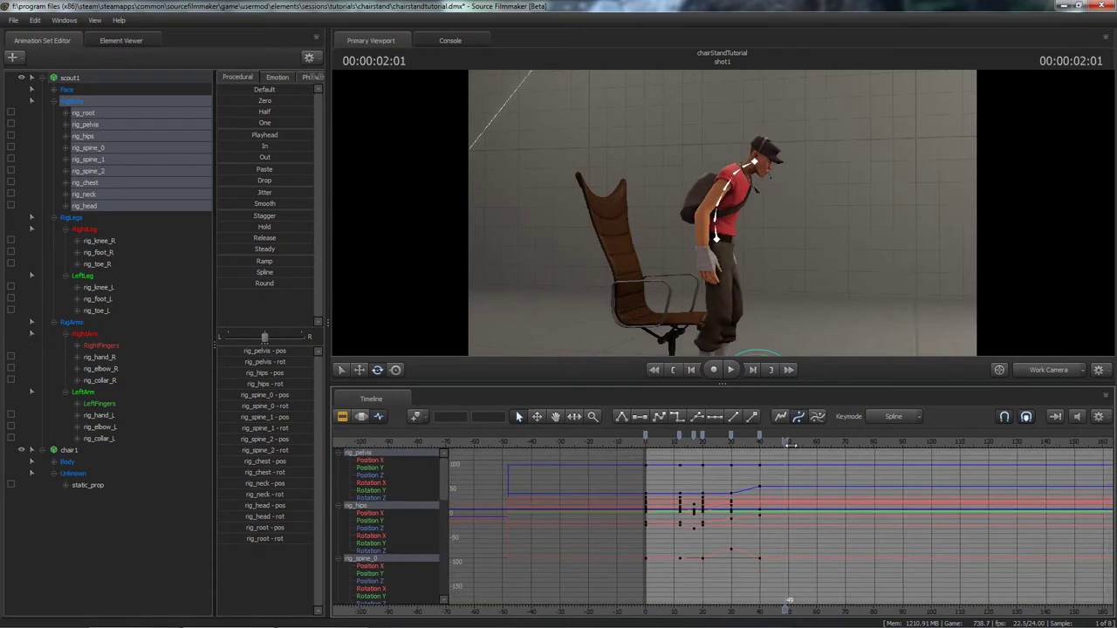
left_click(70, 77)
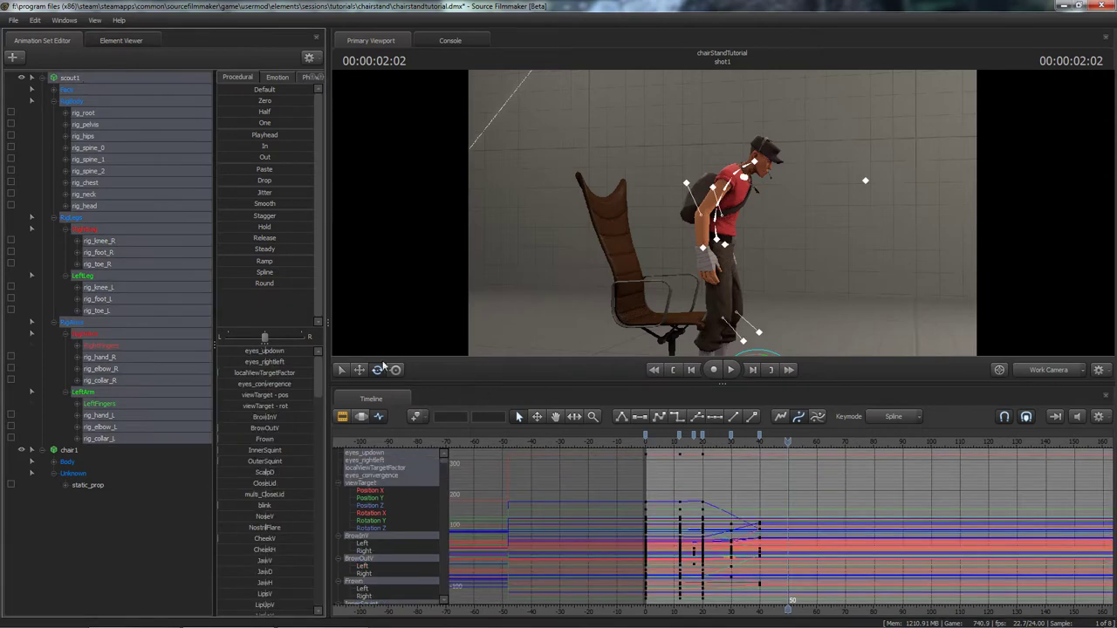
left_click_drag(734, 254, 730, 193, "alt")
left_click(730, 230, "ctrl")
left_click(707, 217, "ctrl")
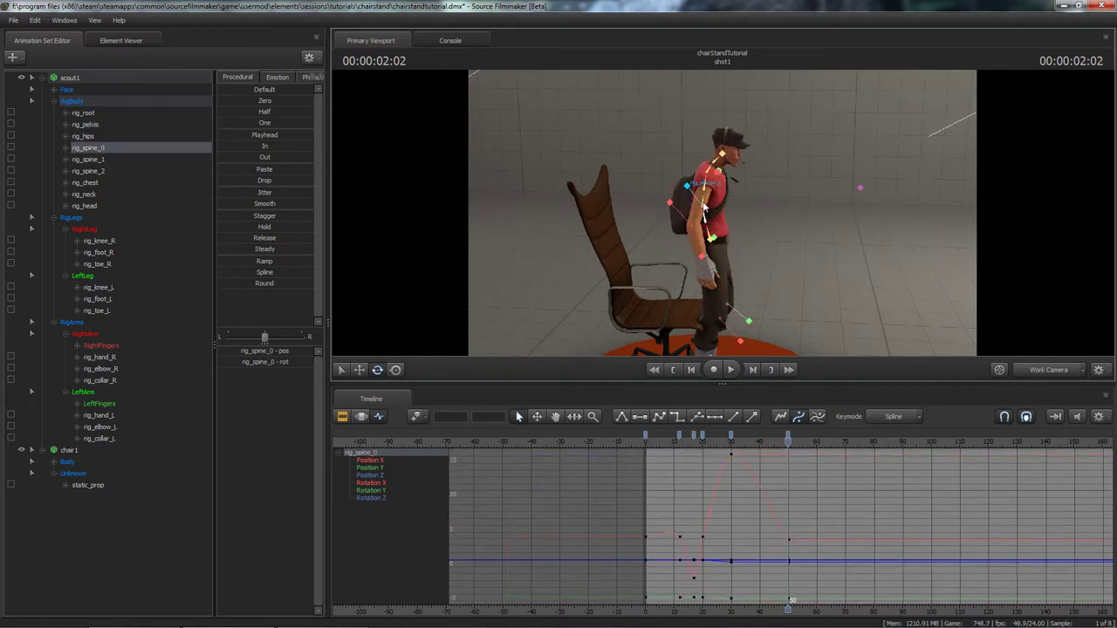
Rotate rig_spine_1 and rig_spine_2 backward at frame 50 to bring the torso upright, and play back the result.
left_click(704, 207)
left_click_drag(738, 227, 711, 209, "alt")
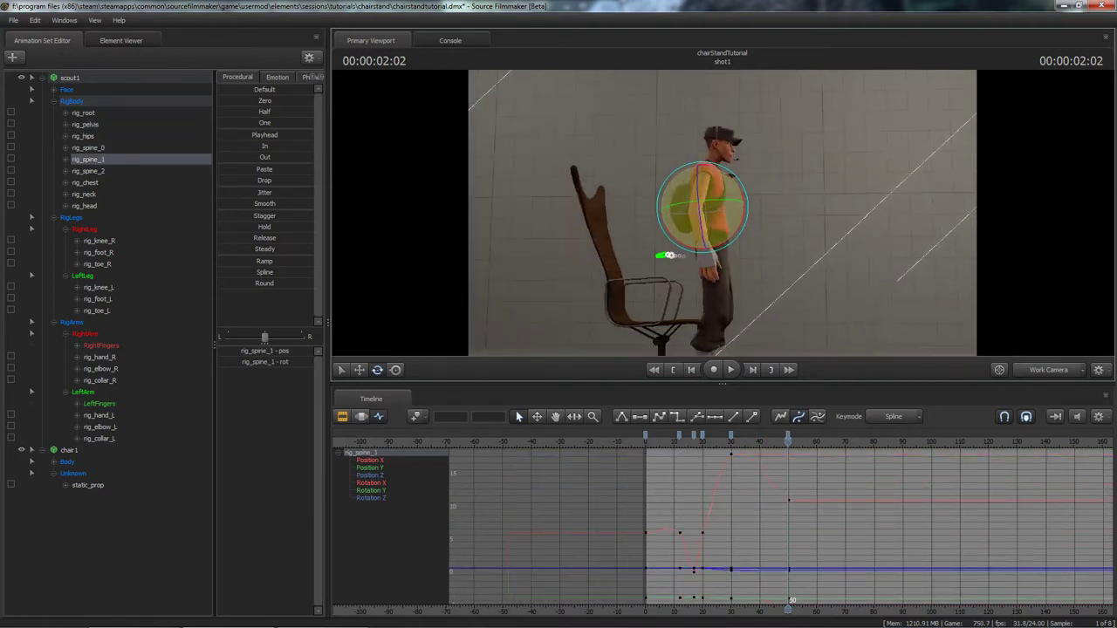
left_click(704, 186)
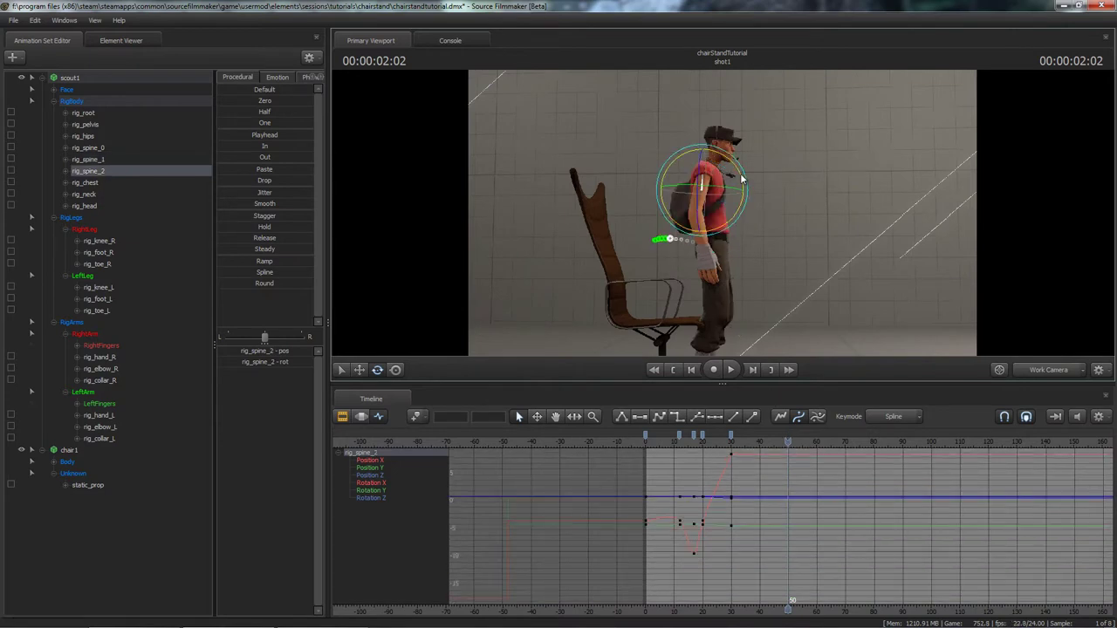
left_click_drag(754, 312, 723, 274, "alt")
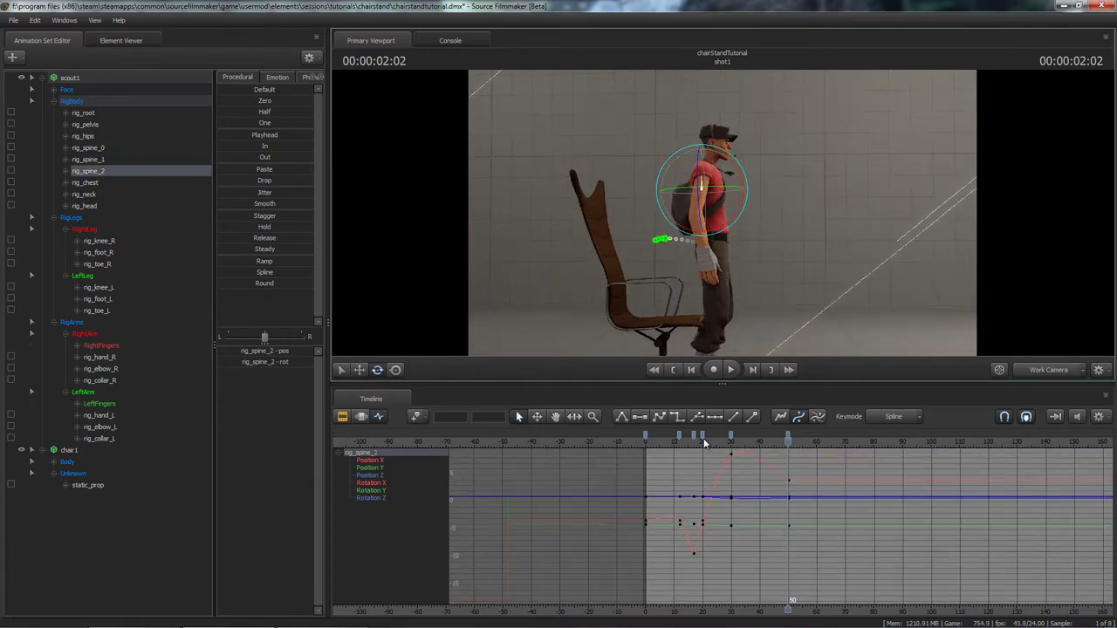
key("space")
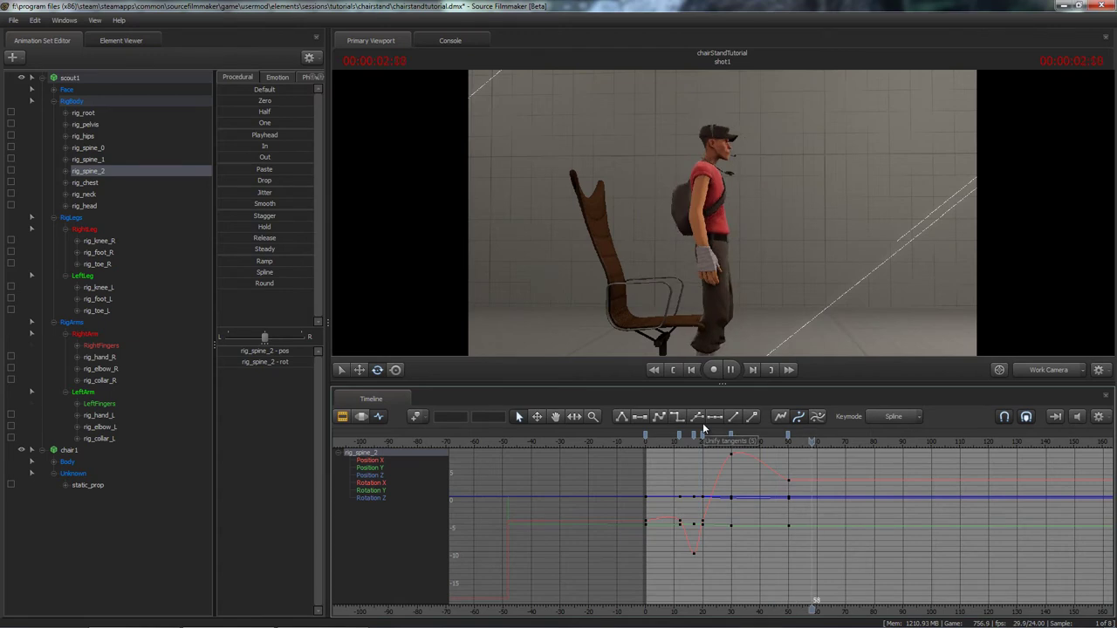
left_click_drag(702, 444, 789, 440)
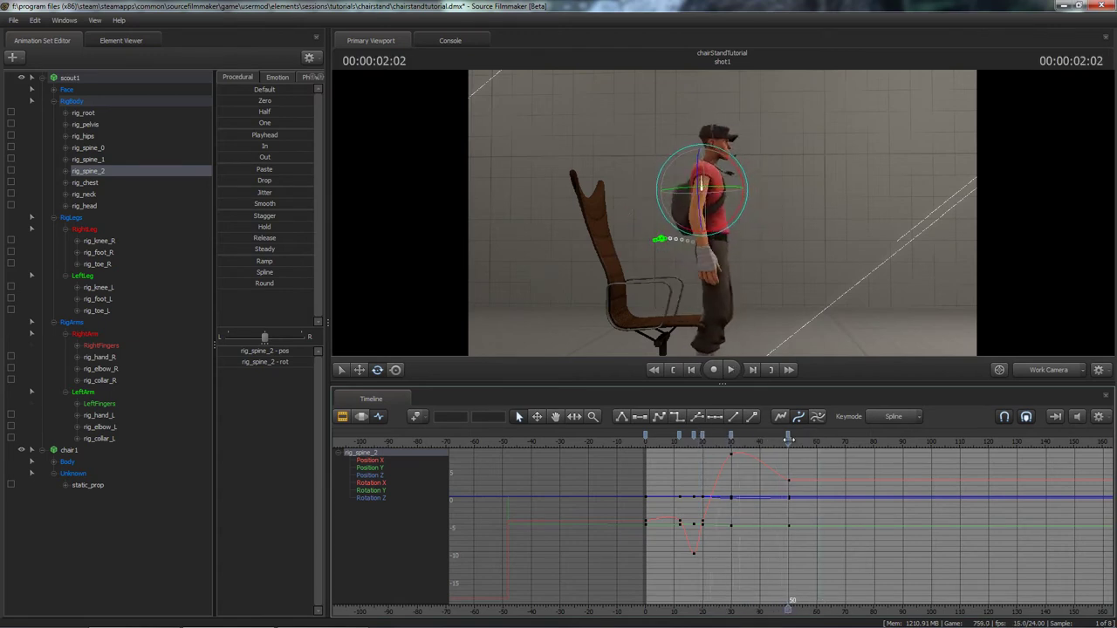
Select all of scout1's controls and move their keys from frame 50 to frame 43.
left_click(70, 77)
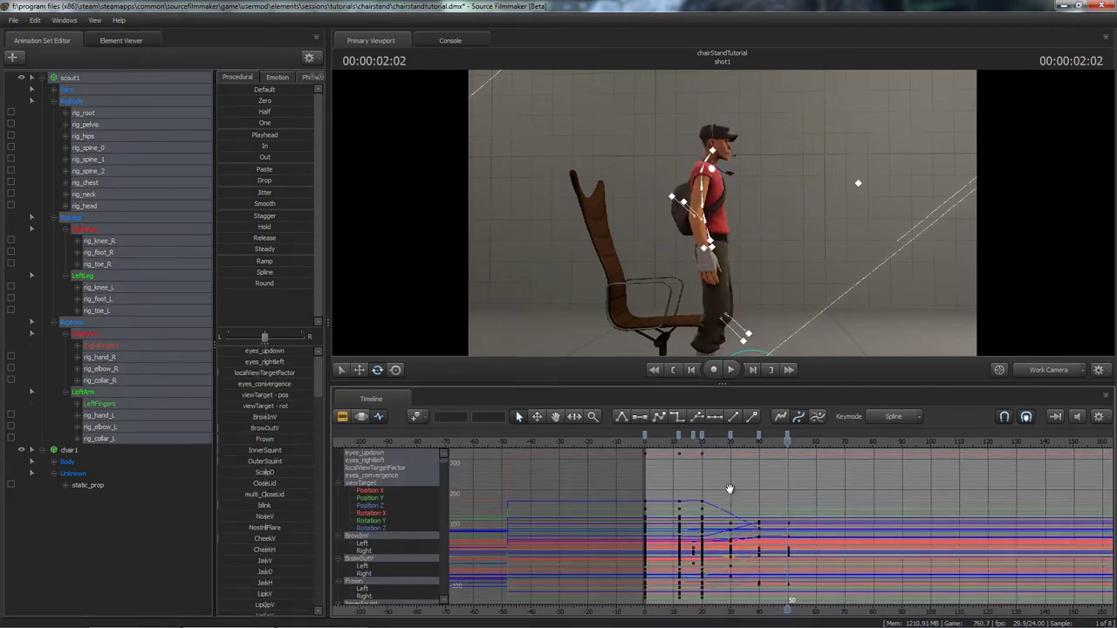
mouse_move(743, 440)
left_mouse_down()
mouse_move(733, 441)
mouse_move(765, 442)
left_mouse_up()
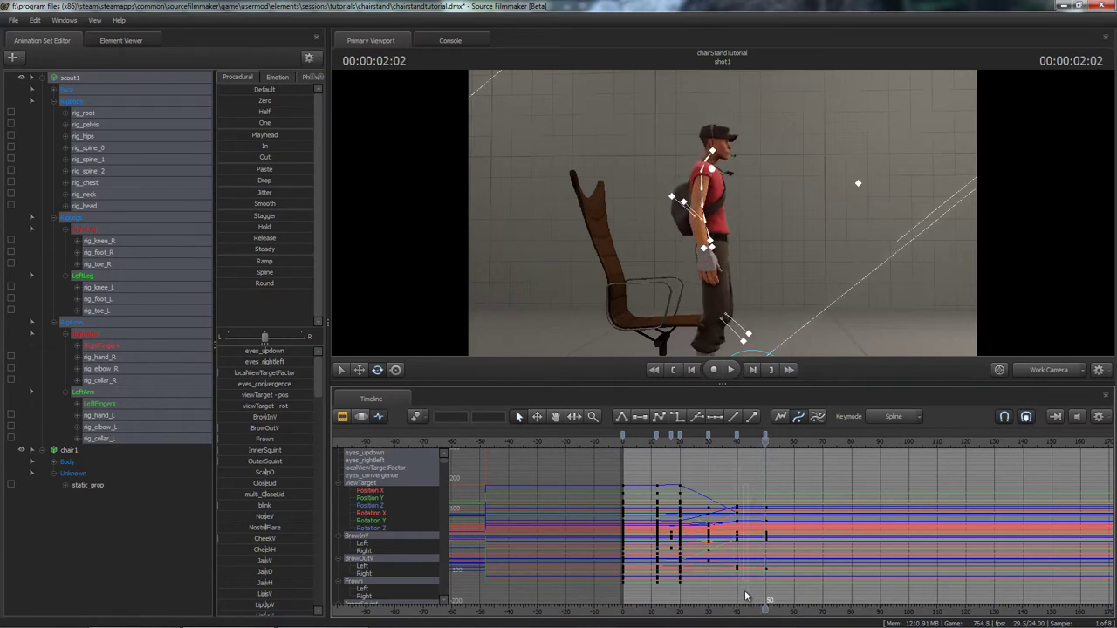
left_click_drag(736, 598, 786, 603)
middle_click_drag(782, 495, 774, 493, "shift")
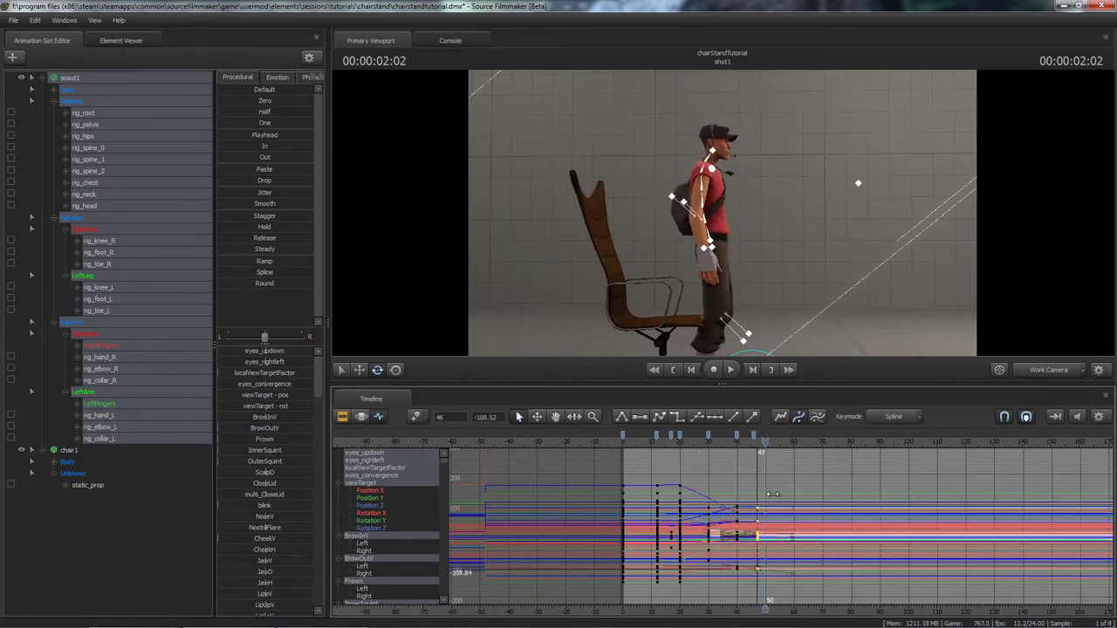
Play back the retimed settle from about frame 36 and shift the final upright keys to frame 45.
left_click(726, 443)
key("space")
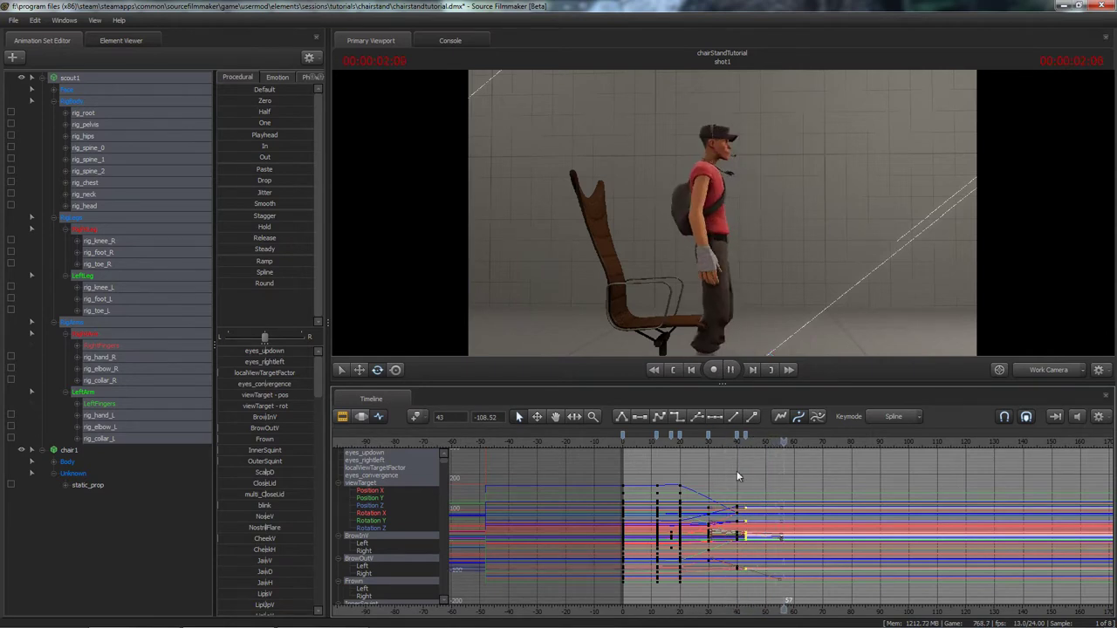
key("space")
left_click(726, 443)
key("space")
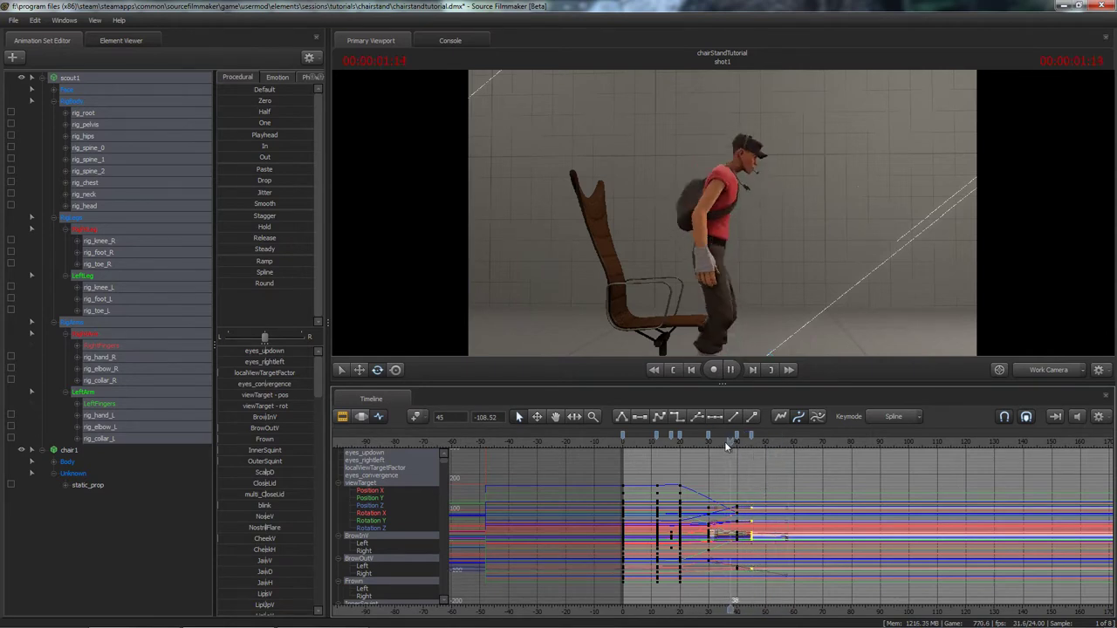
left_click_drag(725, 473, 741, 580)
key("Delete")
left_click_drag(749, 476, 754, 565)
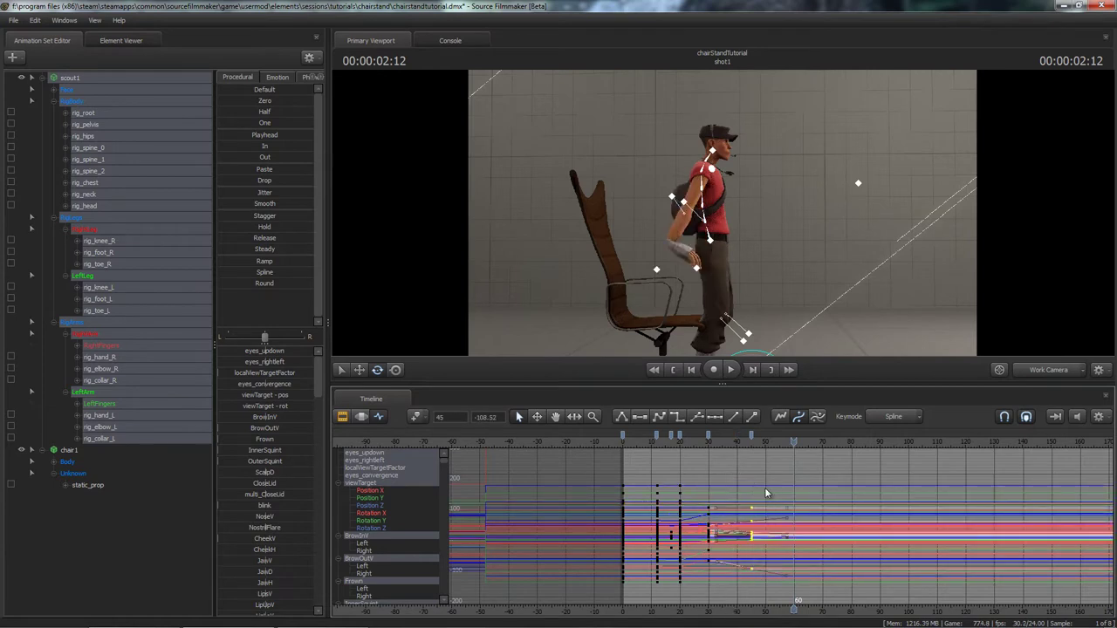
key("Delete")
key("ctrl+z")
key("ctrl+z")
key("ctrl+z")
Set keys on all of scout1's controls at frame 45.
left_click(749, 443)
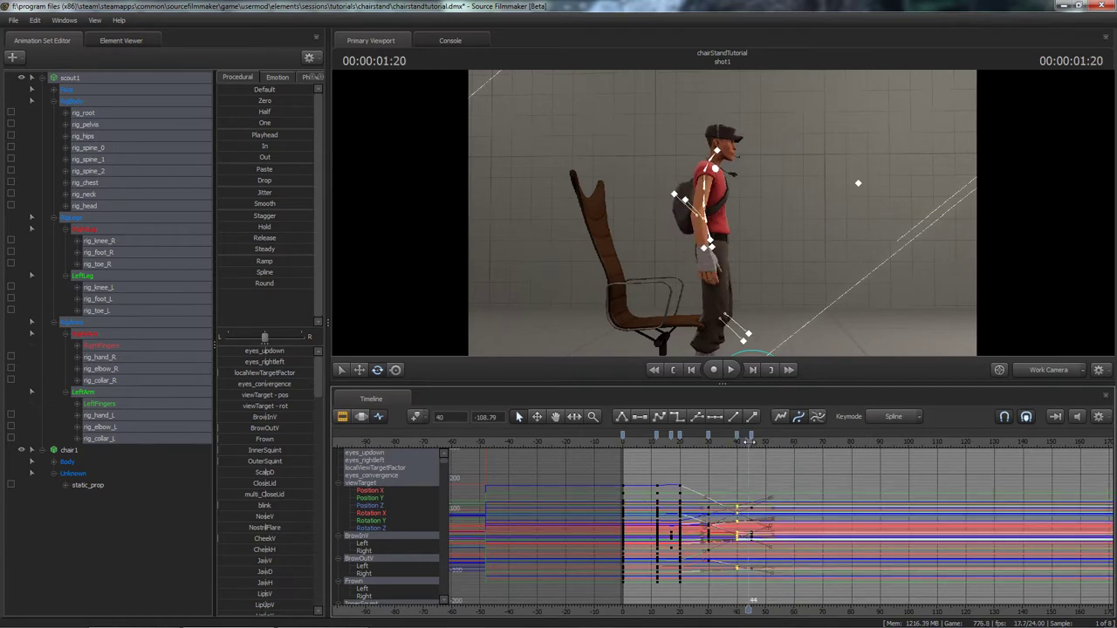
left_click_drag(748, 442, 741, 589)
key("m")
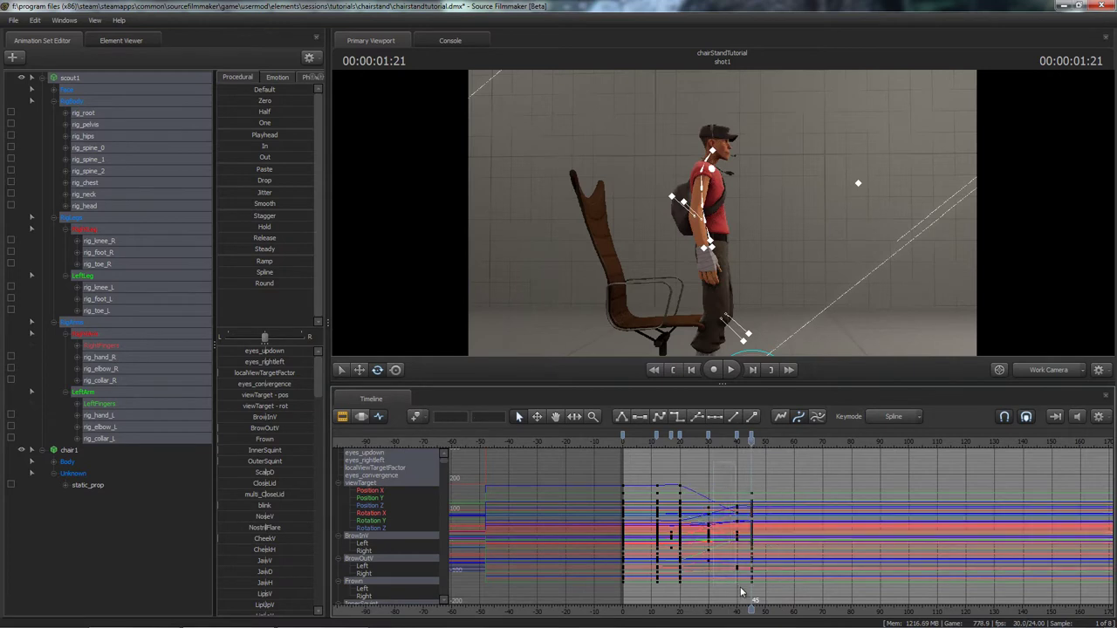
Move all of scout1's keys from frame 45 to frame 40 and play back the shortened ending.
left_click_drag(754, 490, 762, 592)
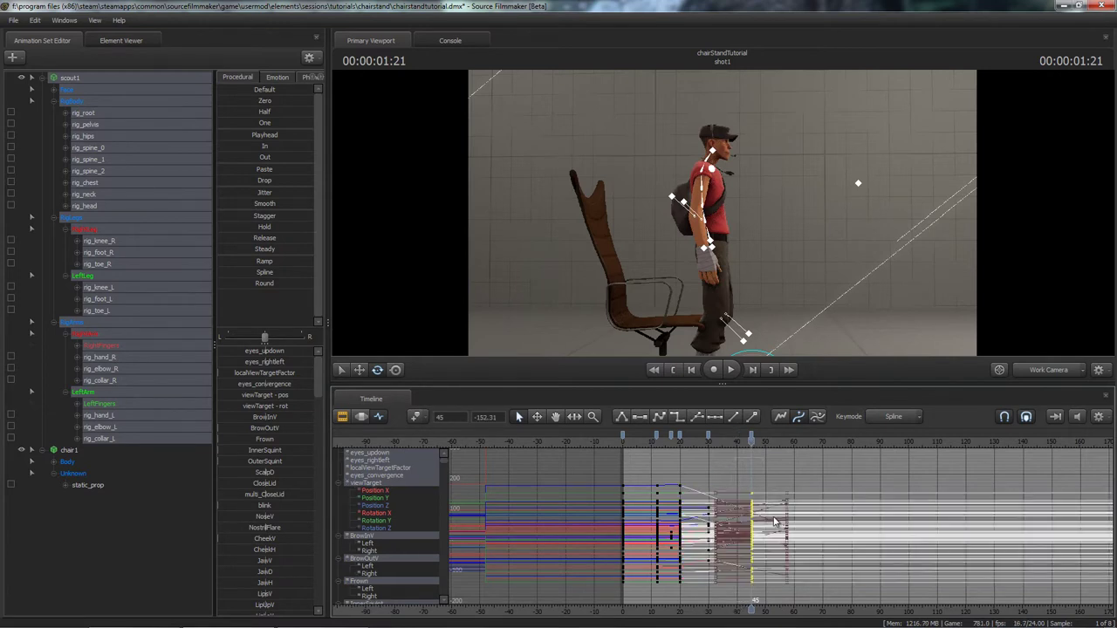
middle_click_drag(763, 500, 760, 487, "shift")
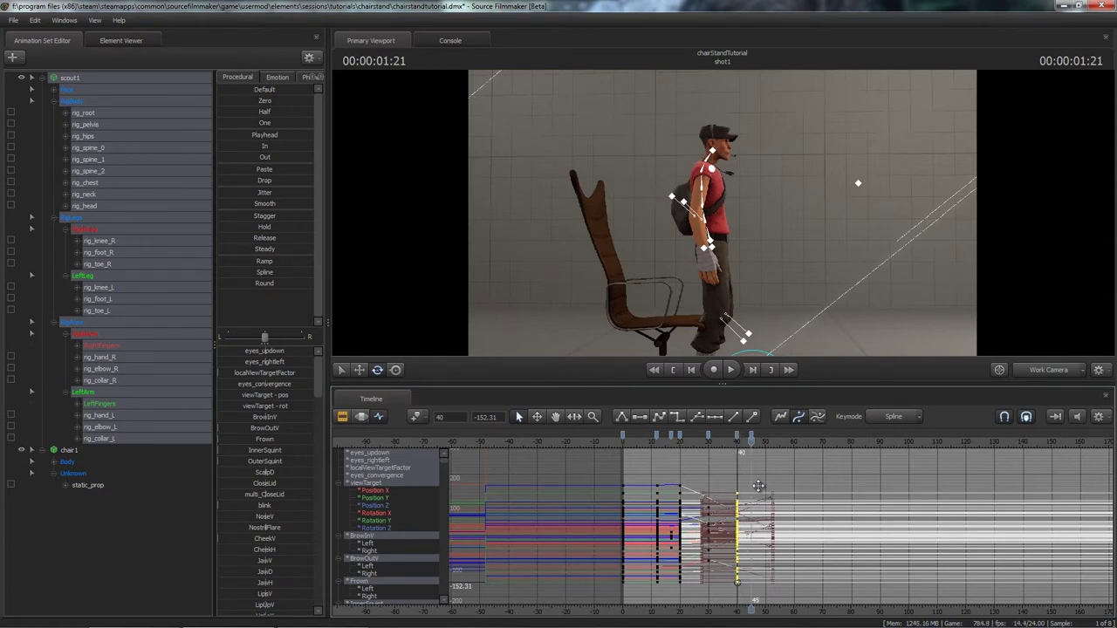
left_click(765, 467)
left_click(710, 442)
key("space")
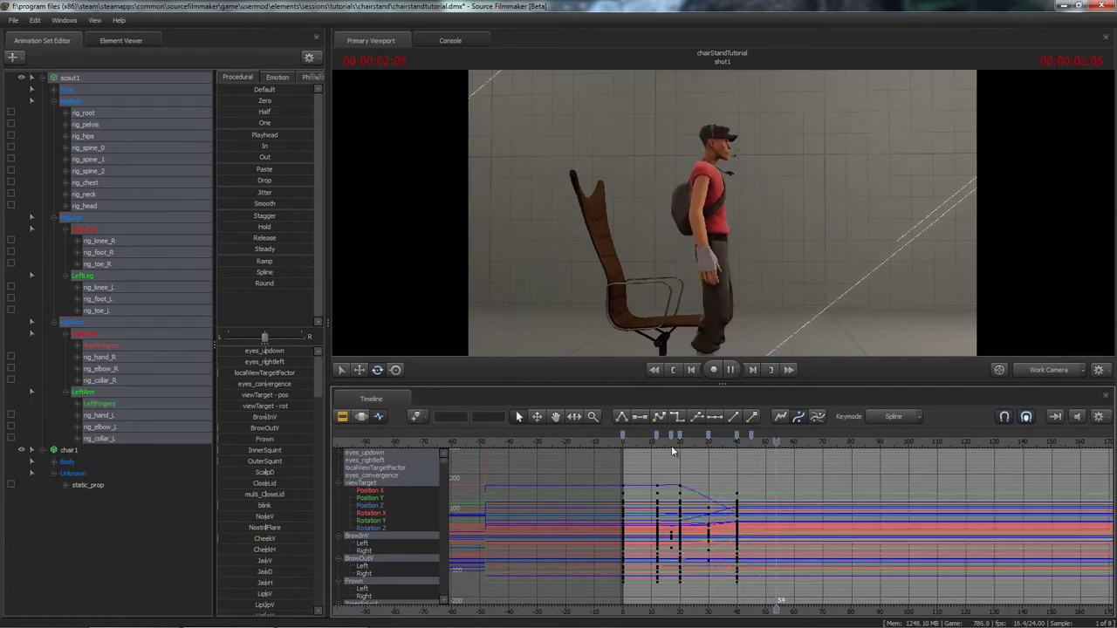
key("space")
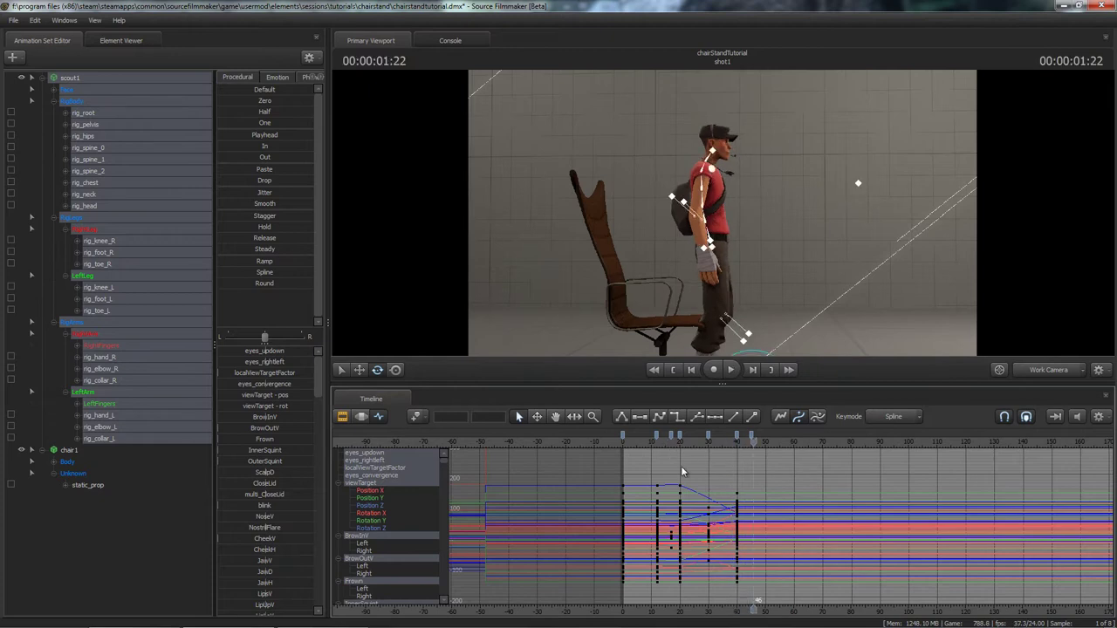
Play back the stand-up repeatedly from a three-quarter view to review the timing of the whole motion.
mouse_move(697, 277)
left_mouse_down("alt")
mouse_move(646, 293)
mouse_move(697, 277)
left_mouse_up("alt")
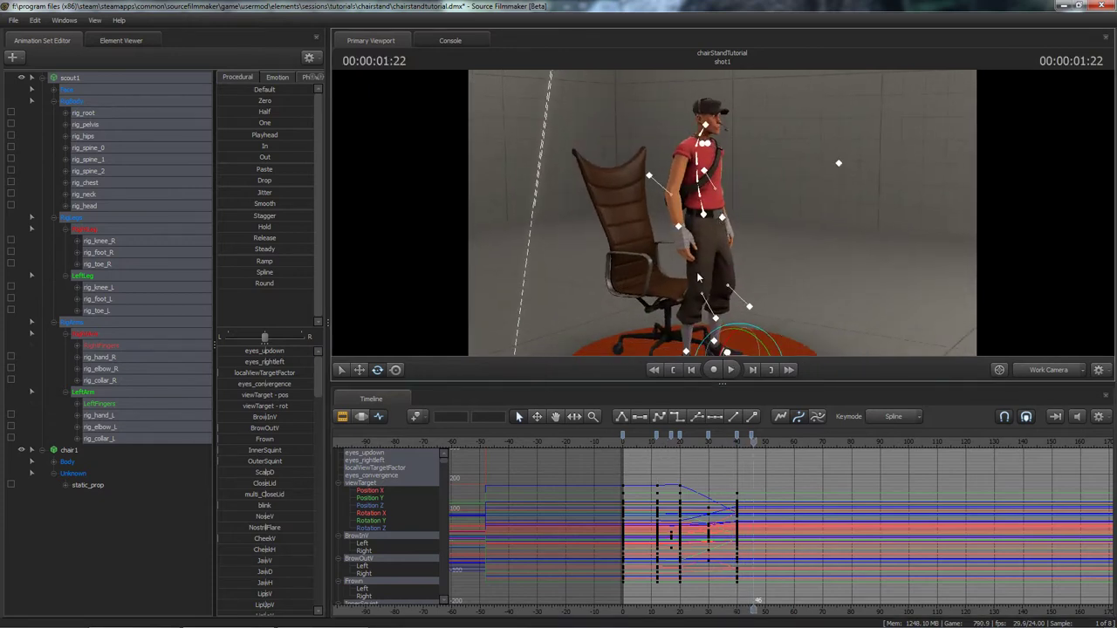
left_click(678, 444)
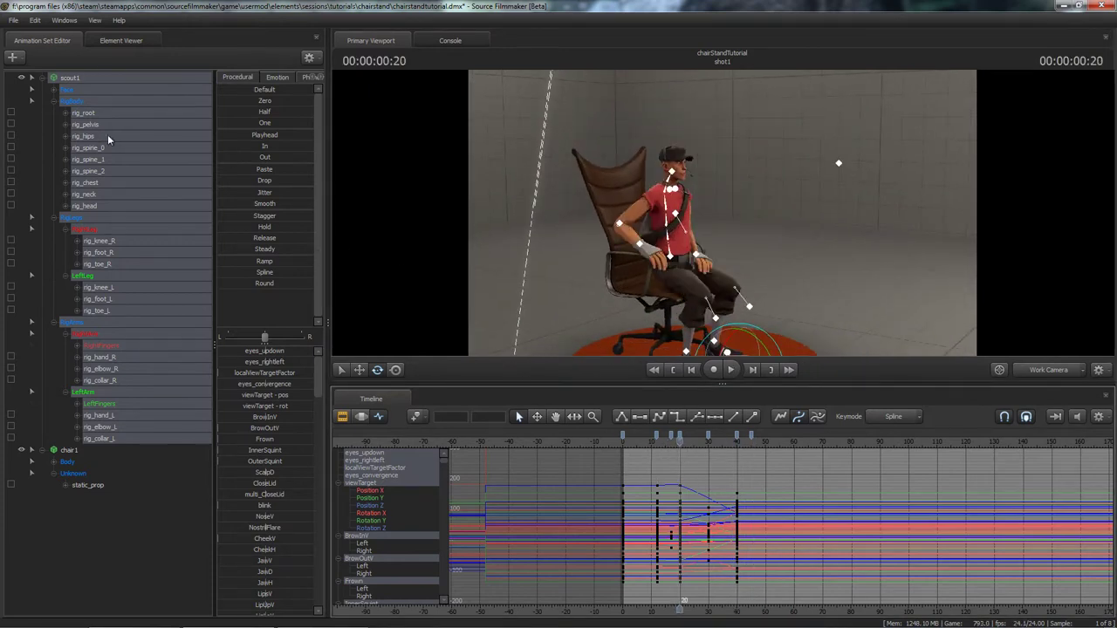
key("space")
key("space")
left_click_drag(723, 309, 722, 216, "alt")
left_click(650, 445)
key("space")
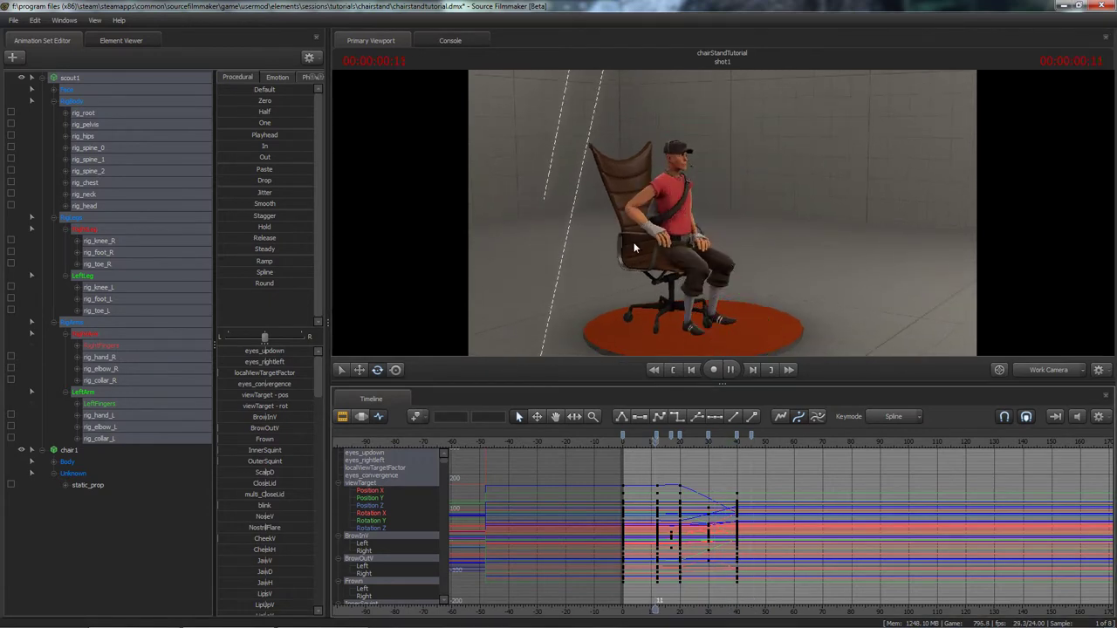
key("space")
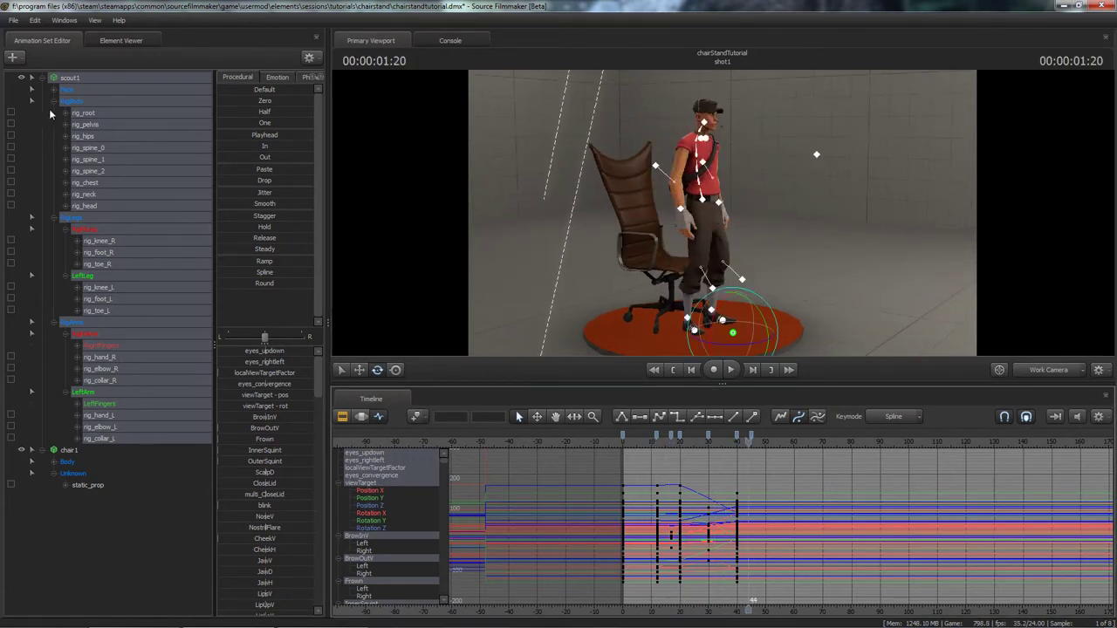
left_click(648, 447)
key("space")
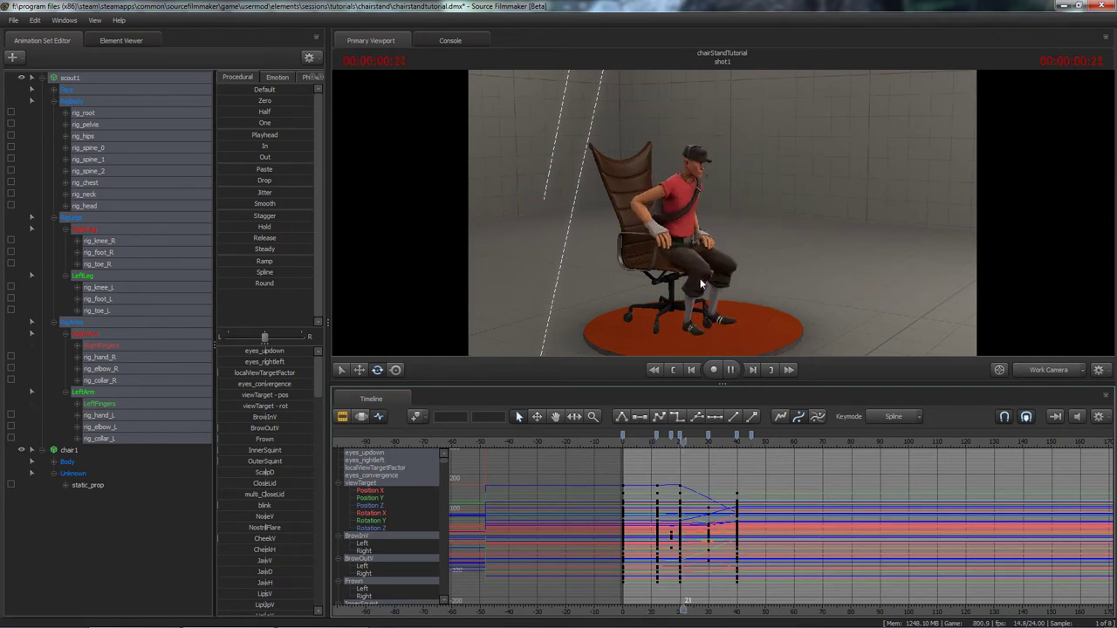
key("space")
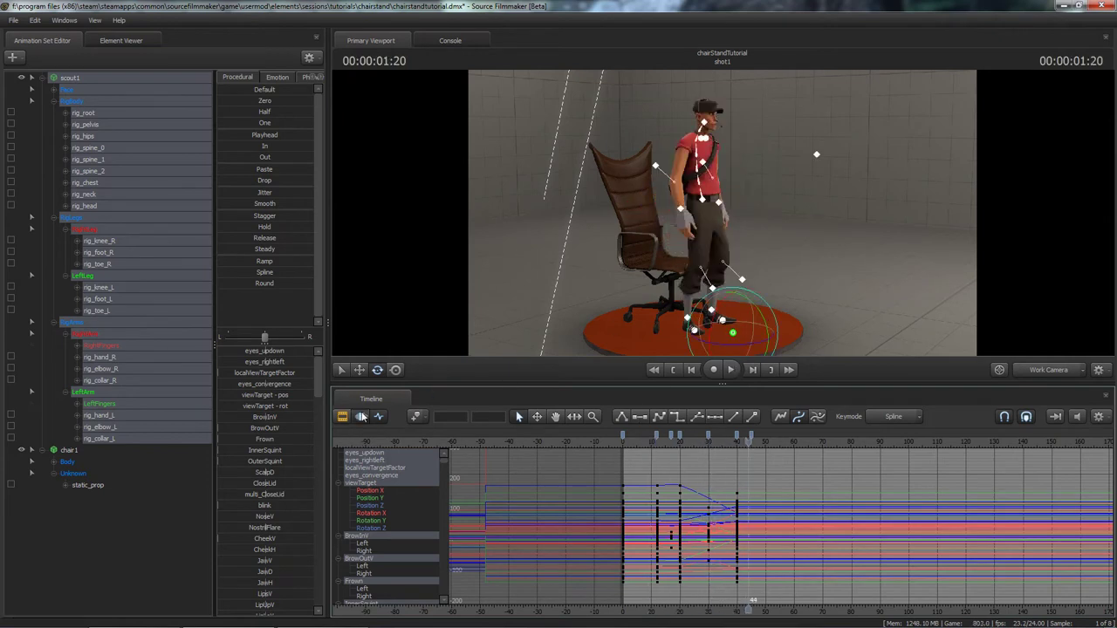
Select all time in the Motion Editor, return to the Graph Editor and play back the animation.
left_click(361, 417)
right_click(665, 505)
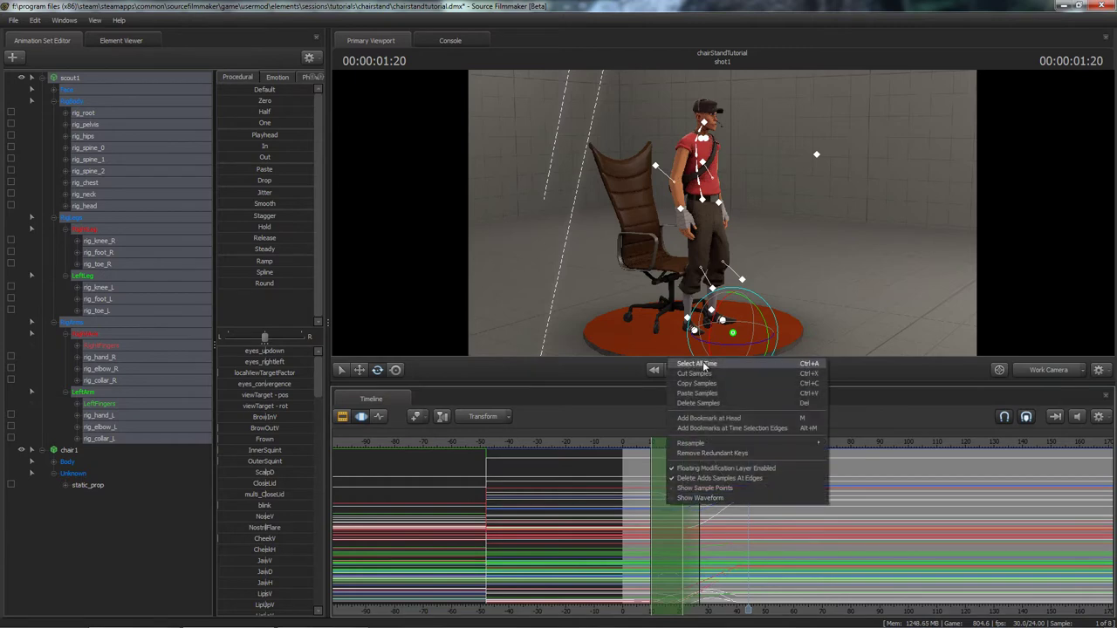
left_click(704, 364)
left_click(382, 417)
key("space")
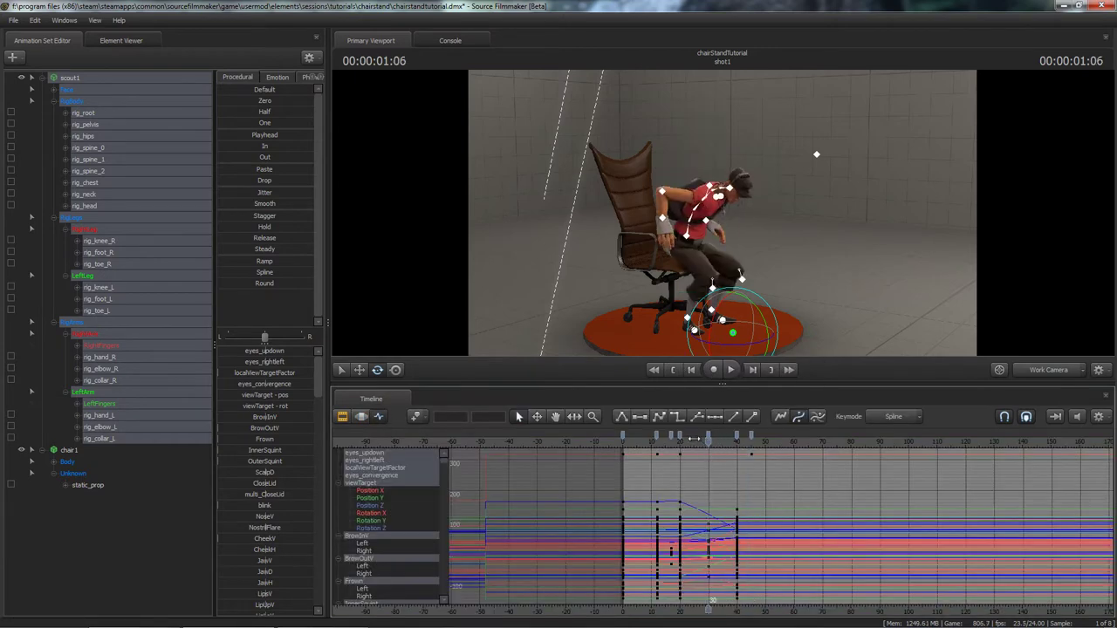
key("space")
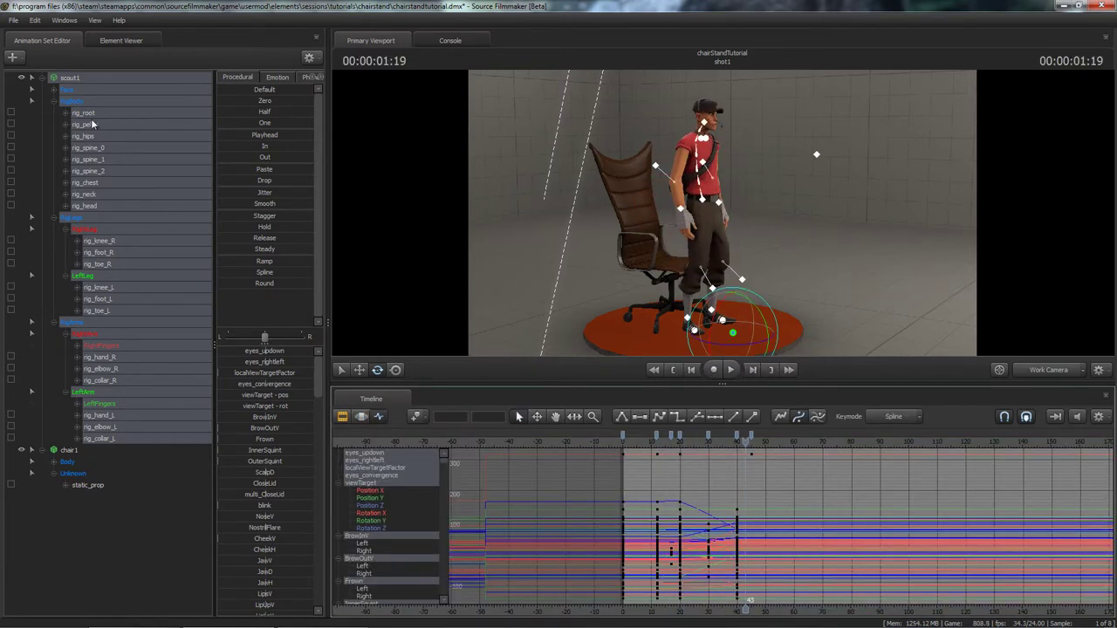
Clear the control selection, play the animation from frame 0 and scrub through to frame 20.
left_click(80, 100)
left_click(129, 526)
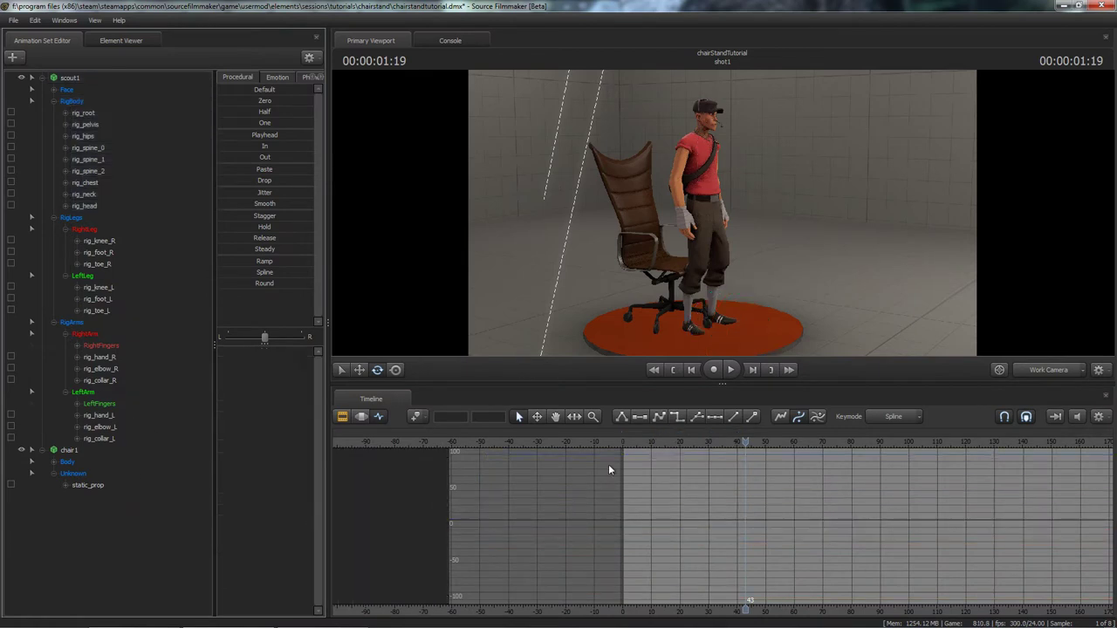
left_click(625, 441)
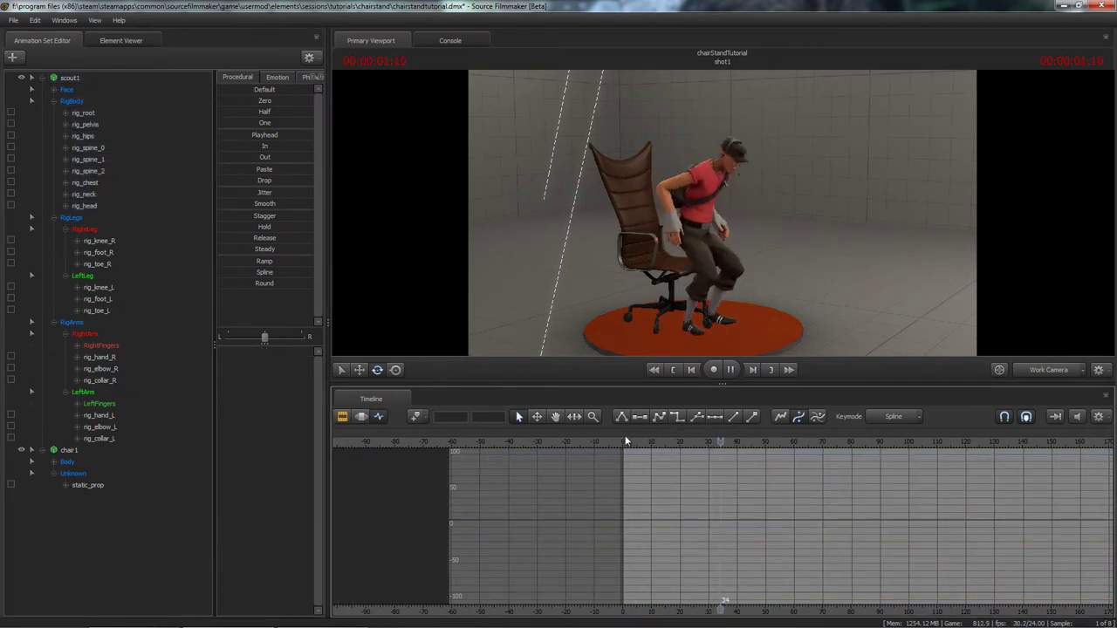
key("space")
left_click_drag(624, 440, 678, 441)
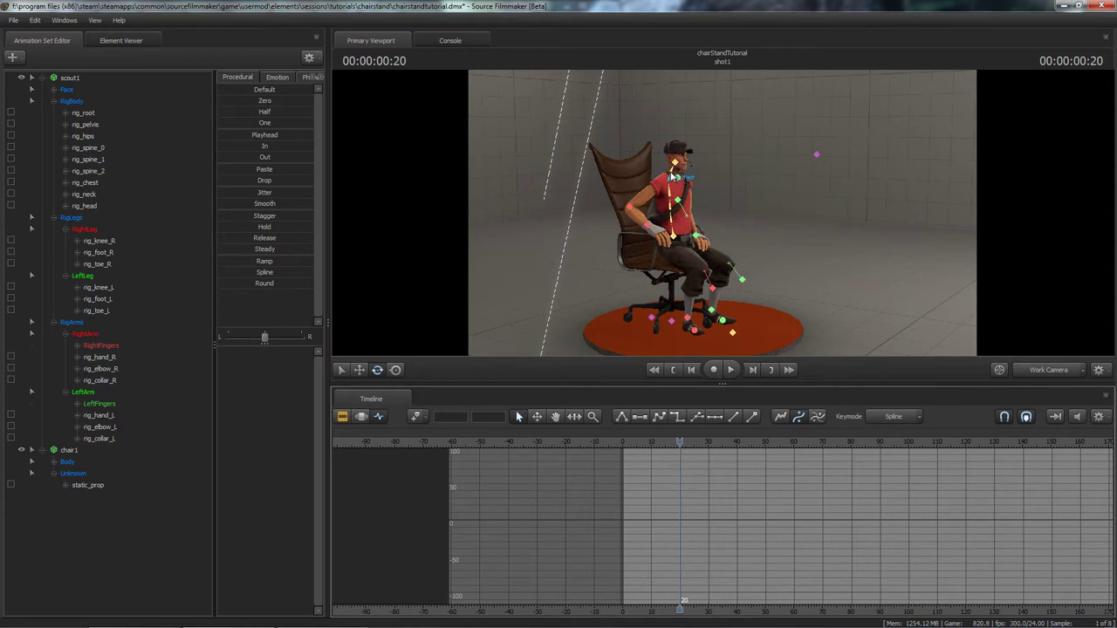
Select rig_spine_0, rig_spine_1 and rig_spine_2 together on the Scout at frame 14.
left_click(673, 178)
left_click_drag(638, 442, 664, 438)
left_click(671, 220, "ctrl")
key("w")
left_click_drag(640, 285, 639, 285)
left_click(657, 202, "ctrl")
left_click(655, 191, "ctrl+shift")
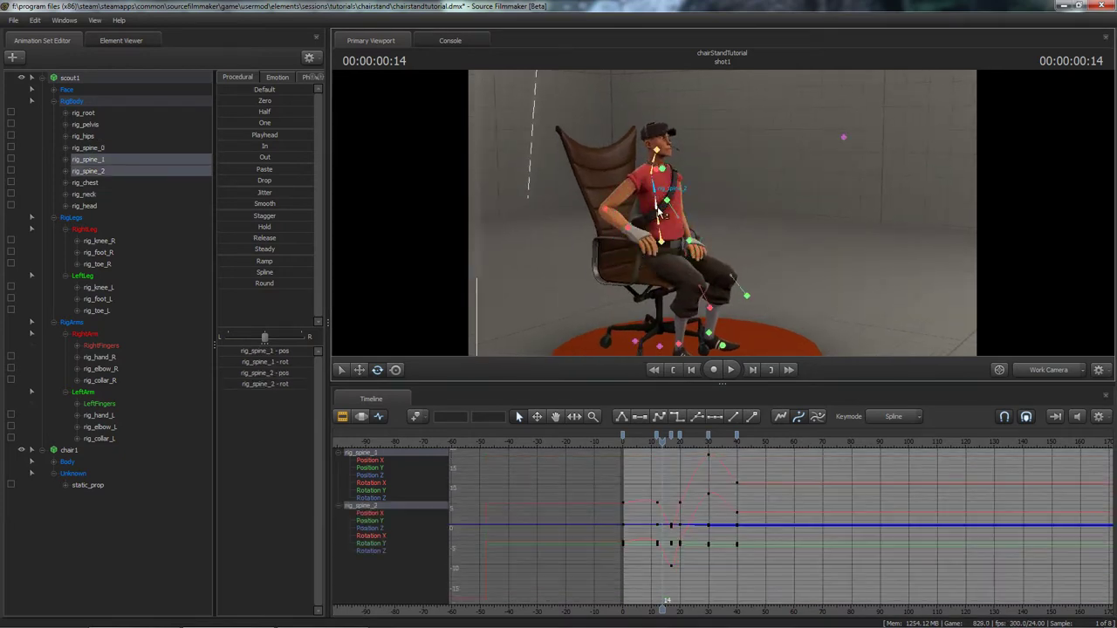
left_click(660, 225, "ctrl")
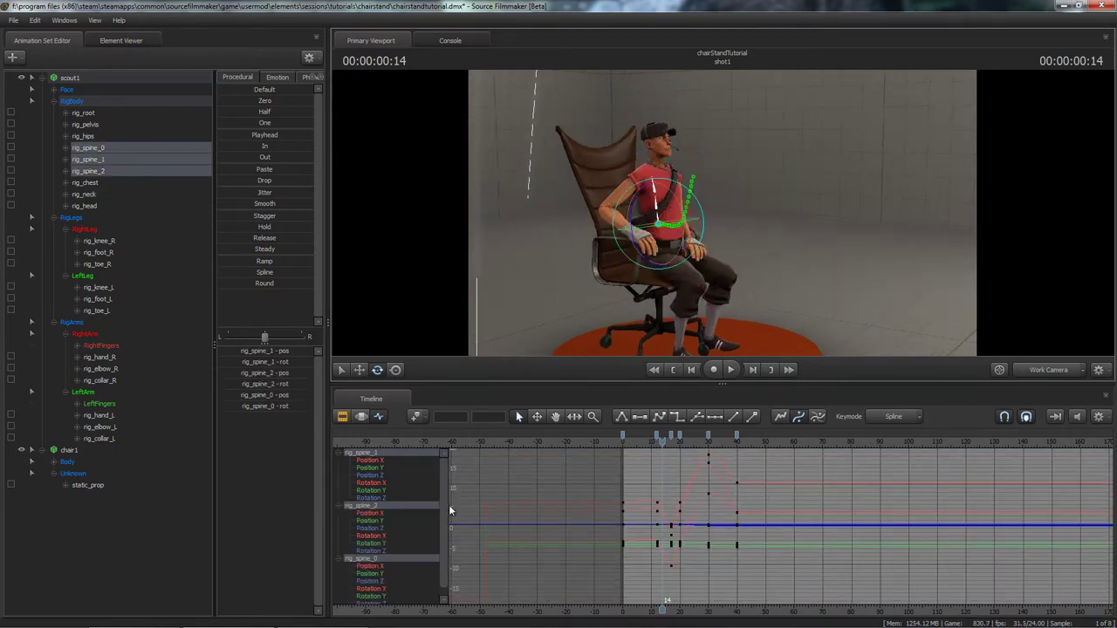
Isolate the Rotation X curves of rig_spine_0, rig_spine_1 and rig_spine_2 in the graph.
left_click(373, 485)
scroll(405, 493, "down", 1)
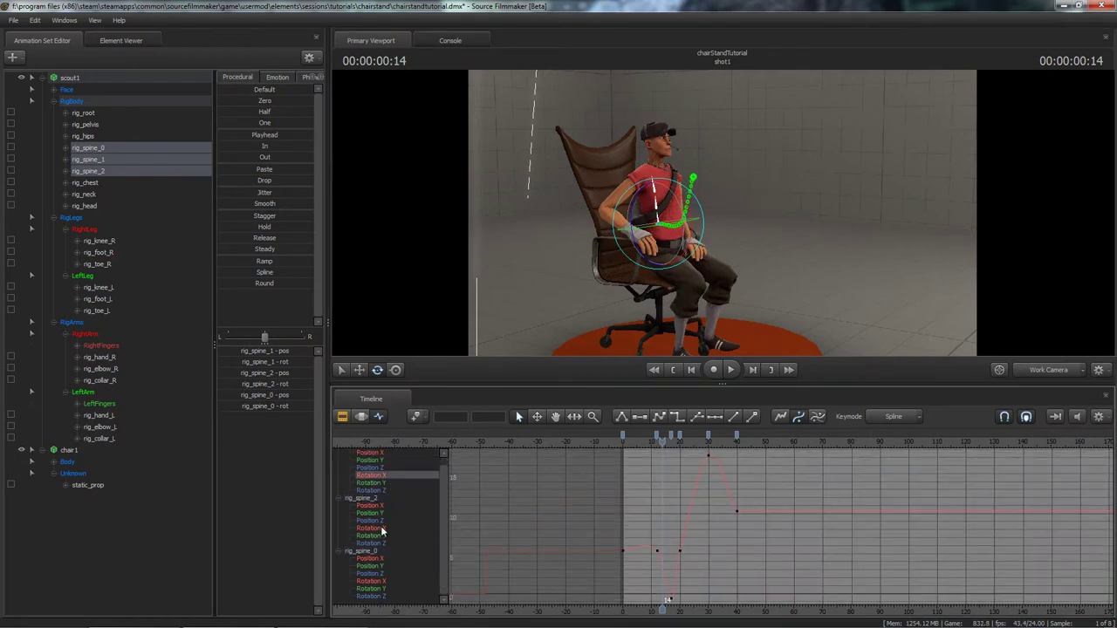
left_click(380, 530, "ctrl")
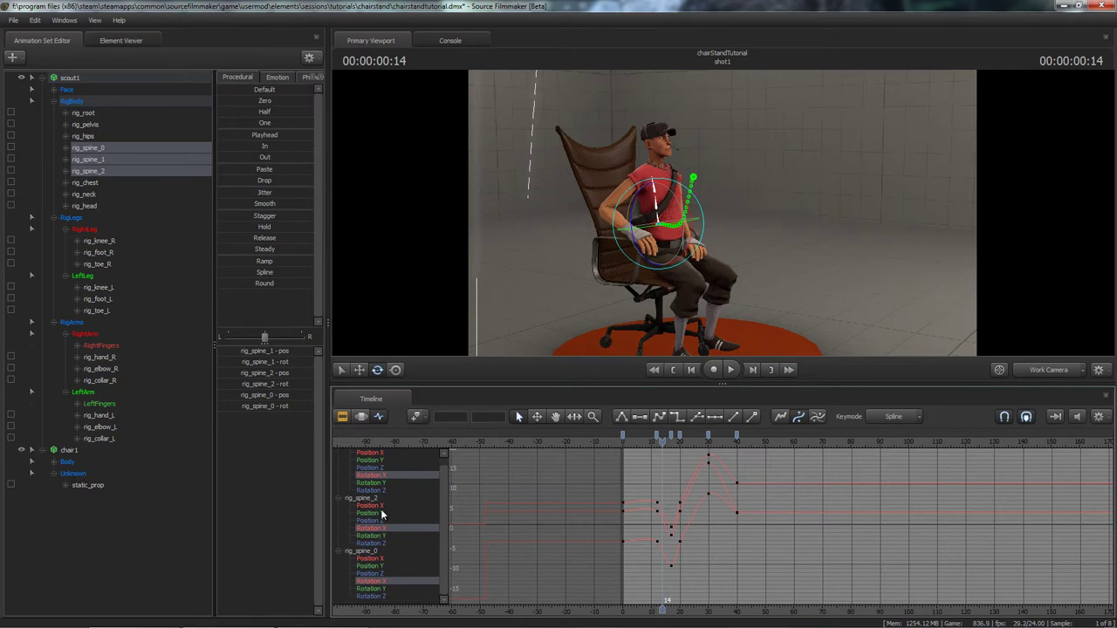
scroll(384, 486, "up", 1)
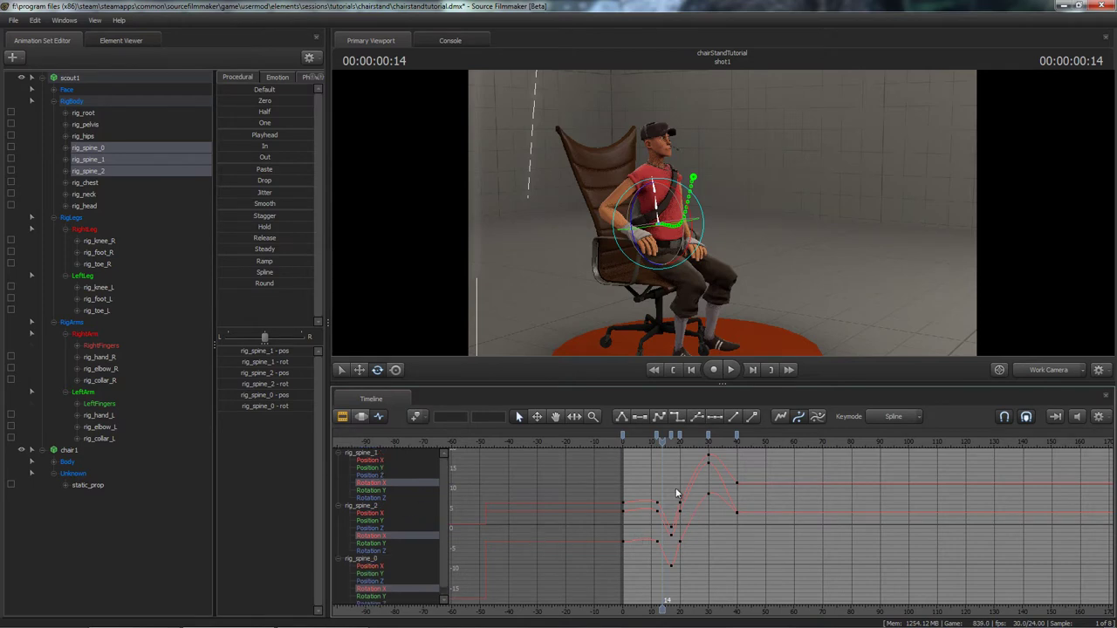
mouse_move(661, 442)
left_mouse_down()
mouse_move(645, 442)
mouse_move(667, 443)
left_mouse_up()
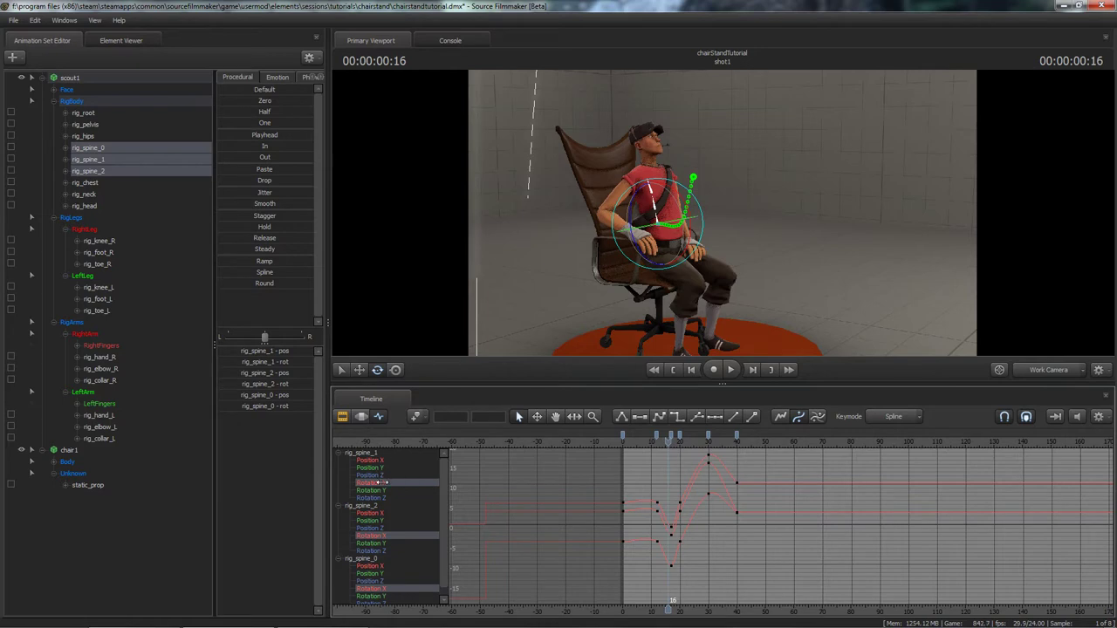
scroll(688, 551, "up", 2)
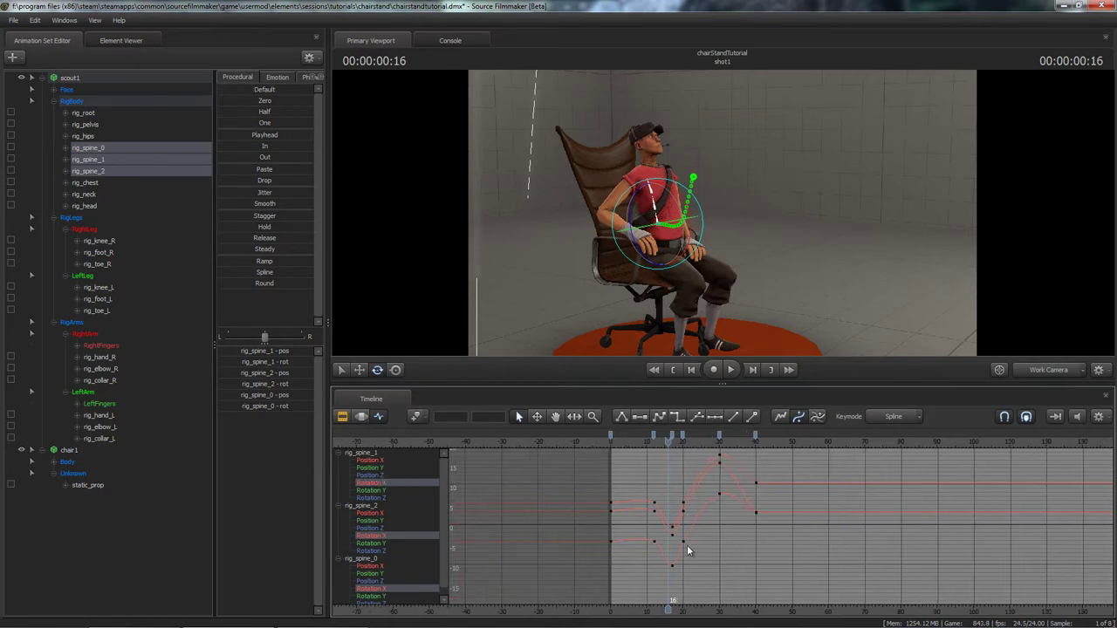
Shift rig_spine_2's Rotation X keys at frames 12, 17 and 20 to frames 17, 22 and 25, and scrub to frame 24.
left_click(649, 504)
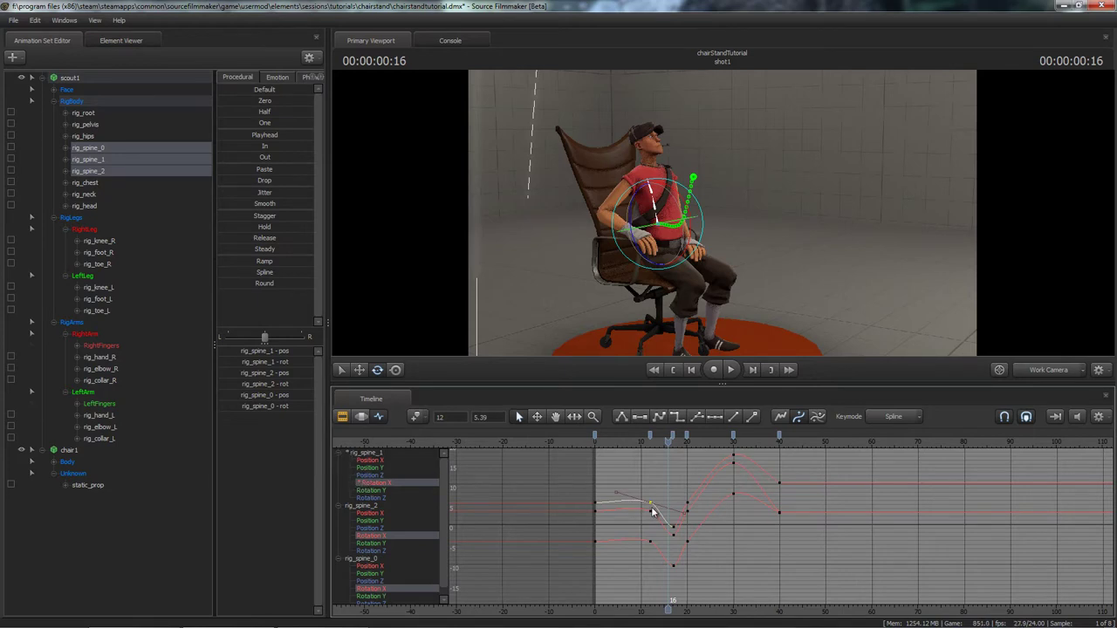
middle_click_drag(692, 504, 667, 503)
left_click_drag(642, 442, 621, 442)
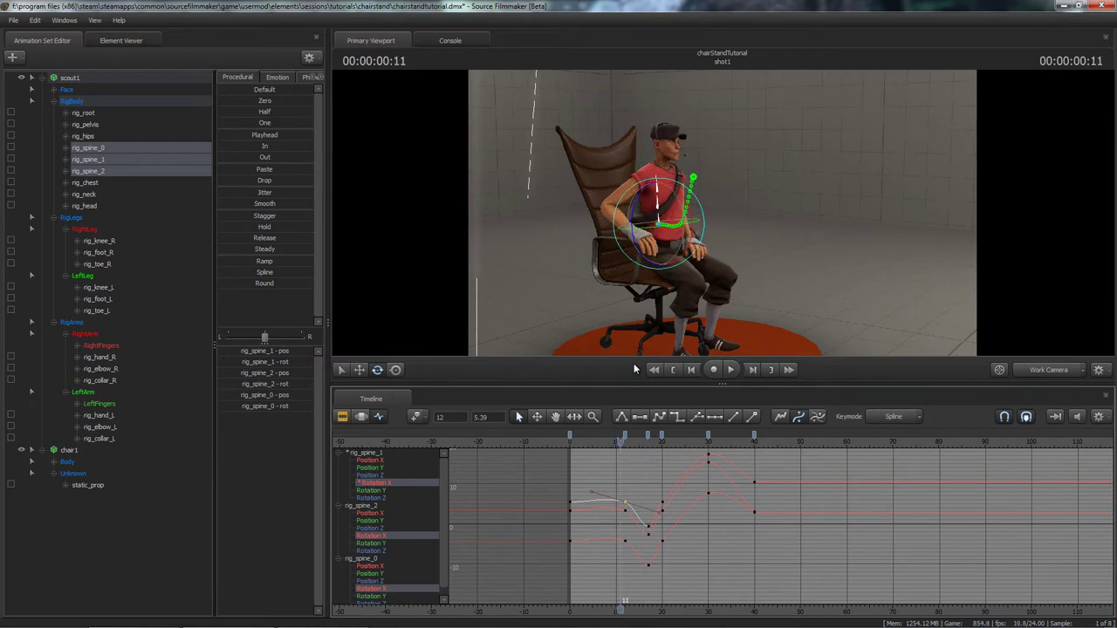
right_click_drag(648, 346, 698, 229, "alt")
left_click_drag(701, 223, 729, 230, "alt")
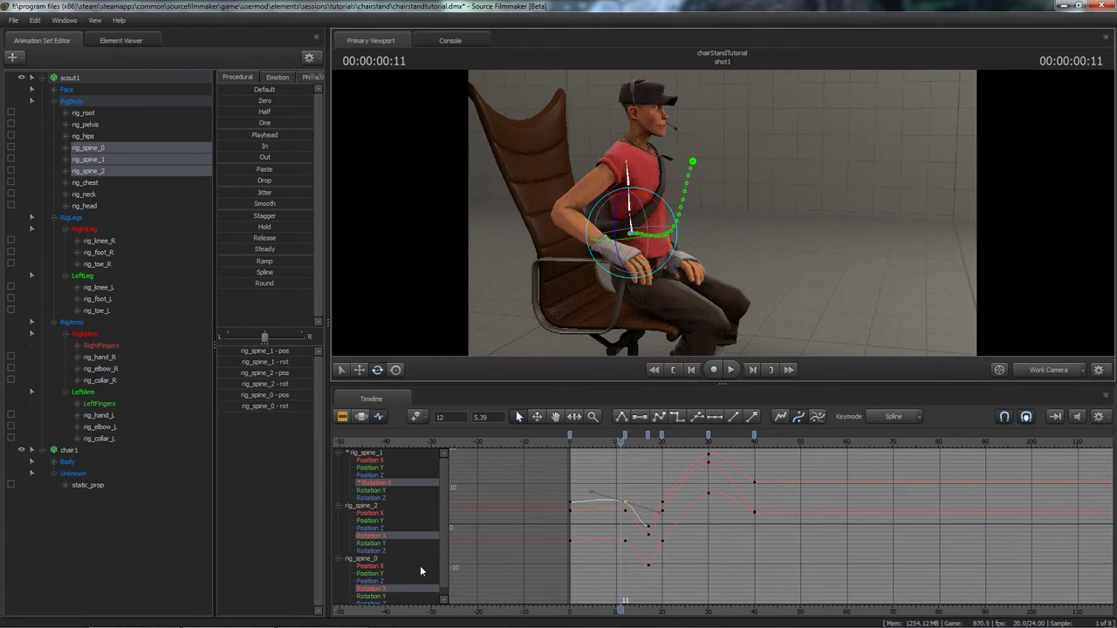
left_click_drag(659, 577, 620, 530)
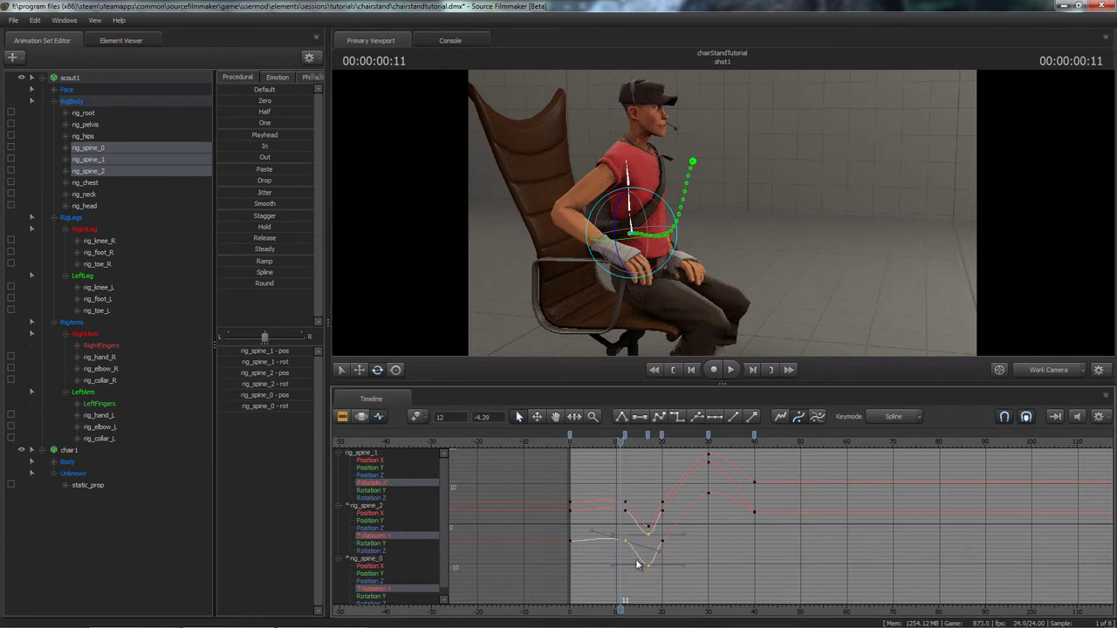
left_click(663, 555)
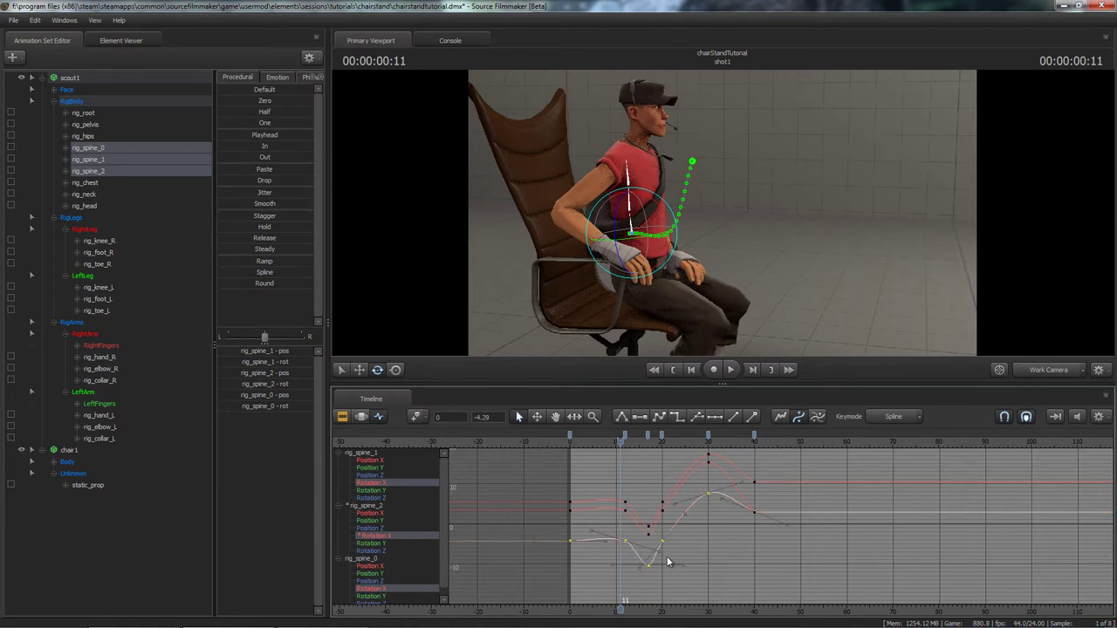
left_click(648, 578)
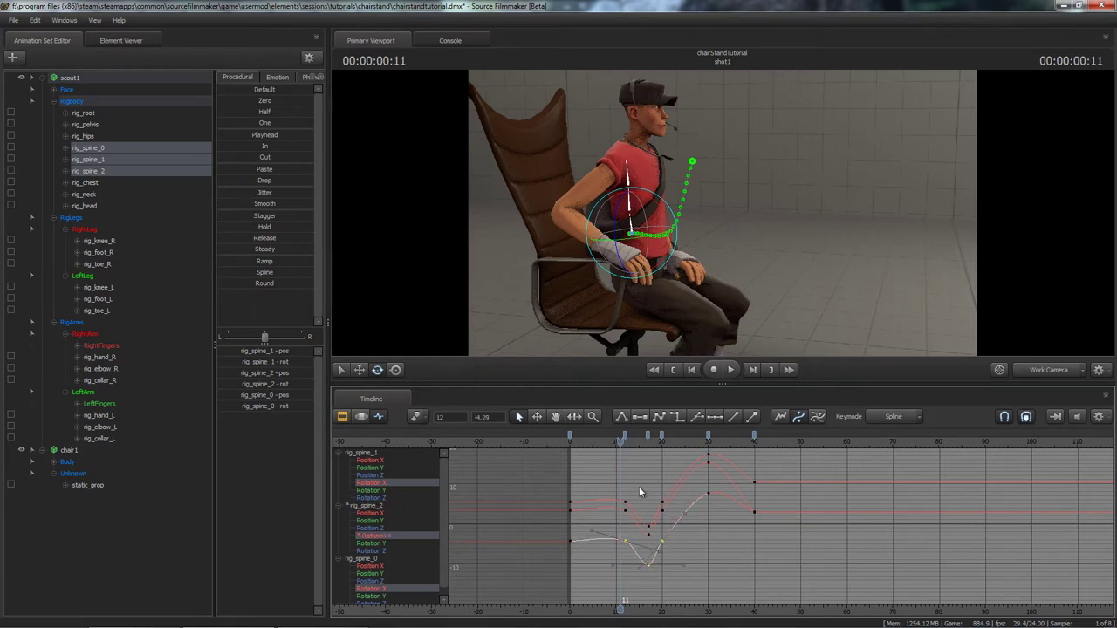
left_click_drag(625, 541, 649, 541)
left_click_drag(621, 442, 679, 448)
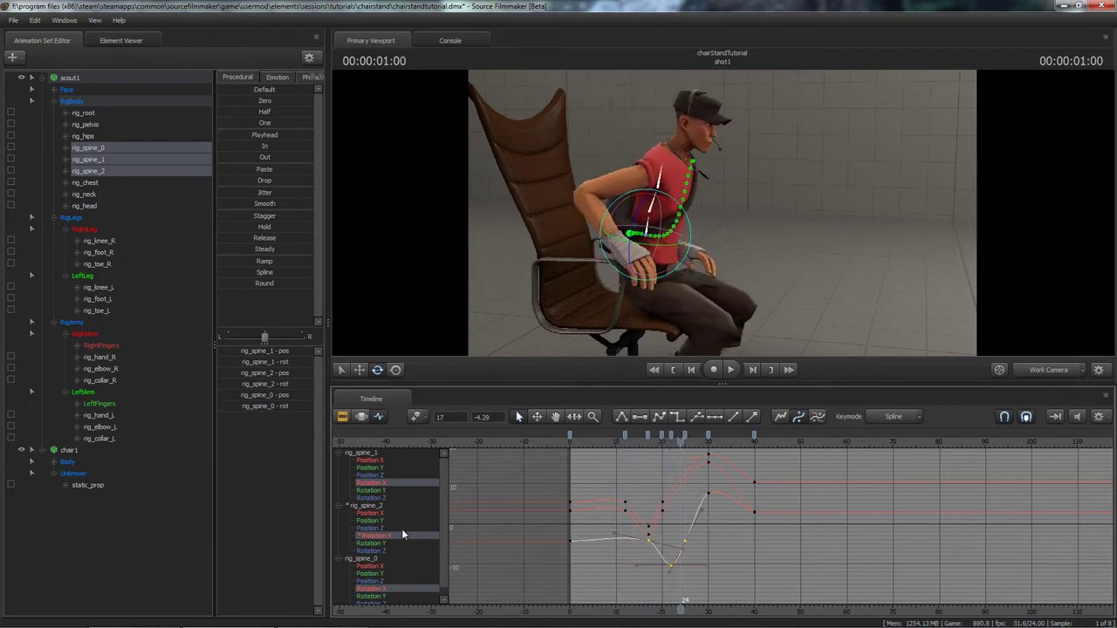
Shift rig_spine_0's Rotation X keys at frames 12, 17 and 20 to frames 14, 19 and 22, and play back the spine motion.
left_click(625, 511)
scroll(663, 551, "up", 5)
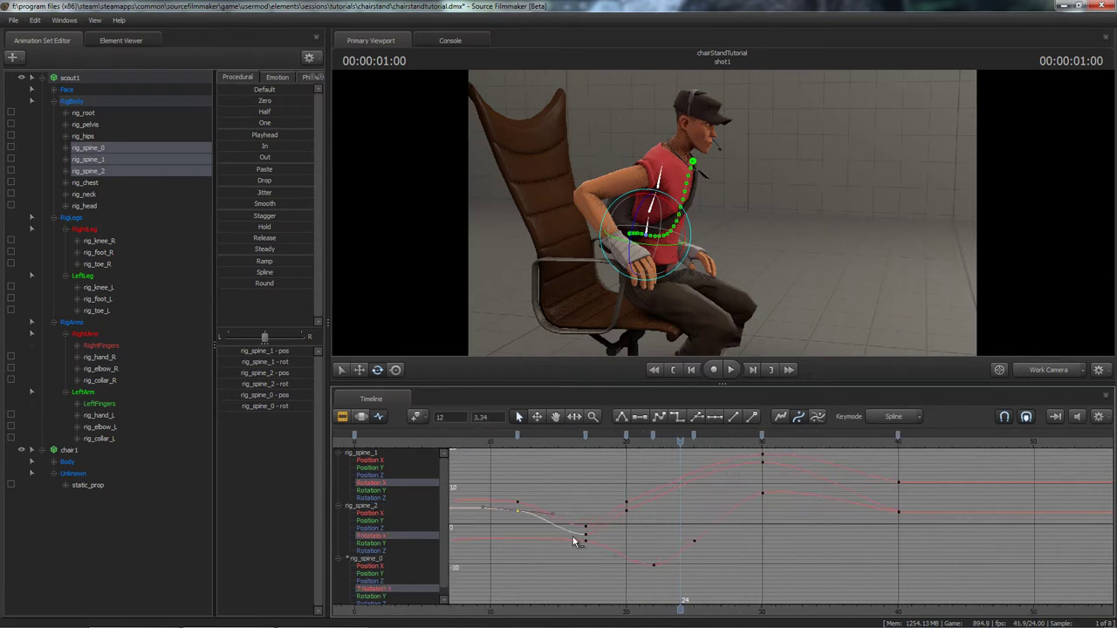
middle_click_drag(597, 521, 644, 518)
left_click(672, 510, "shift")
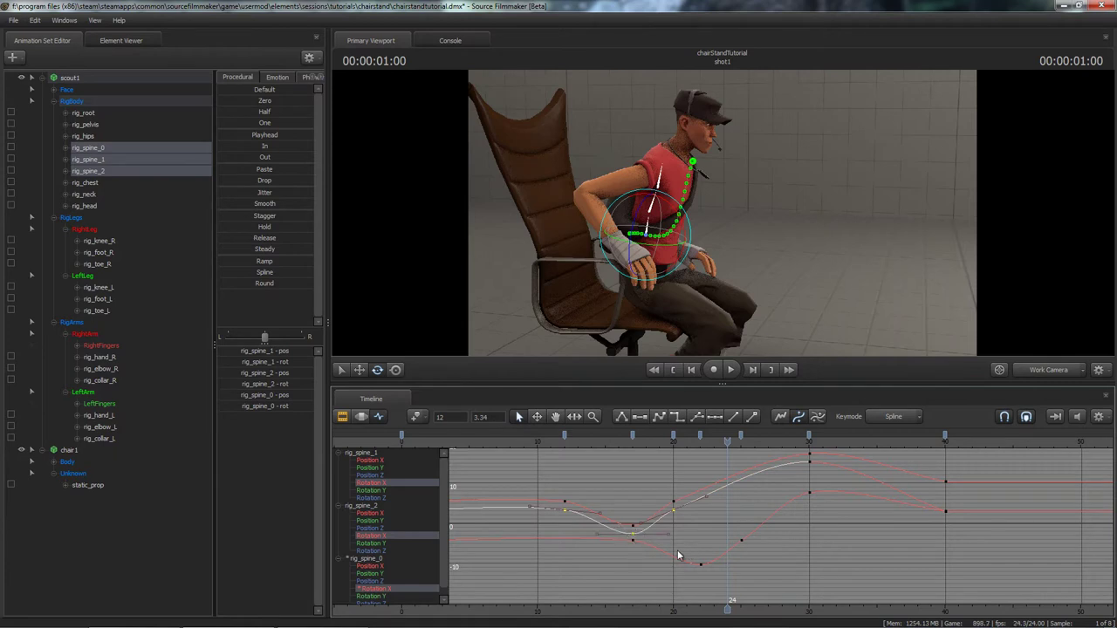
middle_click_drag(676, 534, 713, 532, "shift")
key("ctrl+z")
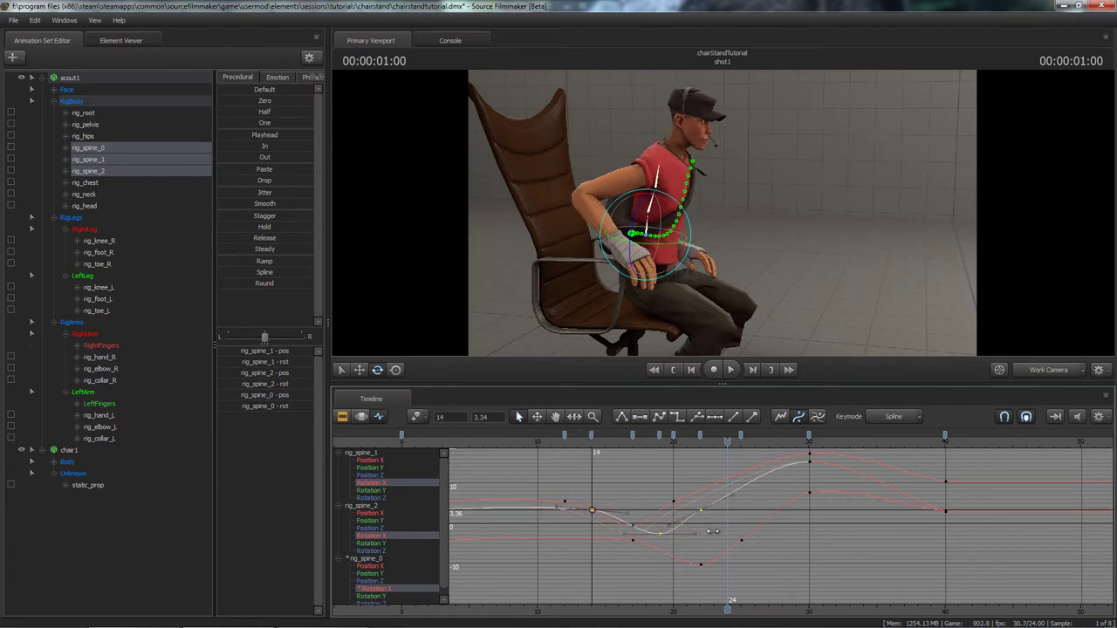
left_click(569, 455)
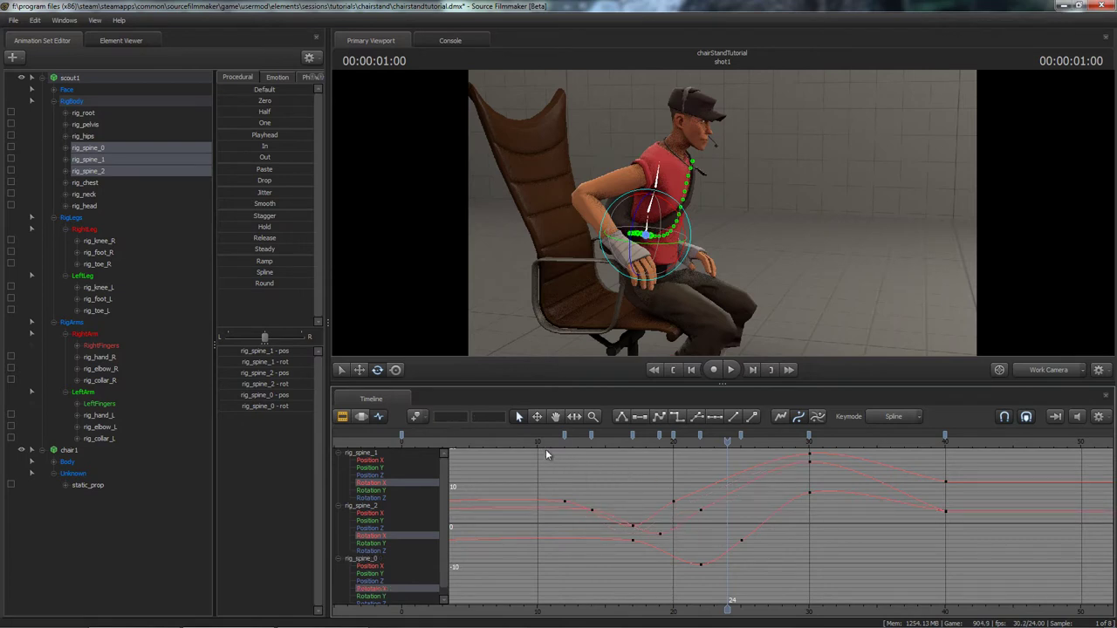
left_click_drag(526, 442, 711, 464)
key("space")
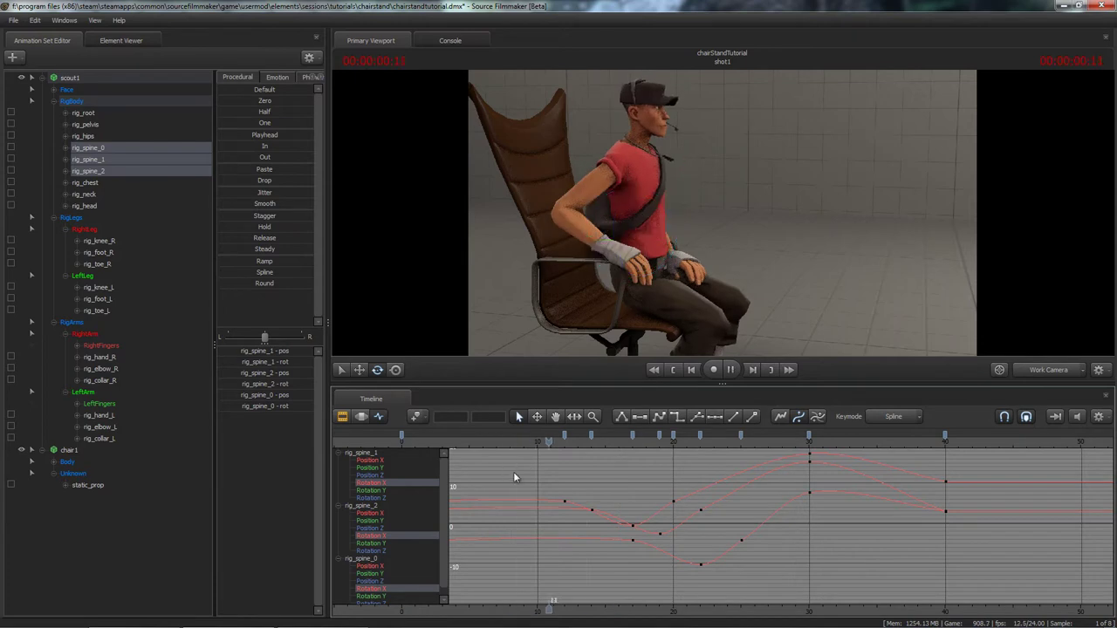
Play back and scrub the first 17 frames from a wider view to examine the Scout's offset spine motion.
key("space")
scroll(616, 511, "down", 3)
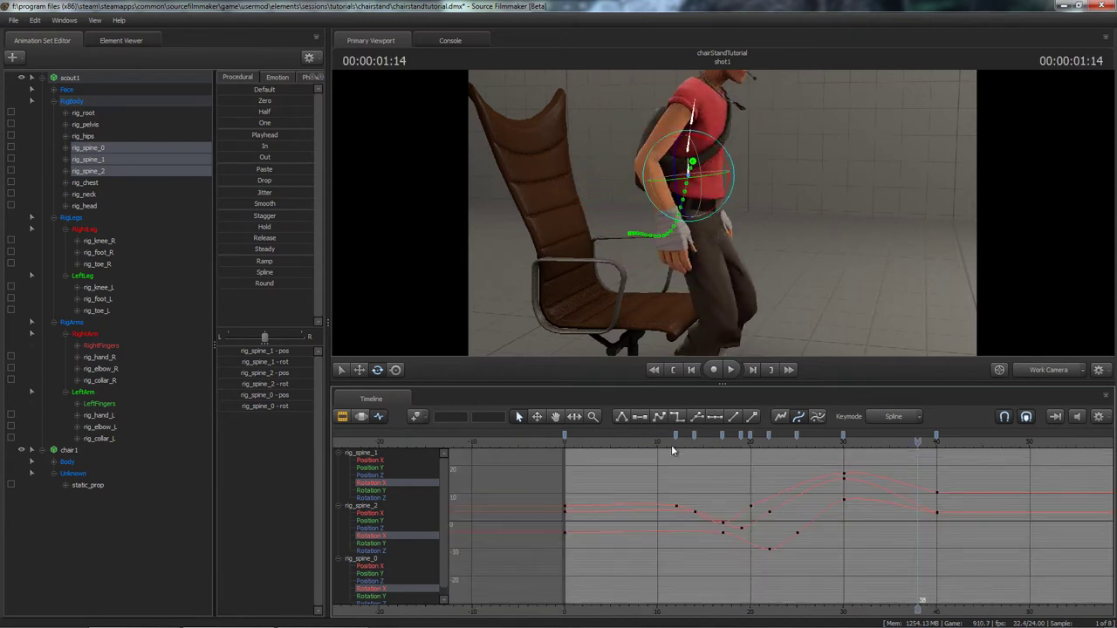
left_click_drag(705, 339, 698, 252)
key("s")
left_click(602, 442)
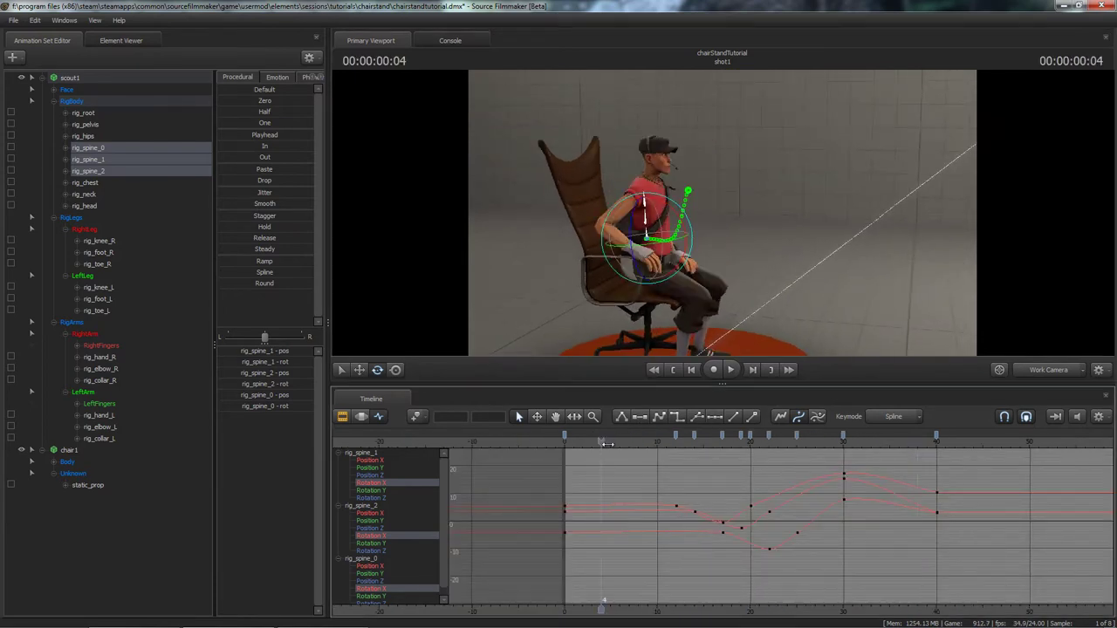
key("space")
key("space")
left_click_drag(604, 443, 721, 445)
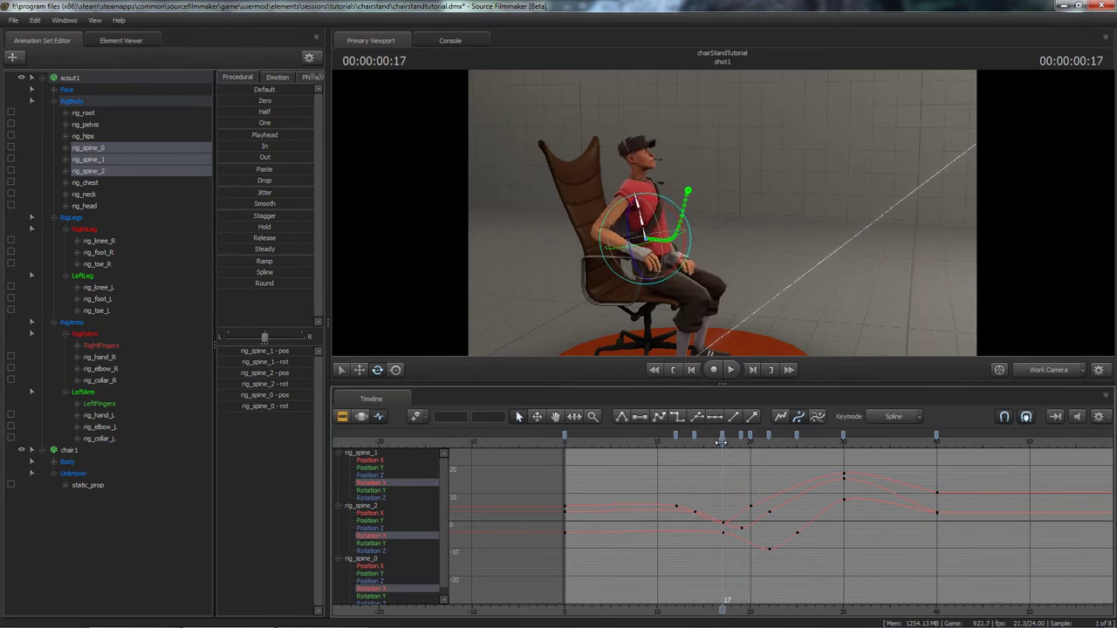
Try to tilt rig_pelvis slightly backward at frame 12.
mouse_move(723, 443)
left_mouse_down()
mouse_move(732, 443)
mouse_move(685, 445)
mouse_move(759, 446)
mouse_move(574, 453)
mouse_move(676, 453)
left_mouse_up()
left_click(650, 256)
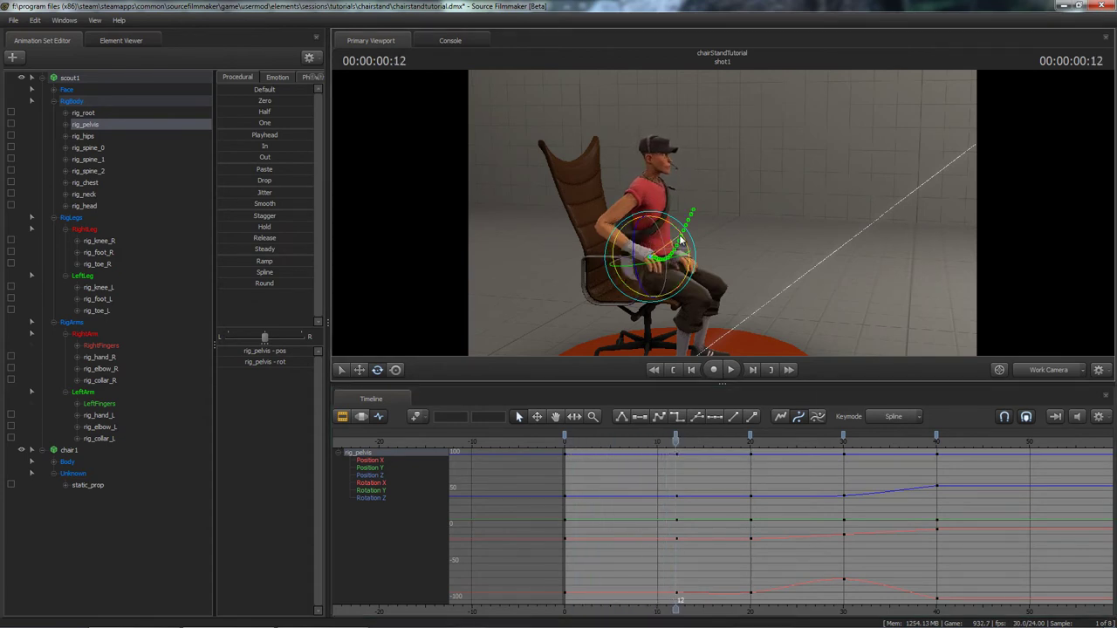
left_click_drag(679, 233, 679, 236)
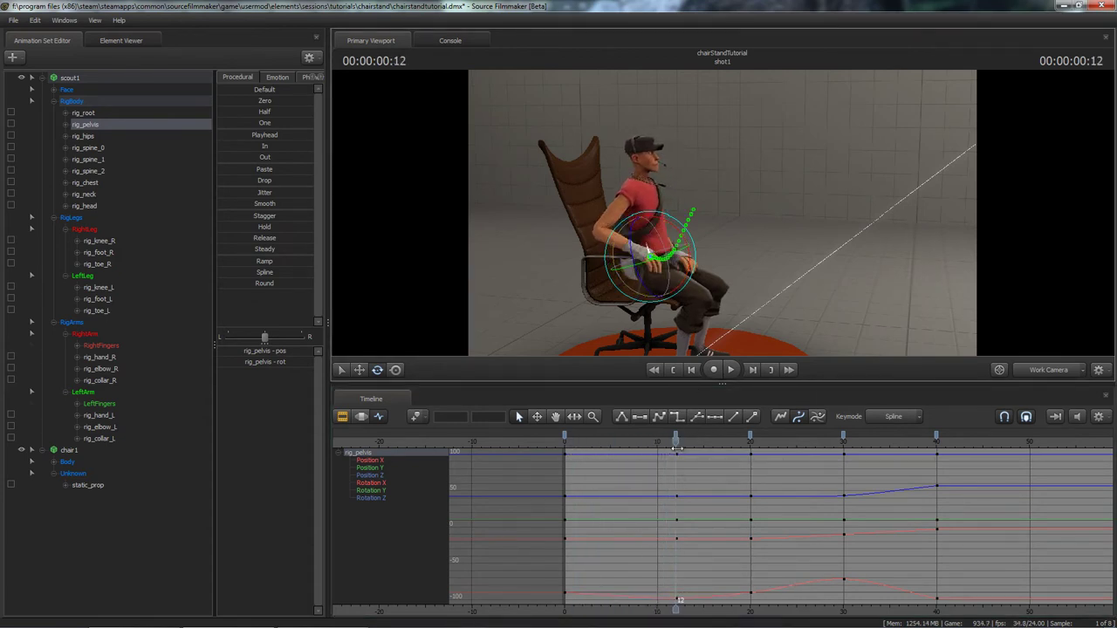
Tilt rig_pelvis slightly backward at frame 20 and play back the lean into the stand.
left_click_drag(676, 443, 751, 446)
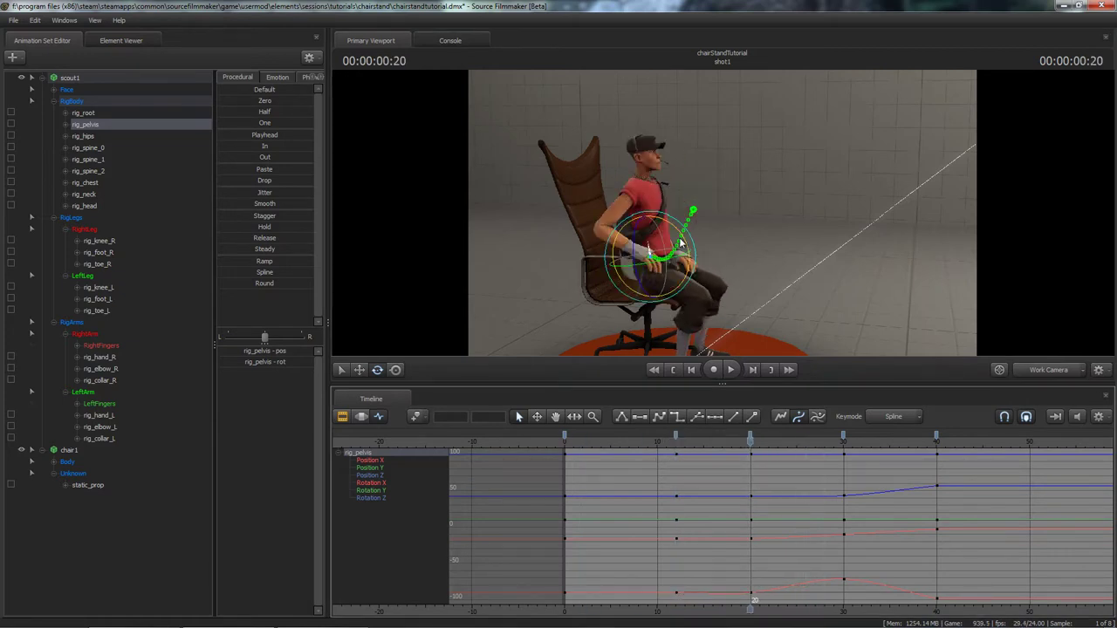
left_click_drag(683, 239, 680, 235)
left_click_drag(750, 446, 656, 442)
key("space")
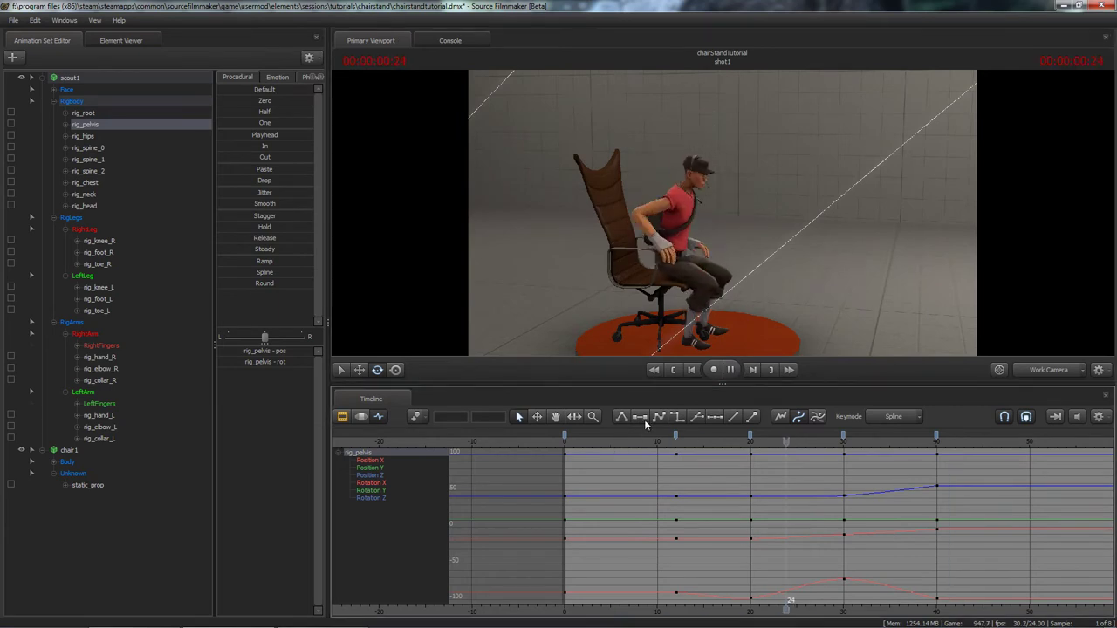
key("space")
left_click_drag(645, 441, 675, 442)
key("space")
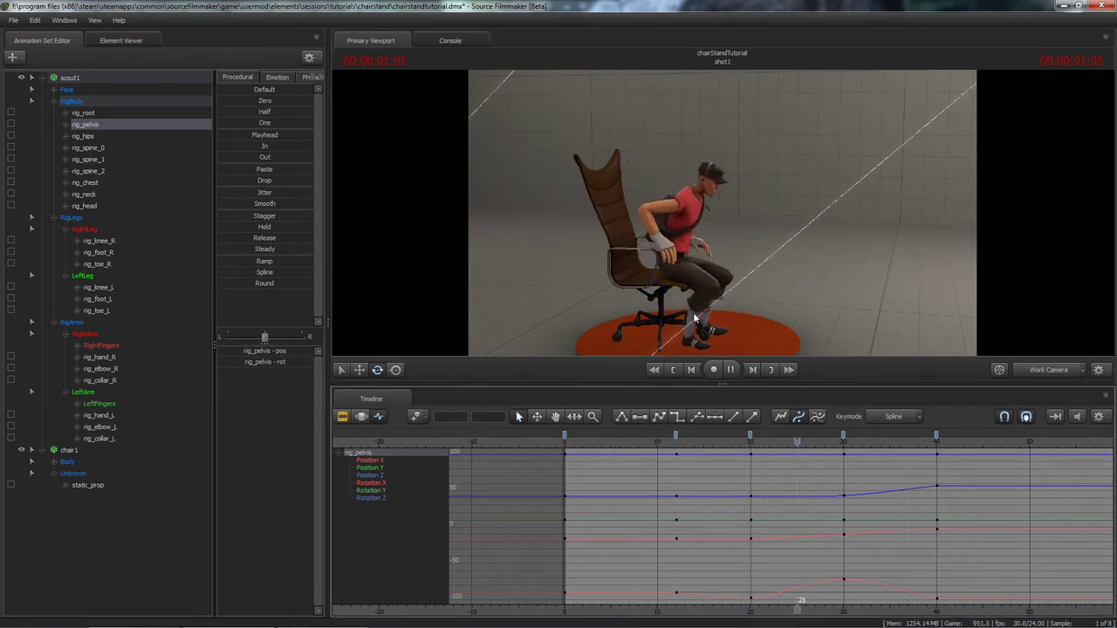
key("space")
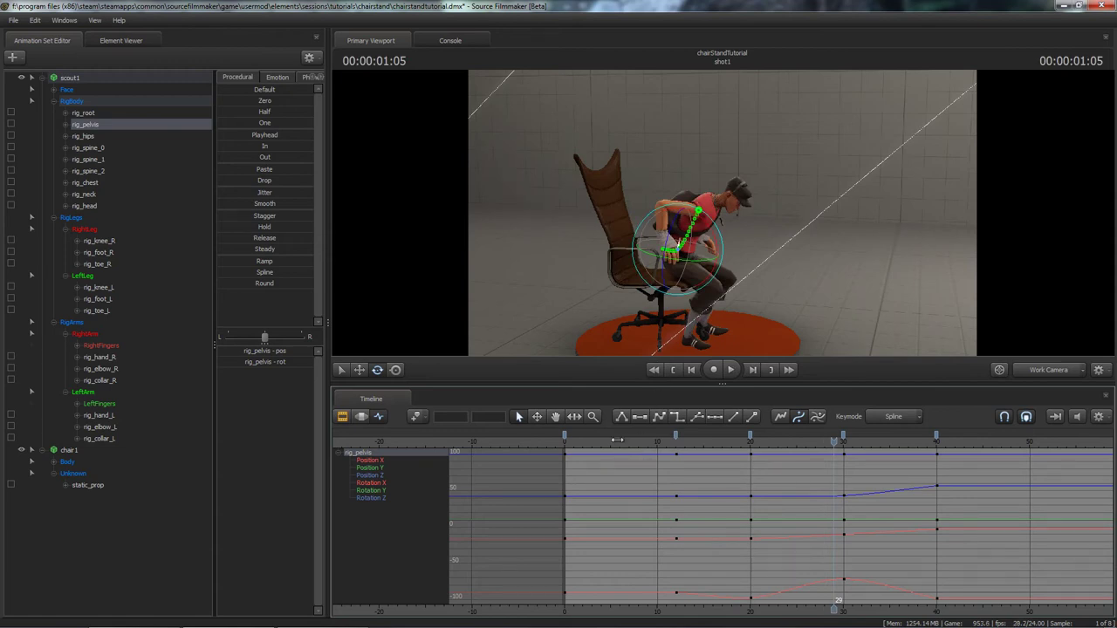
Select rig_neck and rig_head together on the Scout, seen from the side.
left_click_drag(618, 441, 695, 442)
left_click(649, 182, "ctrl")
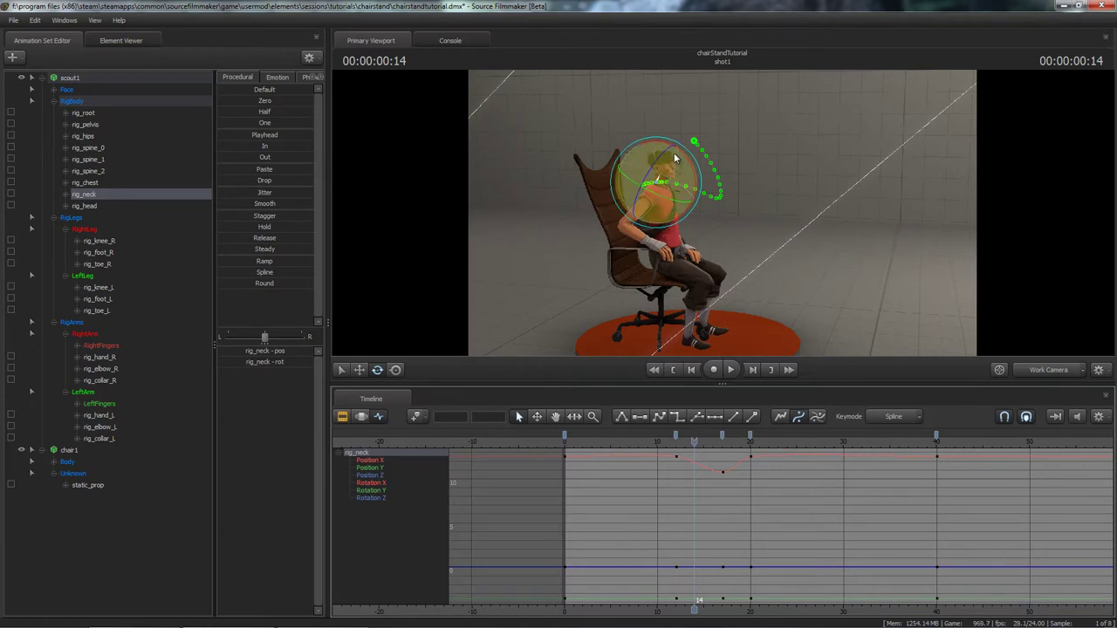
left_click_drag(694, 244, 722, 220, "alt")
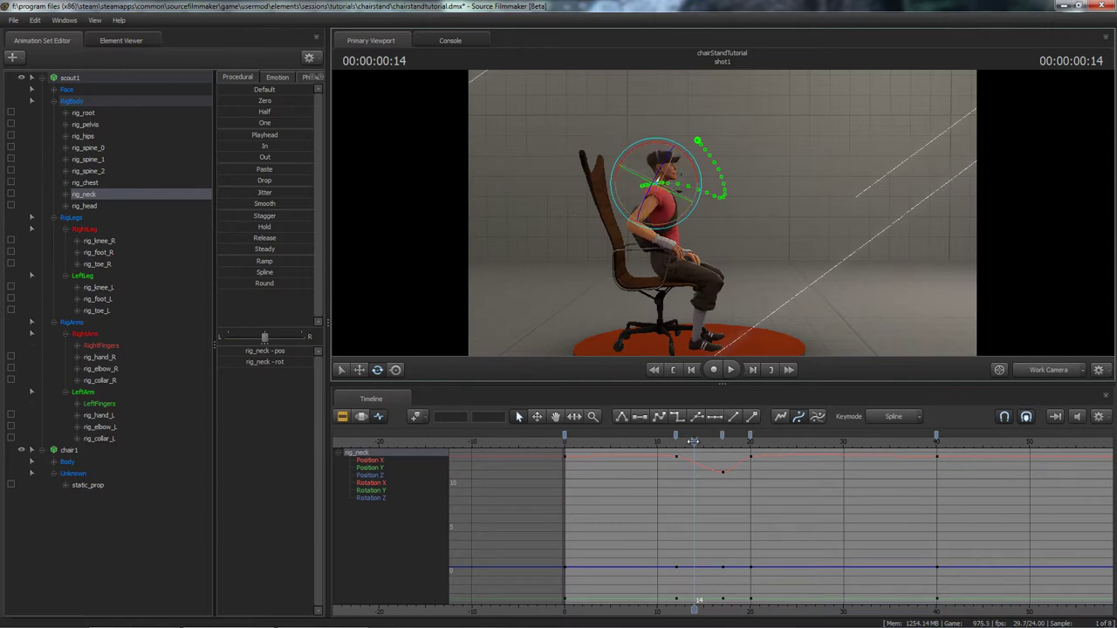
left_click_drag(692, 442, 715, 443)
left_click(653, 176)
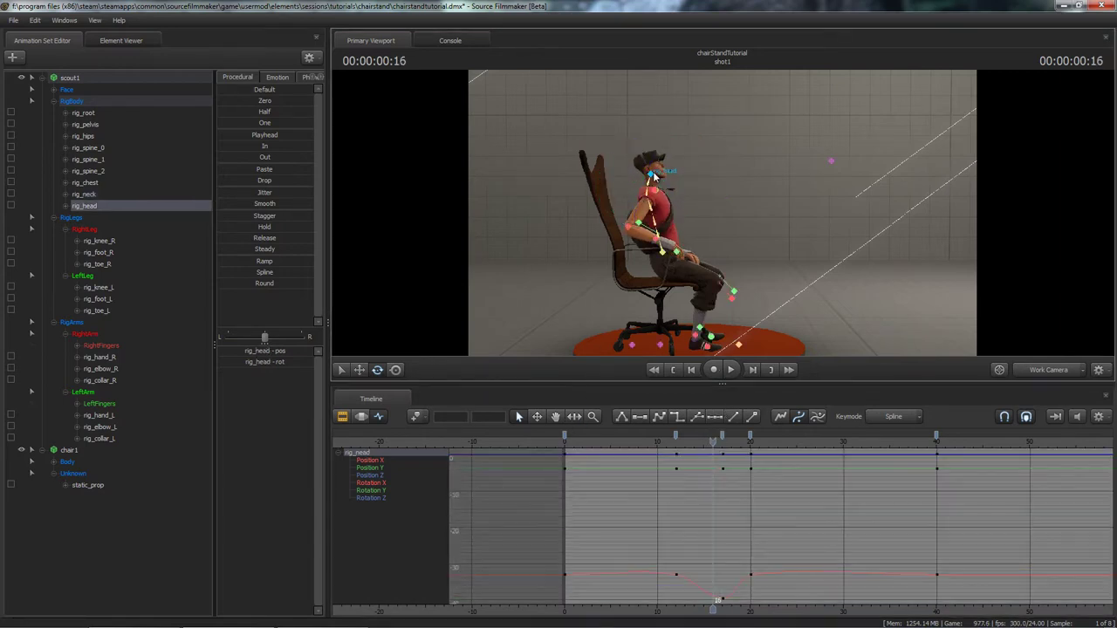
left_click(650, 183, "ctrl+shift")
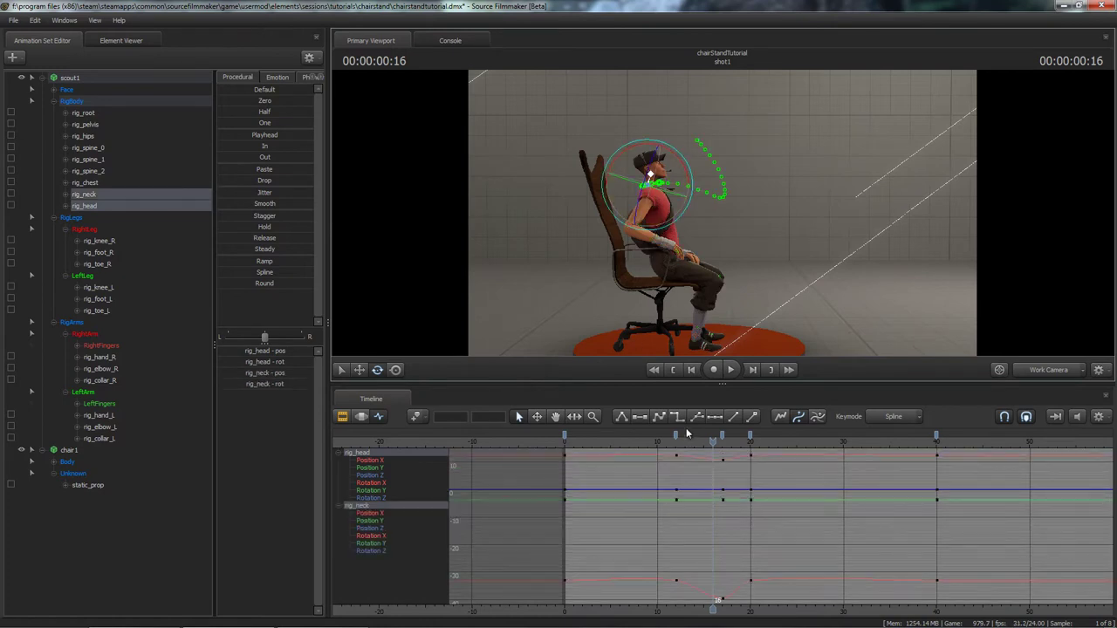
Isolate the Rotation X curves of rig_head and rig_neck in the graph, with the playhead at frame 17.
left_click_drag(713, 442, 724, 441)
left_click(378, 461)
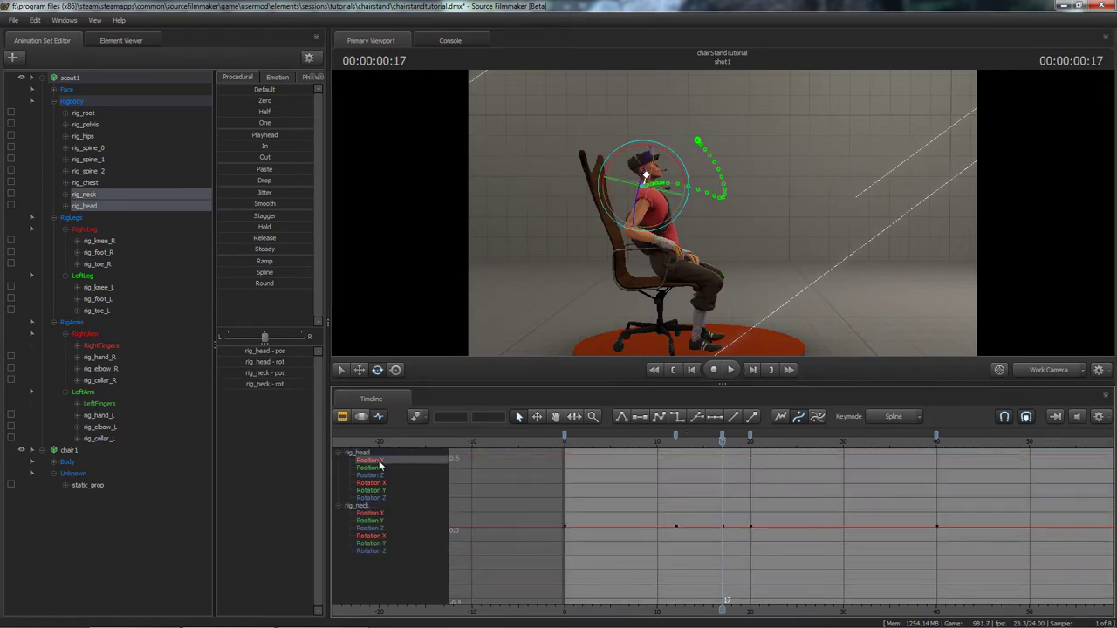
left_click(390, 485)
left_click(378, 537, "ctrl")
scroll(725, 529, "down", 1)
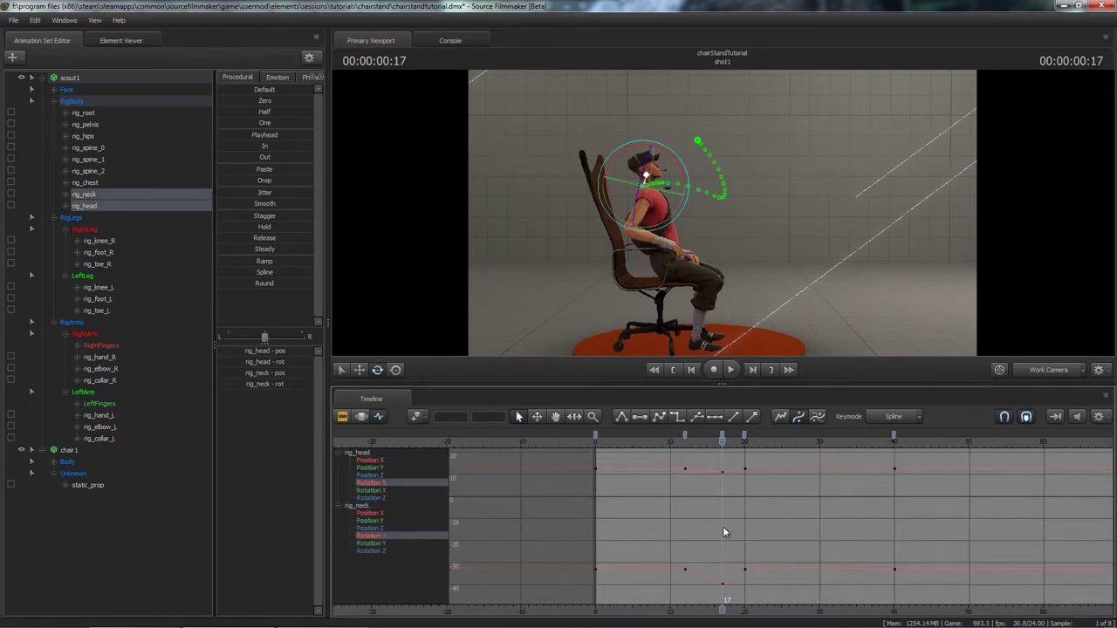
middle_click_drag(725, 529, 713, 532)
Shift the head and neck Rotation X keys at frames 12, 17 and 20 to frames 17, 22 and 25.
mouse_move(711, 441)
left_mouse_down()
mouse_move(674, 442)
mouse_move(733, 441)
left_mouse_up()
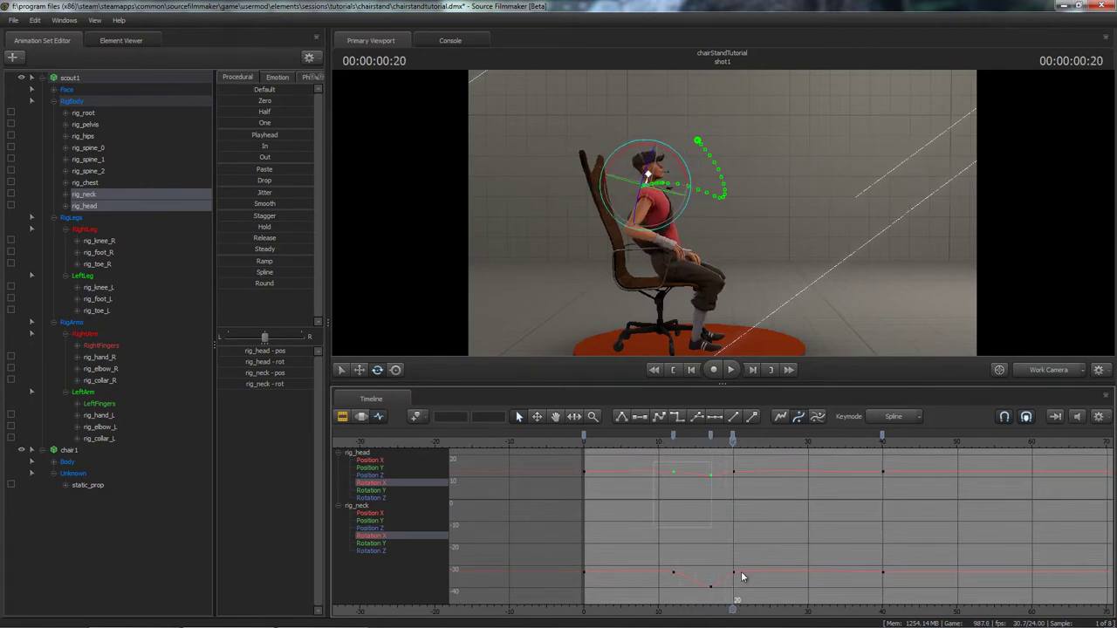
left_click_drag(742, 576, 751, 597)
middle_click_drag(734, 517, 771, 515, "shift")
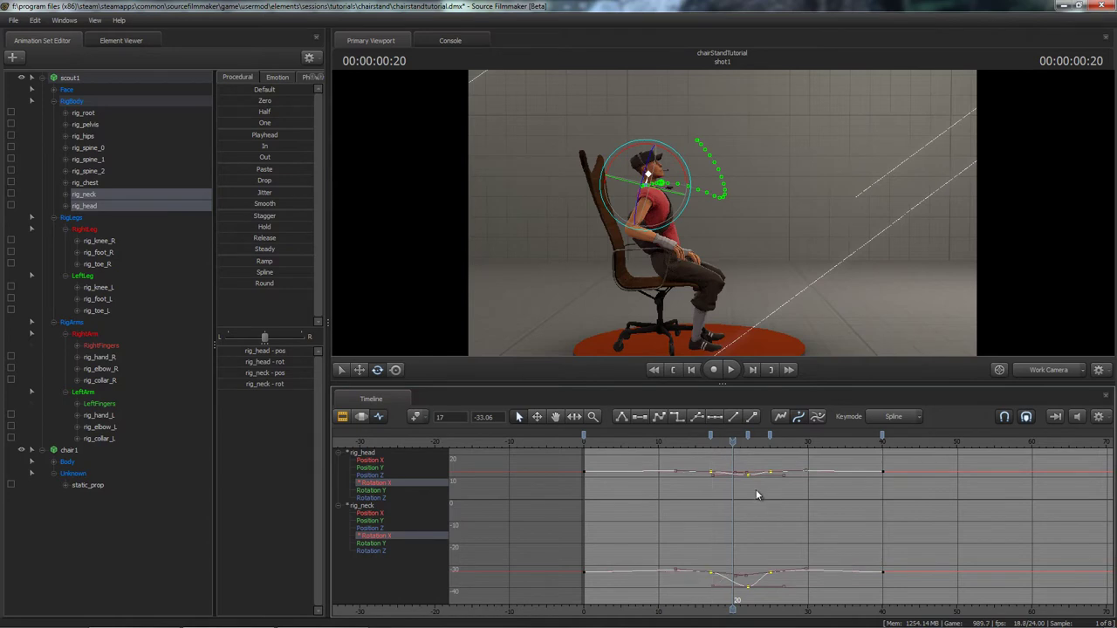
left_click(756, 490)
Rotate rig_head and rig_neck farther back at frame 22 and play back the head motion.
left_click_drag(733, 444, 750, 466)
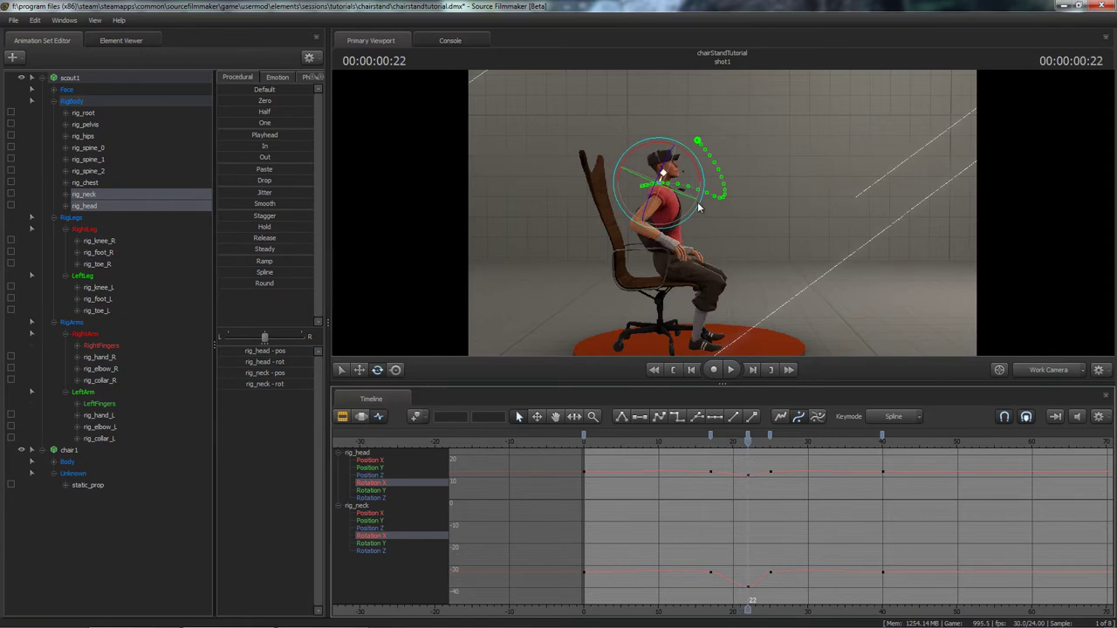
left_click_drag(698, 207, 695, 167)
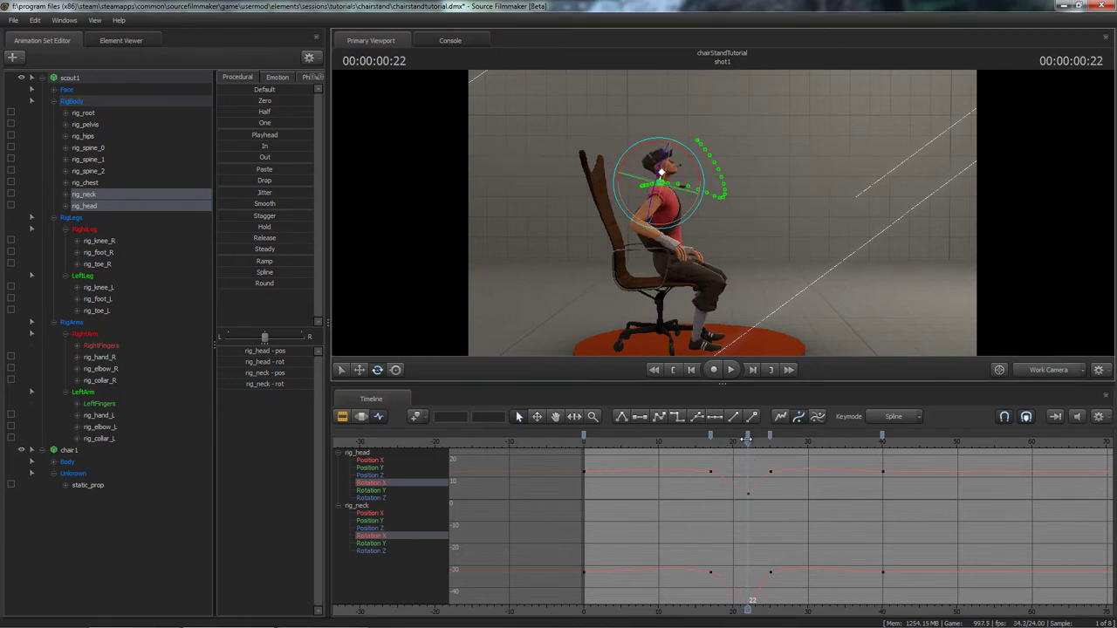
left_click_drag(746, 440, 681, 444)
key("space")
key("space")
key("space")
key("space")
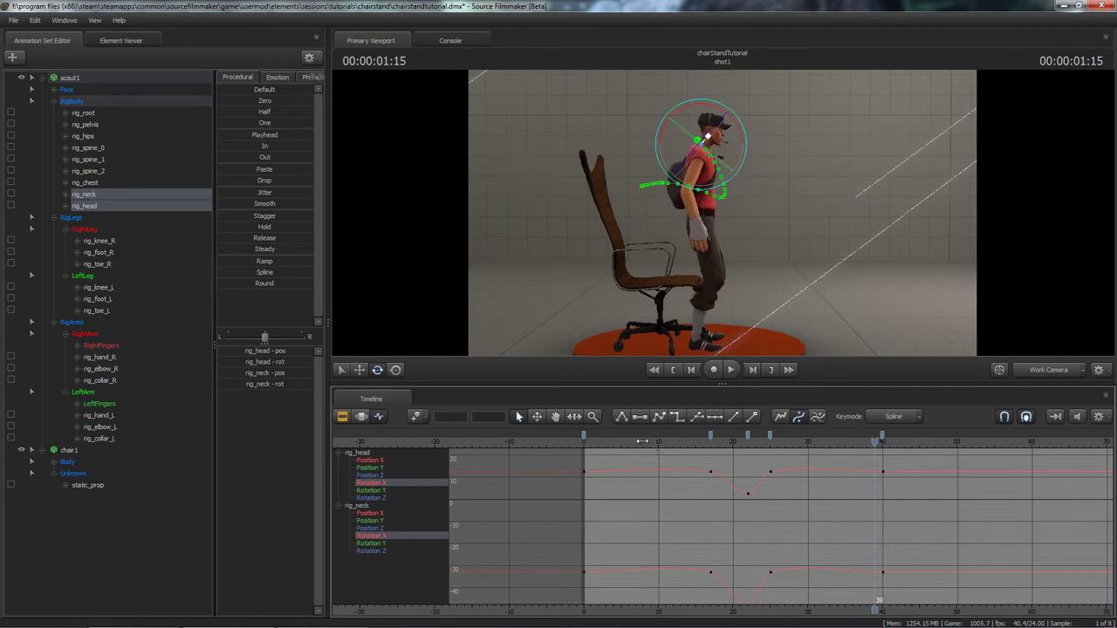
Replay and scrub the stand-up several times to examine how the head and neck follow the spine.
left_click(642, 441)
key("space")
key("space")
mouse_move(653, 446)
left_mouse_down()
mouse_move(787, 451)
mouse_move(668, 452)
left_mouse_up()
key("space")
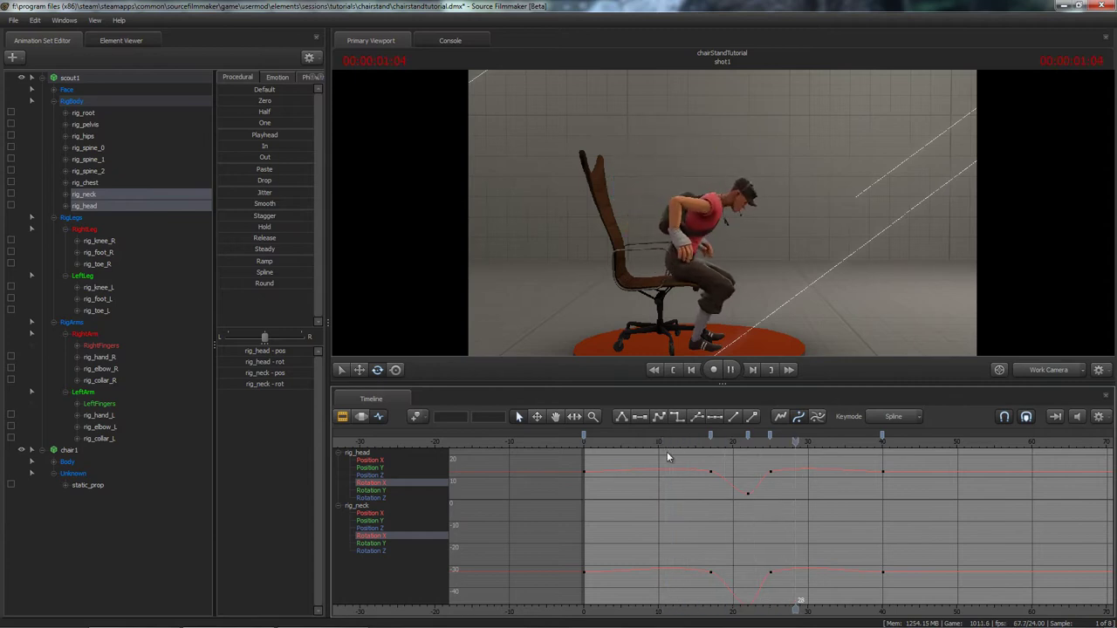
key("space")
left_click(619, 443)
key("space")
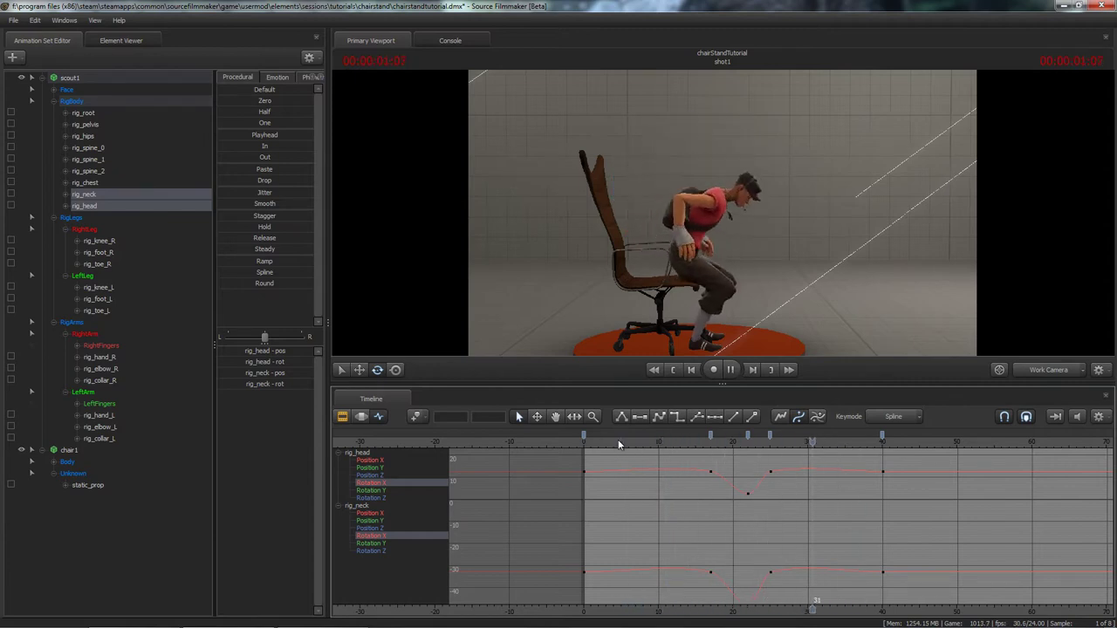
key("space")
left_click_drag(625, 444, 813, 445)
key("space")
key("space")
Move rig_pelvis forward at frame 35 to add a key there, and play back the rise from the chair.
left_click(681, 253, "ctrl")
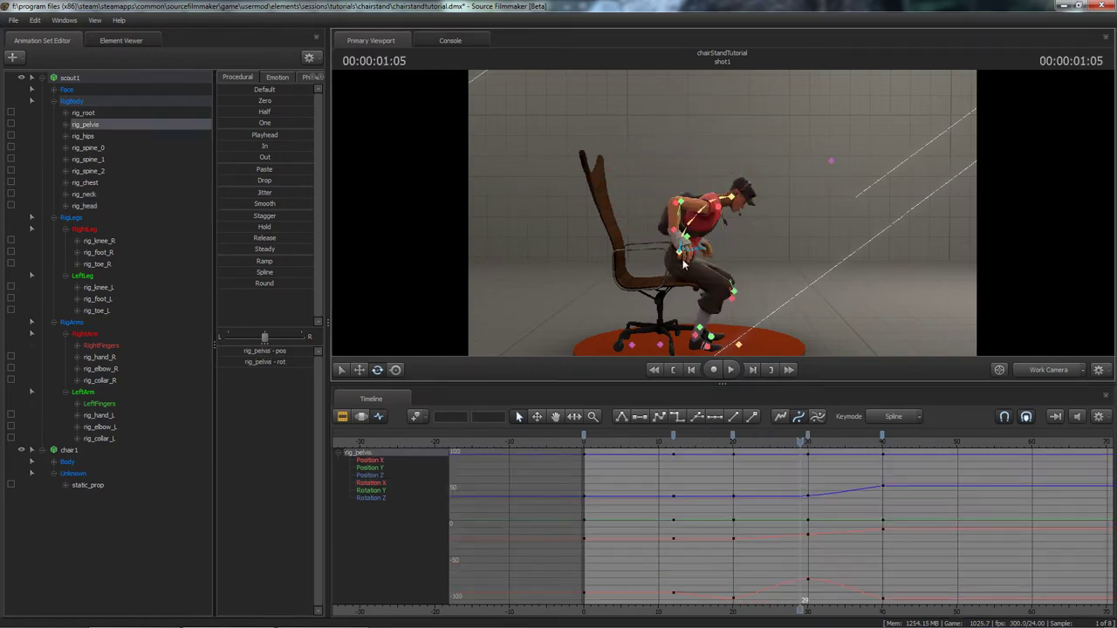
left_click_drag(682, 446, 846, 465)
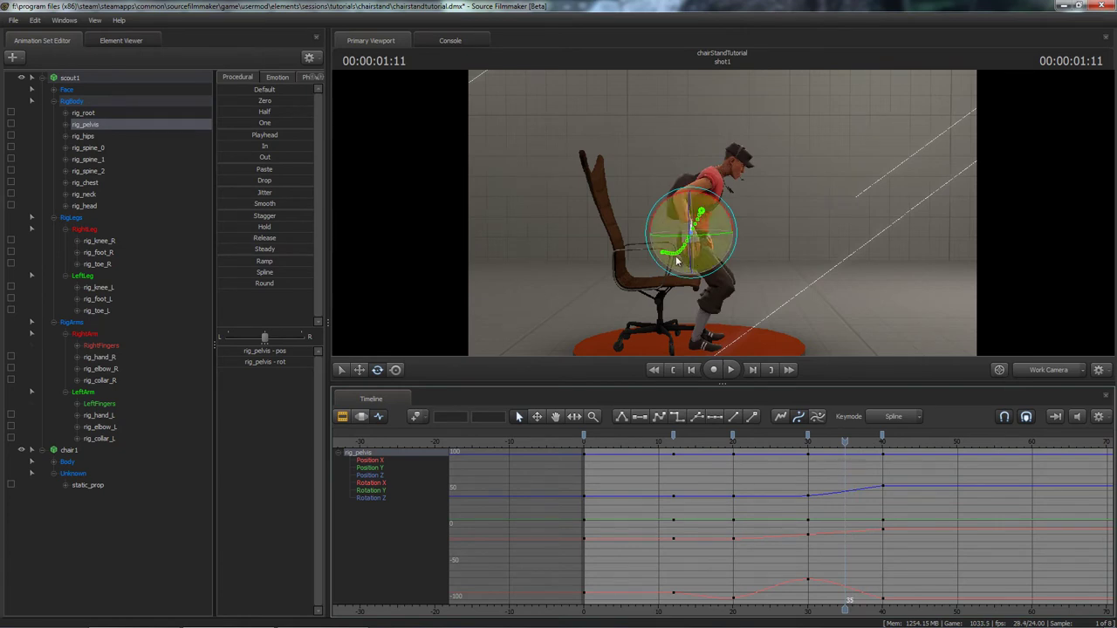
mouse_move(843, 443)
left_mouse_down()
mouse_move(730, 454)
mouse_move(866, 459)
mouse_move(845, 463)
left_mouse_up()
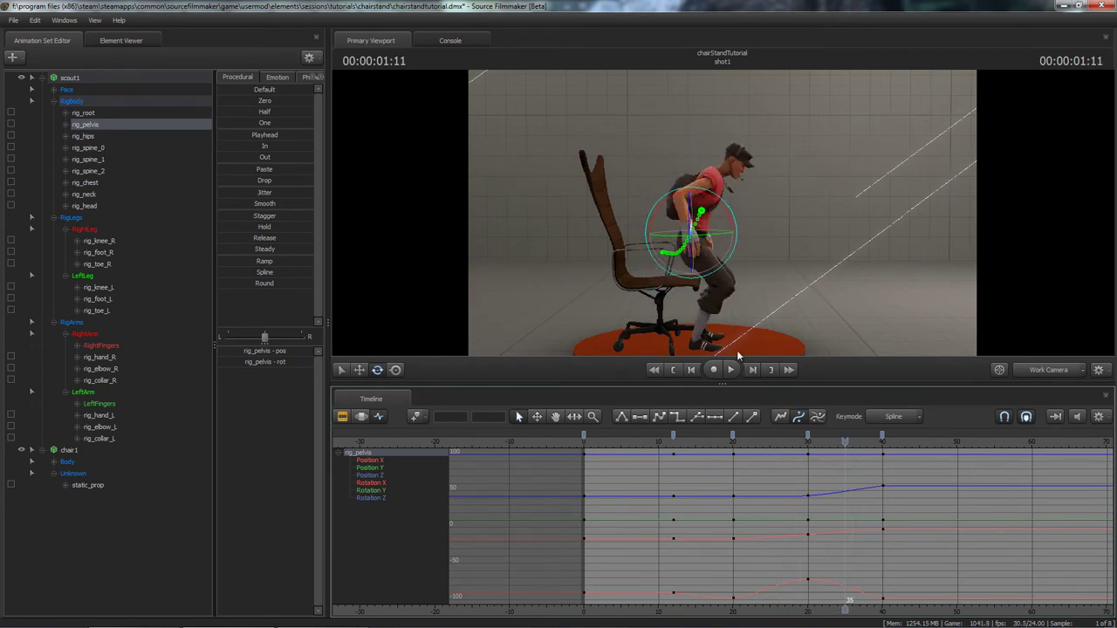
key("w")
left_click_drag(737, 234, 749, 234)
left_click_drag(844, 441, 747, 445)
key("space")
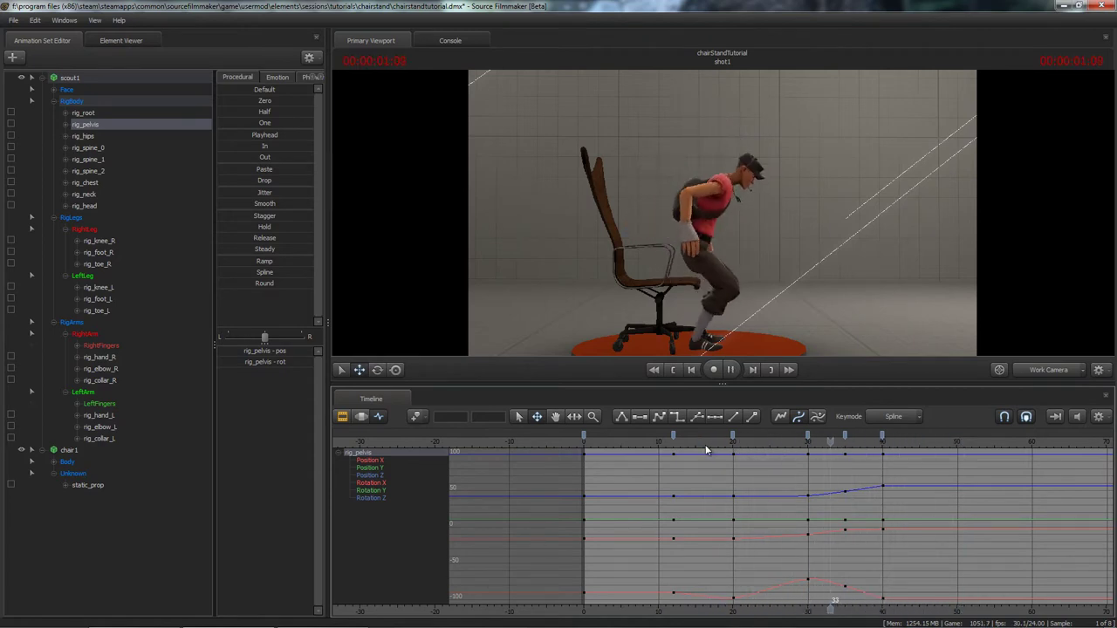
left_click(712, 442)
left_click_drag(767, 449, 844, 449)
Isolate rig_pelvis's Position X curve, raise its frame 35 key slightly, and select its frame 40 key.
left_click(378, 459)
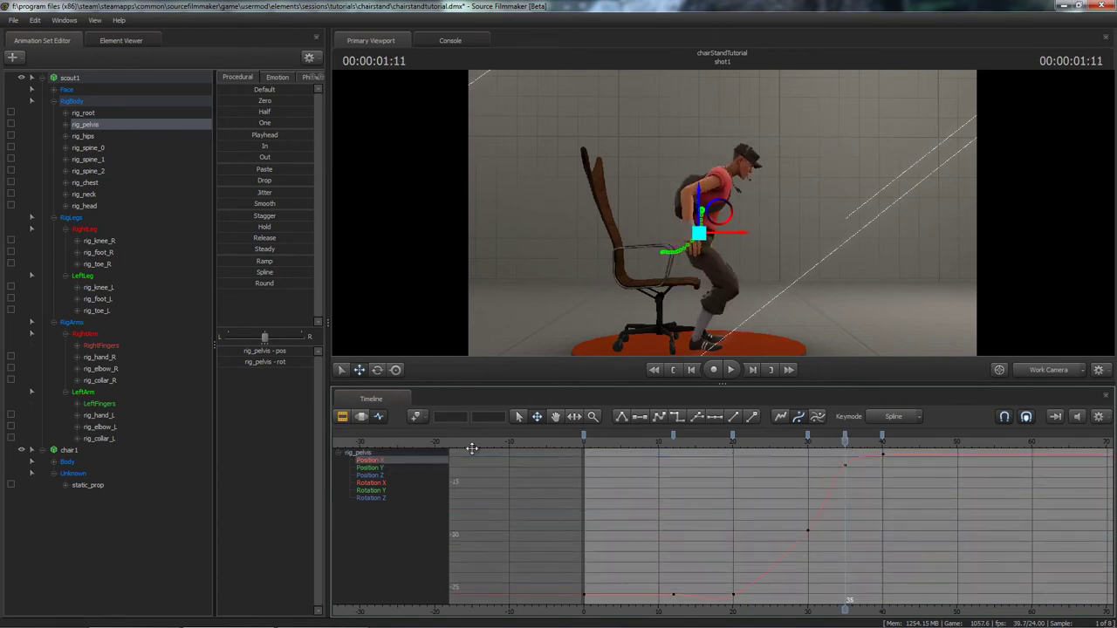
middle_click_drag(823, 508, 766, 520)
left_click_drag(737, 484, 763, 507)
middle_click_drag(736, 489, 737, 479)
left_click(789, 485)
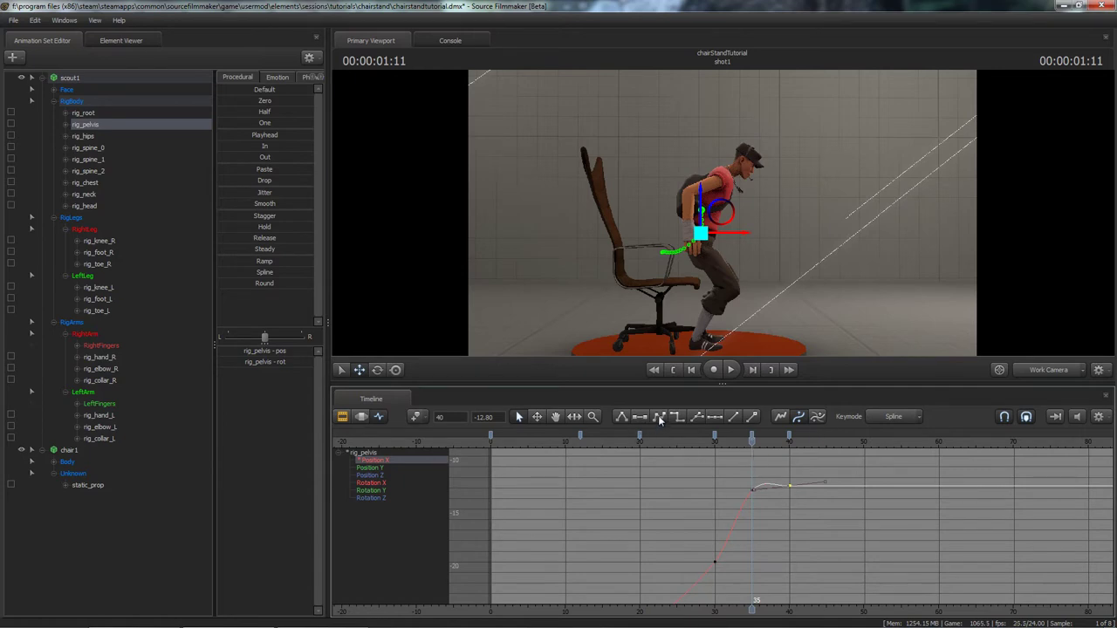
Select the entire scout1 animation set at frame 40 and frame its curves in the graph.
left_click_drag(753, 441, 827, 441)
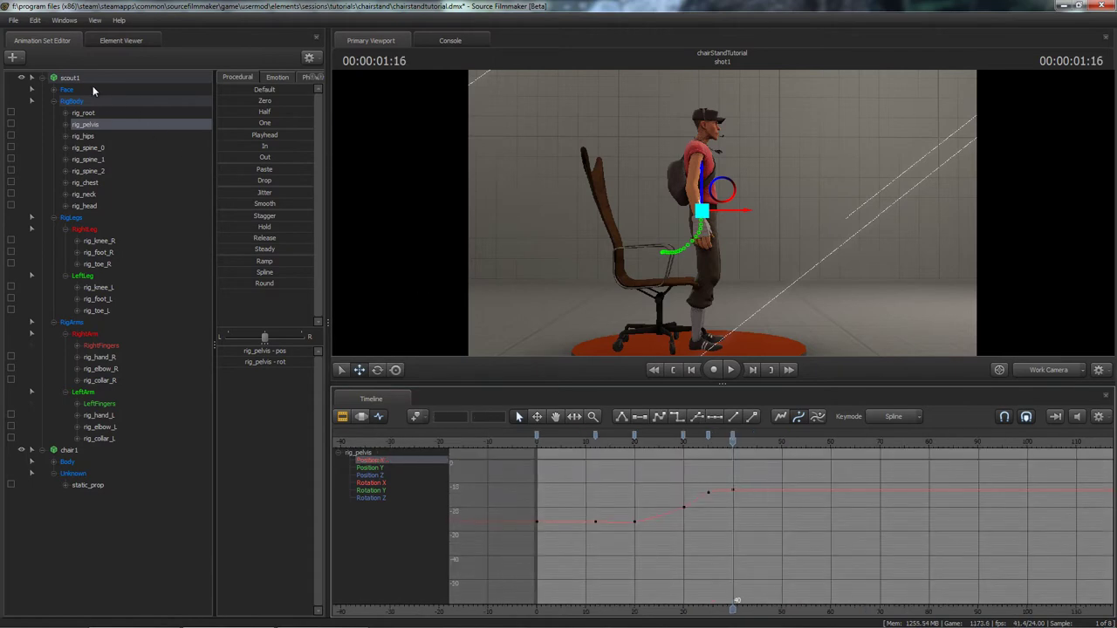
left_click(71, 77)
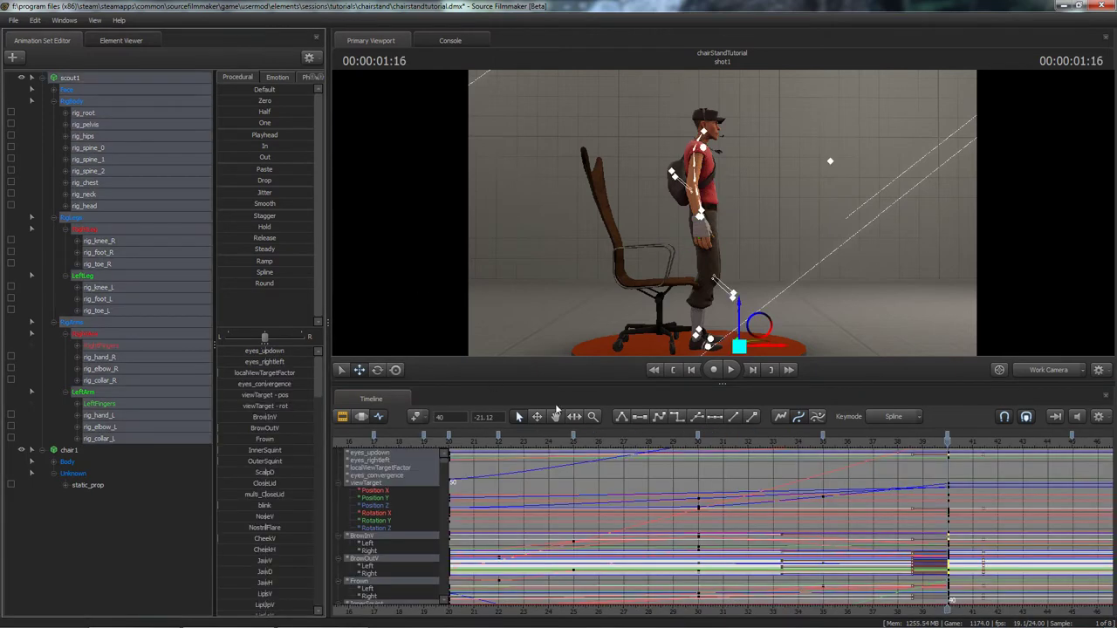
left_click(754, 525)
scroll(754, 525, "down", 3)
left_click(847, 508)
key("f")
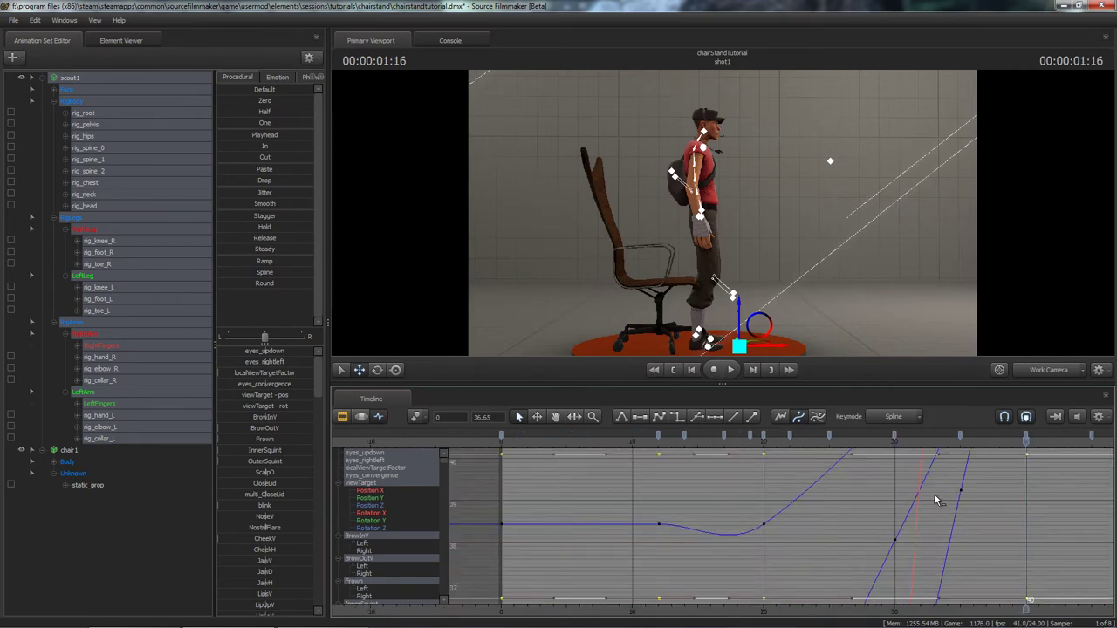
Copy all of the Scout's keys at frame 40 and paste them at frame 45.
left_click(848, 528)
key("f")
scroll(666, 536, "up", 4)
middle_click_drag(543, 524, 676, 546)
scroll(659, 549, "up", 10)
scroll(678, 543, "down", 3)
left_click_drag(637, 594, 638, 595)
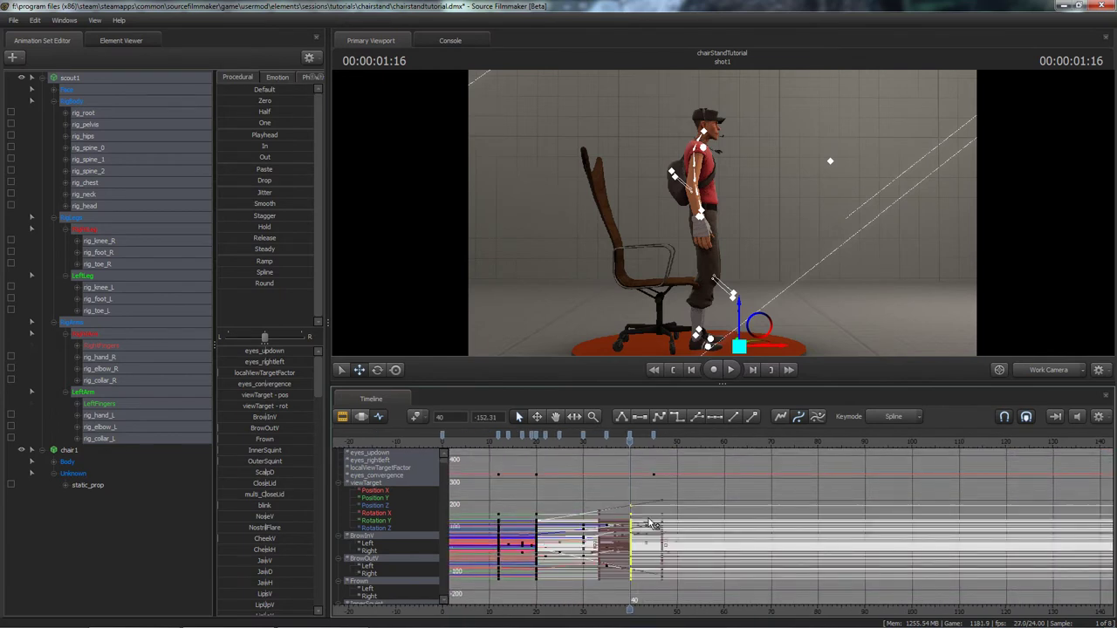
left_click(650, 439)
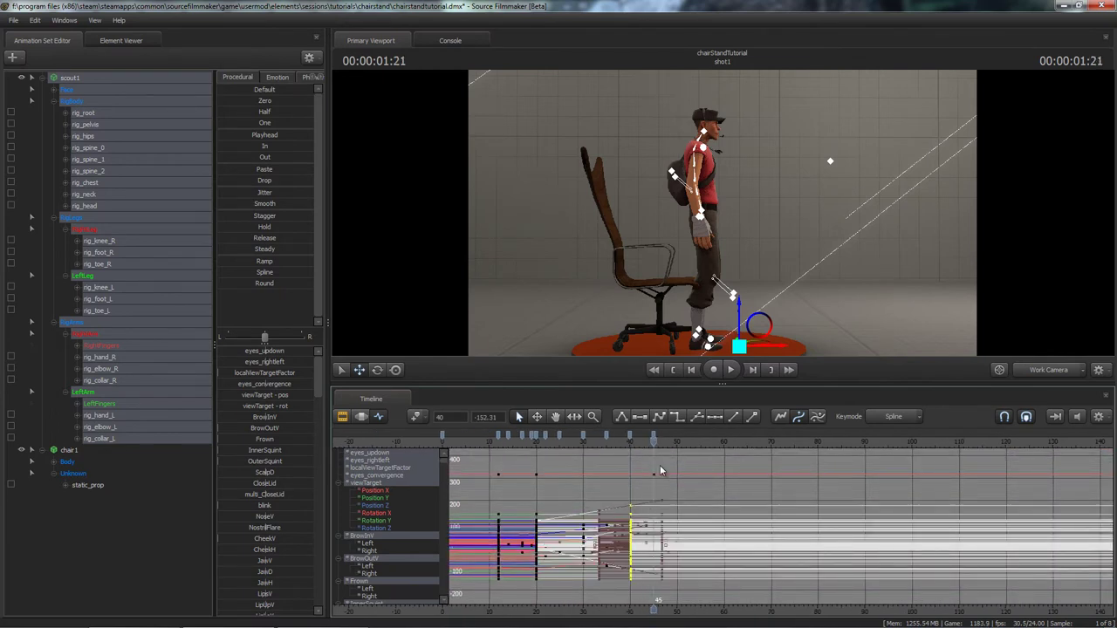
key("ctrl+v")
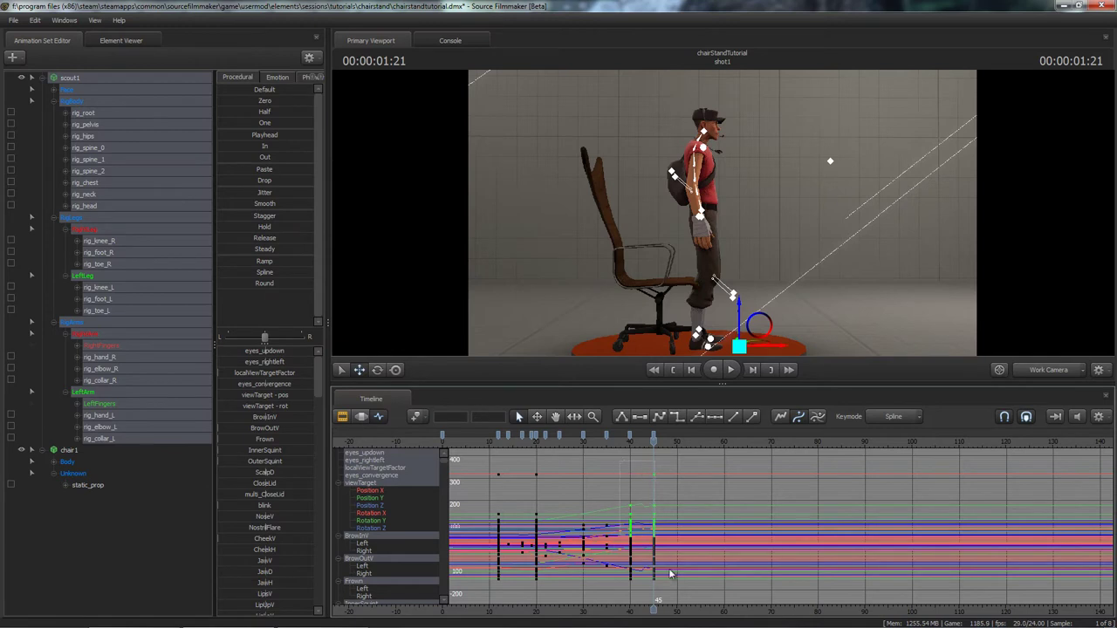
Select the Scout's keys at frames 40 and 45 and change their tangent type.
left_click_drag(671, 574, 674, 590)
left_click(664, 416)
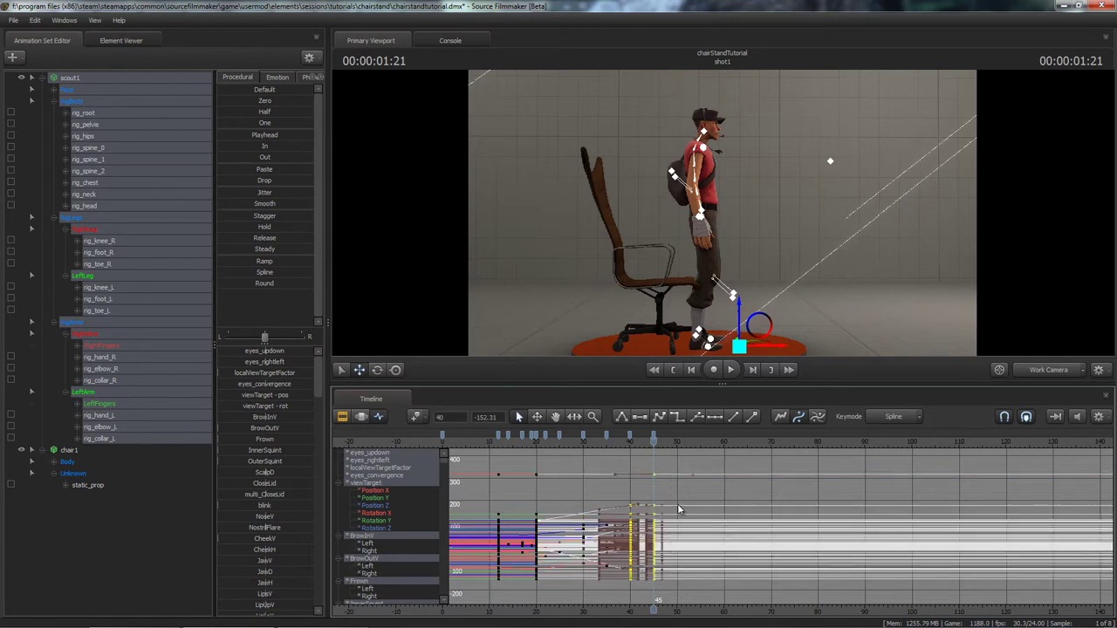
Clear the key selection and scrub between frames 40 and 45 to review the Scout's final hold.
left_click(677, 503)
left_click(629, 446)
left_click_drag(626, 446, 657, 448)
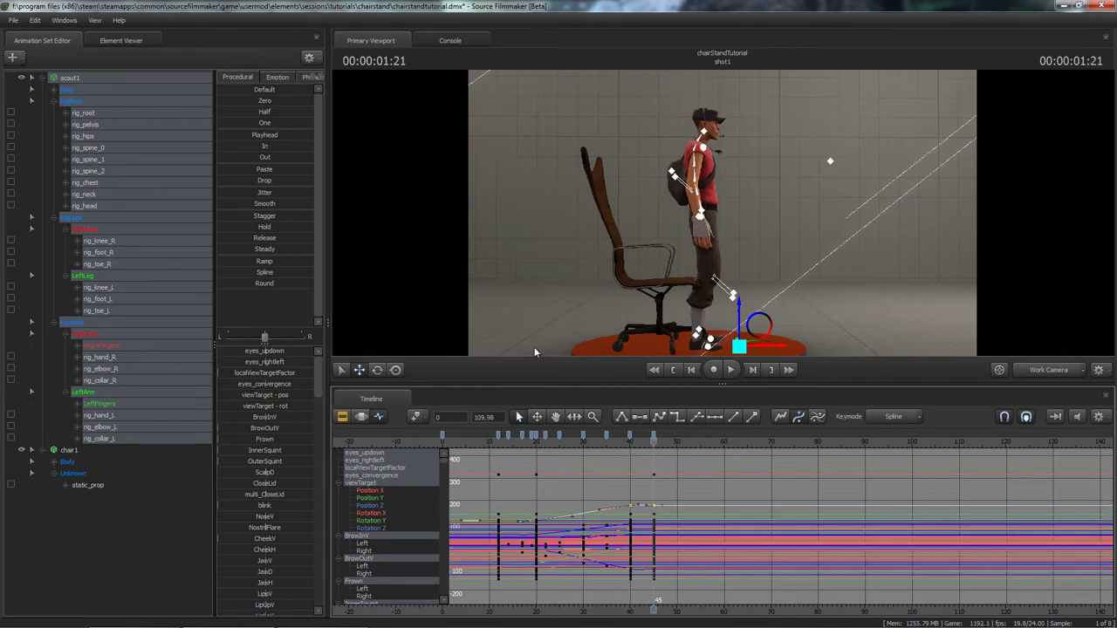
Select rig_pelvis and isolate its Position X curve, framing the keys between frames 35 and 45.
left_click(703, 210)
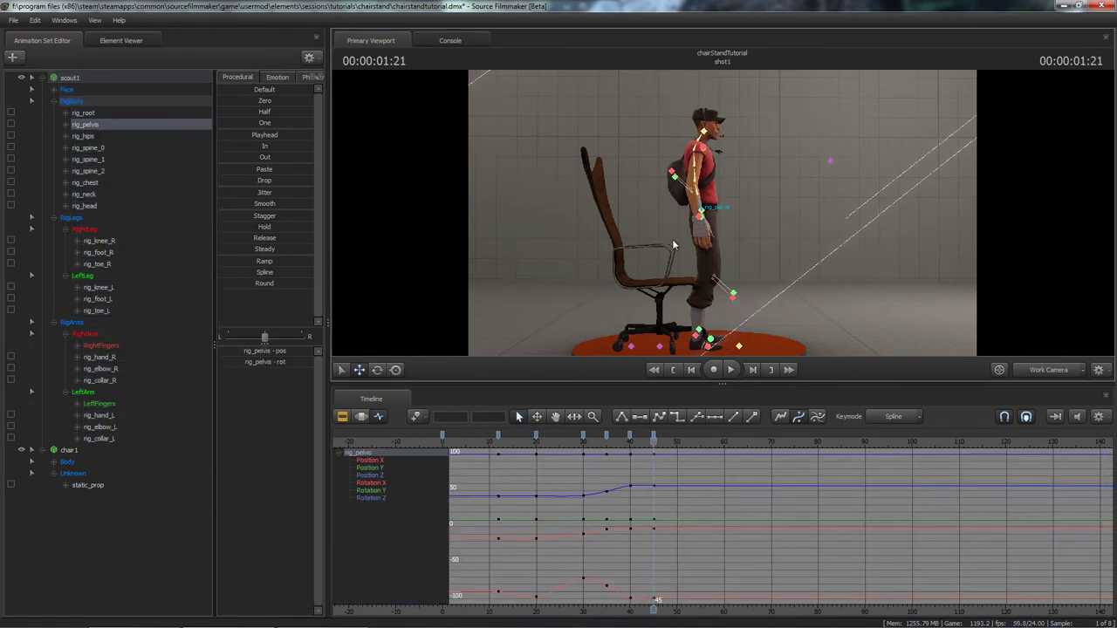
left_click(382, 461)
middle_click_drag(675, 501, 687, 527, "alt")
right_click_drag(627, 470, 697, 477, "alt")
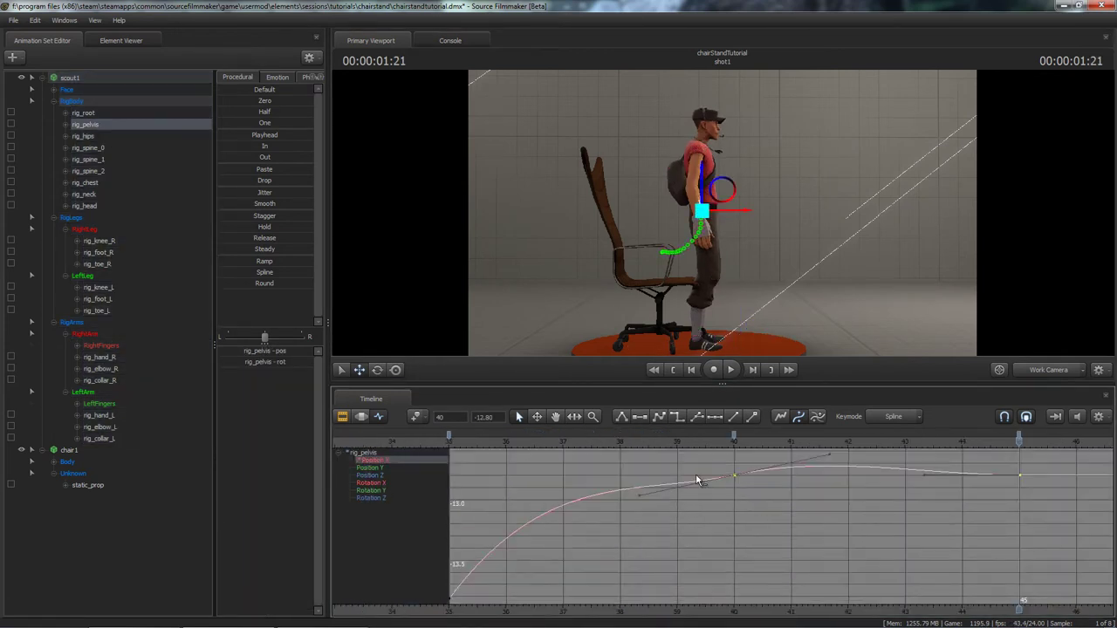
Examine the tangents of rig_pelvis's Position X keys at frames 40, 45 and 35 by selecting each in turn.
middle_click_drag(752, 509, 720, 534, "alt")
right_click_drag(716, 530, 728, 528, "alt")
left_click_drag(758, 500, 800, 544)
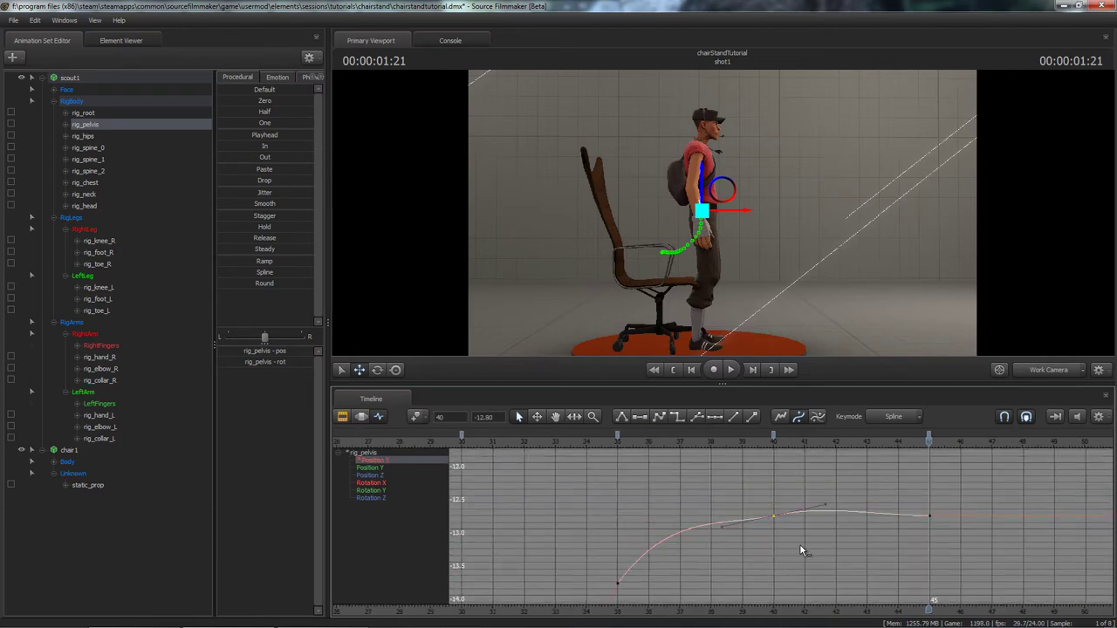
middle_click_drag(800, 544, 786, 545, "alt")
right_click_drag(729, 503, 723, 503, "alt")
left_click_drag(906, 492, 927, 533)
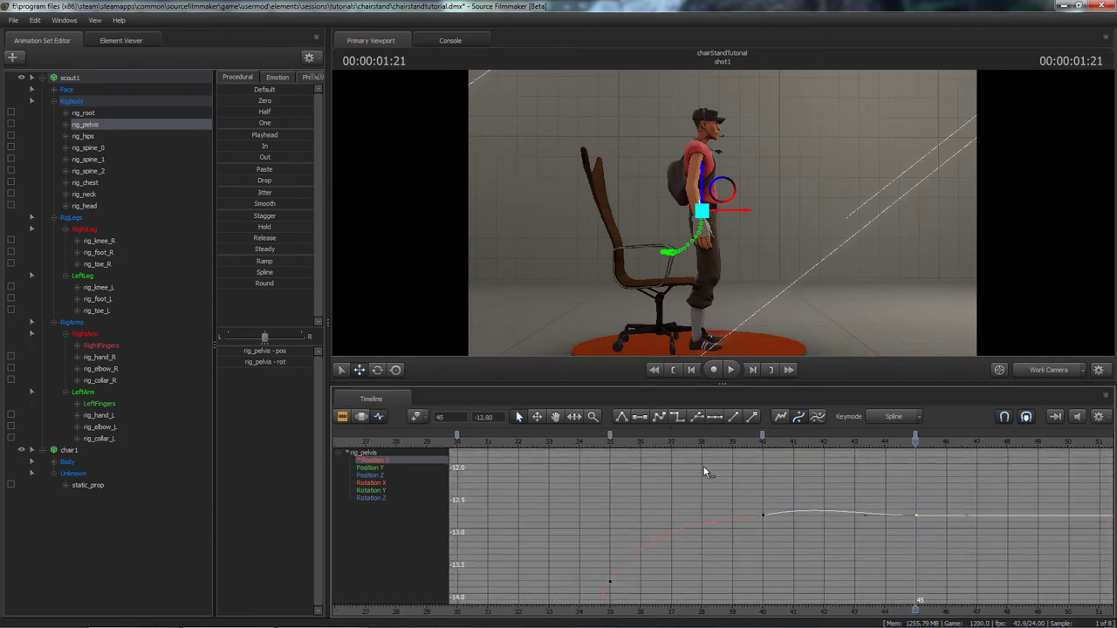
left_click(609, 580)
left_click(659, 416)
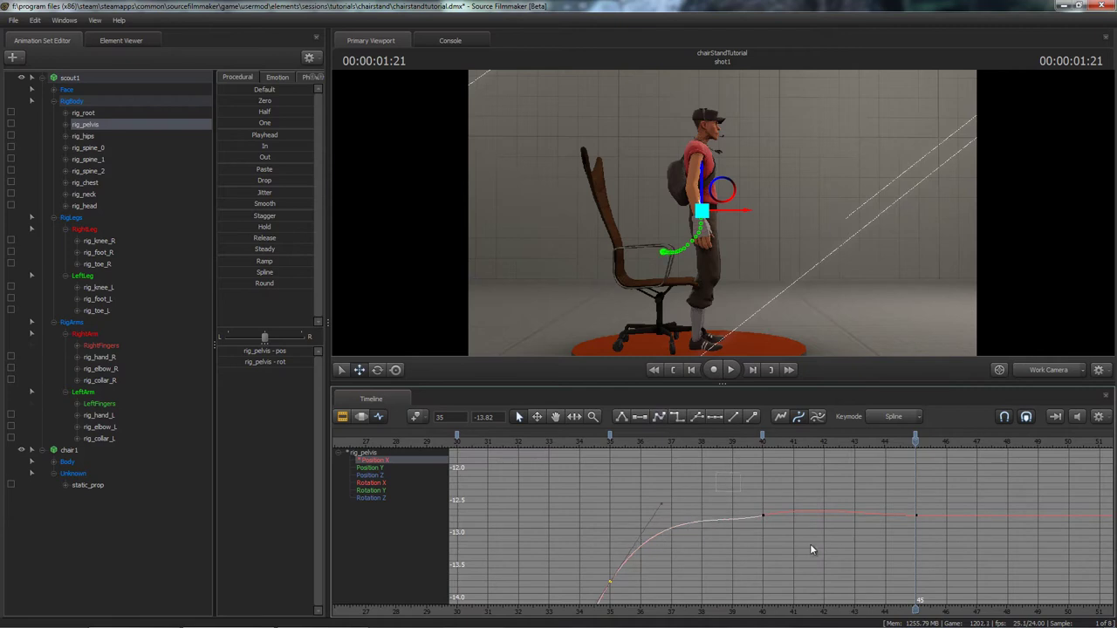
Deselect the Position X keys and scrub the animation, ending at frame 41, to review the pelvis's settle.
scroll(757, 530, "down", 2)
middle_click_drag(758, 532, 741, 496, "alt")
left_click(769, 483)
left_click_drag(642, 441, 765, 442)
scroll(783, 513, "down", 5)
middle_click_drag(772, 557, 690, 524, "alt")
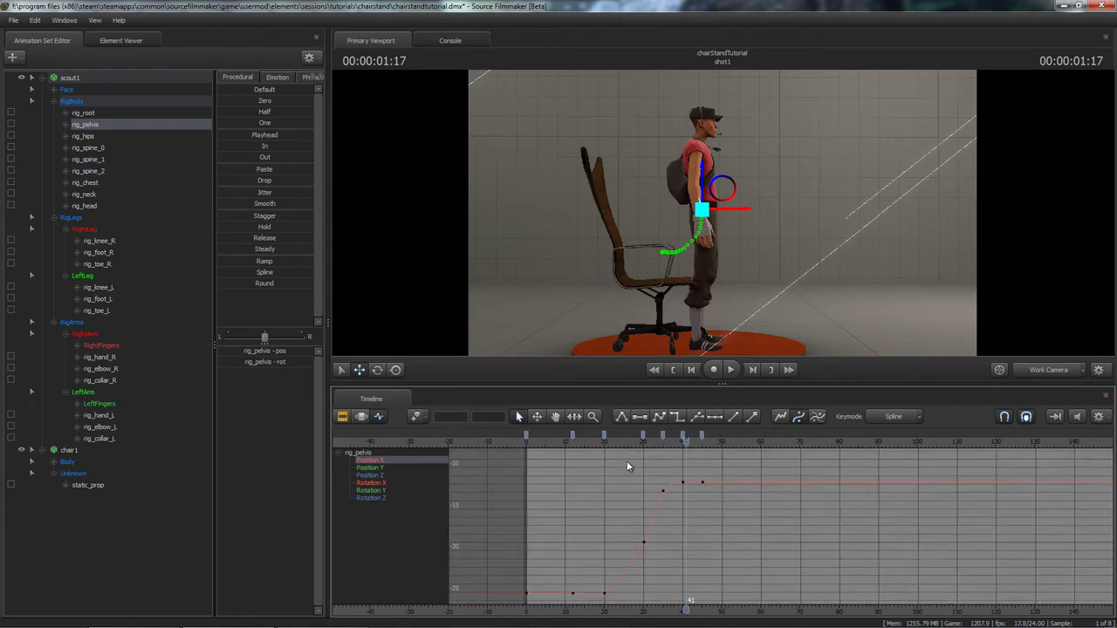
Replay the stand-up animation several times to examine the pelvis motion and how the character settles at the end.
left_click(632, 444)
key("space")
key("space")
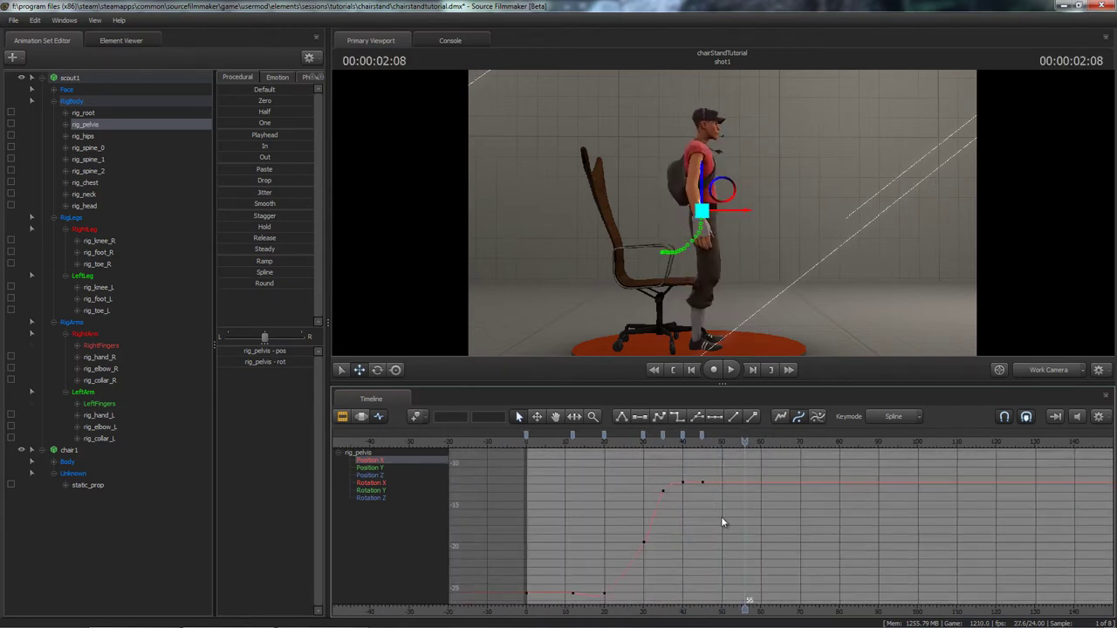
scroll(721, 524, "down", 4)
left_click(719, 445)
key("space")
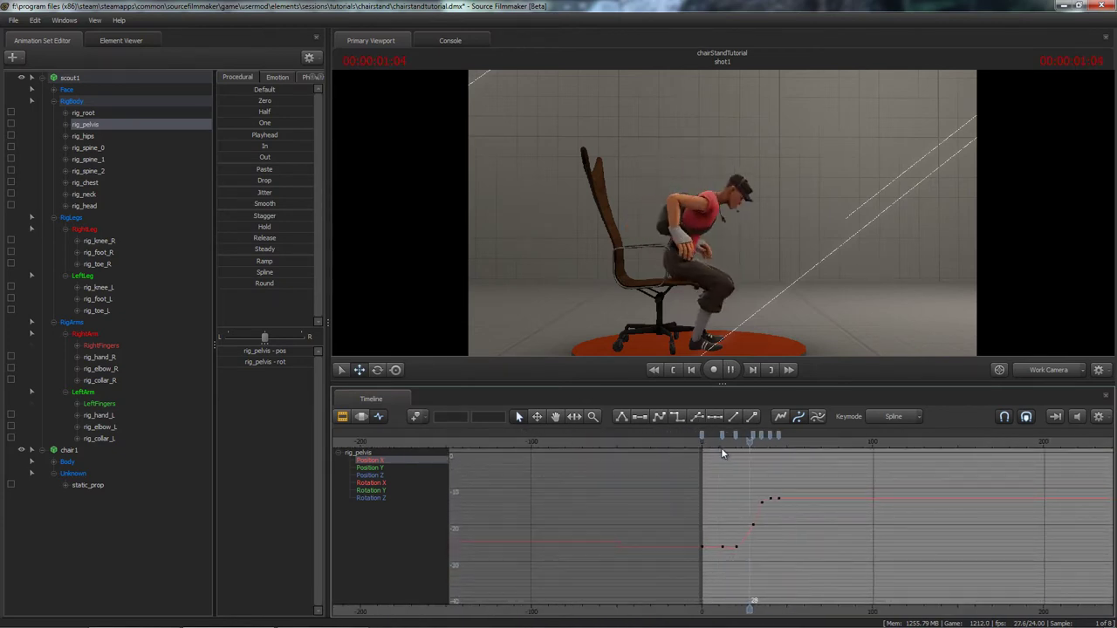
key("space")
middle_click_drag(779, 504, 731, 509, "alt")
left_click_drag(709, 318, 717, 323, "alt")
middle_click_drag(729, 490, 710, 480, "alt")
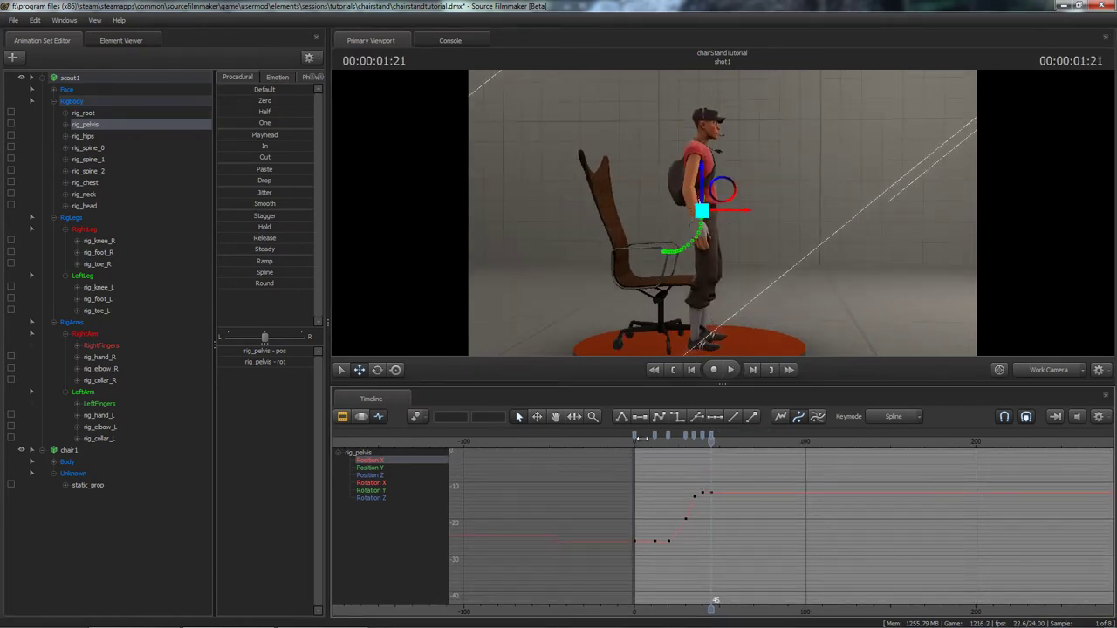
left_click(642, 439)
key("space")
key("space")
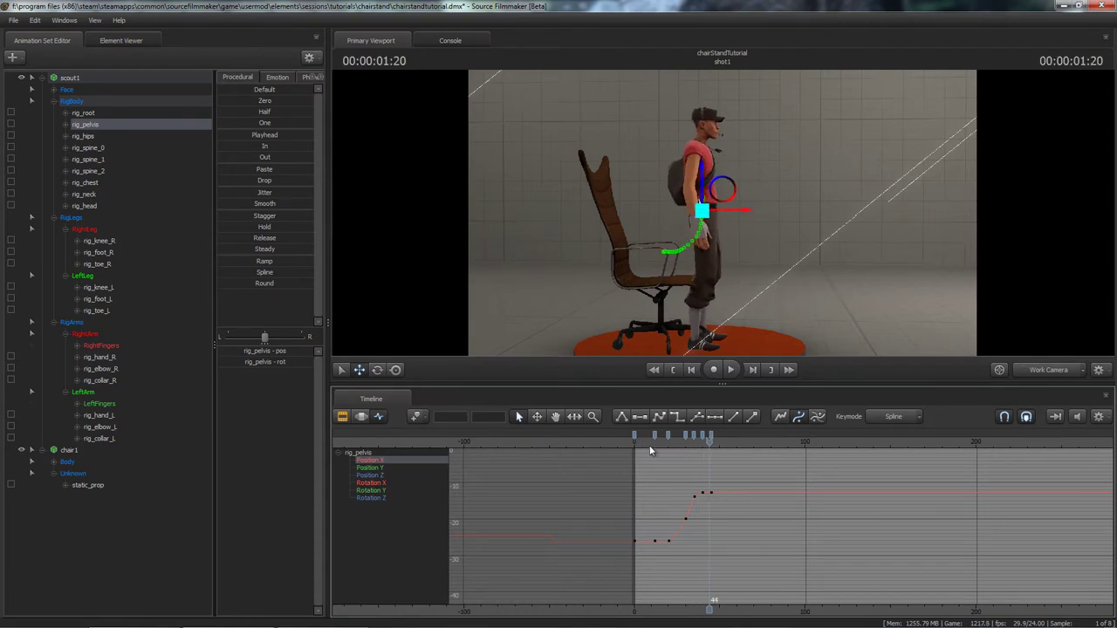
At frame 40, rotate and move rig_pelvis so the hips push forward and the upper body leans slightly back.
left_click_drag(650, 446, 704, 446)
left_click_drag(723, 215, 732, 215, "alt")
key("e")
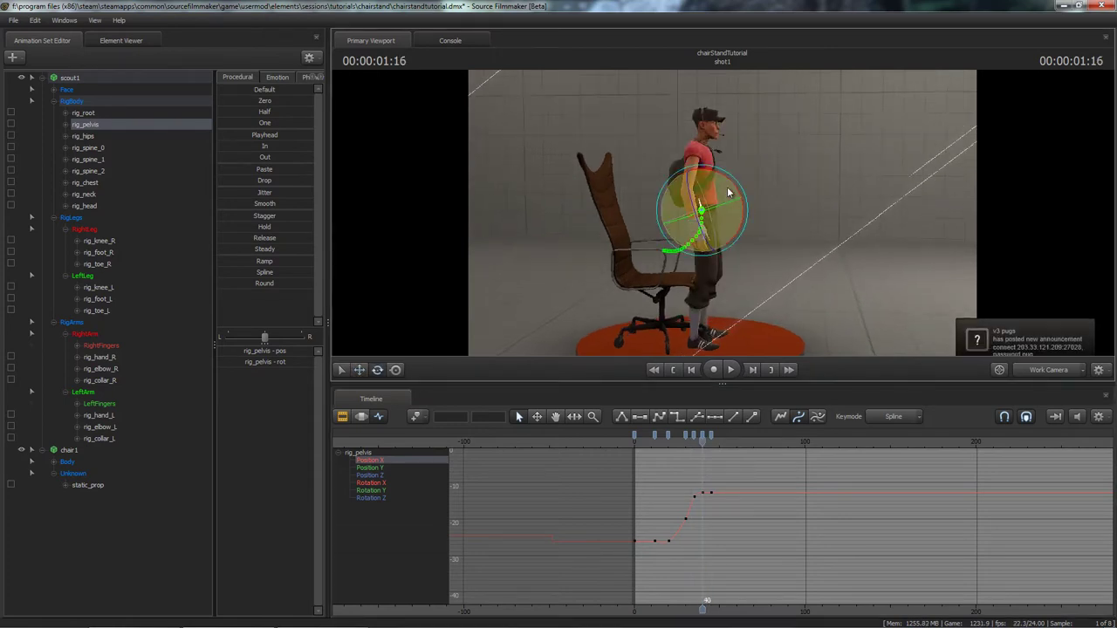
left_click(703, 209, "ctrl")
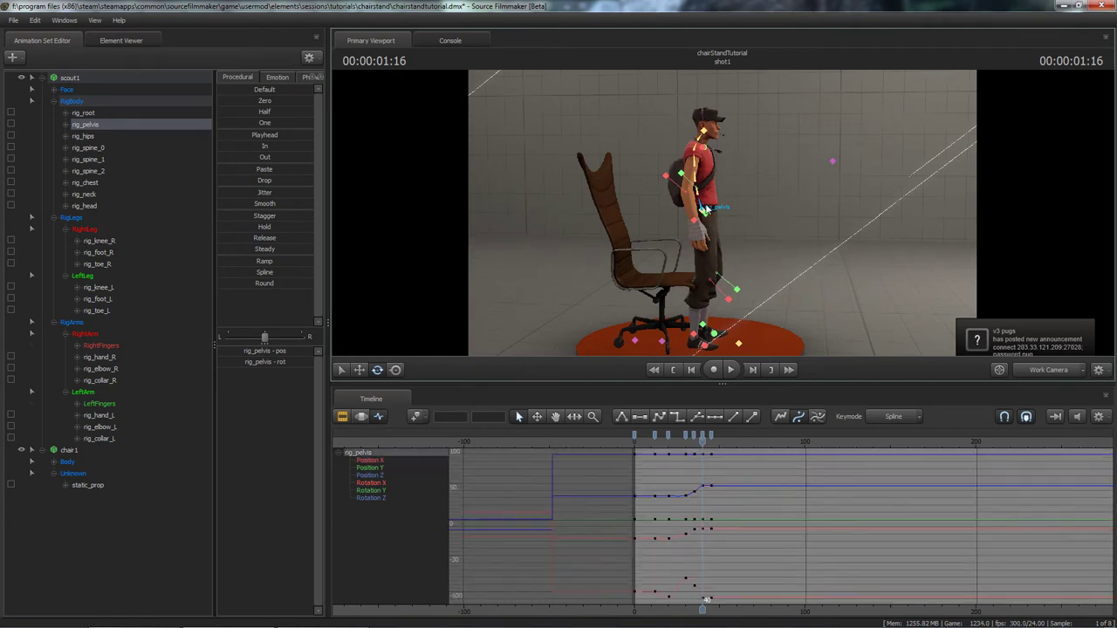
key("w")
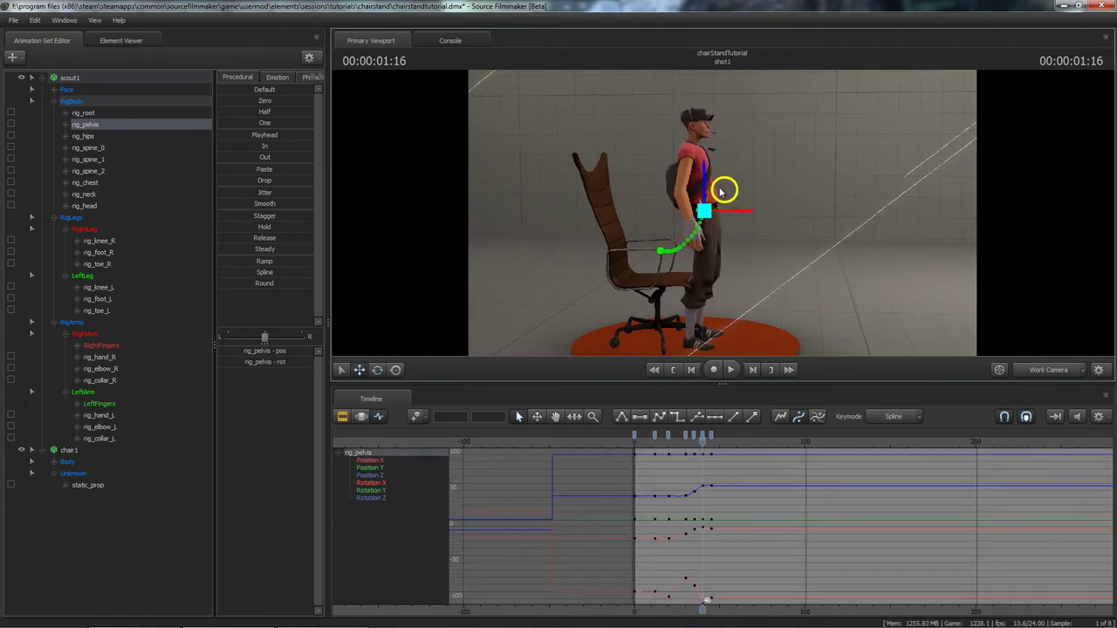
key("e")
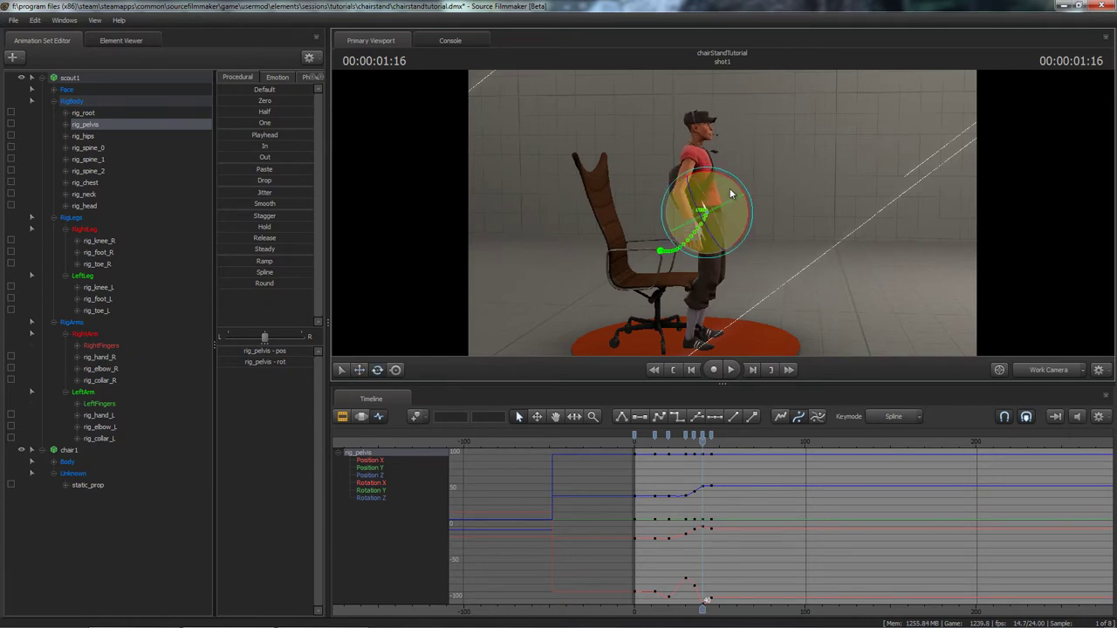
key("w")
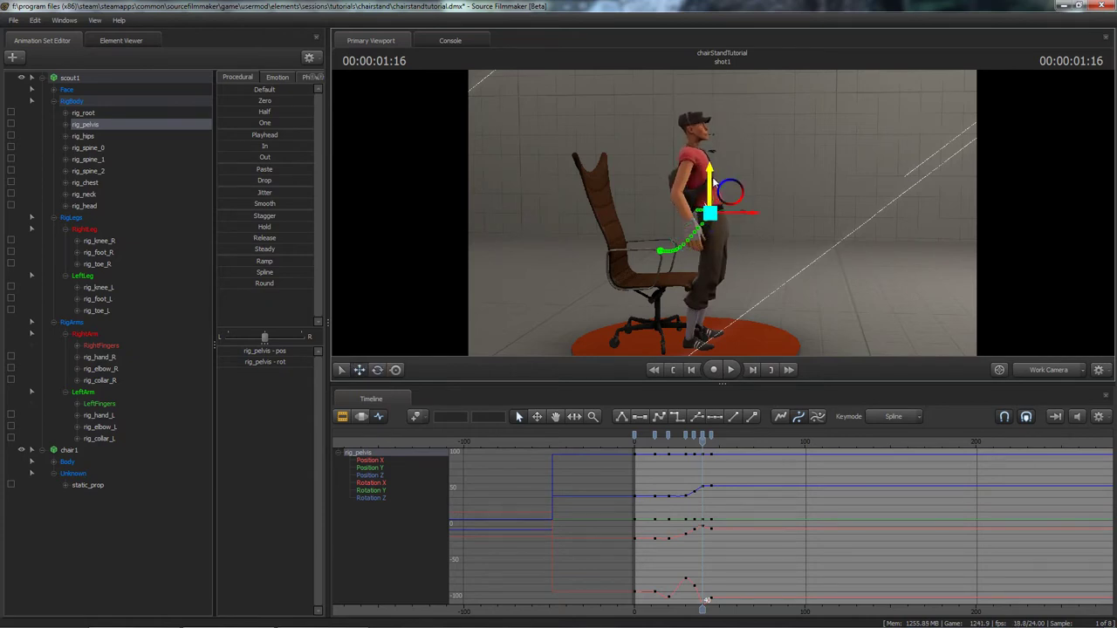
Replay the rise from the chair, select the whole scout1 rig, and examine the timing of the final settle.
key("space")
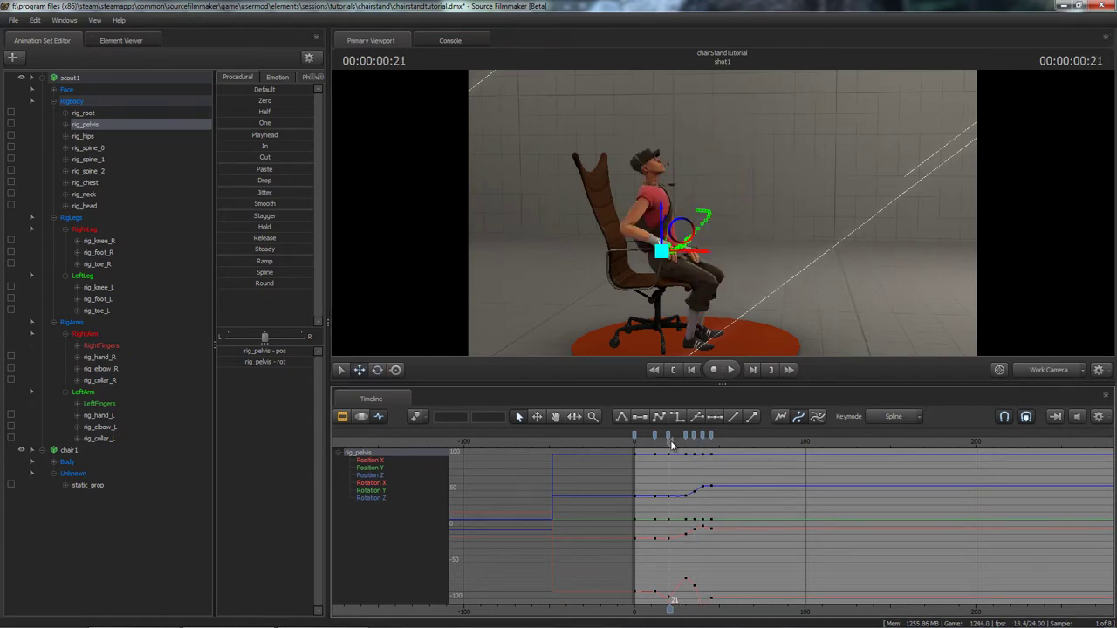
key("space")
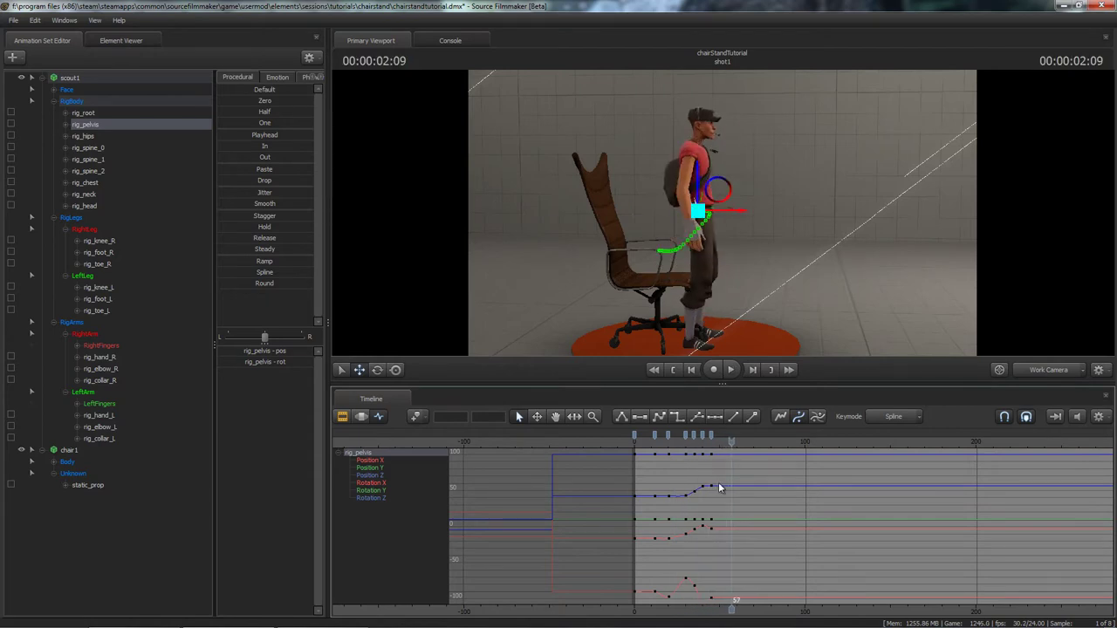
left_click(82, 81)
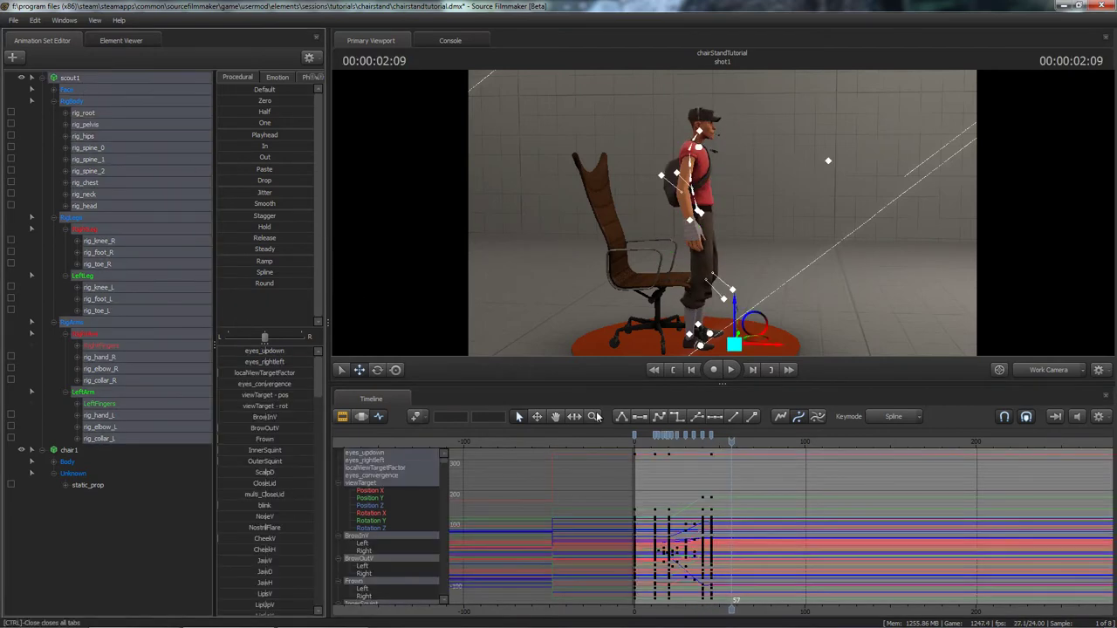
left_click(695, 437)
key("space")
key("space")
left_click(684, 443)
key("space")
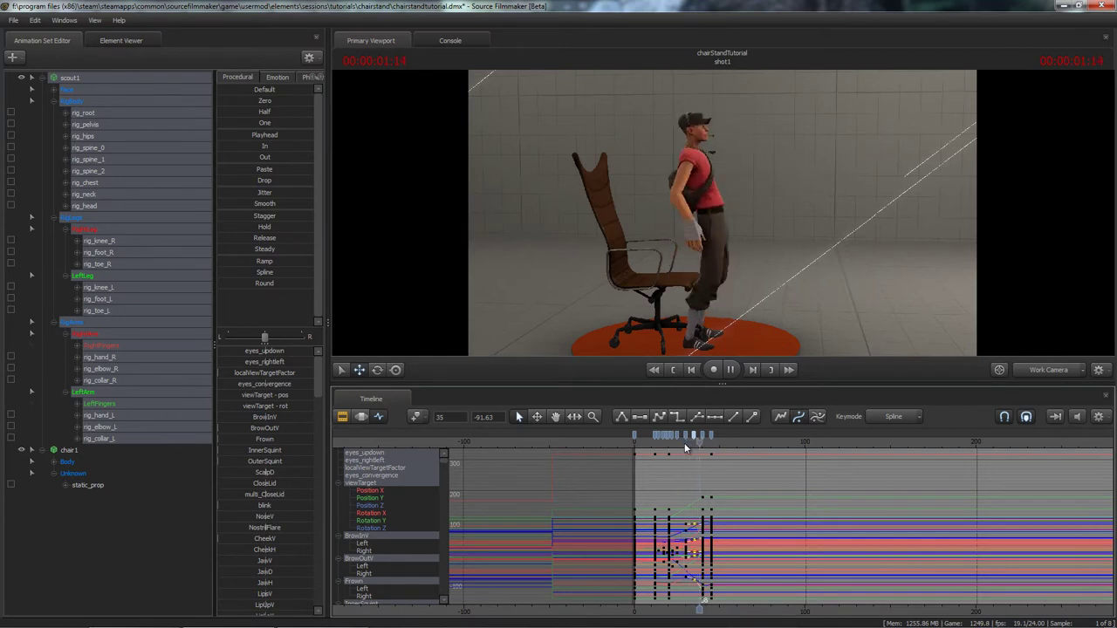
key("space")
mouse_move(684, 443)
left_mouse_down()
mouse_move(690, 451)
mouse_move(673, 442)
left_mouse_up()
key("space")
key("space")
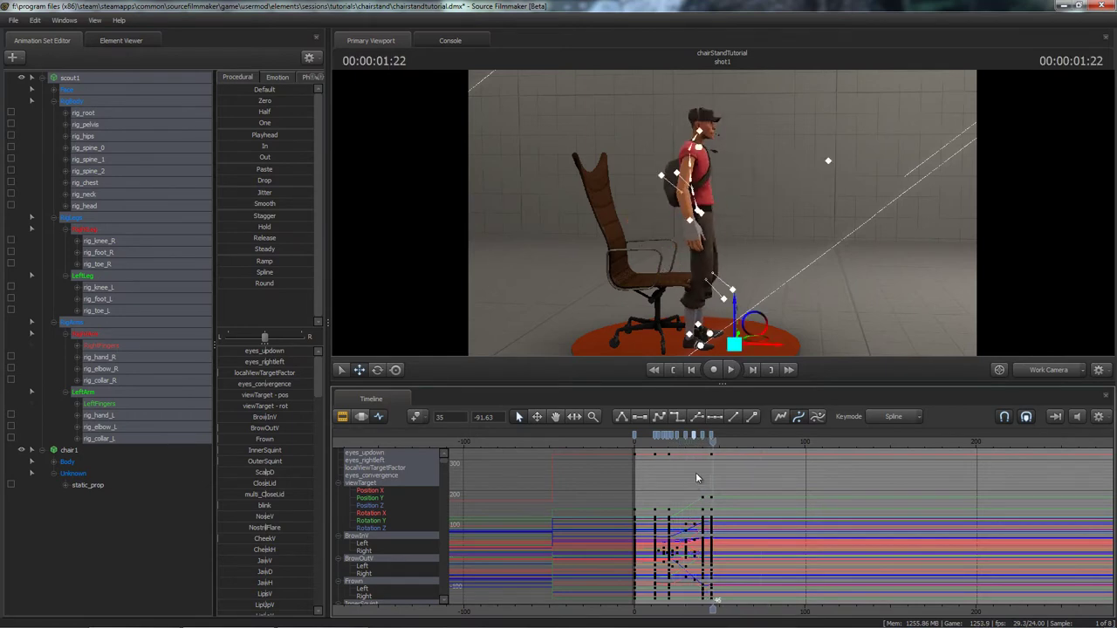
left_click(686, 443)
key("space")
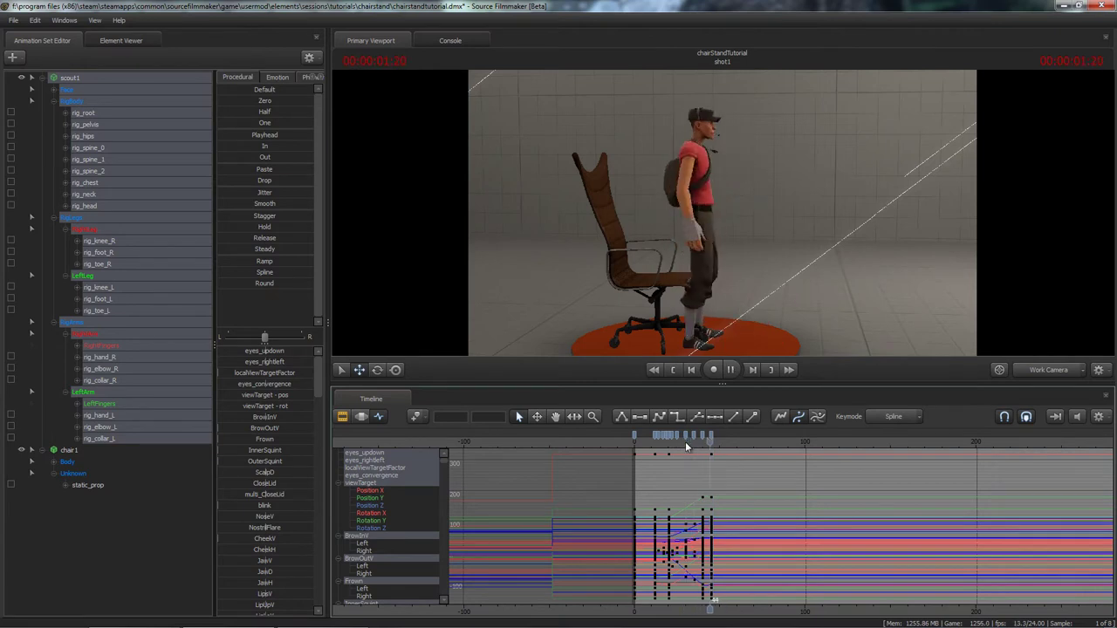
key("space")
left_click(685, 443)
key("space")
key("space")
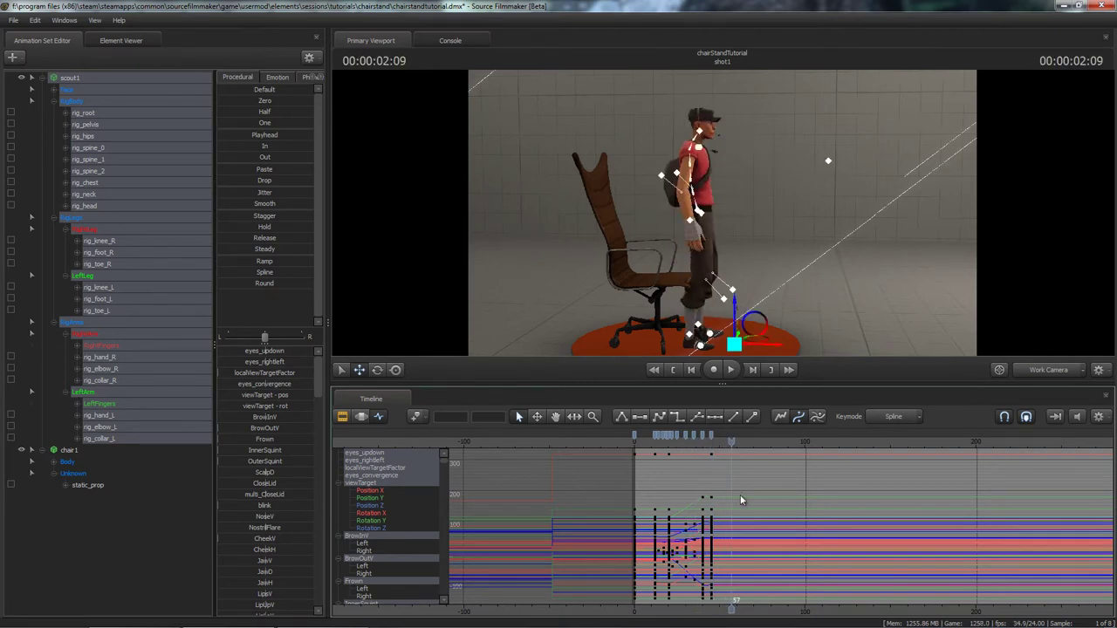
Move the last set of keyframes for the whole scout1 rig to frame 50.
scroll(735, 502, "down", 2)
middle_click_drag(736, 503, 730, 502)
left_click_drag(718, 571, 708, 577)
middle_click_drag(741, 504, 749, 504)
left_click(748, 485)
Replay the end of the rise and examine the settle timing with the RigBody controls selected.
left_click(695, 440)
key("space")
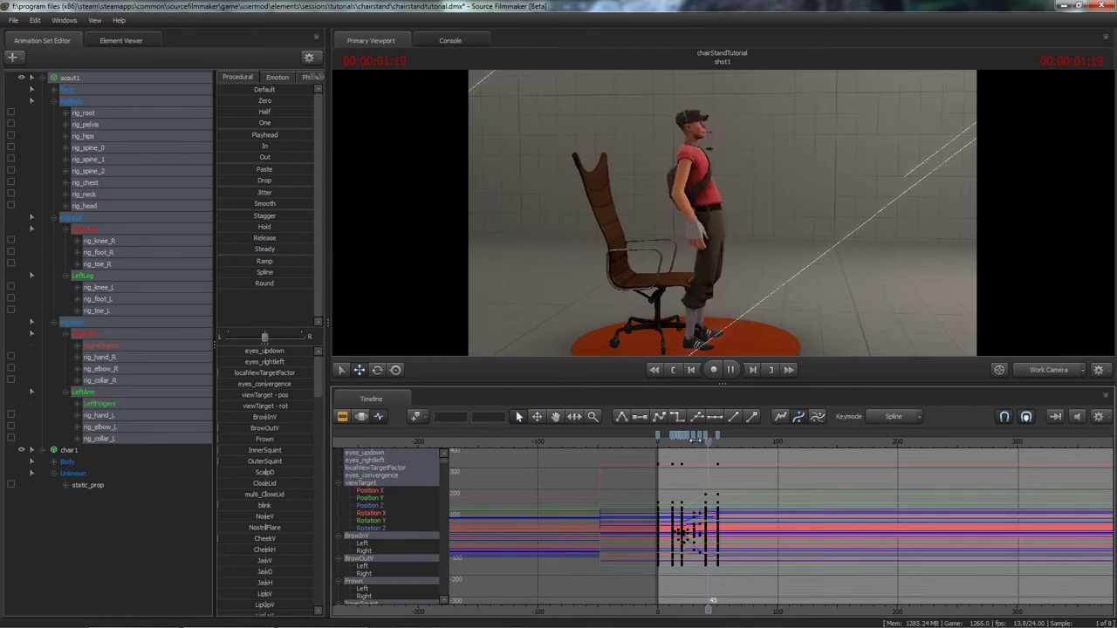
key("space")
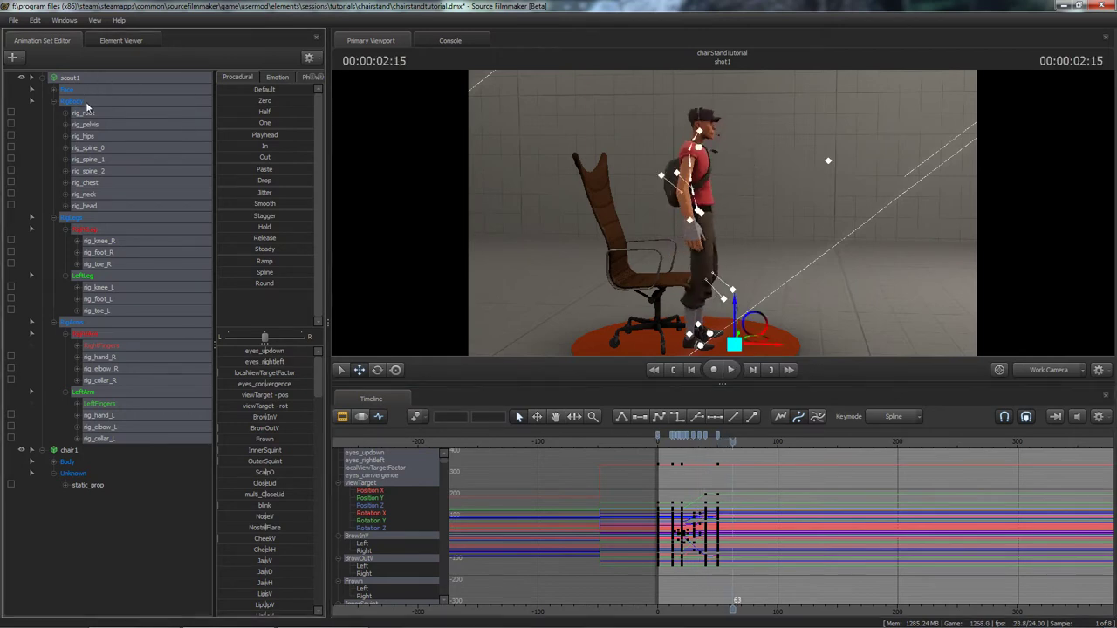
left_click(87, 103)
left_click(696, 440)
key("space")
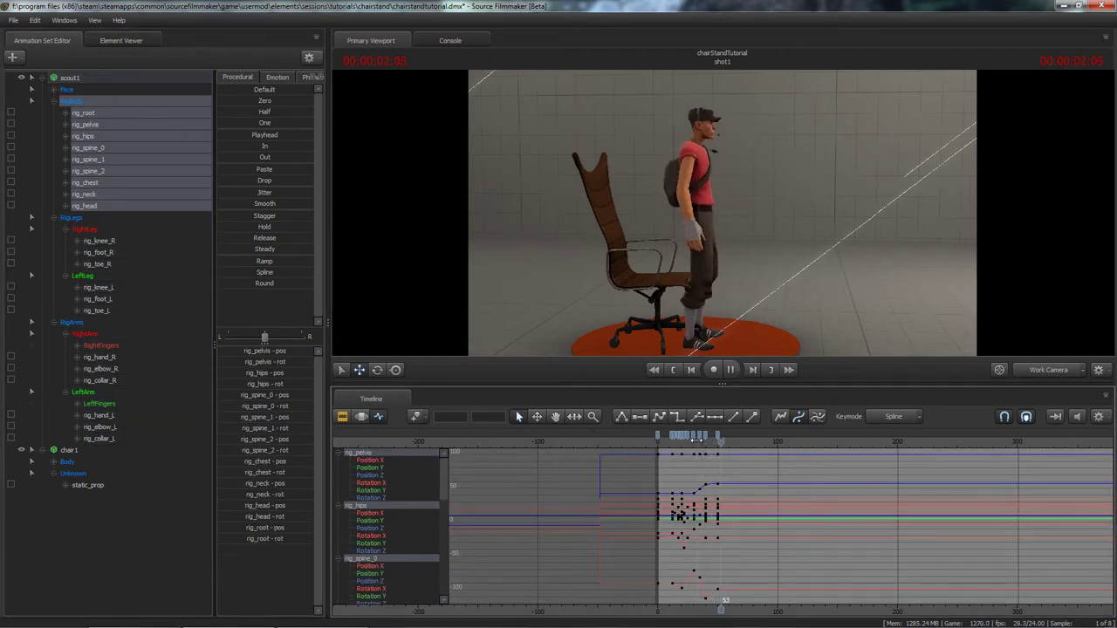
key("space")
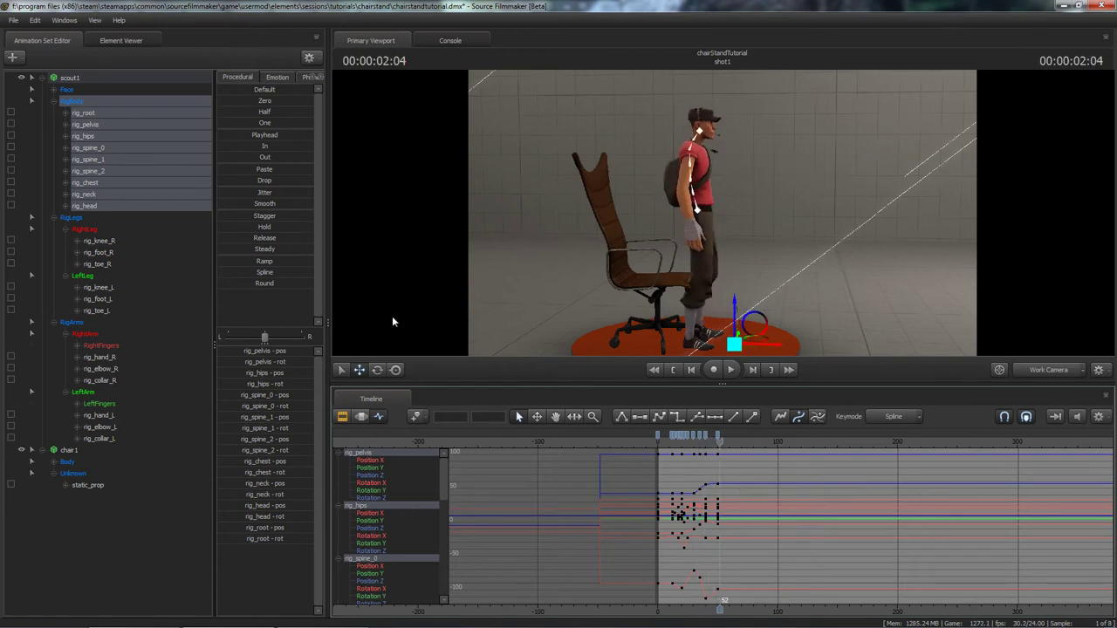
Select the whole scout1 rig and move its last set of keyframes to frame 48.
left_click(87, 81)
scroll(739, 493, "down", 3)
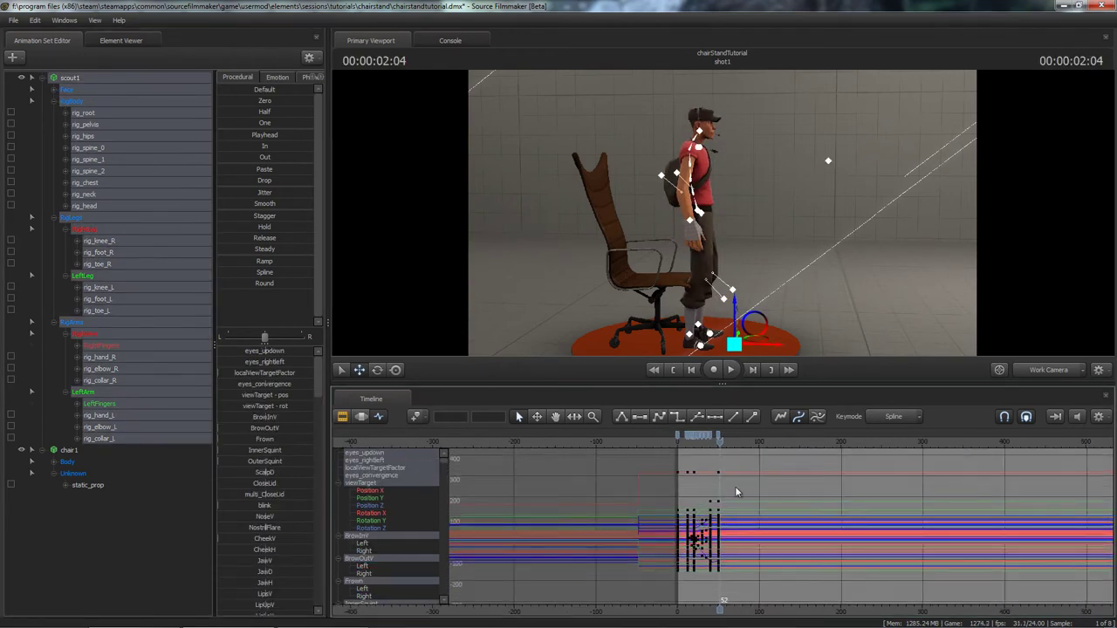
left_click_drag(720, 601, 716, 600)
middle_click_drag(740, 511, 737, 475)
scroll(731, 515, "up", 5)
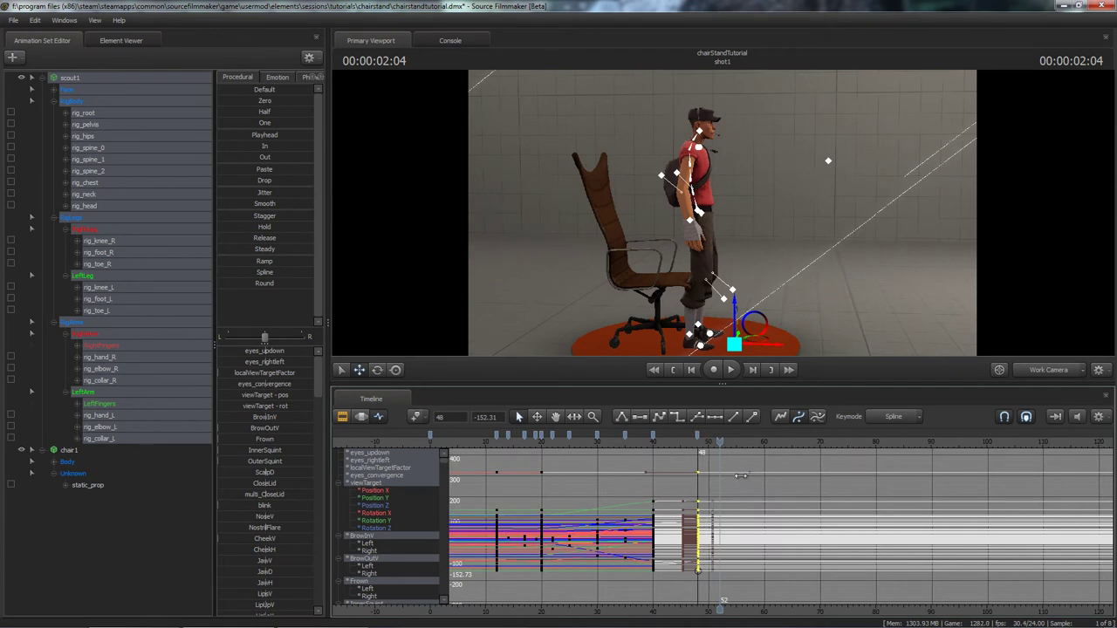
left_click(777, 502)
Select the RigLegs group and replay the rise from around frame 20 to check the adjusted ending.
left_click(97, 225)
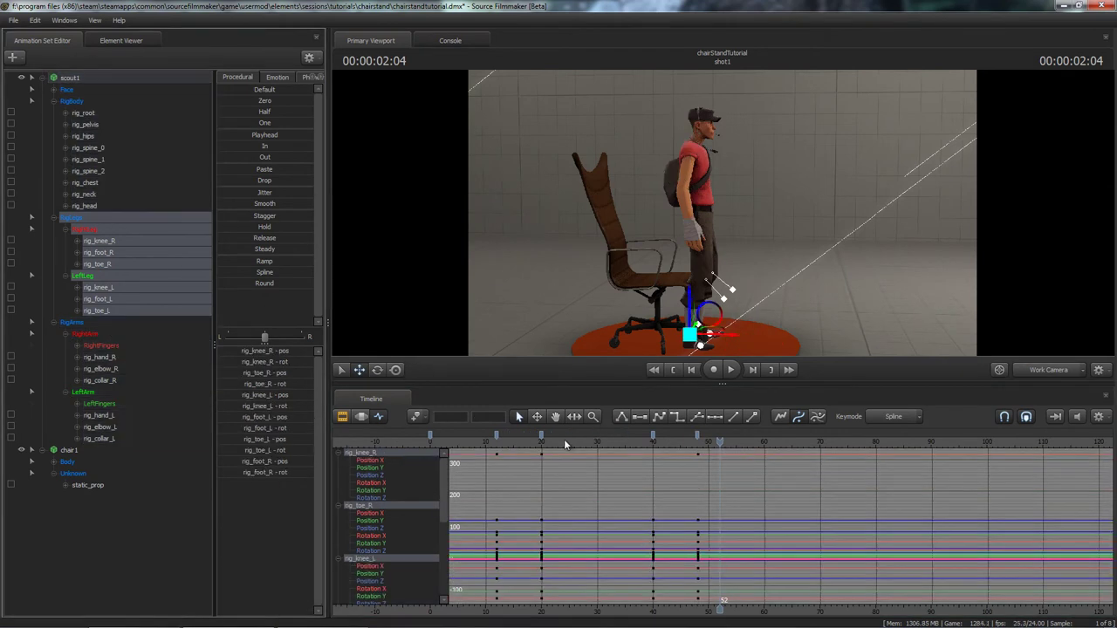
left_click(560, 442)
key("space")
key("space")
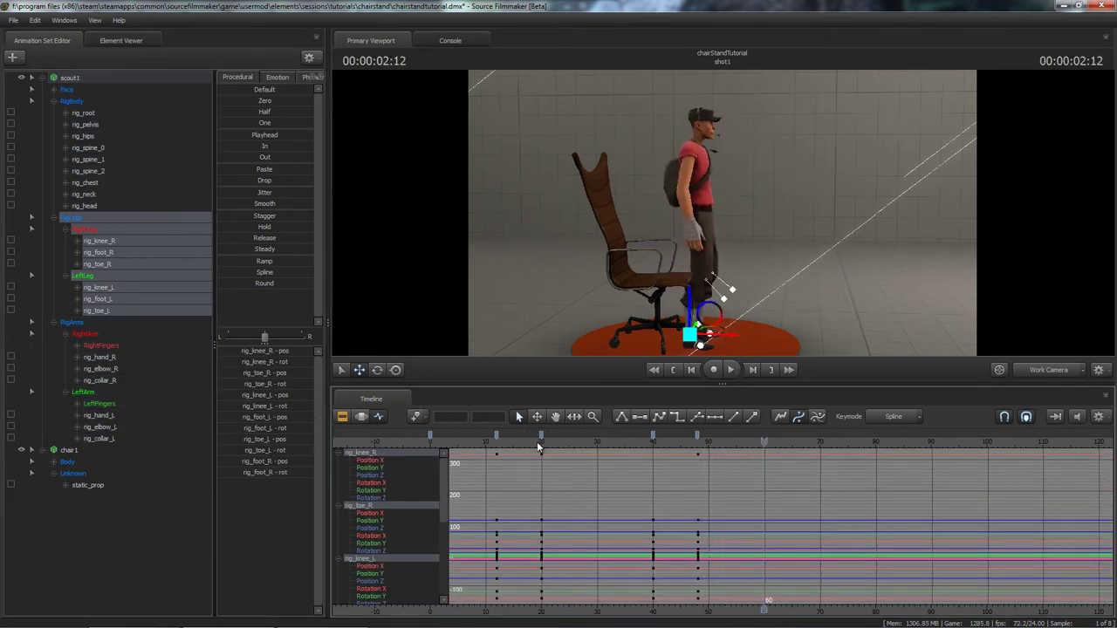
left_click(537, 443)
key("space")
key("space")
left_click(538, 445)
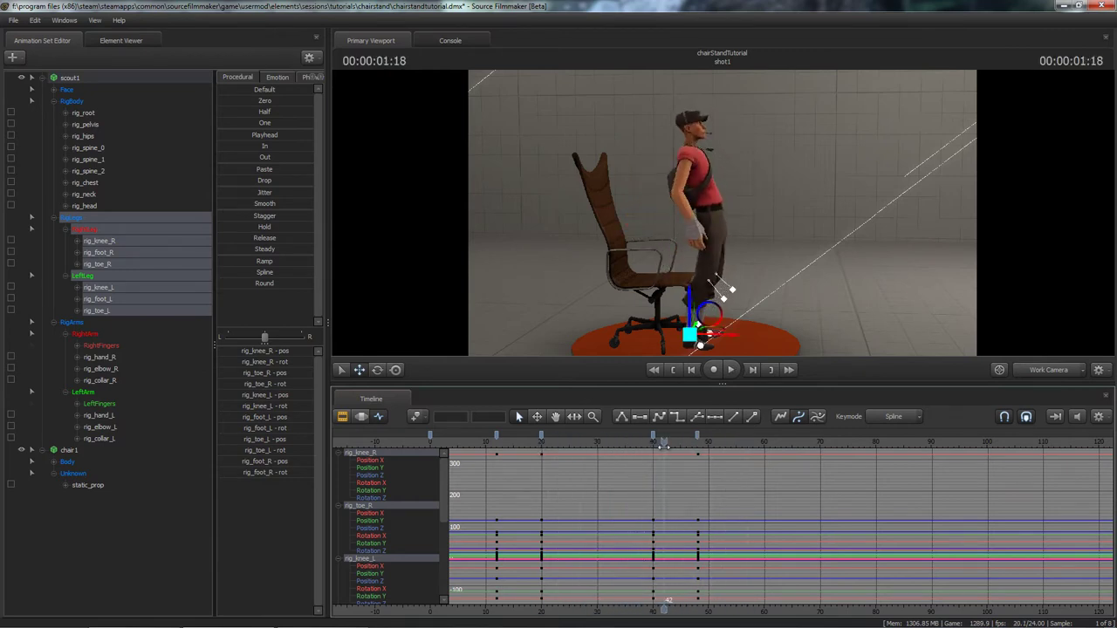
Scrub and replay the motion from the seated pose to standing to examine the poses and timing.
left_click_drag(664, 447, 592, 451)
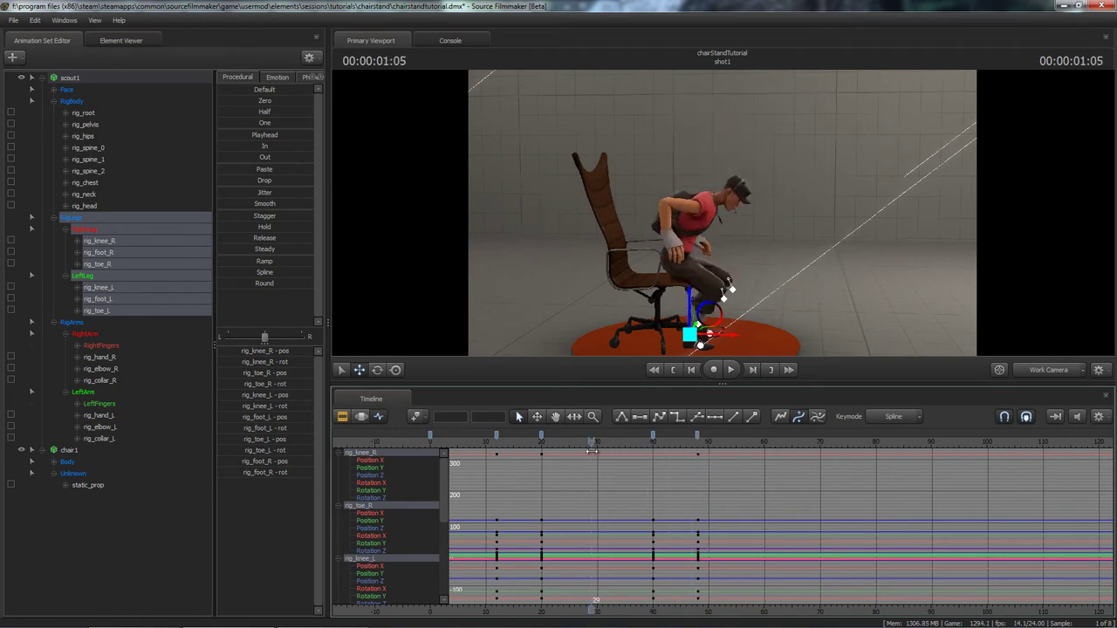
key("space")
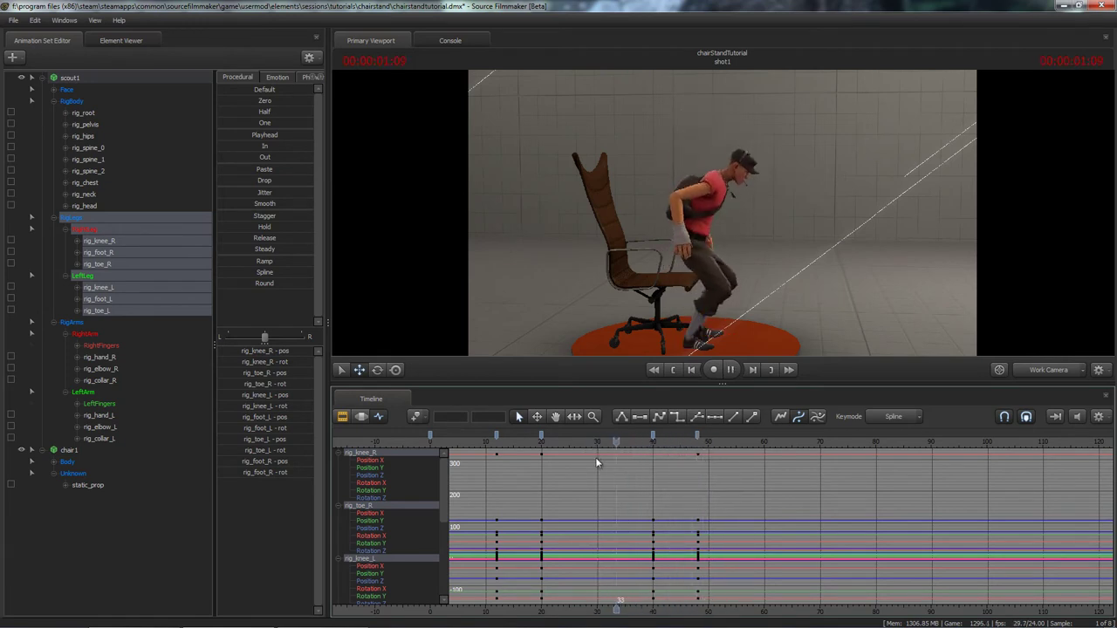
key("space")
left_click_drag(615, 445, 543, 443)
key("space")
key("space")
left_click(489, 447)
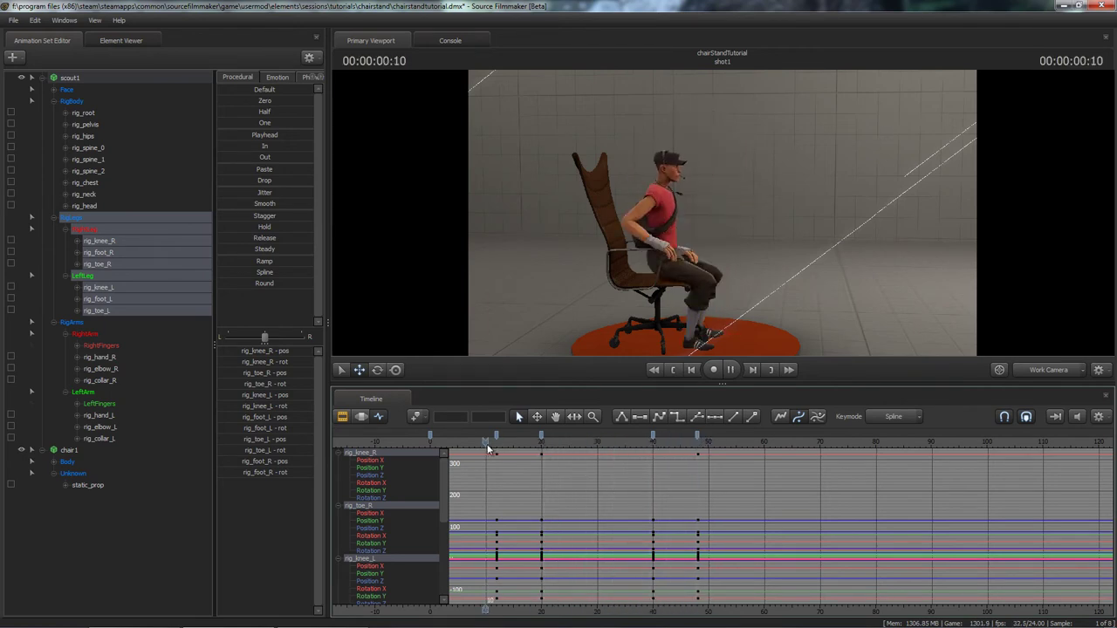
key("space")
key("space")
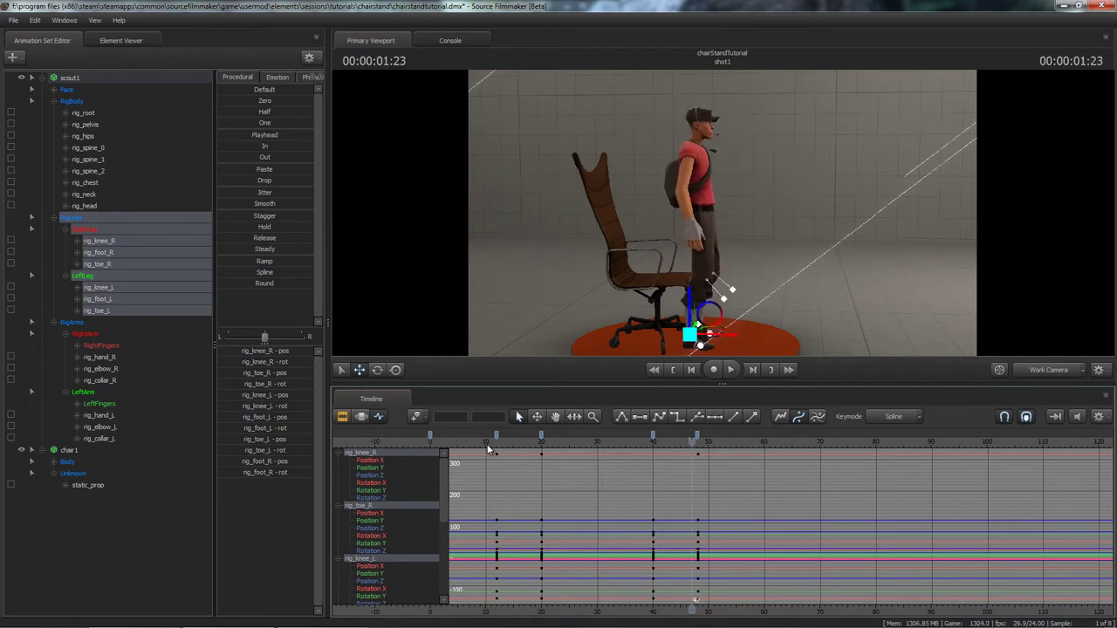
scroll(489, 449, "down", 3)
left_click(540, 444)
key("space")
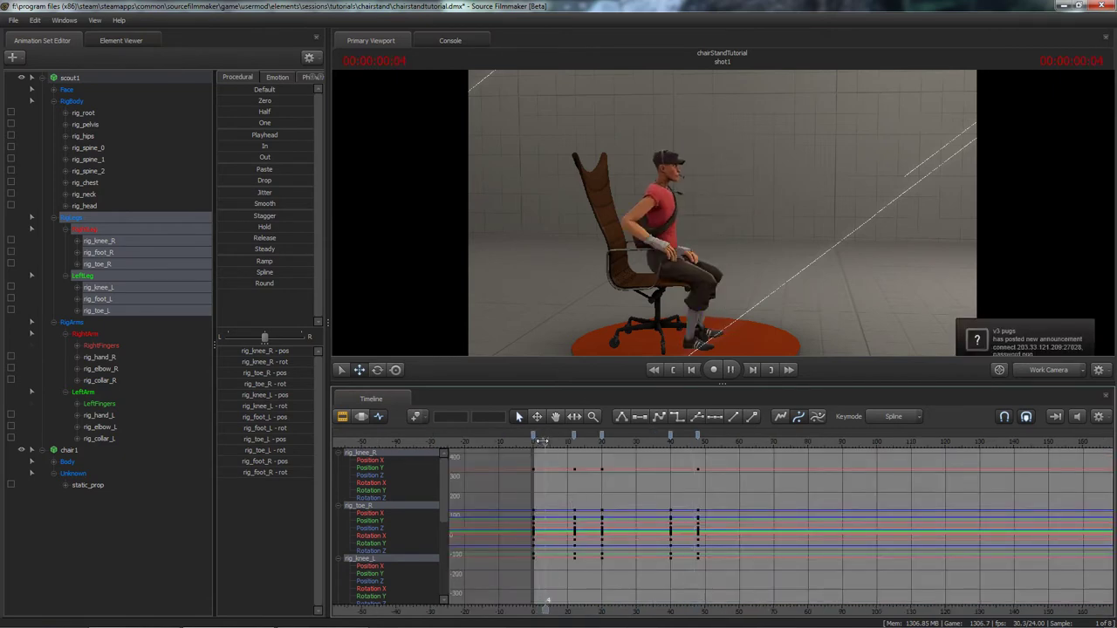
left_click_drag(542, 444, 569, 442)
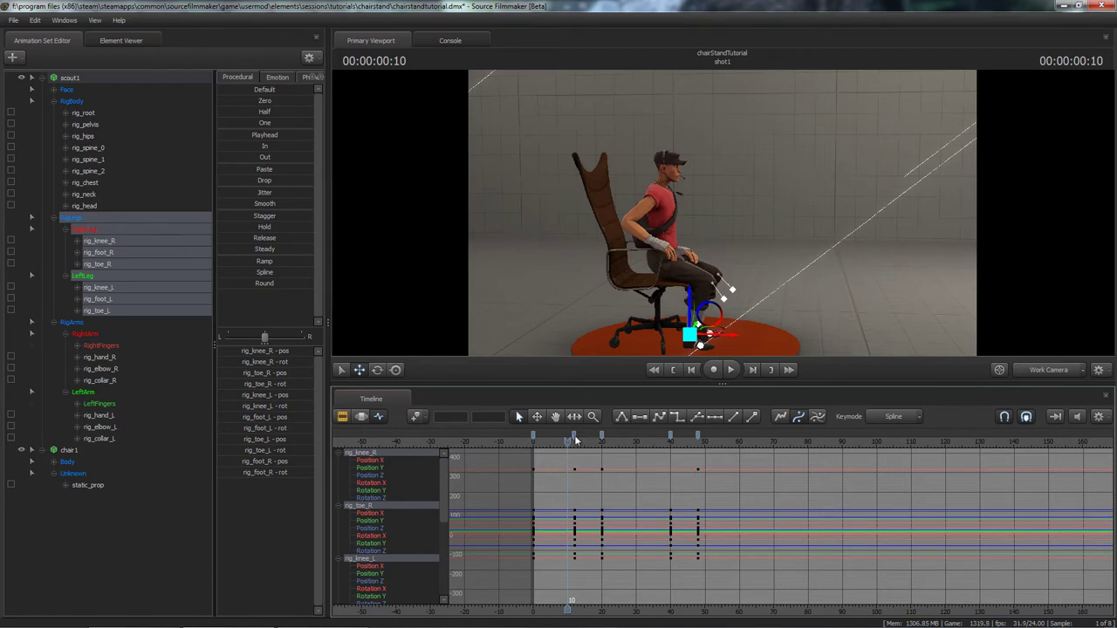
key("space")
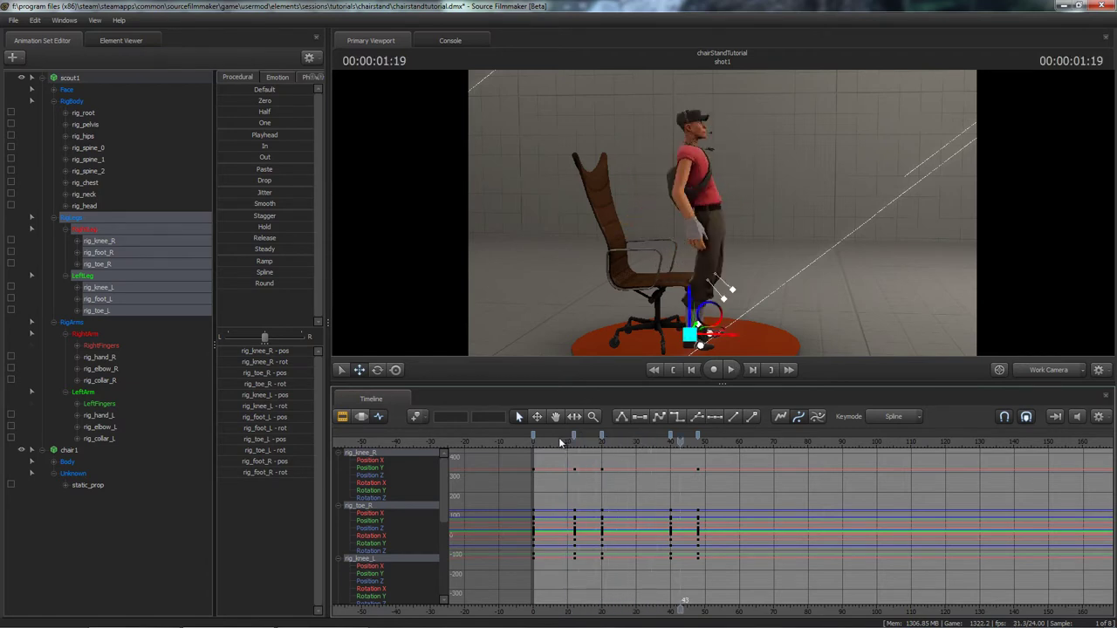
Select the rig_neck and rig_head controls and rotate them downward at frame 30.
left_click_drag(562, 443, 637, 441)
left_click(739, 175, "ctrl")
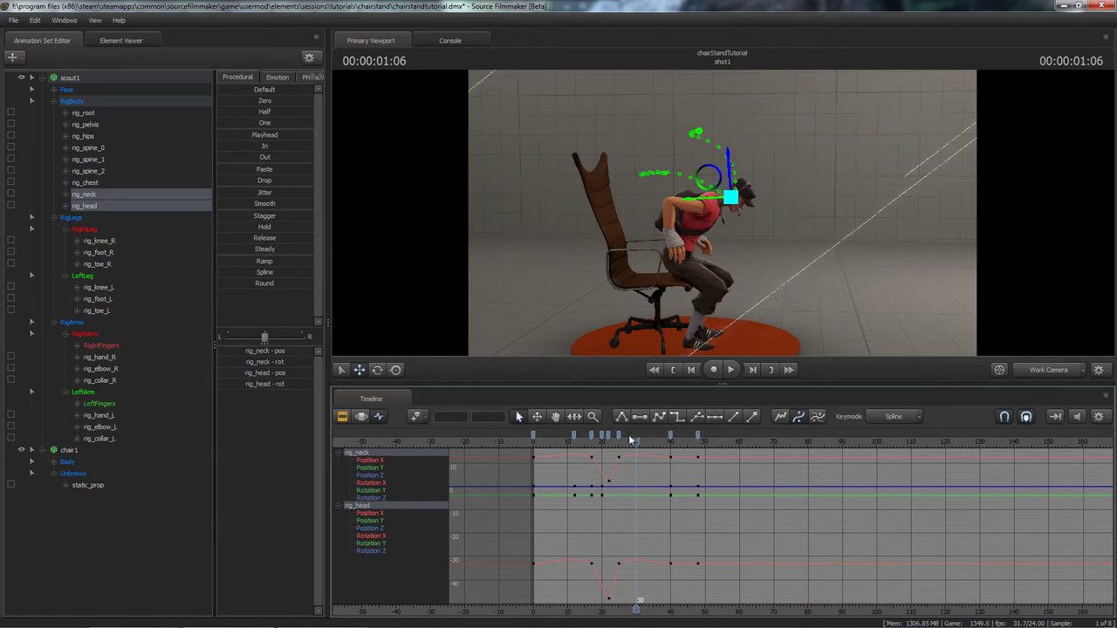
left_click_drag(636, 442, 636, 443)
key("e")
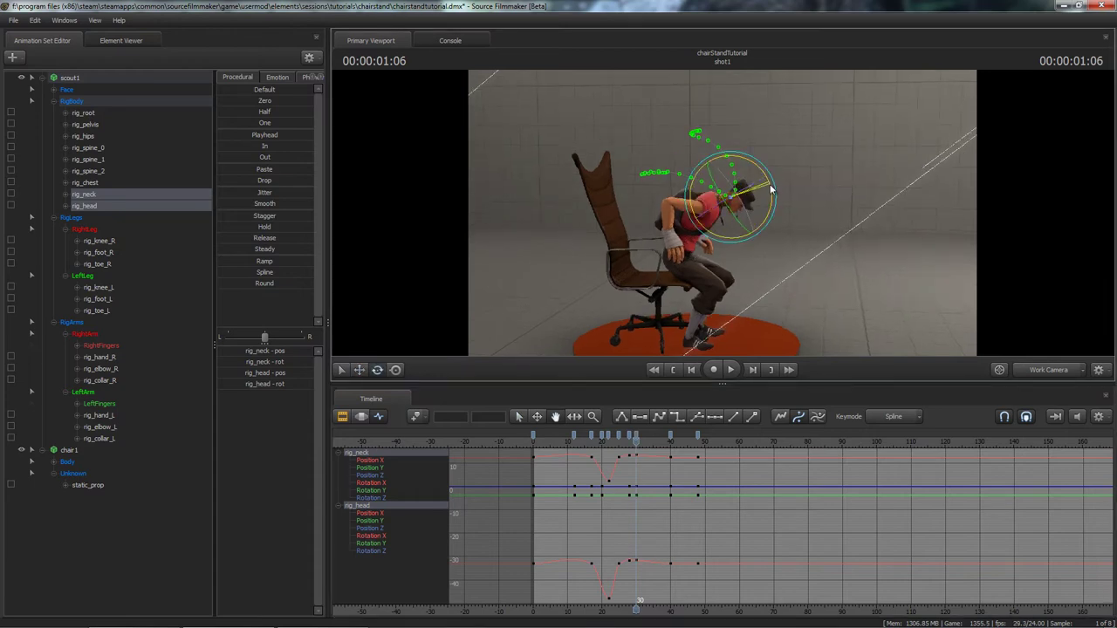
left_click_drag(771, 190, 773, 194)
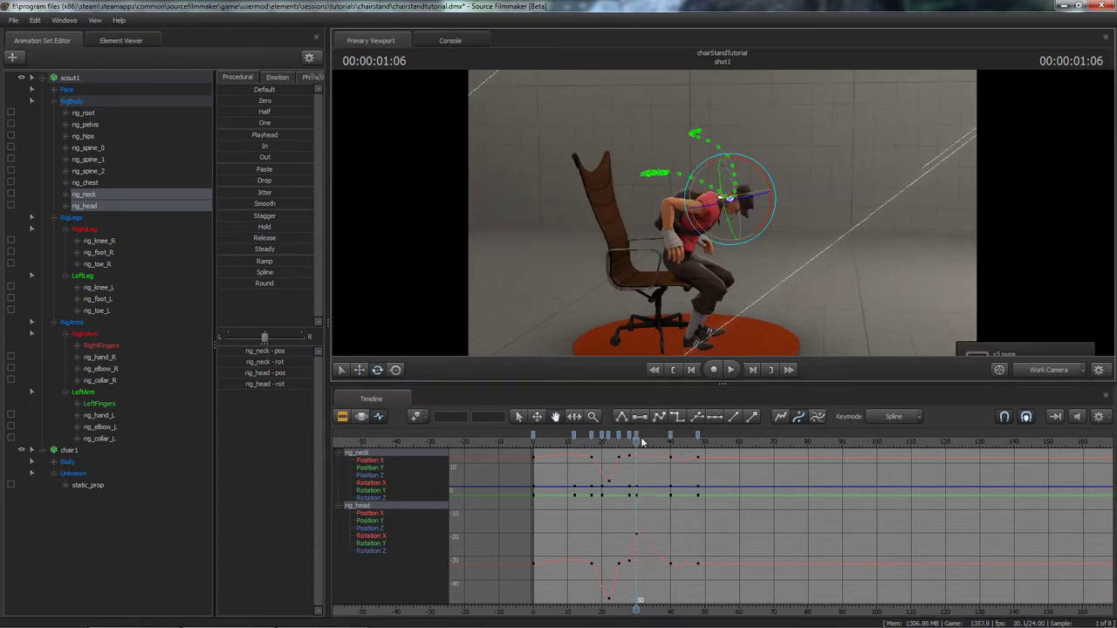
Replay the rise from around frame 20 to check the new neck and head motion.
scroll(631, 479, "down", 3)
left_click_drag(631, 484, 632, 502)
left_click_drag(637, 446, 630, 445)
key("space")
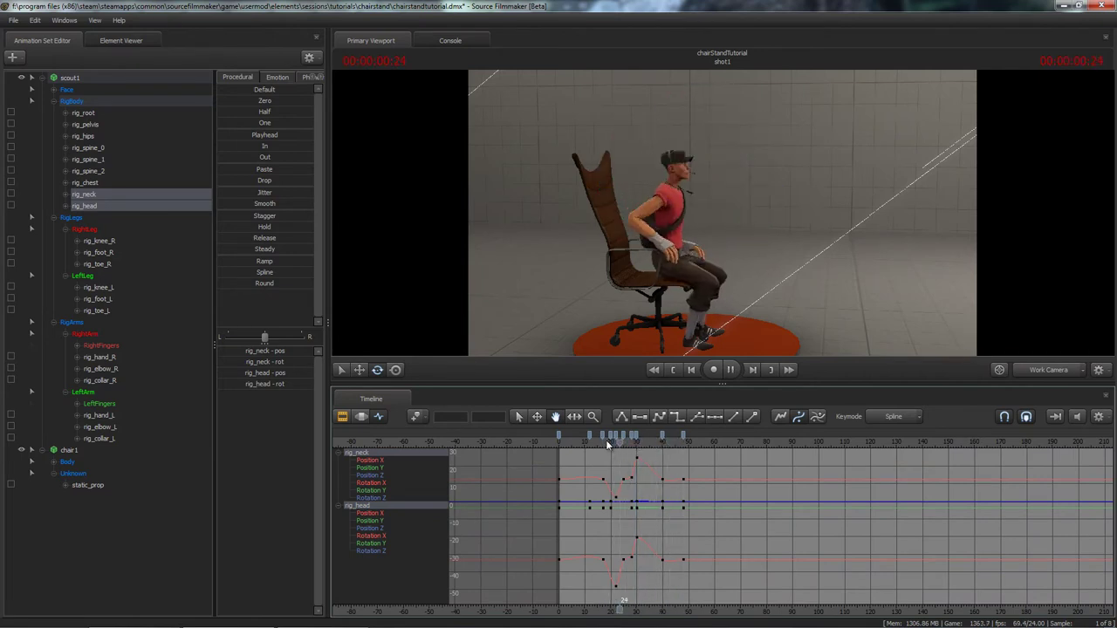
key("space")
left_click(599, 440)
key("space")
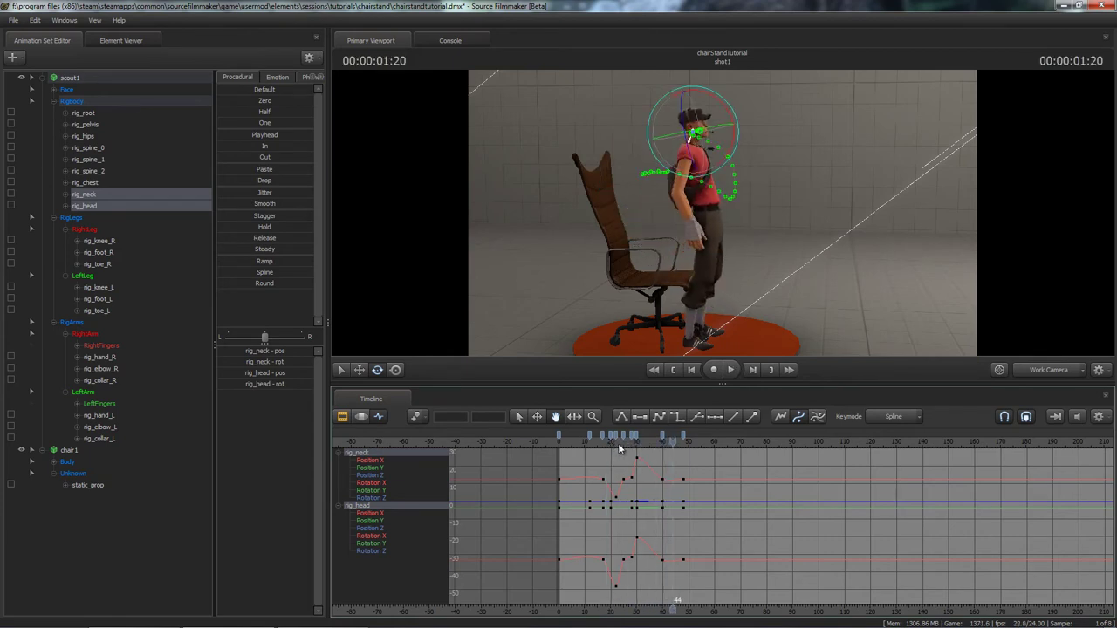
Try deleting the rig_neck and rig_head keyframes at frame 28.
scroll(649, 483, "up", 8)
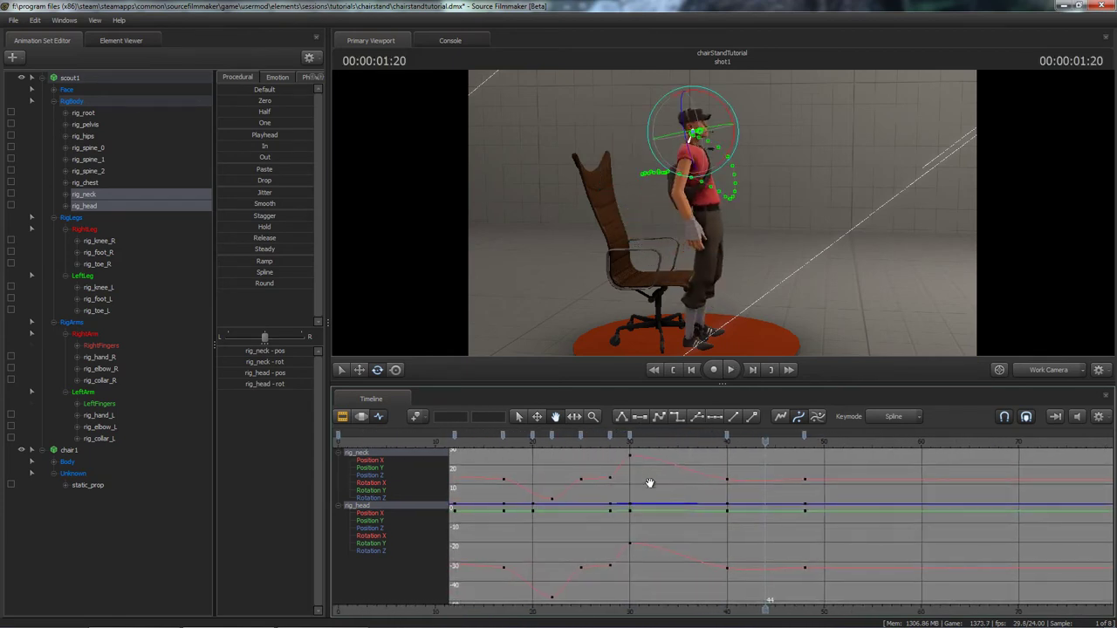
left_click(650, 442)
left_click_drag(650, 444, 634, 444)
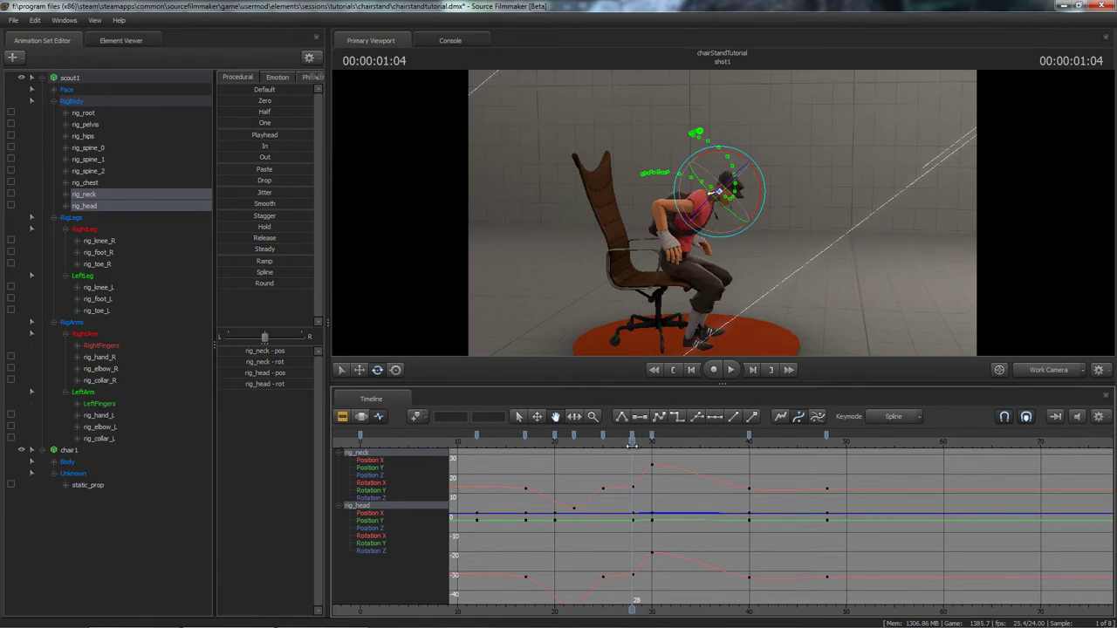
mouse_move(632, 442)
left_mouse_down()
mouse_move(652, 443)
mouse_move(630, 445)
left_mouse_up()
left_click_drag(638, 590, 638, 588)
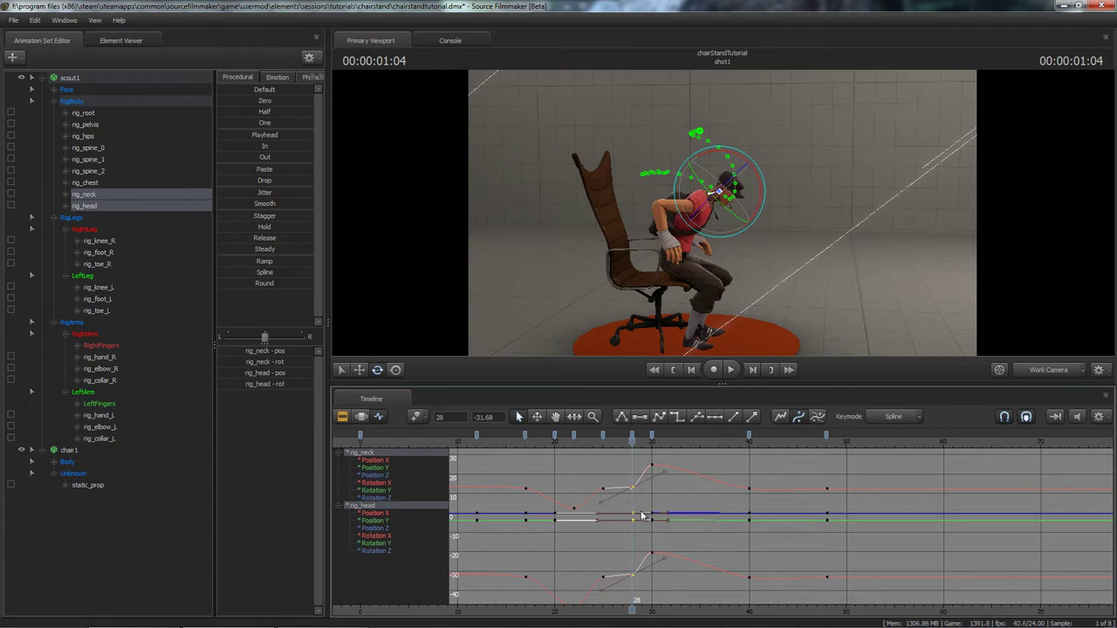
scroll(641, 516, "up", 1)
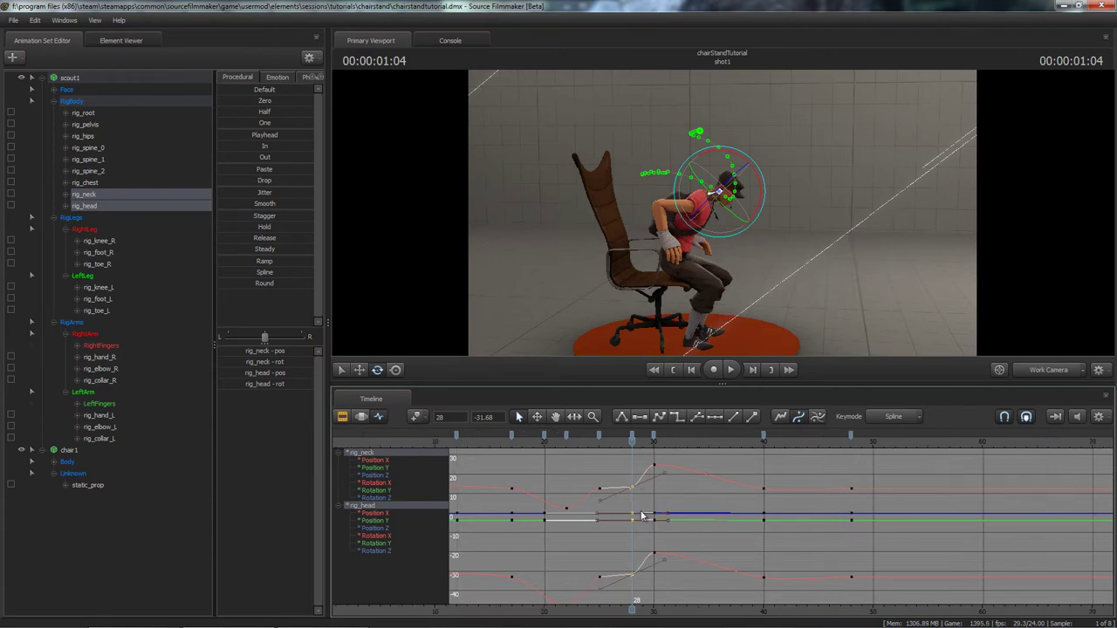
key("Delete")
scroll(675, 511, "down", 3)
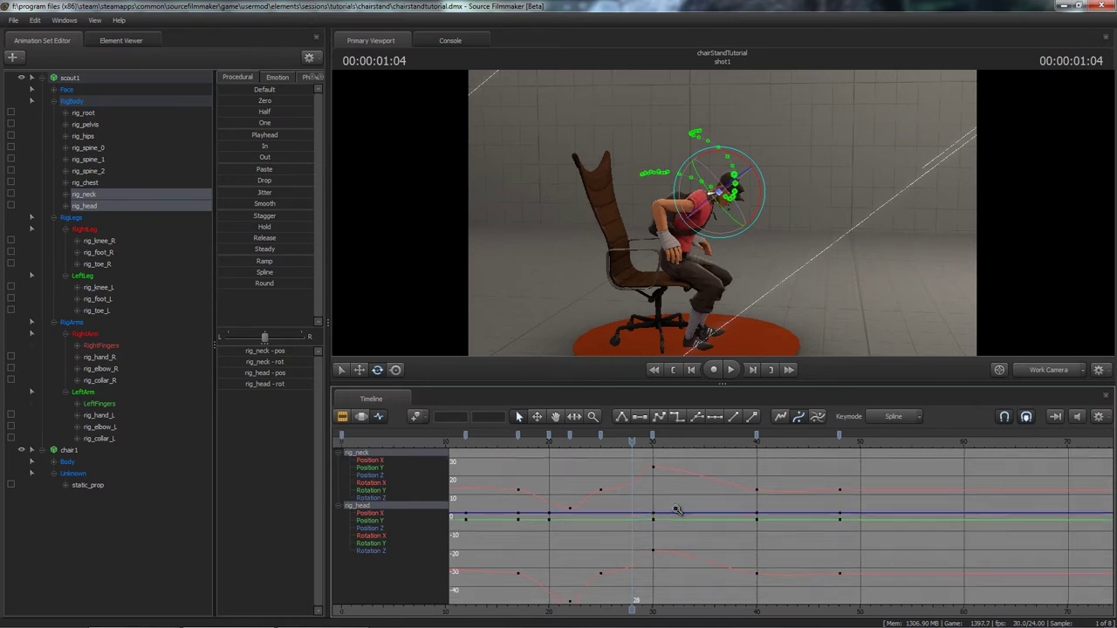
Compare the neck and head curves with and without the frame 28 keyframes by undoing and reapplying the deletion.
key("ctrl+z")
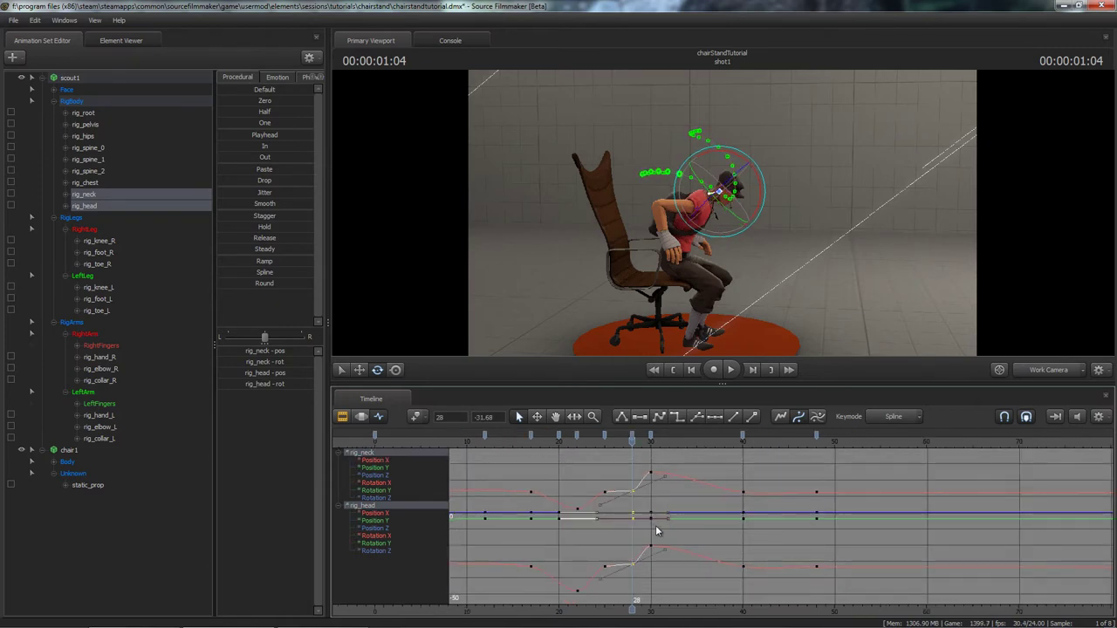
scroll(656, 526, "up", 3)
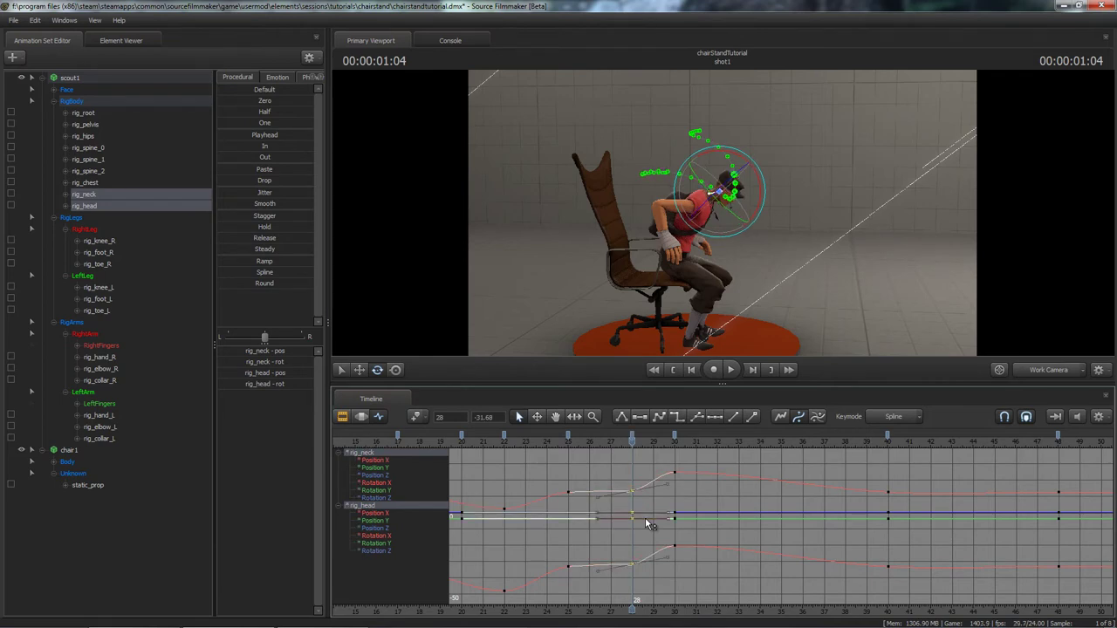
key("ctrl+y")
key("ctrl+z")
key("ctrl+y")
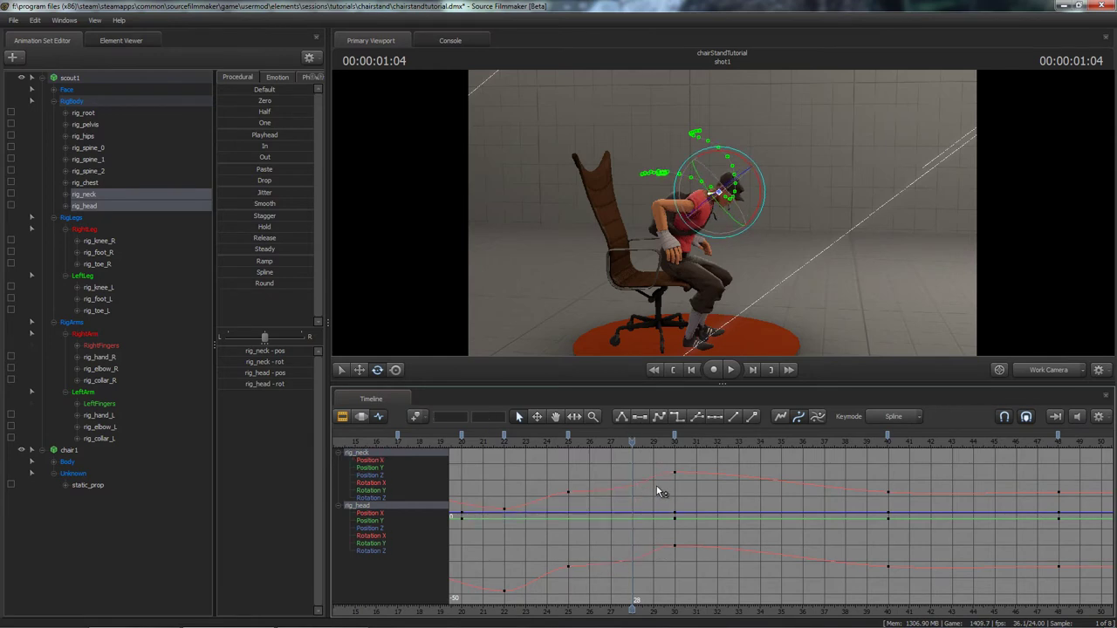
key("ctrl+z")
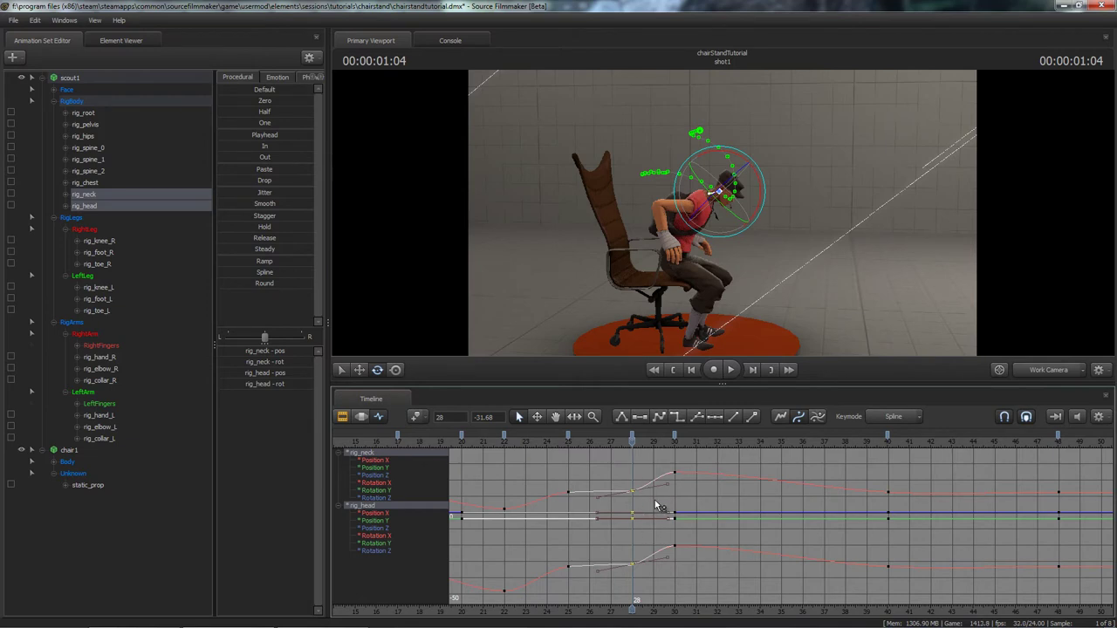
key("Delete")
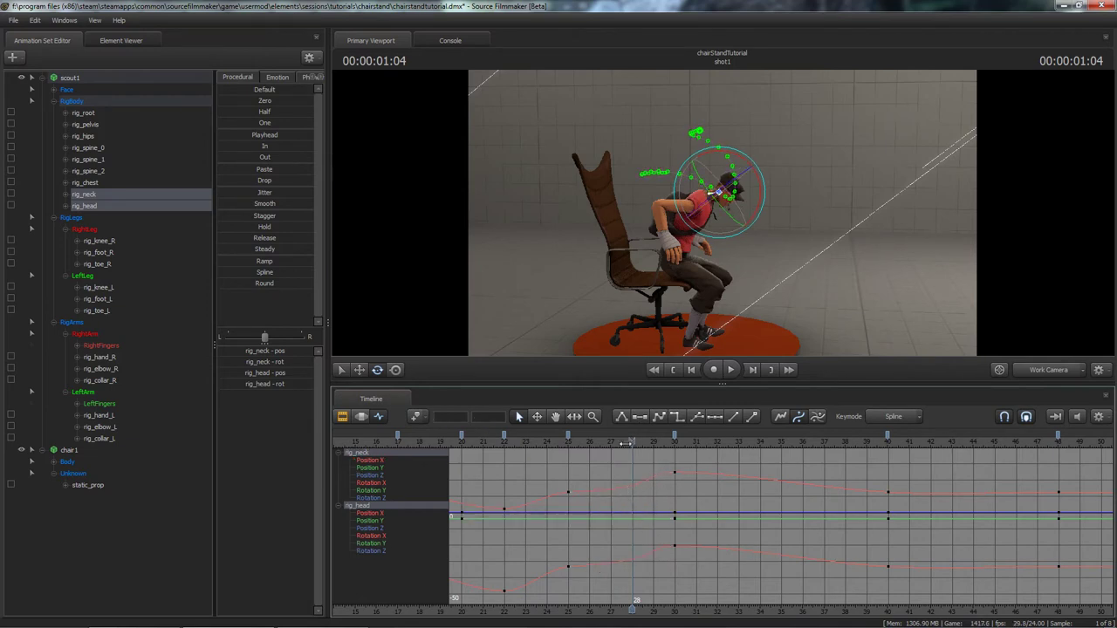
Replay the rise without the frame 28 neck and head keyframes, and undo their deletion.
left_click_drag(625, 443, 549, 449)
key("space")
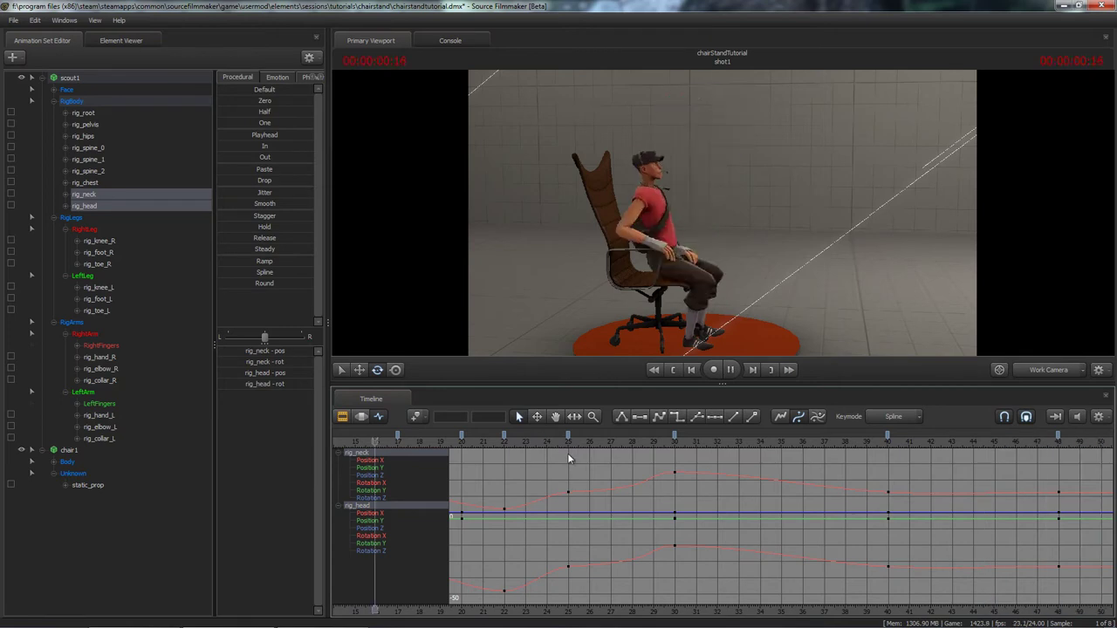
key("space")
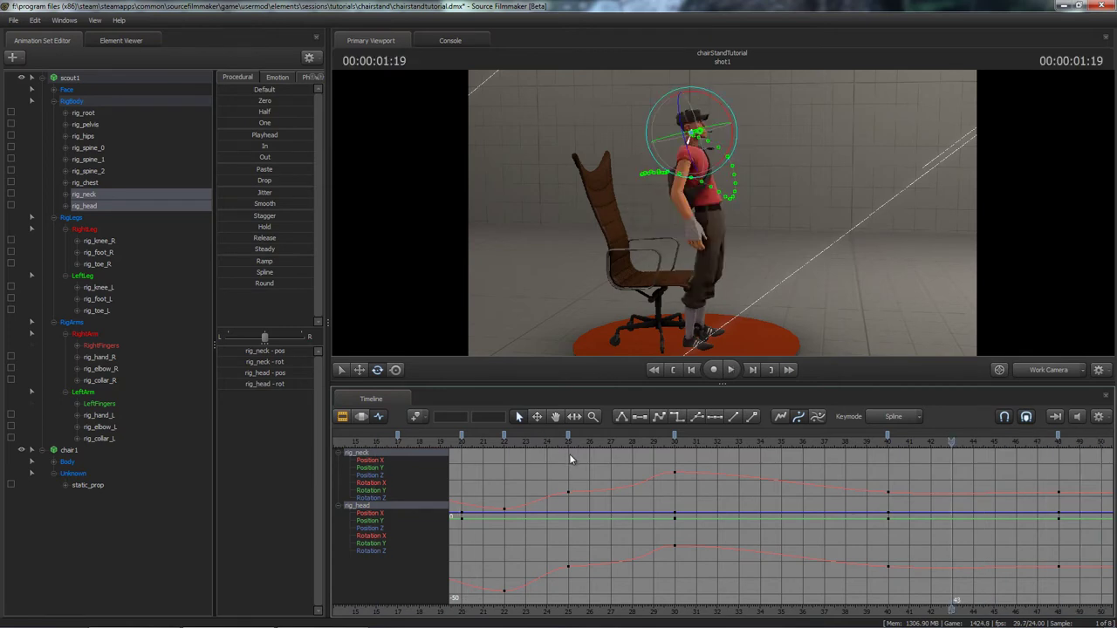
key("ctrl+z")
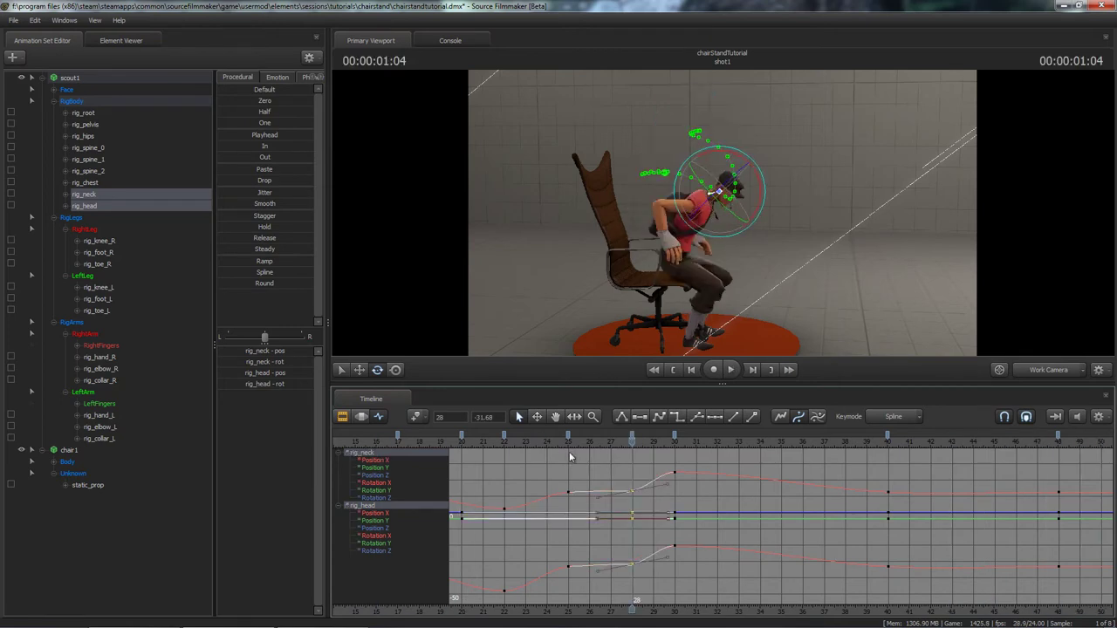
Replay the rise repeatedly from around frame 23 with the frame 28 neck and head keyframes in place.
left_click(551, 442)
key("space")
key("space")
left_click(539, 442)
key("space")
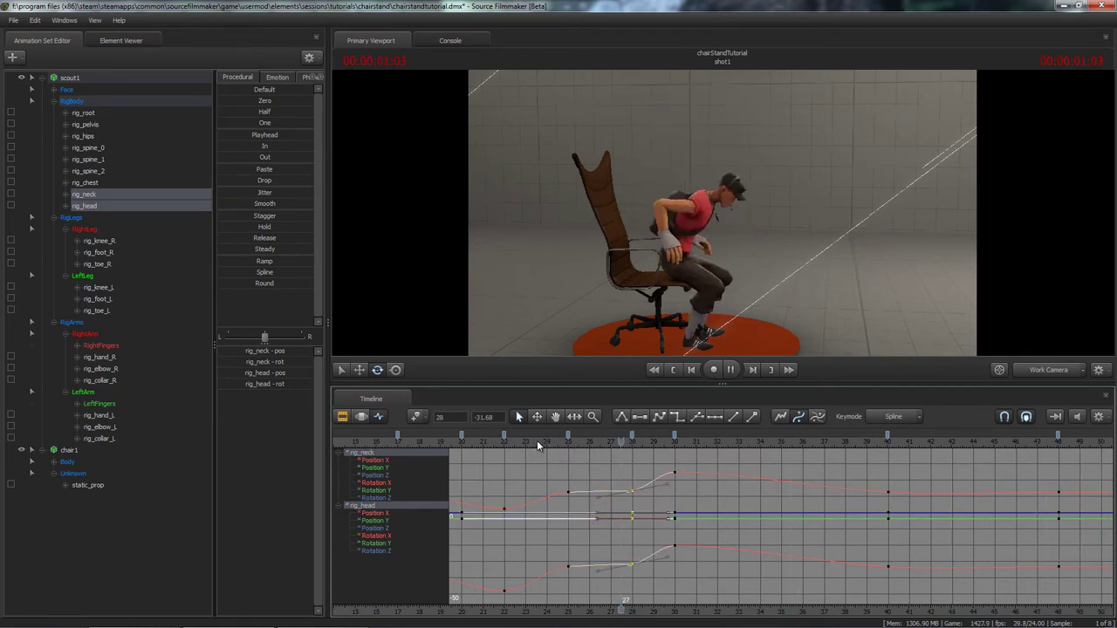
key("space")
left_click(533, 443)
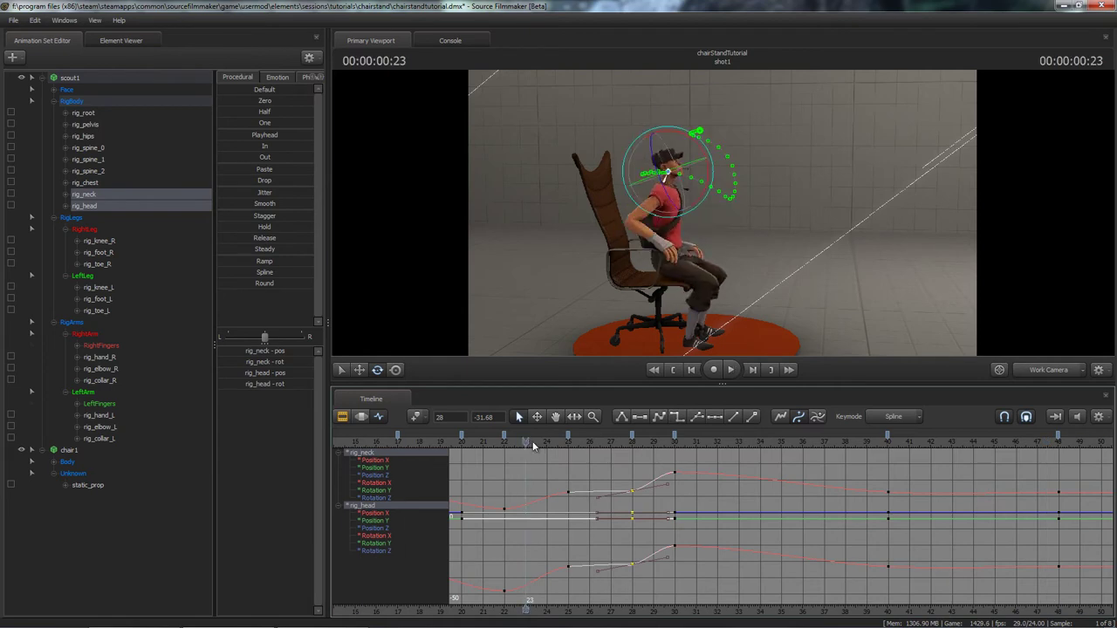
key("space")
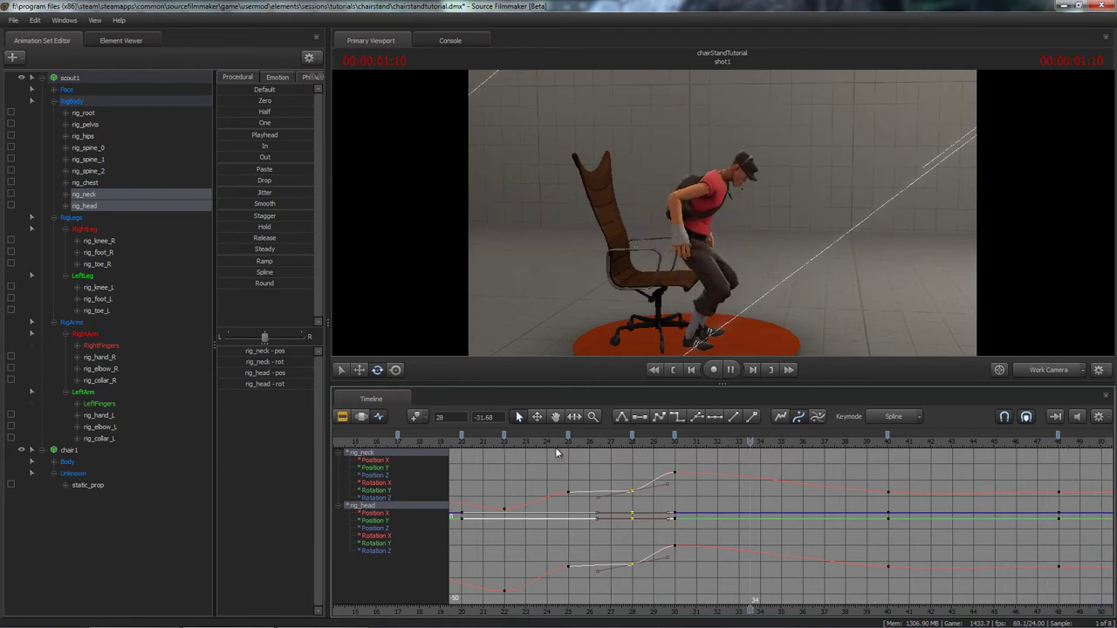
key("space")
Select the rig_pelvis control, inspect its pose at frame 40 and replay the rise to check the hip motion.
left_click(708, 212, "ctrl")
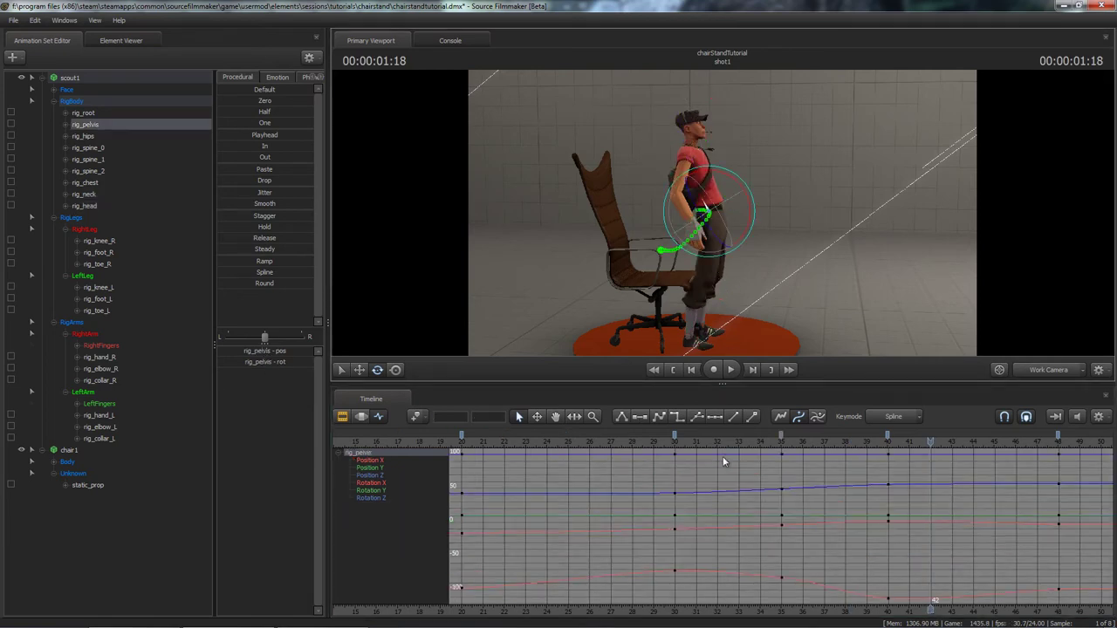
scroll(714, 494, "down", 4)
mouse_move(807, 442)
left_mouse_down()
mouse_move(755, 443)
mouse_move(791, 454)
left_mouse_up()
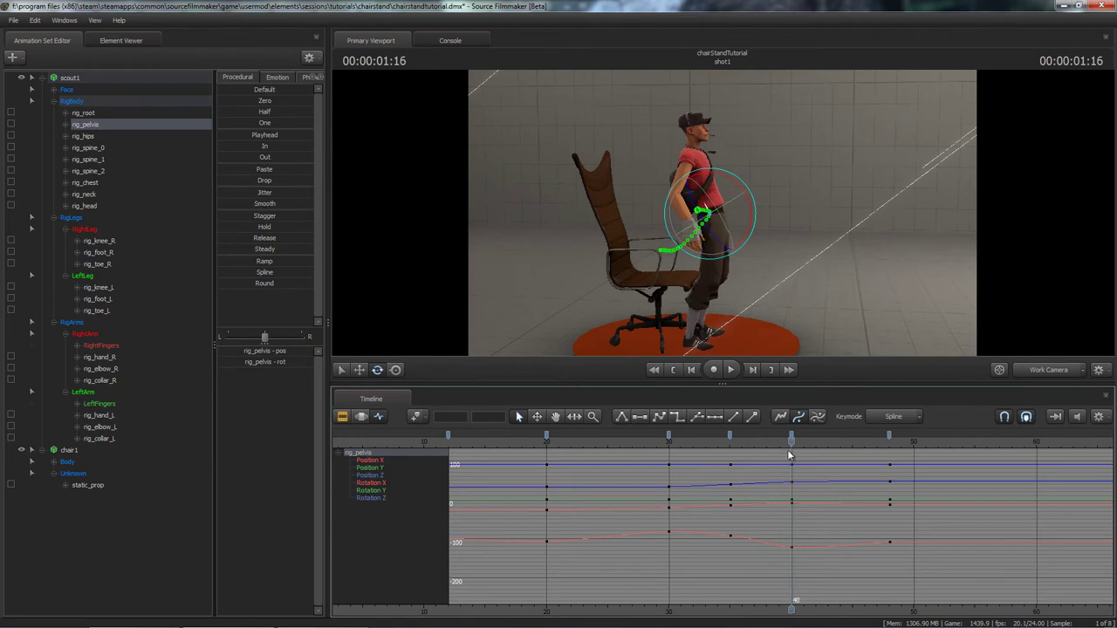
left_click(710, 288)
key("w")
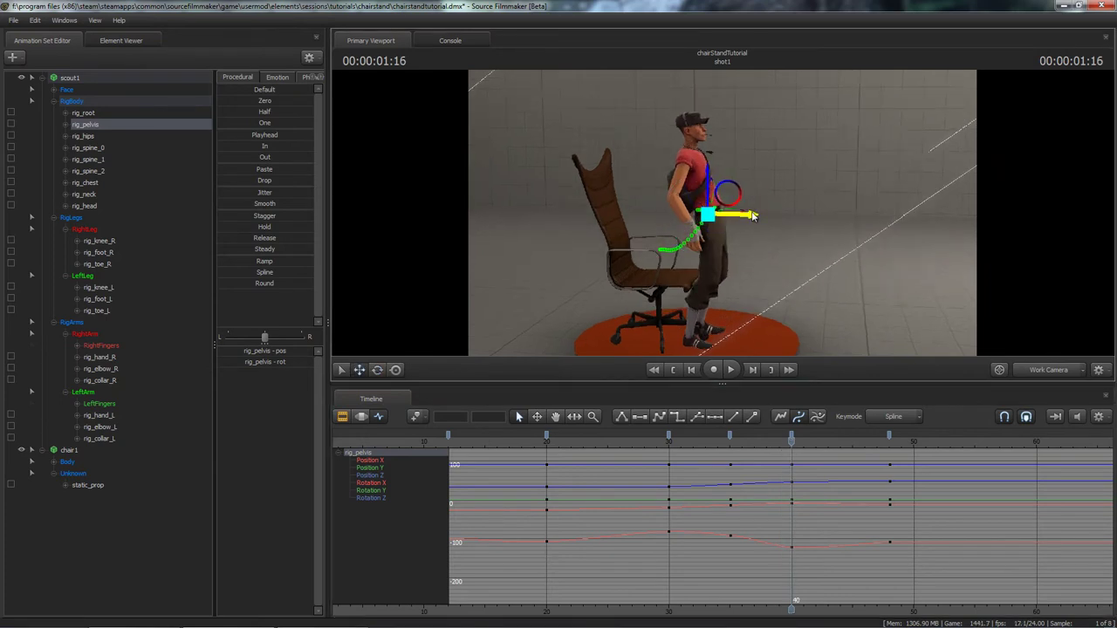
left_click_drag(789, 448, 701, 443)
key("space")
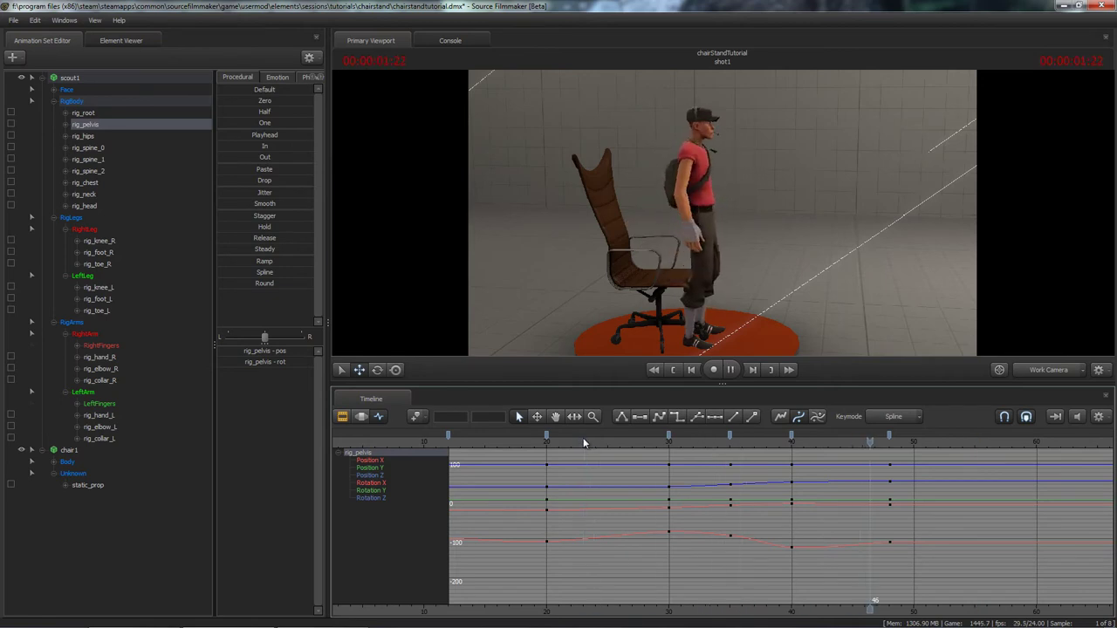
key("space")
left_click(548, 442)
key("space")
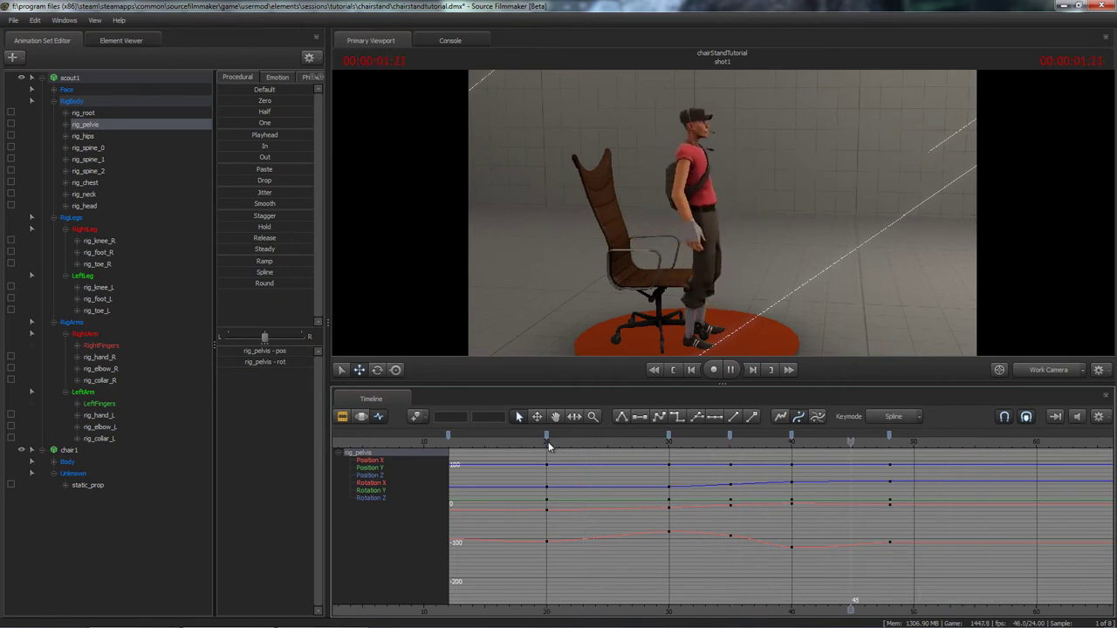
key("space")
Select the rig_hand_R control and examine the standing pose at frame 47 from both sides of the Scout.
left_click(682, 222, "ctrl")
key("w")
left_click_drag(661, 286, 622, 302)
scroll(559, 479, "down", 5)
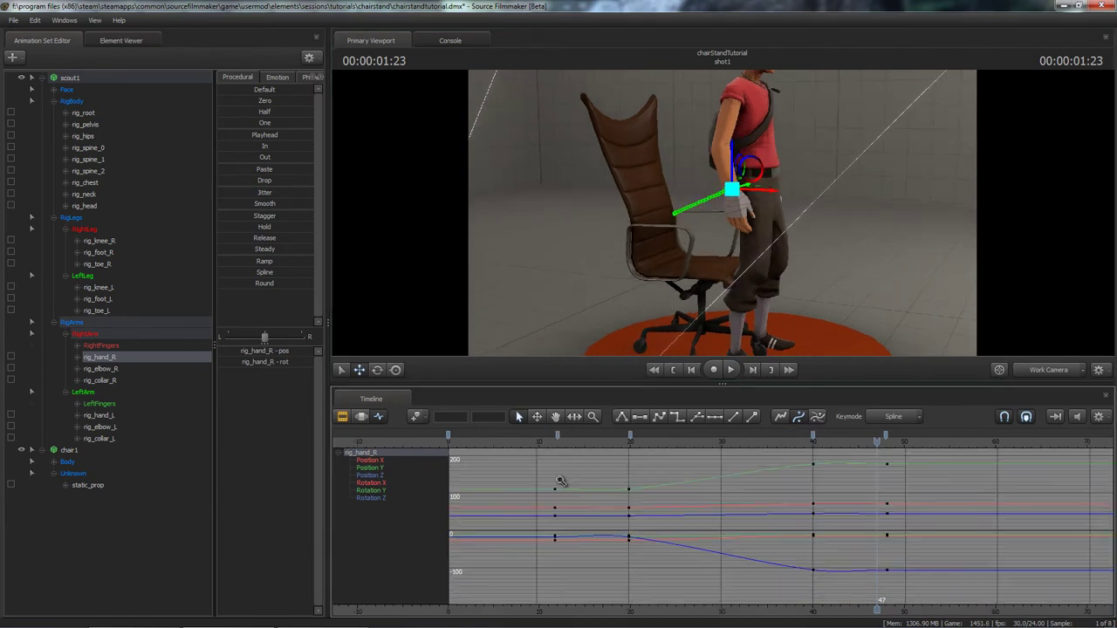
key("s")
left_click_drag(735, 306, 749, 175)
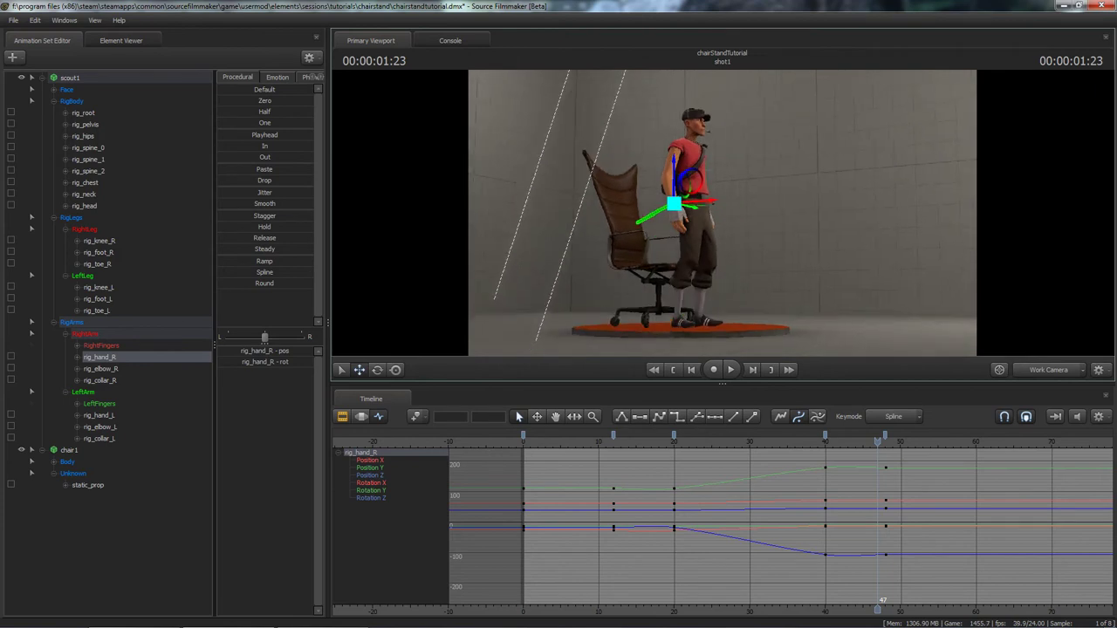
mouse_move(723, 218)
left_mouse_down("alt")
mouse_move(746, 253)
mouse_move(723, 216)
mouse_move(722, 227)
left_mouse_up("alt")
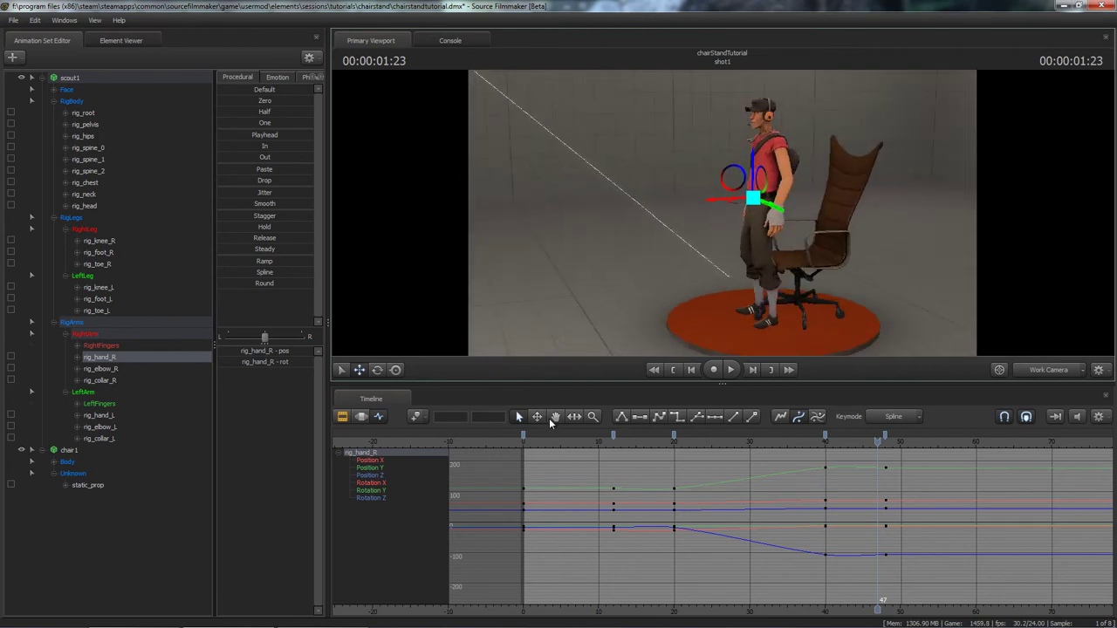
Replay the whole stand-up animation from both sides of the Scout to examine the arm motion.
left_click(539, 443)
key("space")
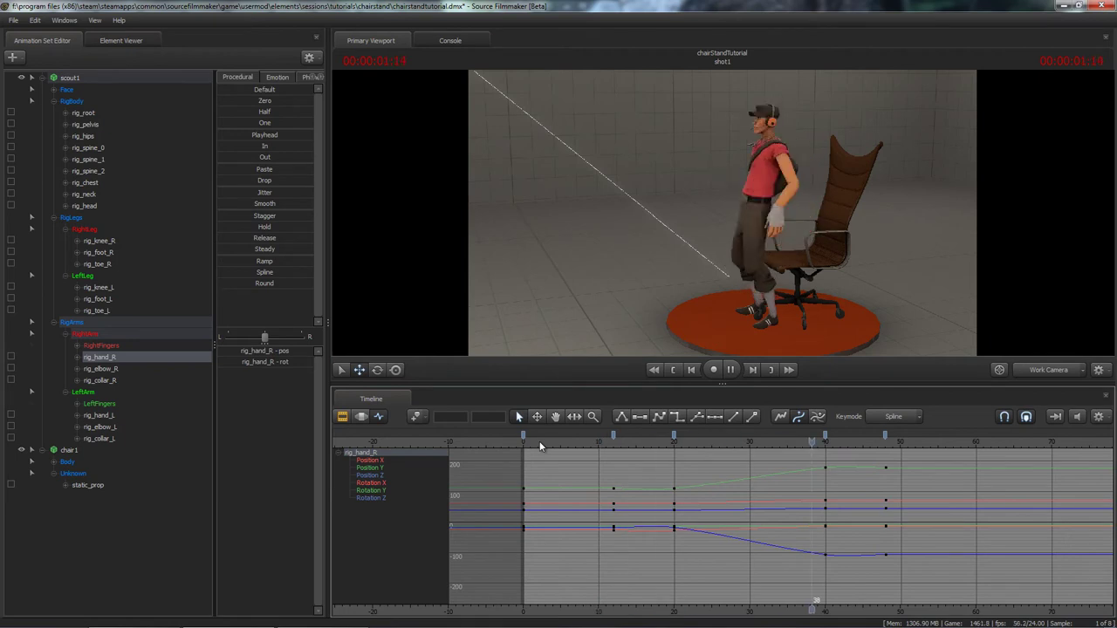
key("space")
left_click(536, 443)
key("space")
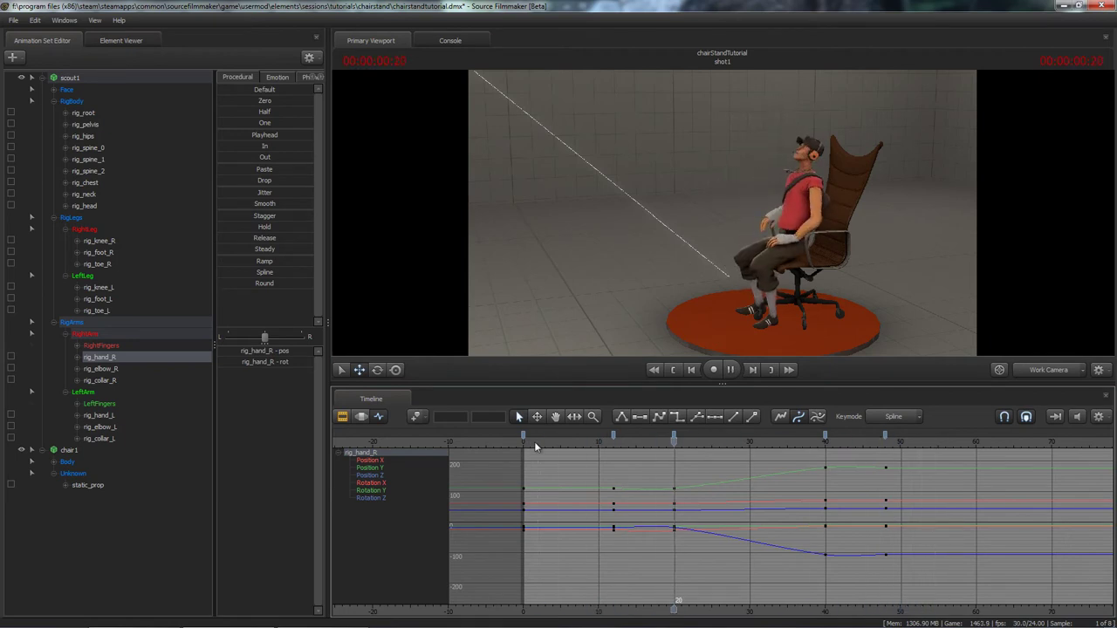
key("space")
left_click_drag(660, 249, 723, 213, "alt")
left_click(544, 445)
key("space")
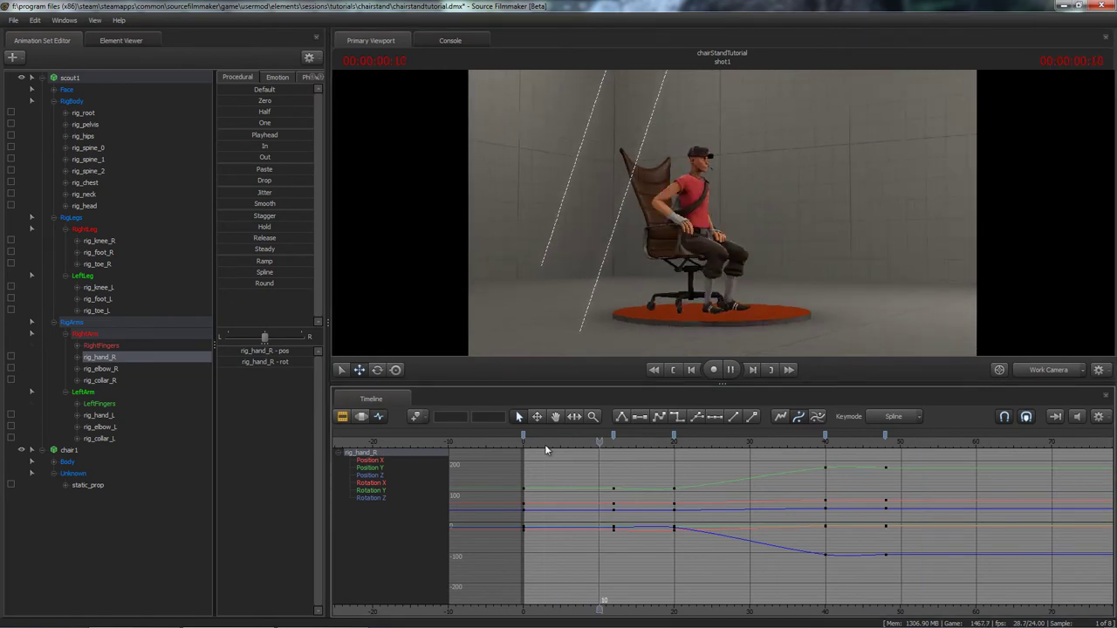
key("space")
Key the rig_hand_R control at frame 30 with the right hand close to the chair's armrest.
left_click_drag(631, 282, 704, 245, "alt")
right_click_drag(703, 246, 708, 229, "alt")
left_click_drag(710, 228, 679, 265, "alt")
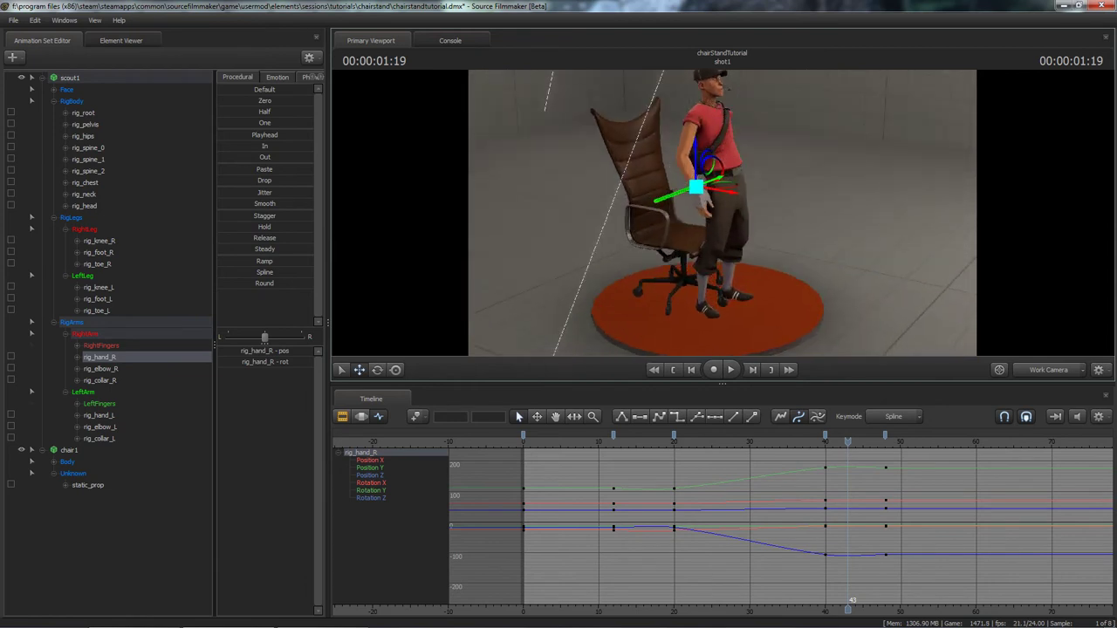
right_click_drag(679, 266, 721, 214, "alt")
left_click_drag(721, 215, 742, 194, "alt")
right_click_drag(723, 213, 742, 179, "alt")
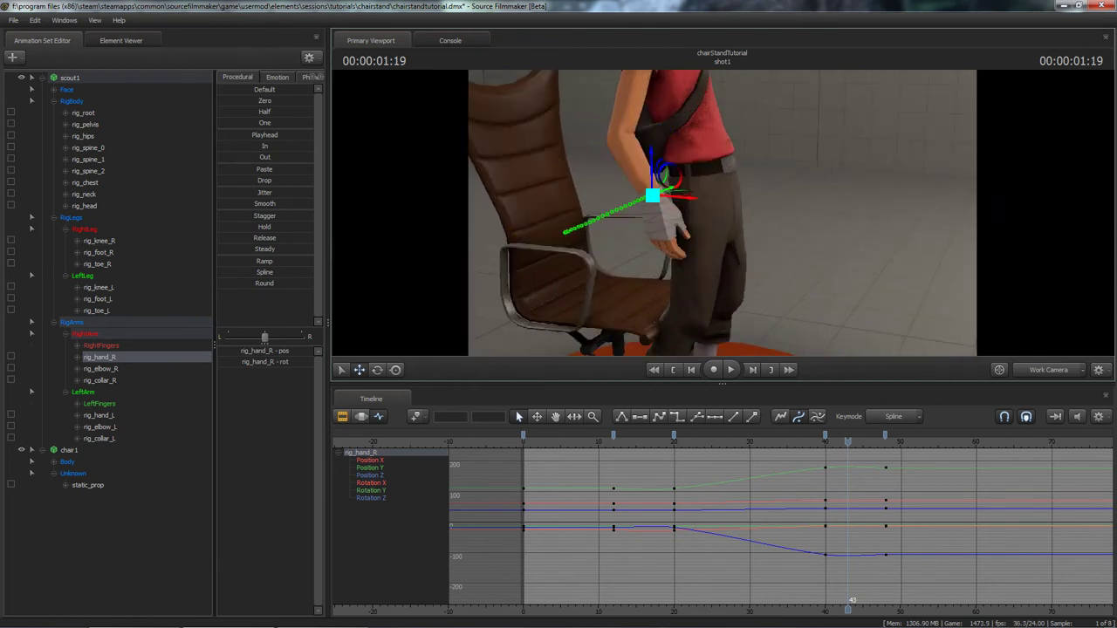
middle_click_drag(698, 227, 739, 200, "alt")
left_click_drag(553, 442, 750, 427)
left_click_drag(733, 262, 711, 205, "alt")
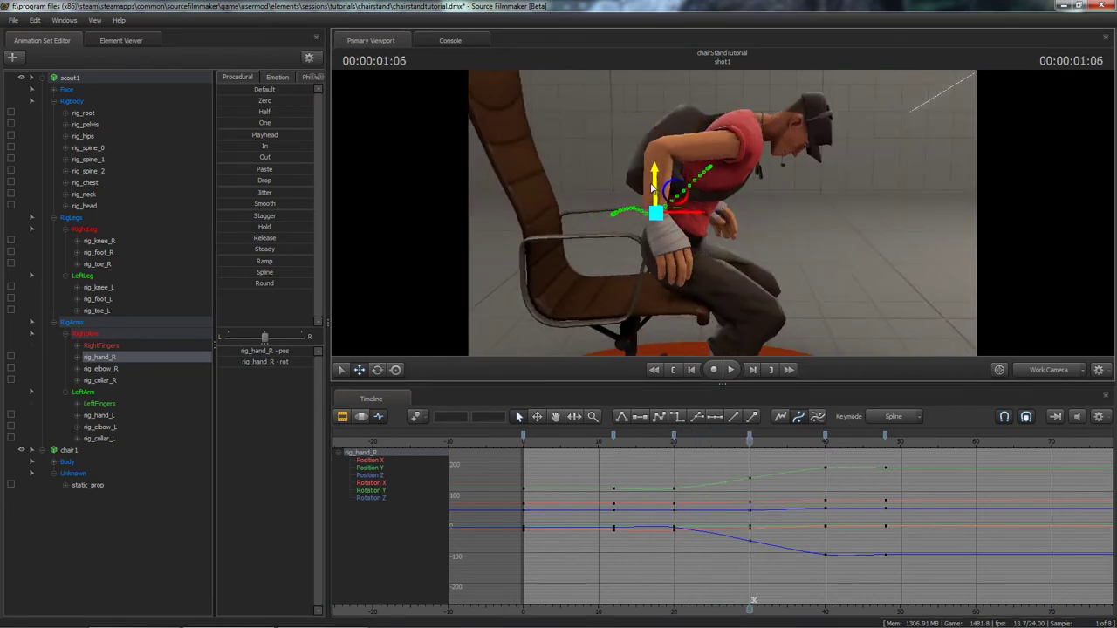
Rotate rig_hand_R at frame 30 so the fingers point down beside the seat, and shift the hand slightly toward the chair back.
key("e")
left_click_drag(677, 193, 731, 208)
key("ctrl+z")
key("w")
key("e")
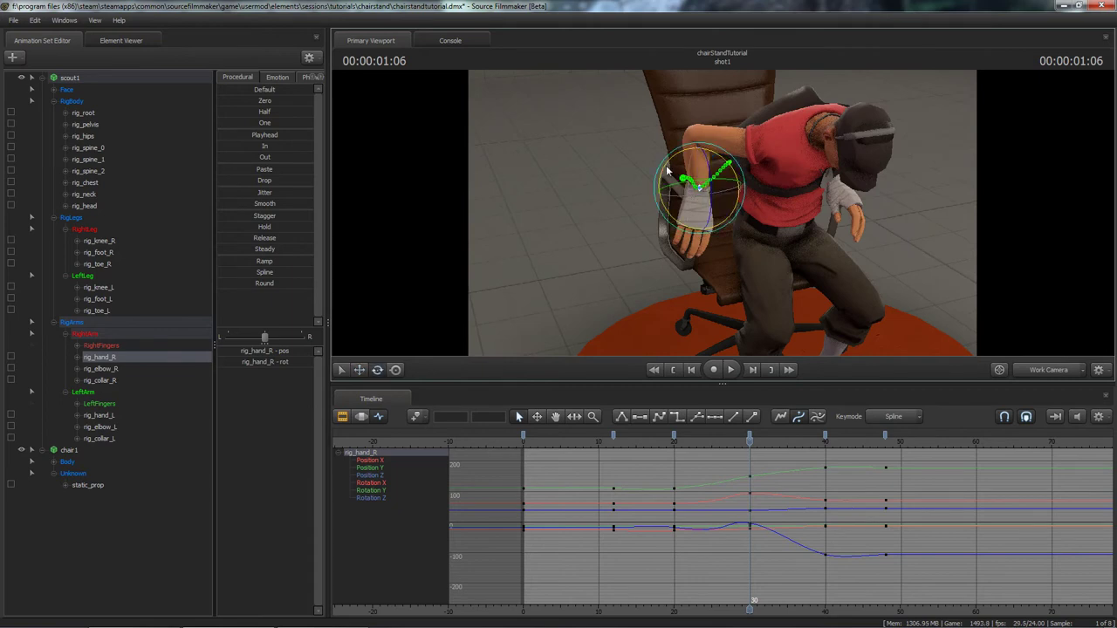
left_click_drag(666, 171, 737, 245)
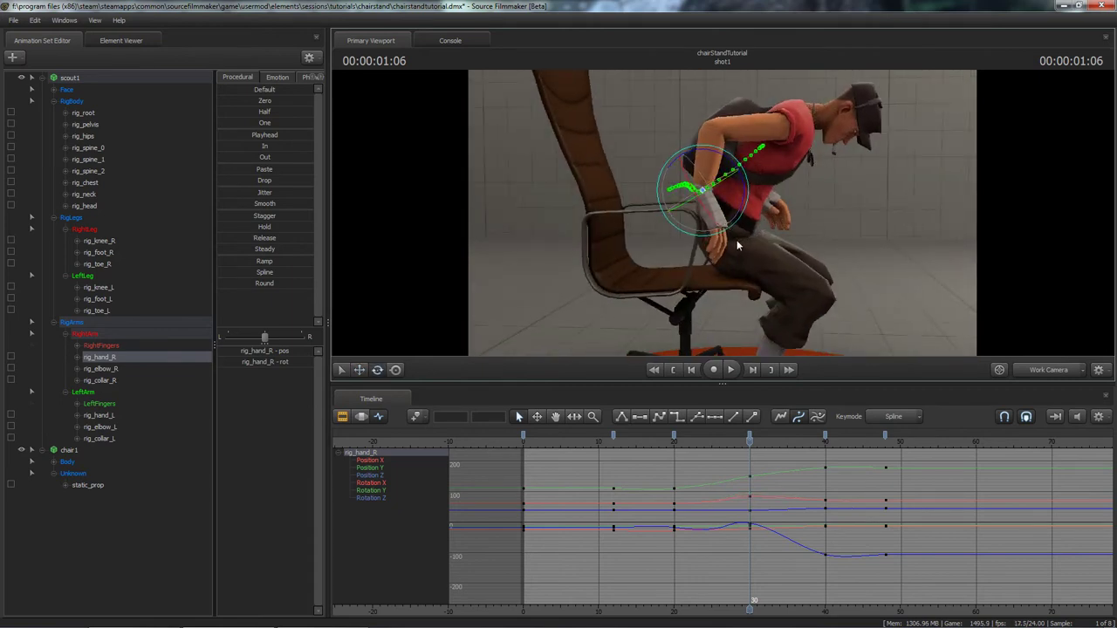
key("w")
mouse_move(741, 190)
left_mouse_down()
mouse_move(803, 197)
mouse_move(761, 219)
mouse_move(742, 209)
left_mouse_up()
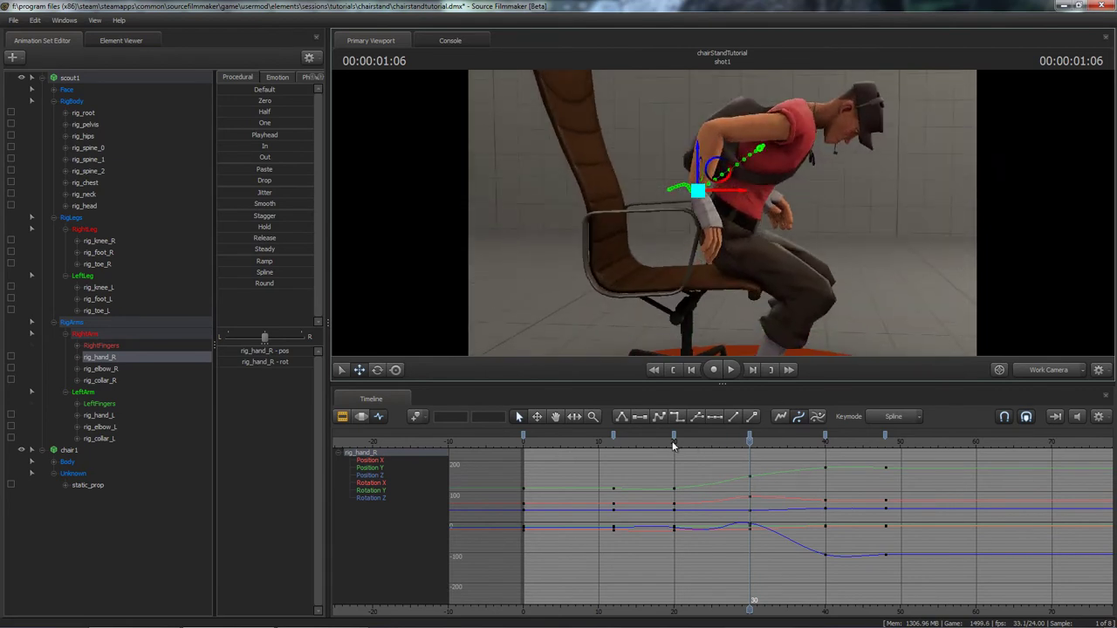
Replay the start of the rise from around frame 11 and examine how the right hand moves over the armrest.
left_click(672, 442)
key("space")
key("space")
left_click(605, 440)
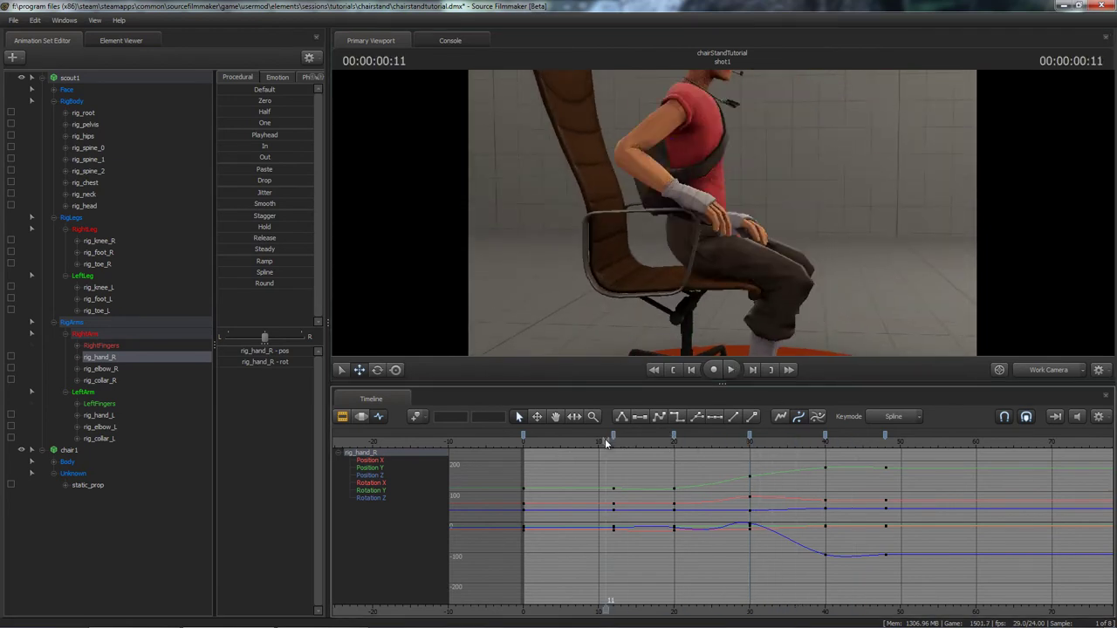
key("space")
key("space")
left_click(622, 440)
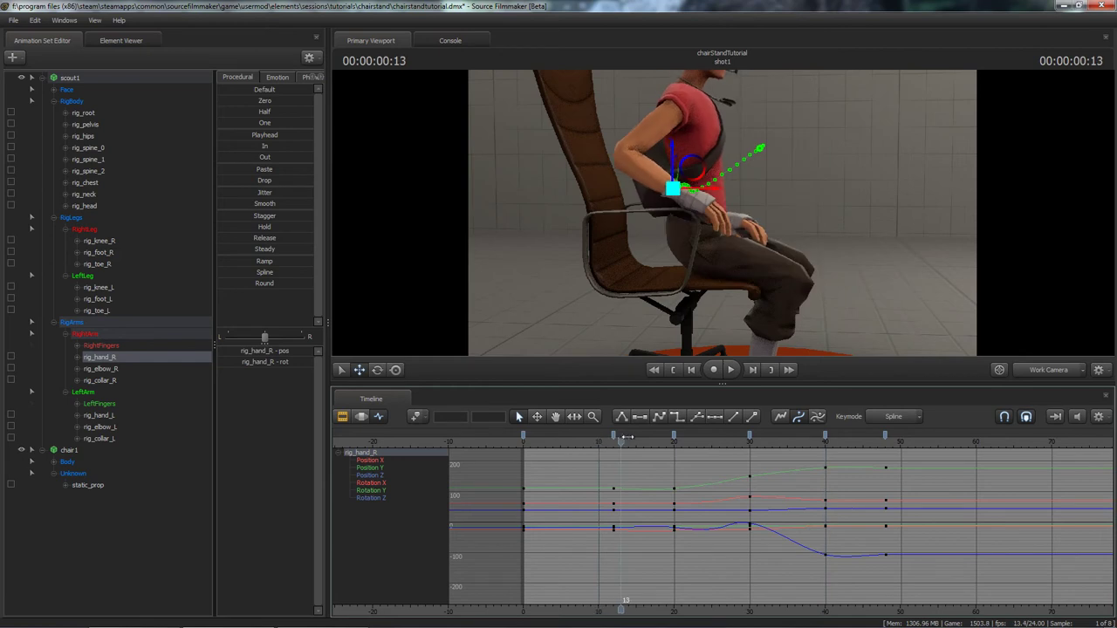
Move rig_hand_R at frame 12 slightly back along the chair's armrest and adjust the hand's rotation.
mouse_move(626, 437)
left_mouse_down()
mouse_move(637, 437)
mouse_move(615, 435)
left_mouse_up()
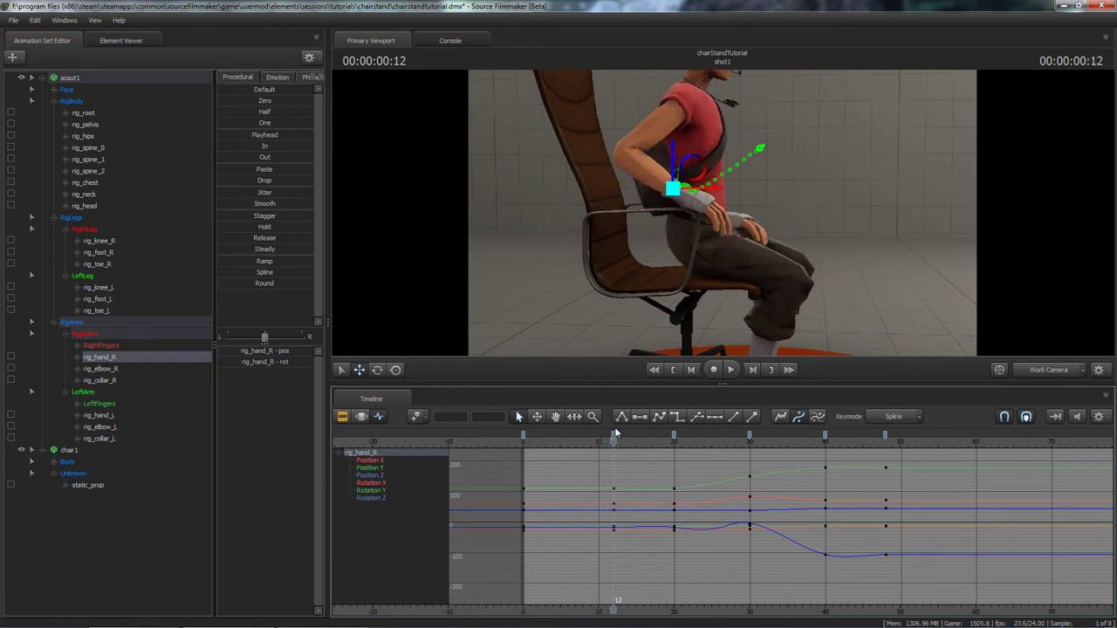
mouse_move(722, 214)
left_mouse_down()
mouse_move(695, 232)
mouse_move(723, 215)
left_mouse_up()
key("w")
left_click_drag(659, 161, 698, 164)
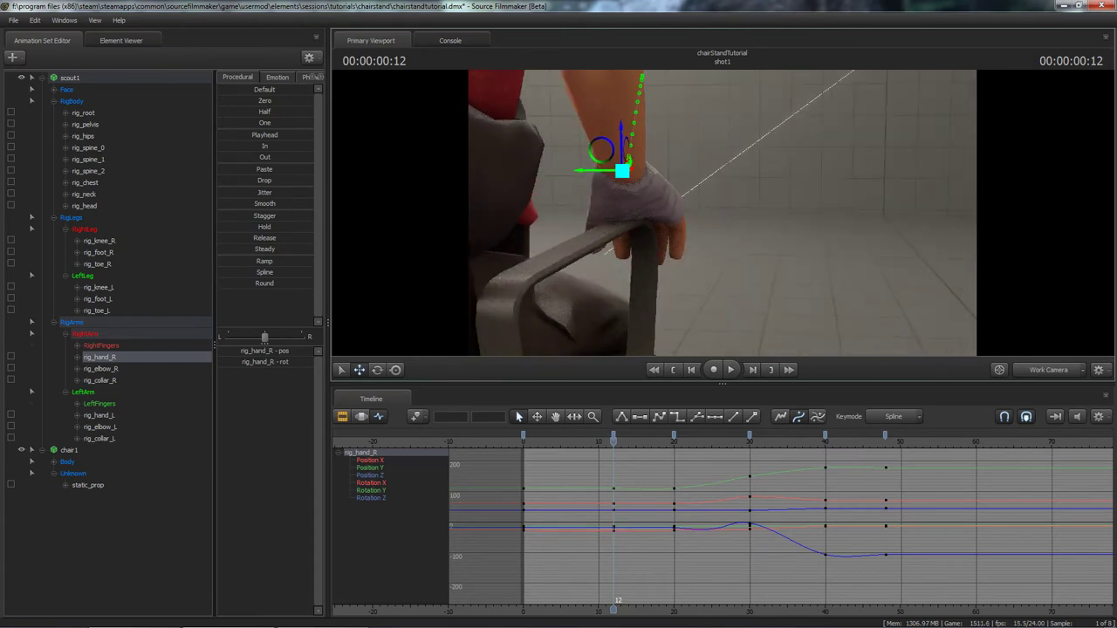
left_click_drag(593, 172, 654, 203)
key("e")
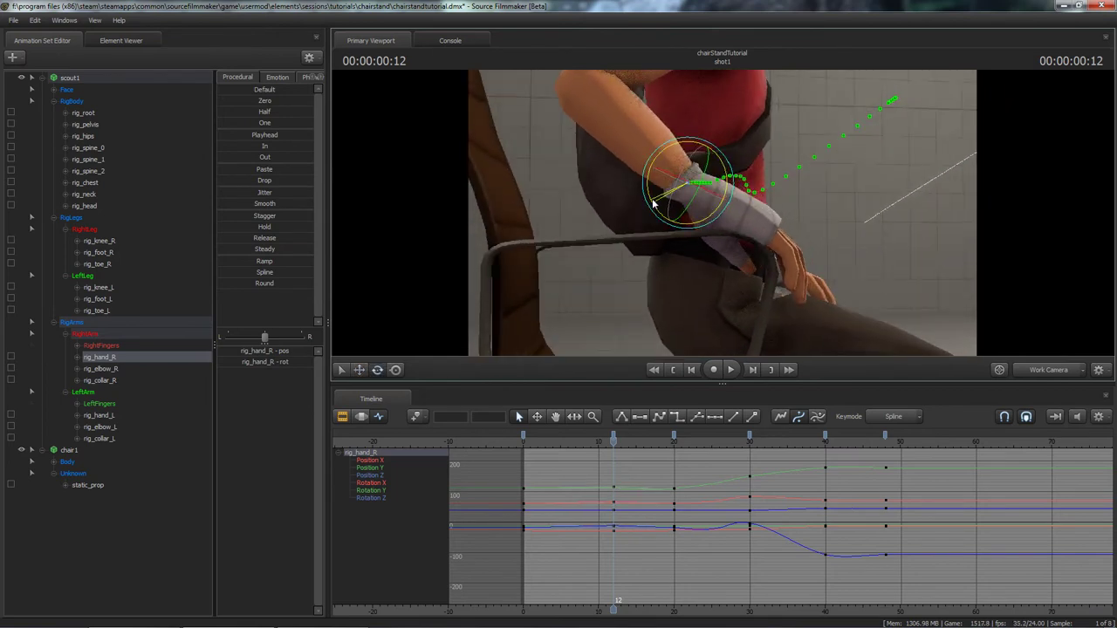
Copy the rig_hand_R keys at frame 12 and paste them at frames 0 and 20.
mouse_move(614, 440)
left_mouse_down()
mouse_move(517, 440)
mouse_move(613, 443)
left_mouse_up()
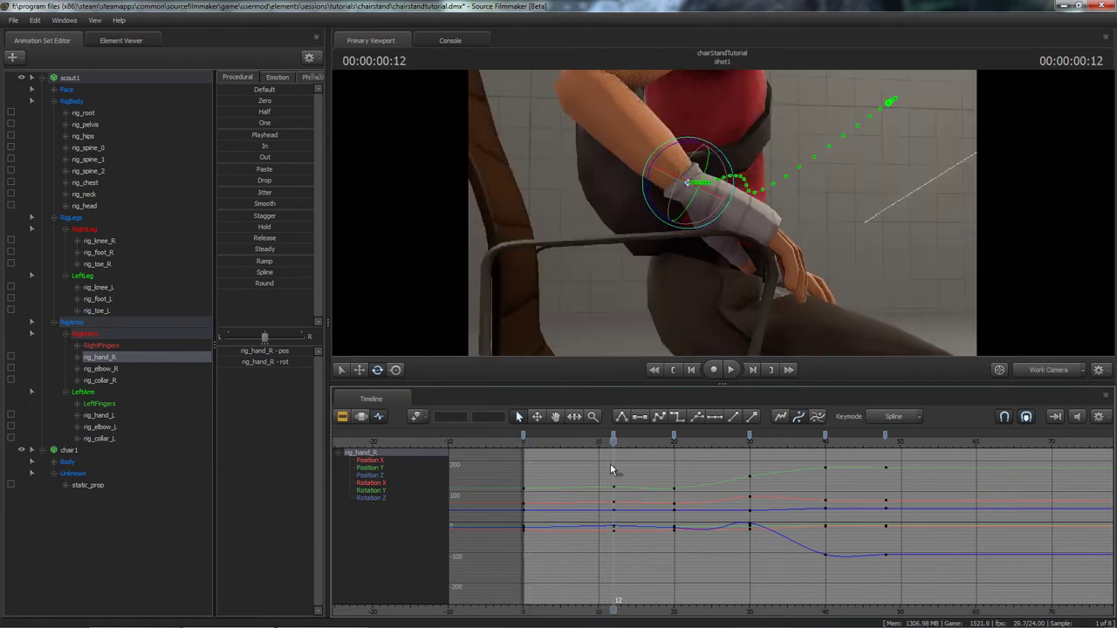
left_click_drag(642, 564, 642, 565)
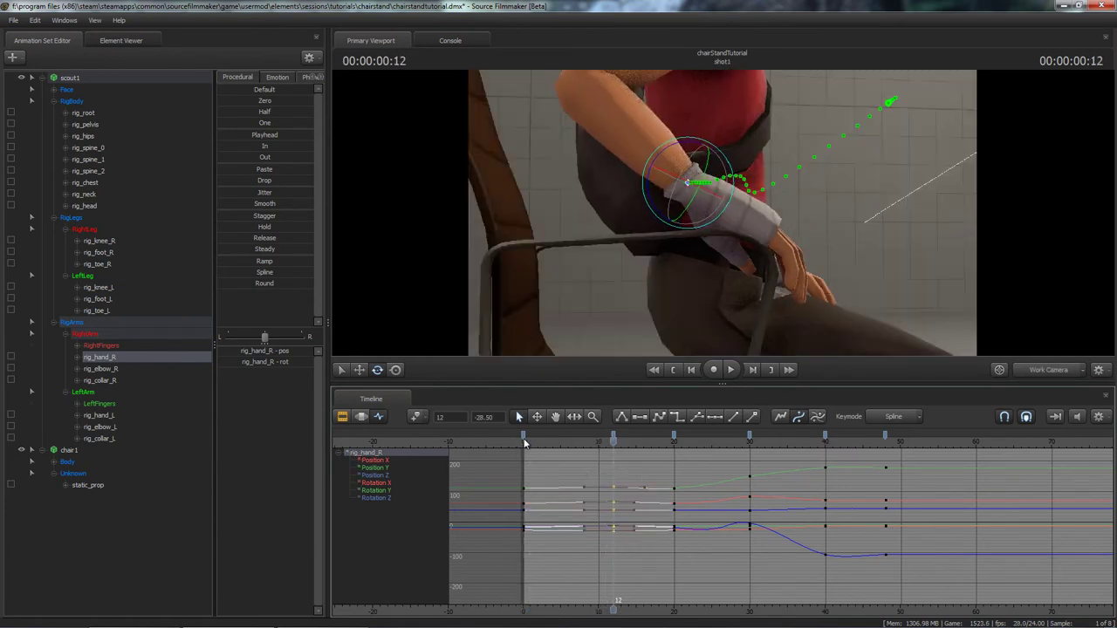
left_click_drag(614, 443, 520, 440)
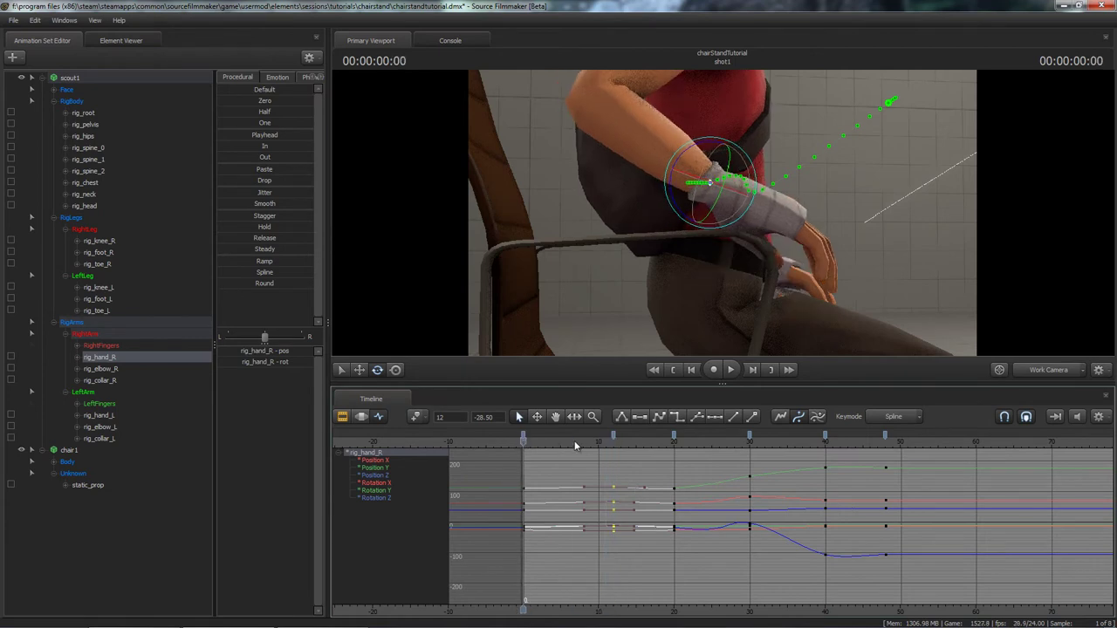
left_click(614, 443)
left_click(521, 442)
key("ctrl+v")
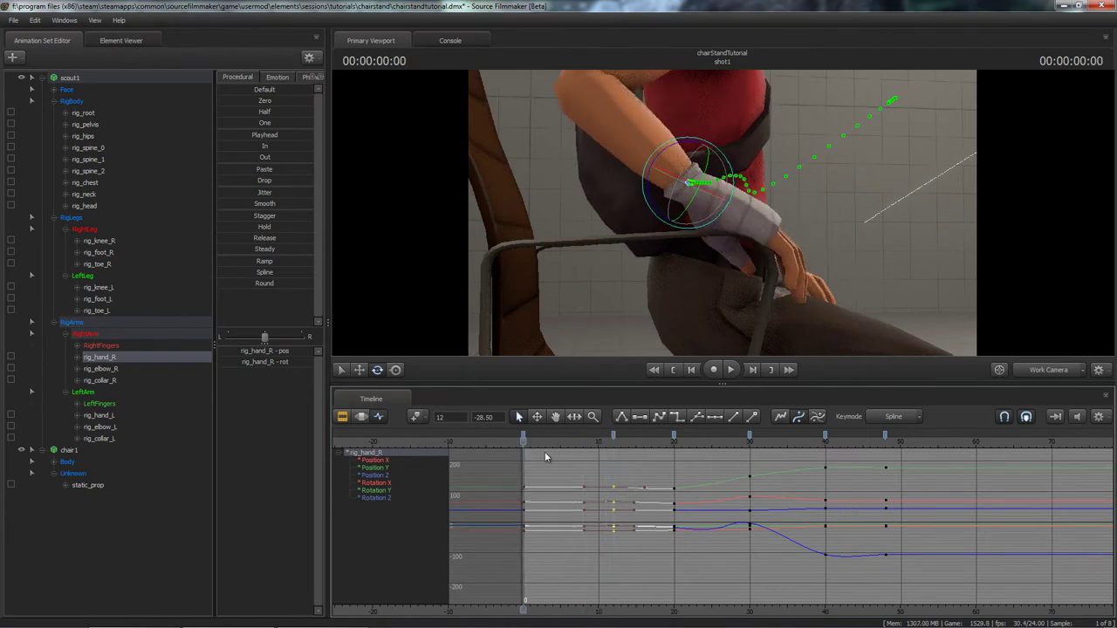
left_click_drag(524, 440, 749, 445)
key("ctrl+v")
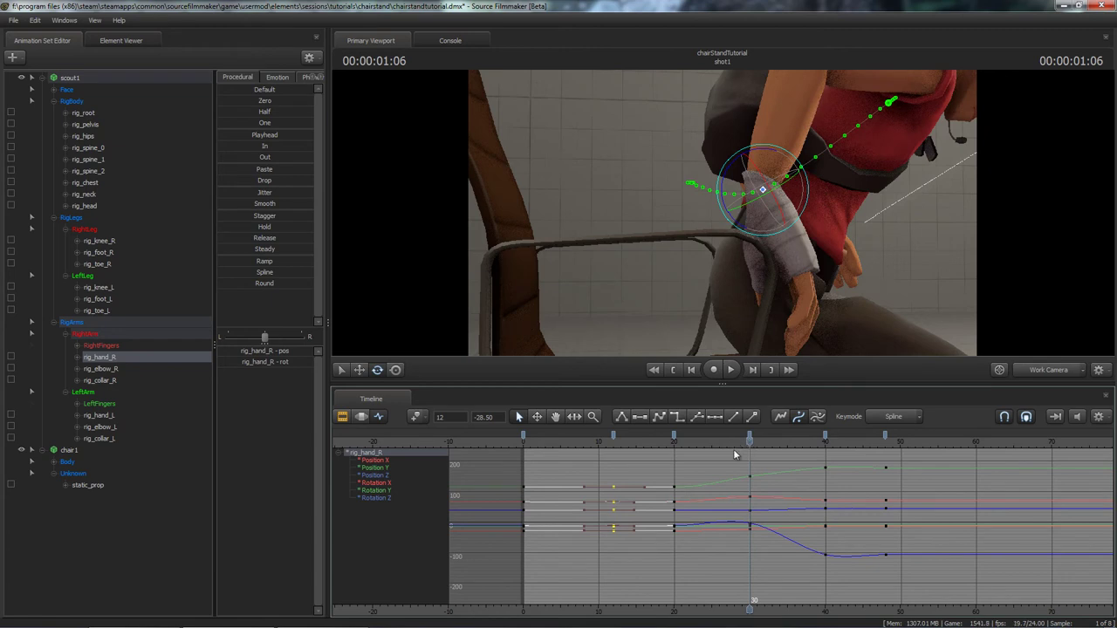
Compare the right hand's pose at frames 20 and 30, and examine the in-between pose at frame 25.
key("Up")
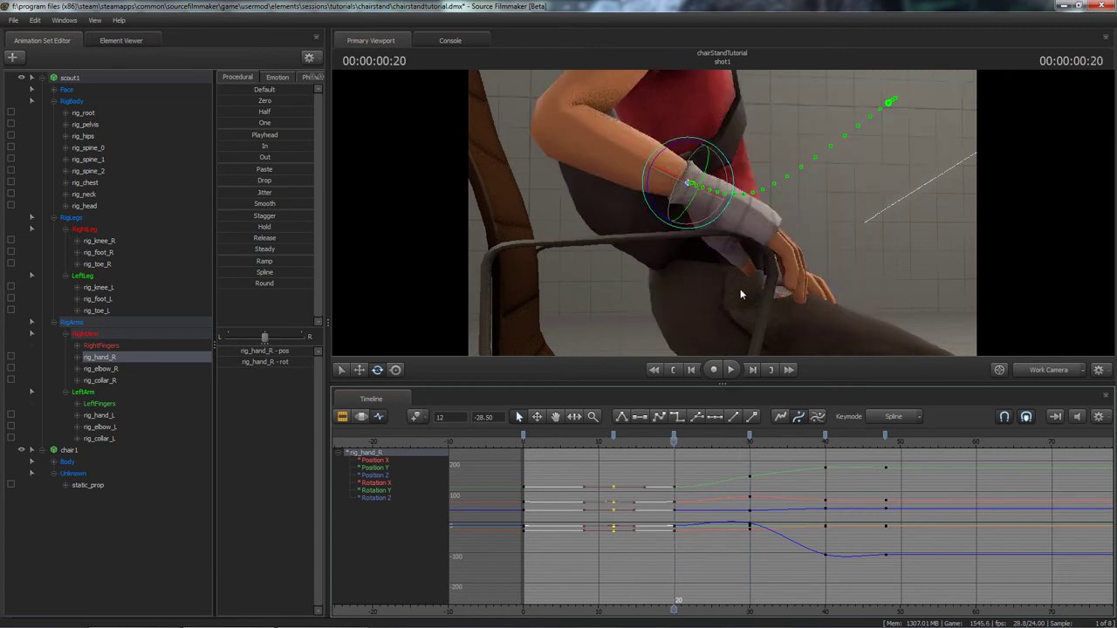
key("Down")
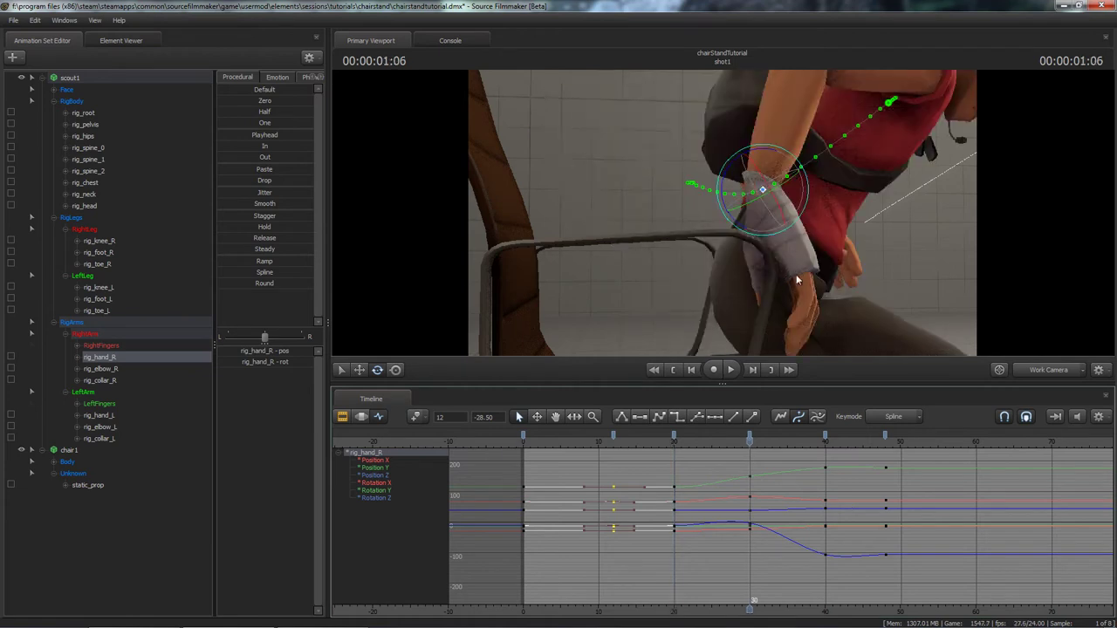
left_click_drag(746, 439, 711, 441)
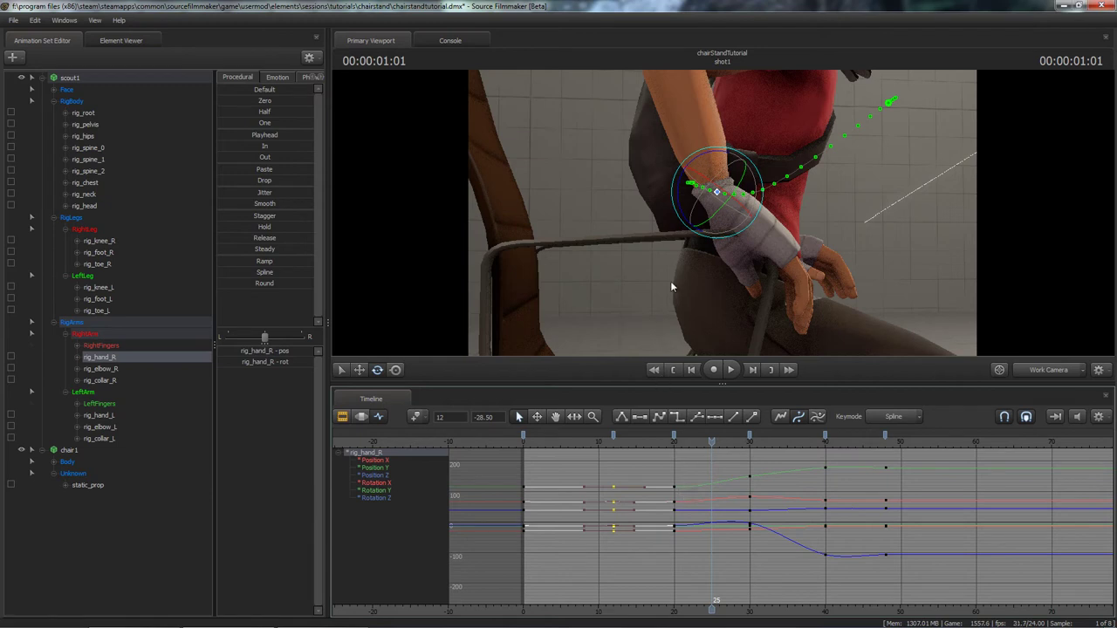
left_click_drag(671, 286, 758, 230, "alt")
key("w")
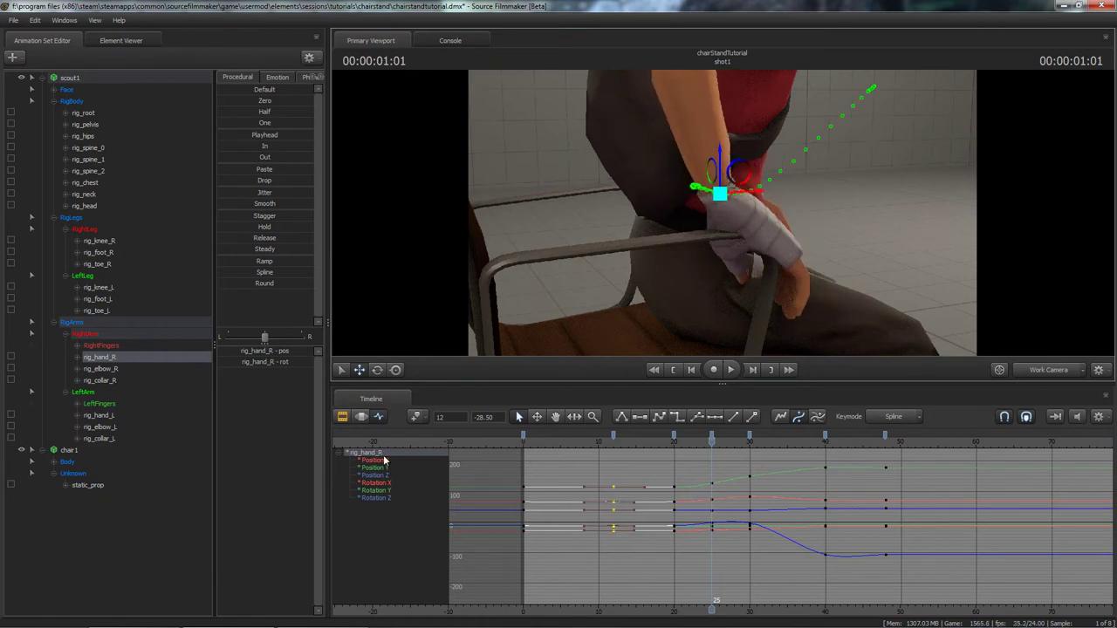
key("ctrl+z")
Reshape rig_hand_R's Position X curve by steepening the outgoing tangent at frame 20 and adjusting the incoming tangent at frame 30.
left_click(387, 461)
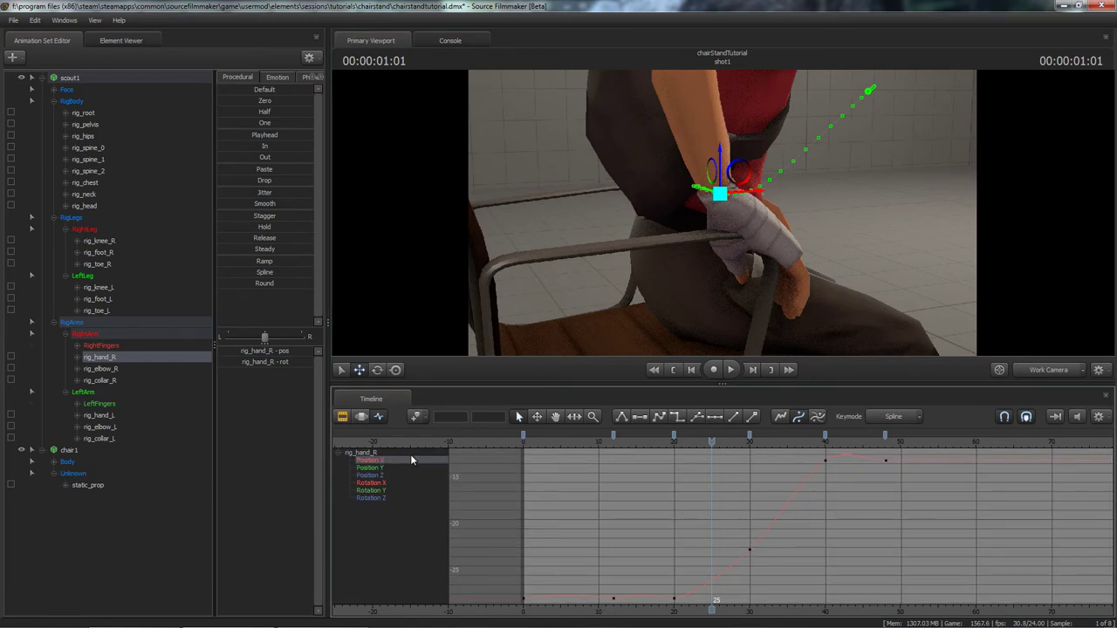
middle_click_drag(691, 507, 628, 499)
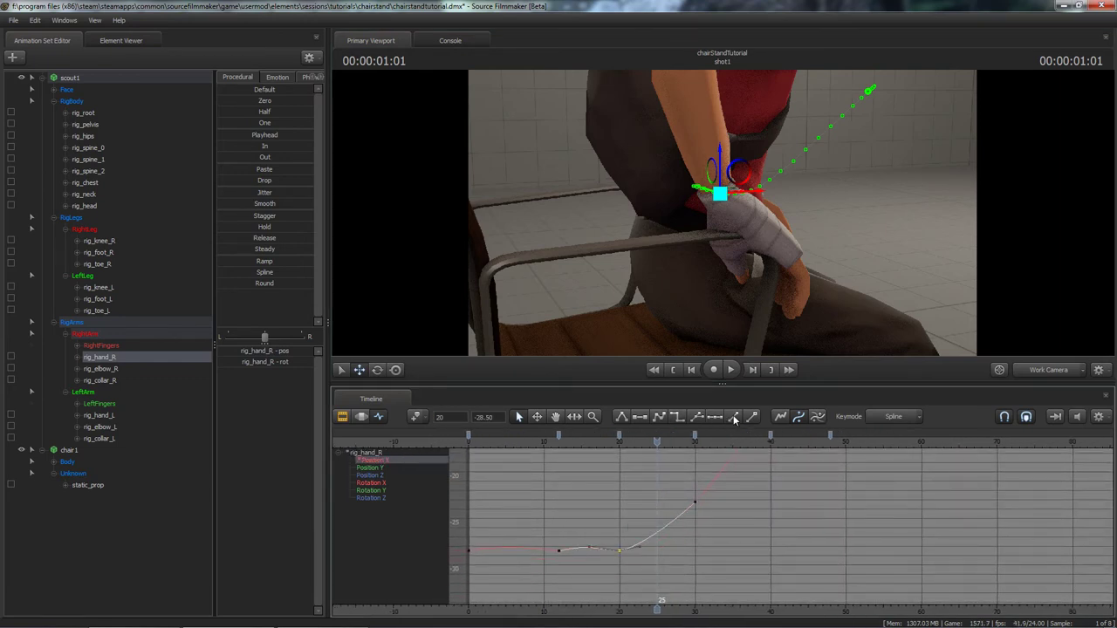
middle_click_drag(656, 562, 659, 551)
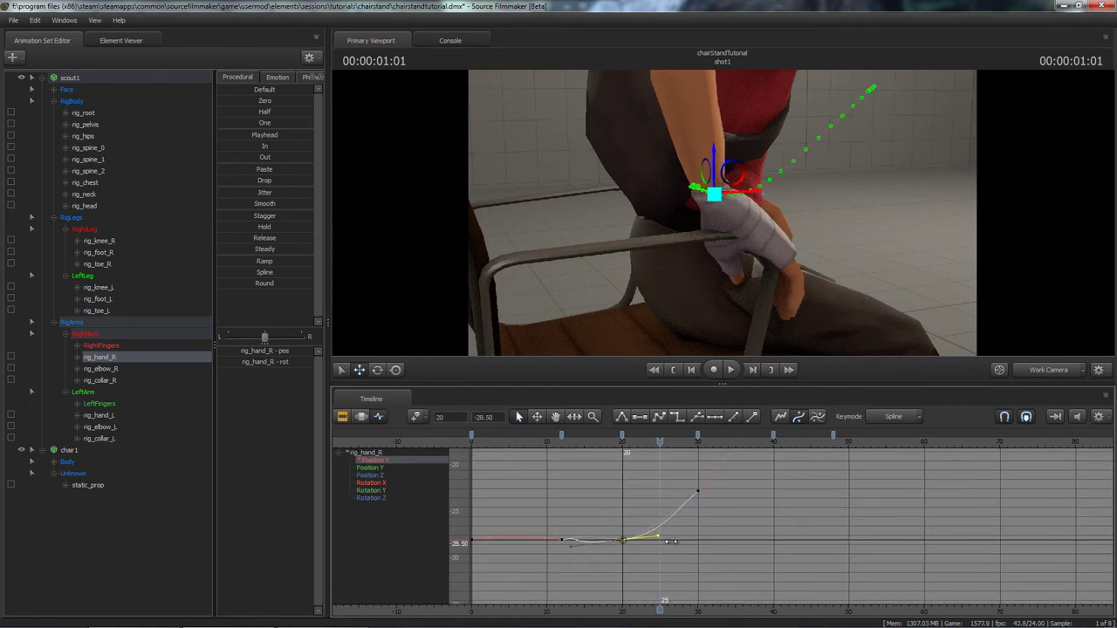
left_click_drag(644, 536, 663, 500)
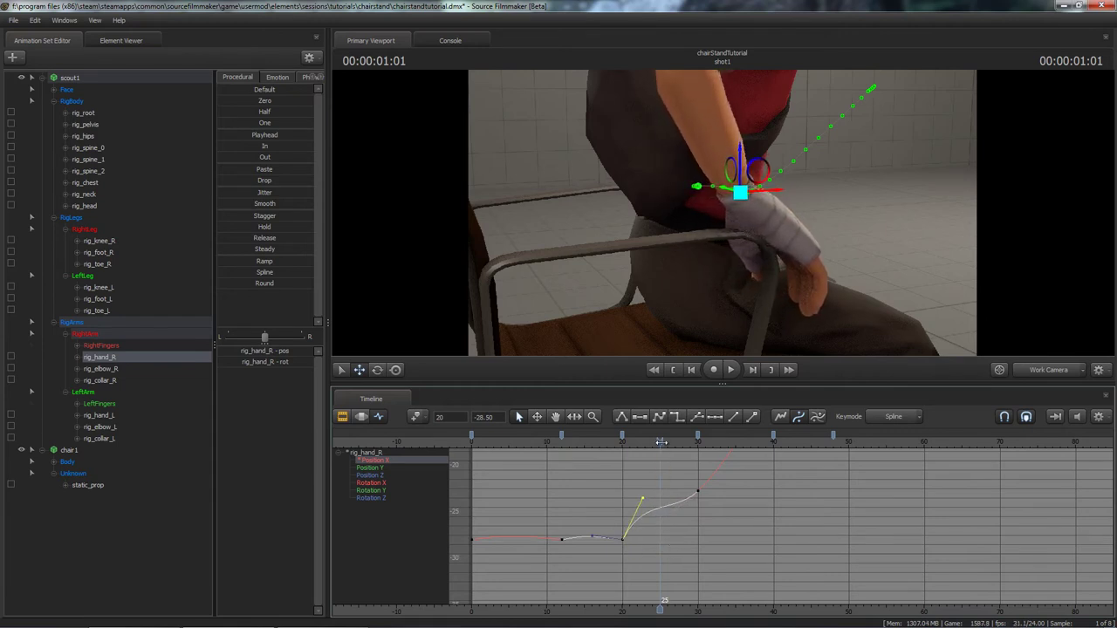
mouse_move(661, 443)
left_mouse_down()
mouse_move(614, 442)
mouse_move(697, 442)
mouse_move(678, 442)
left_mouse_up()
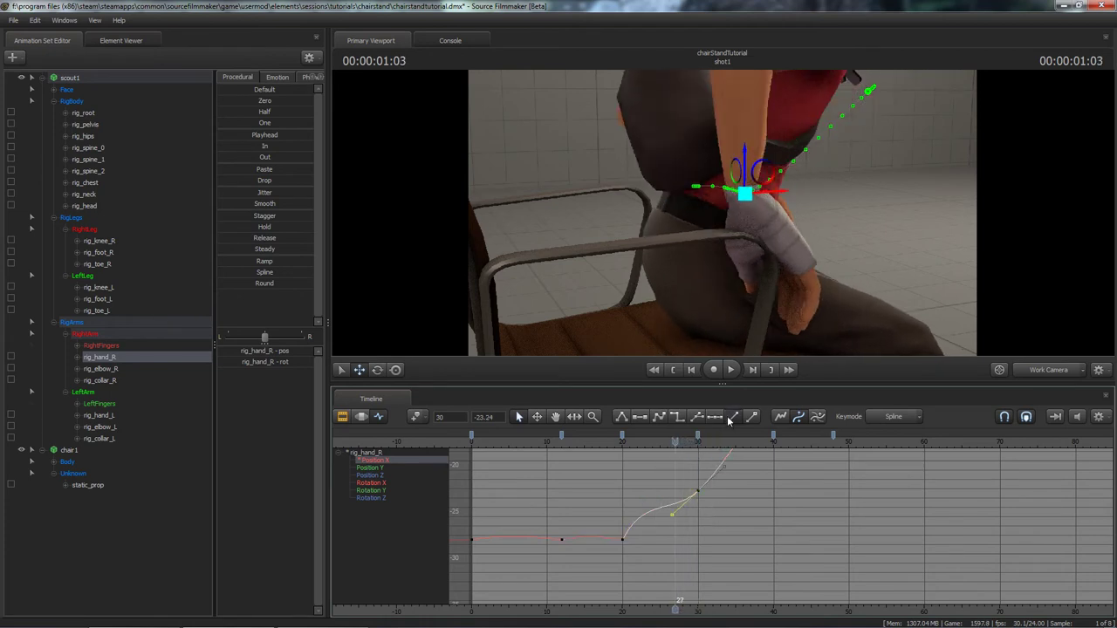
left_click_drag(673, 503, 670, 496)
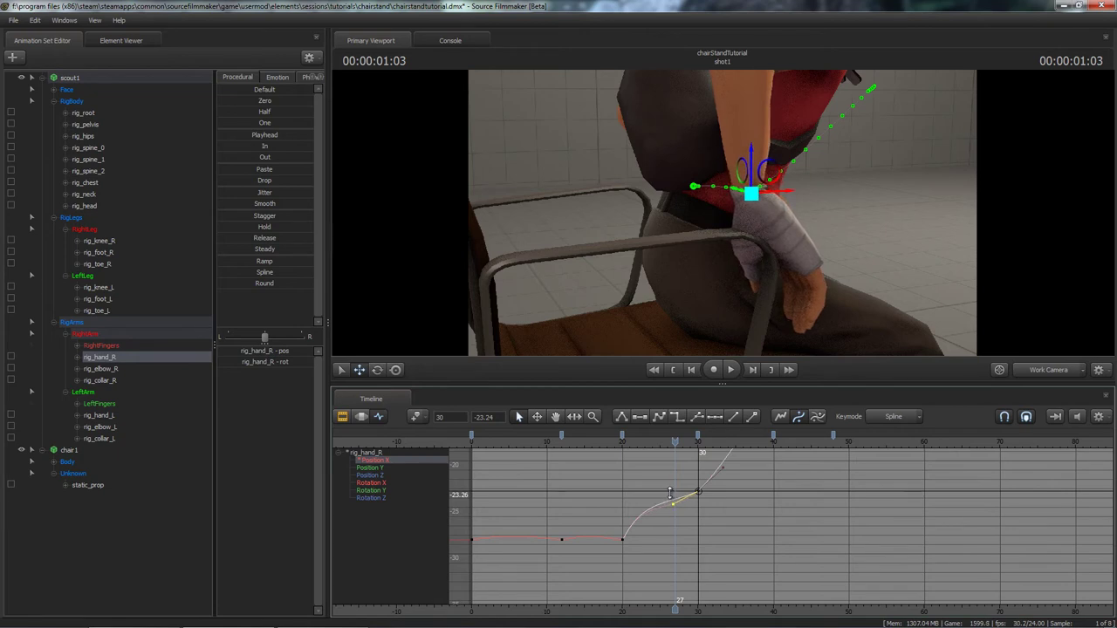
Lower the outgoing tangent of the Position X key at frame 20 for a nearly straight curve to frame 30, and check the hand motion.
left_click_drag(676, 442, 630, 448)
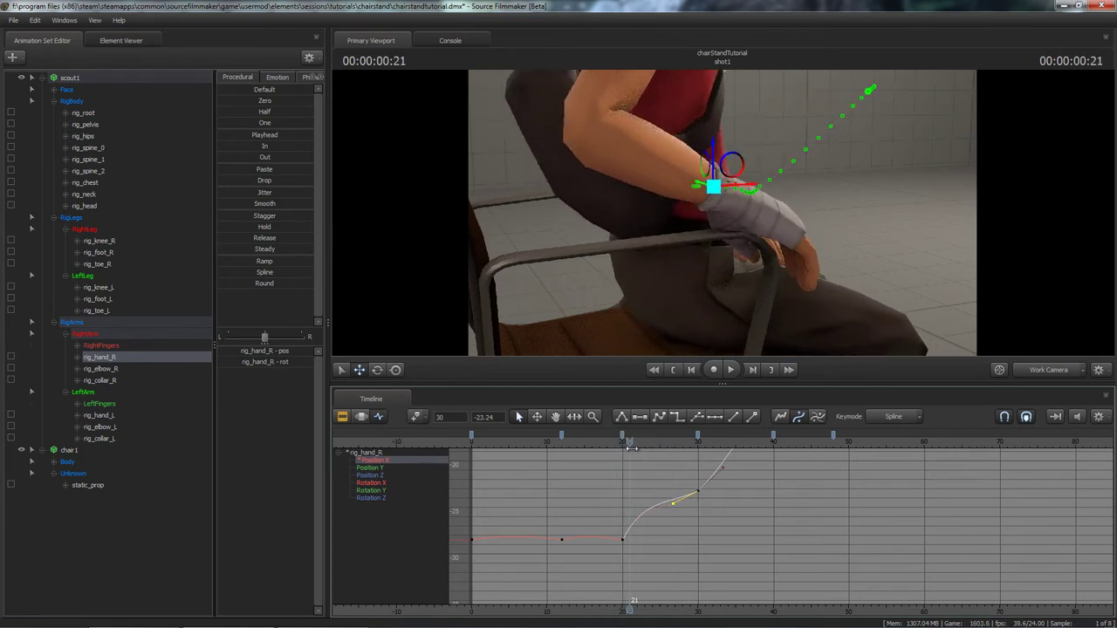
middle_click_drag(654, 492, 654, 495)
left_click_drag(654, 502, 654, 521)
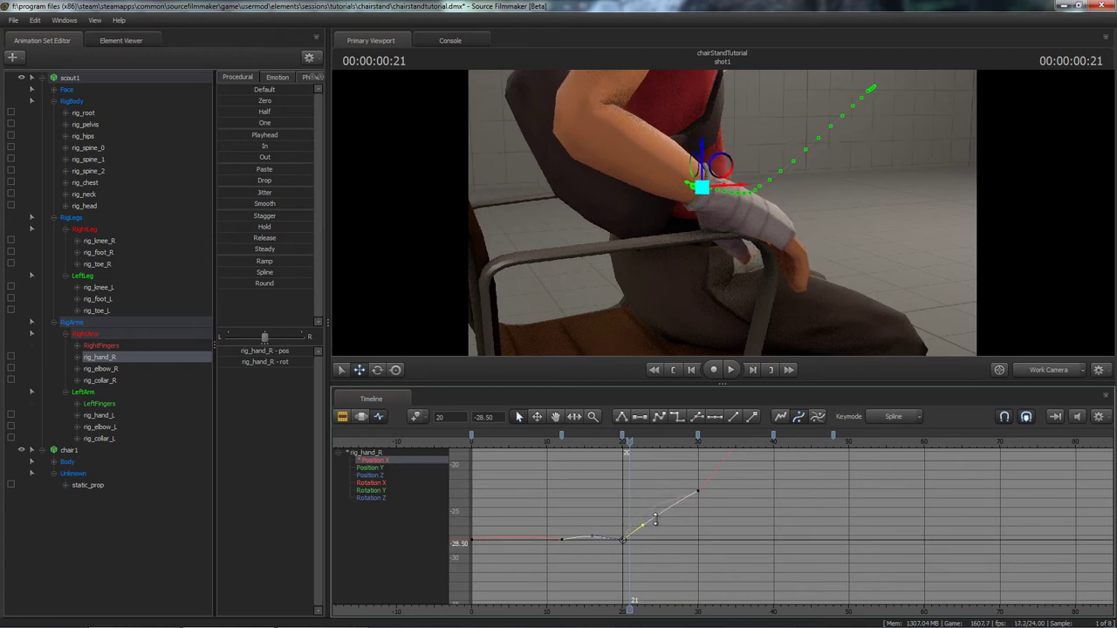
left_click_drag(689, 262, 619, 239, "alt")
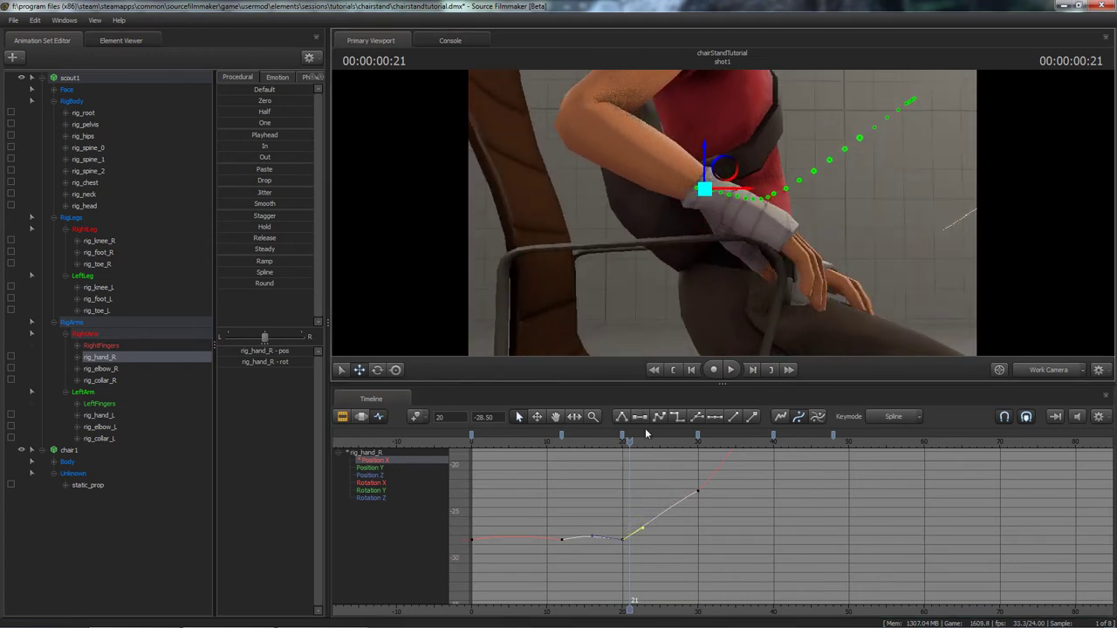
left_click_drag(630, 440, 670, 442)
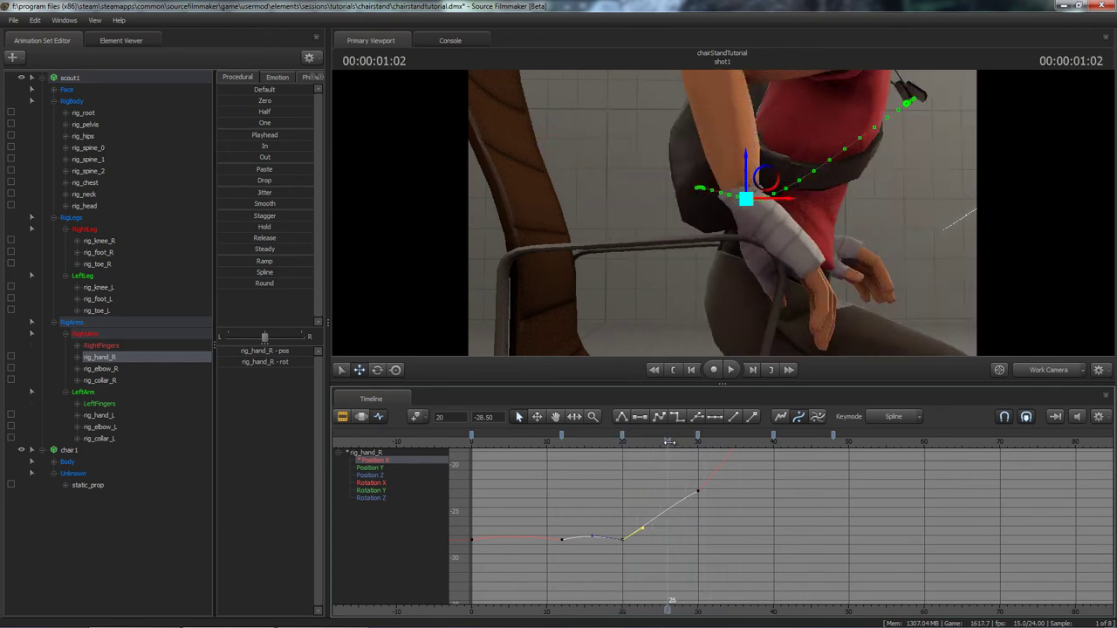
Straighten rig_hand_R's Position Z curve between the keys at frames 20 and 30, and check the motion up to frame 34.
left_click(374, 476)
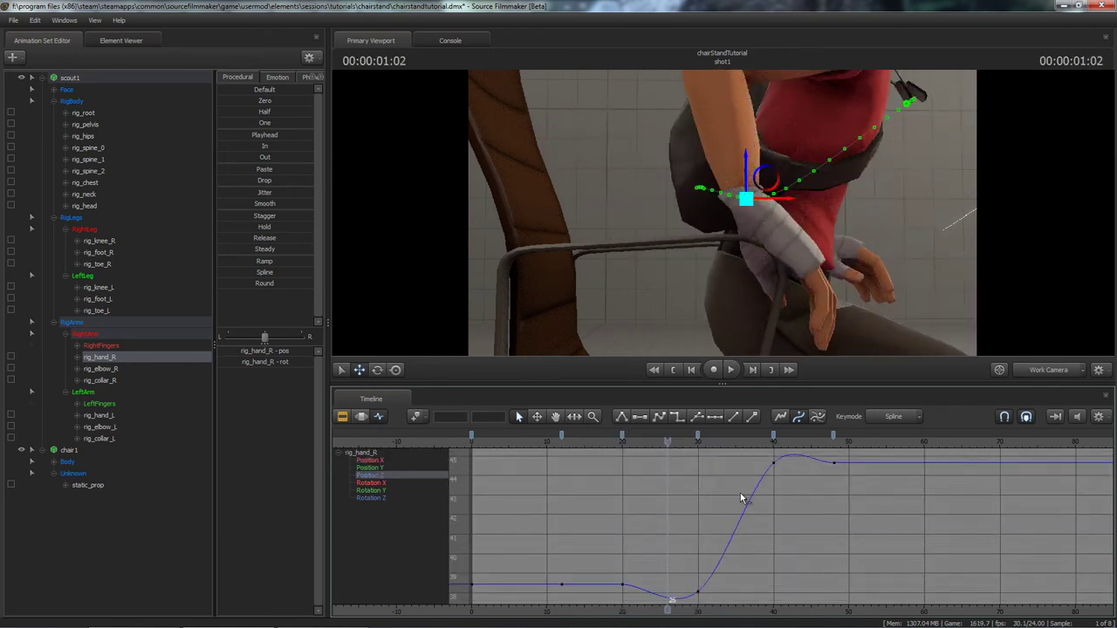
middle_click_drag(741, 494, 730, 458)
left_click_drag(698, 576, 699, 576)
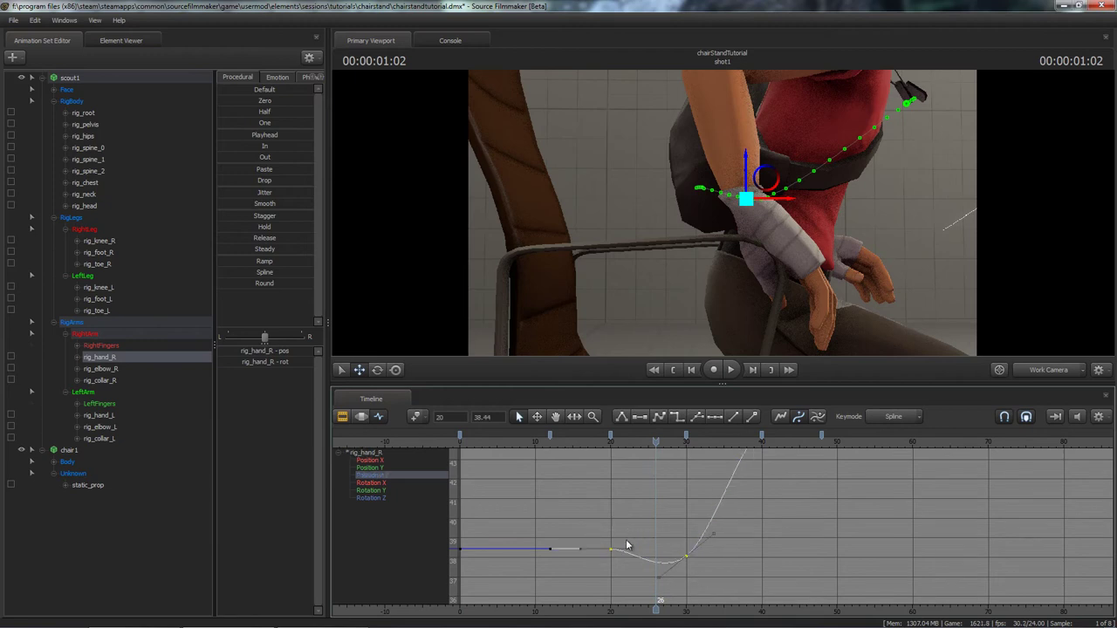
left_click(622, 417)
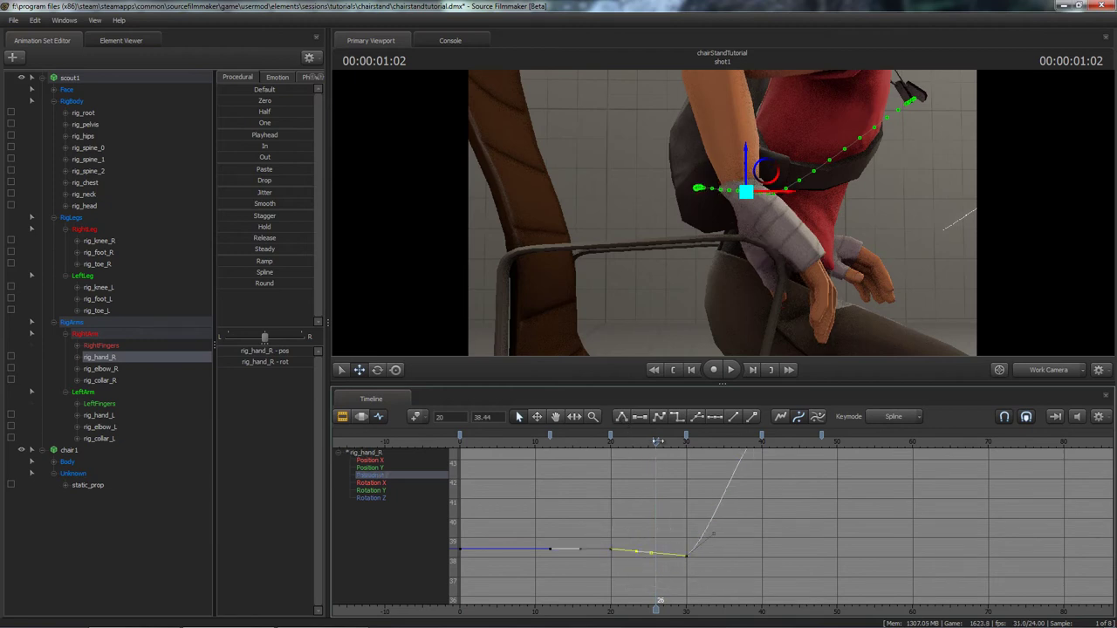
left_click_drag(658, 442, 715, 445)
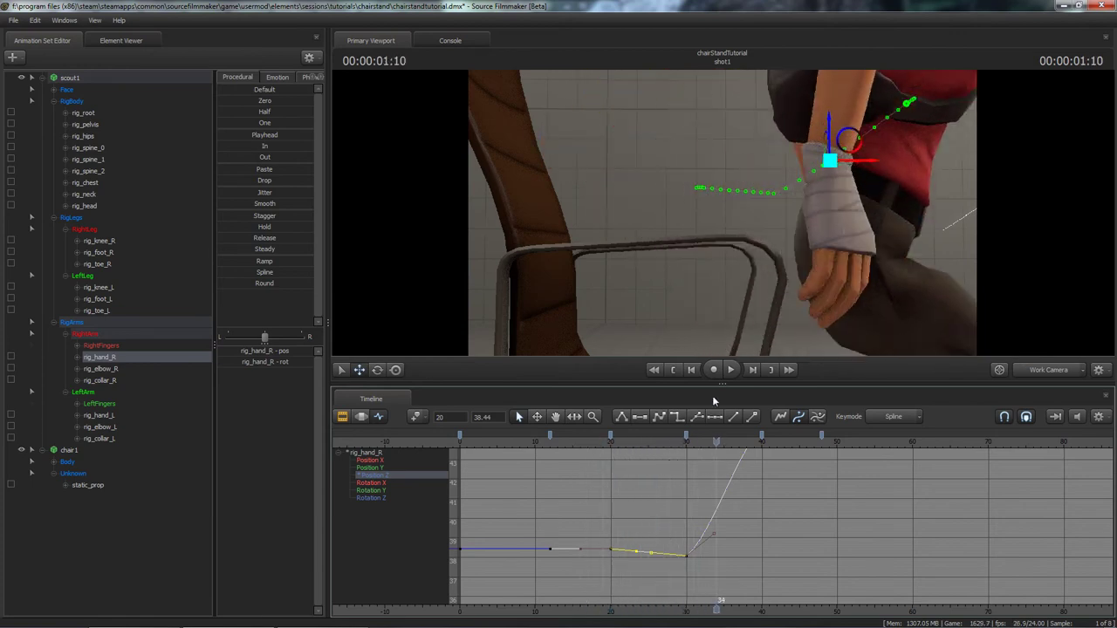
Replay the stand-up animation with the whole Scout and chair in view to examine the right hand's motion.
key("s")
left_click_drag(793, 224, 801, 213)
left_click(542, 443)
key("space")
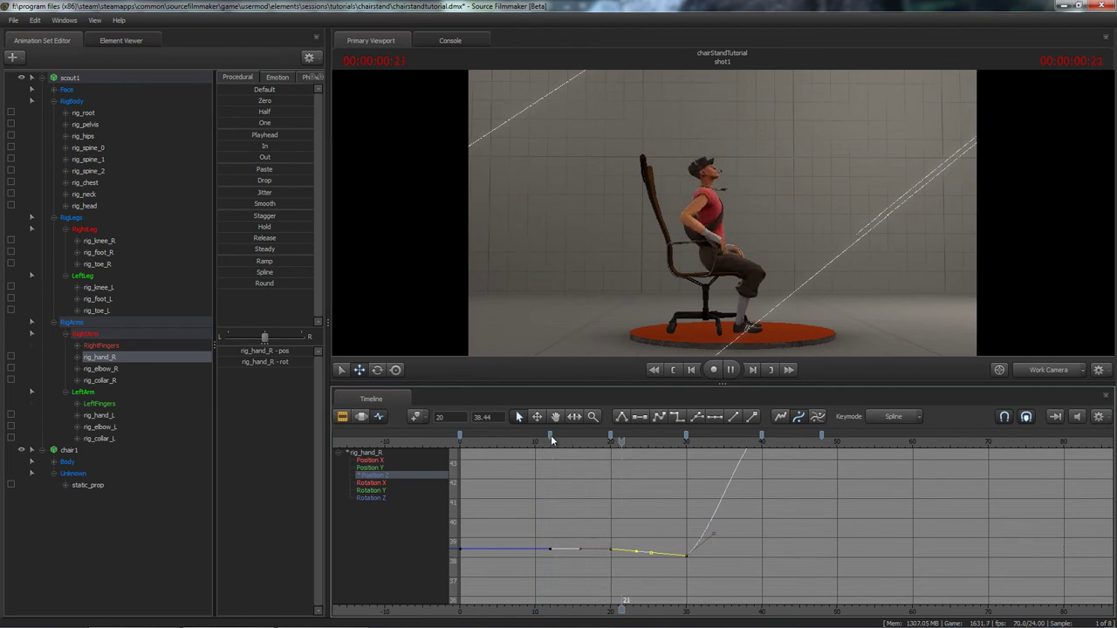
key("space")
left_click_drag(529, 447, 609, 457)
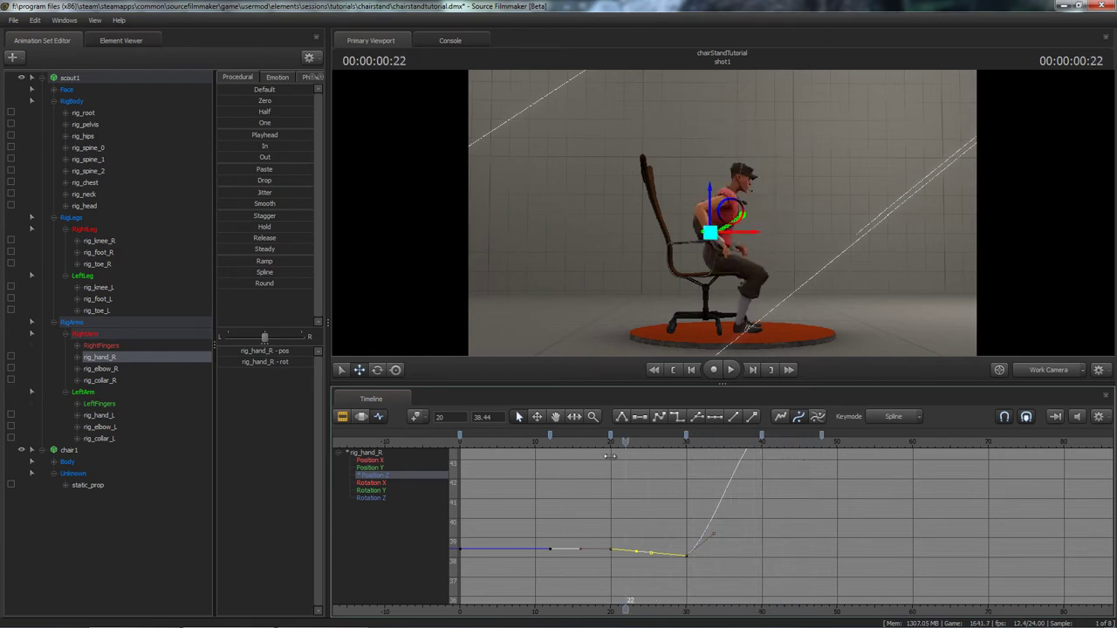
key("space")
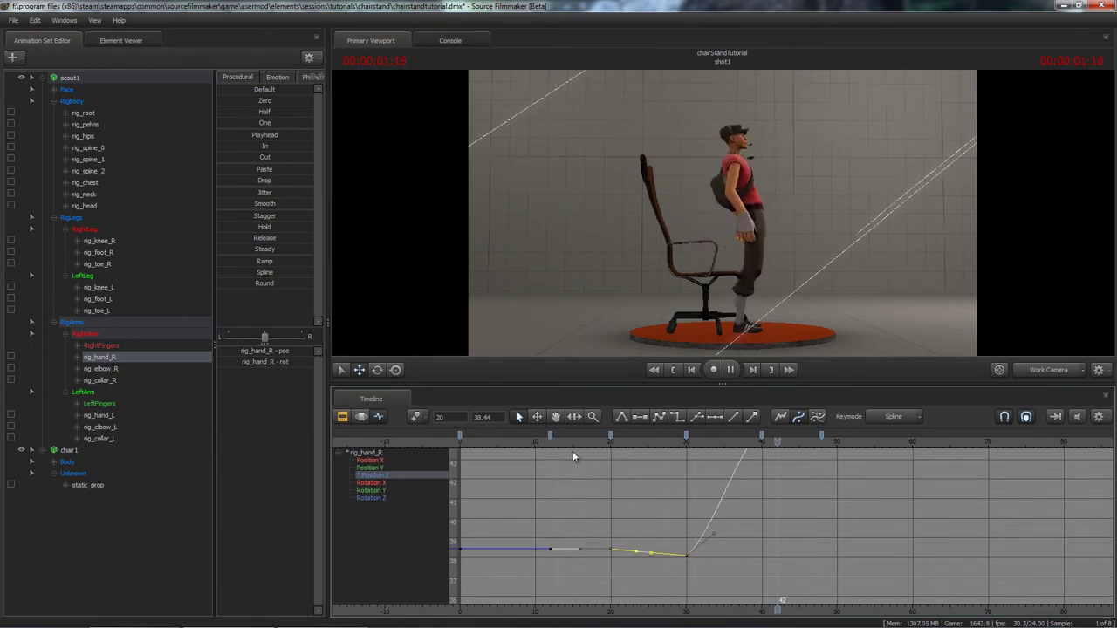
key("space")
Reposition rig_hand_R beside the chair's front armrest corner with a new key at frame 33.
left_click_drag(532, 446, 662, 453)
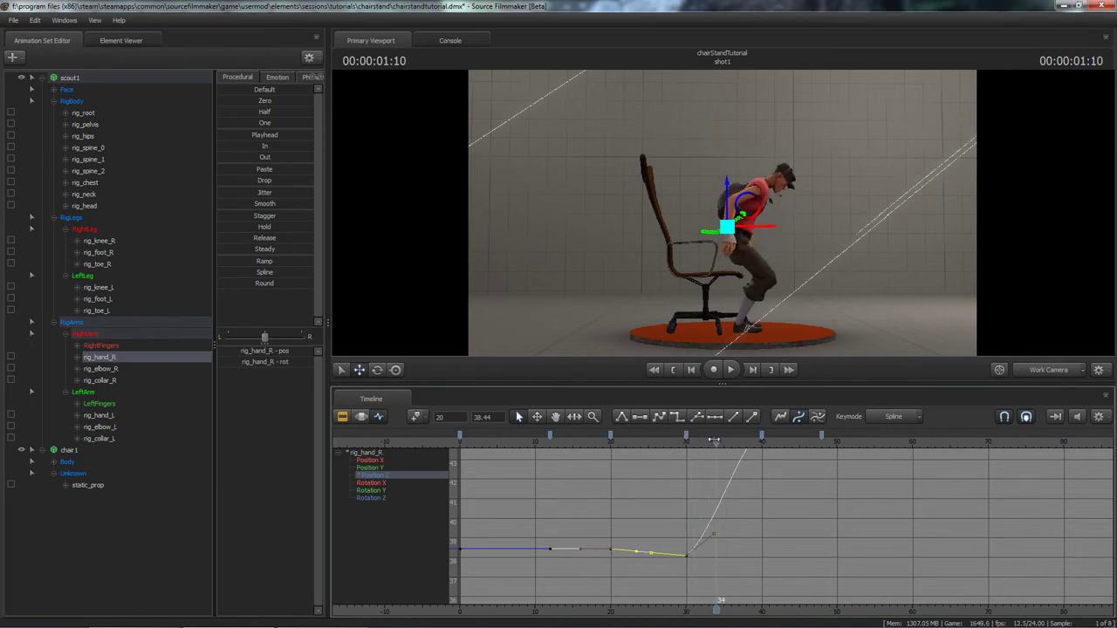
key("w")
left_click_drag(713, 340, 709, 342)
mouse_move(722, 213)
left_mouse_down("alt")
mouse_move(744, 199)
mouse_move(745, 211)
left_mouse_up("alt")
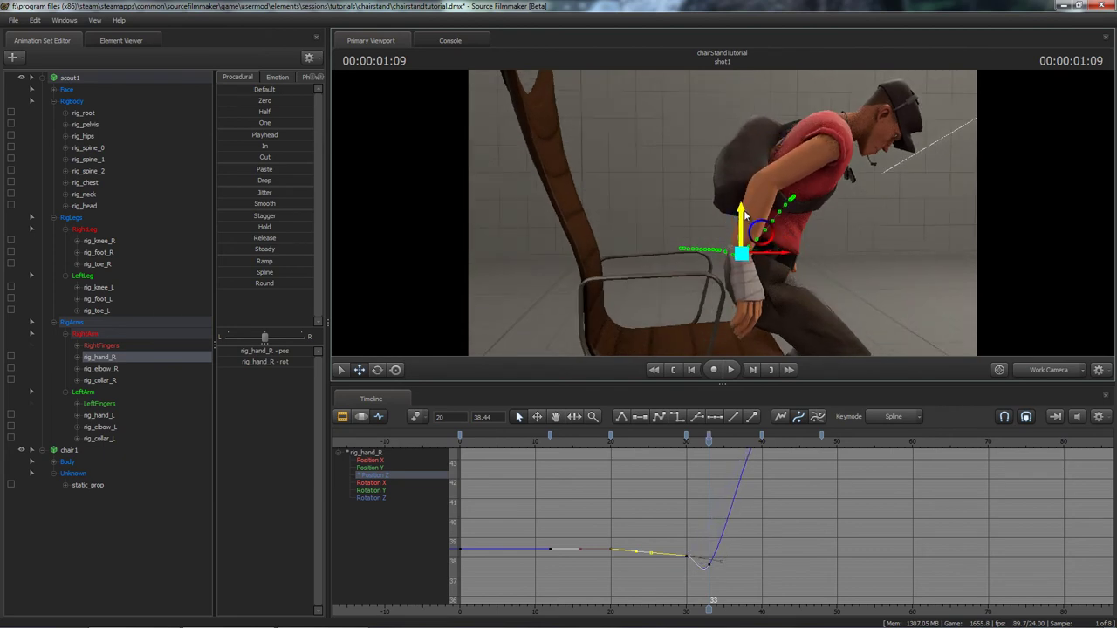
left_click(738, 257)
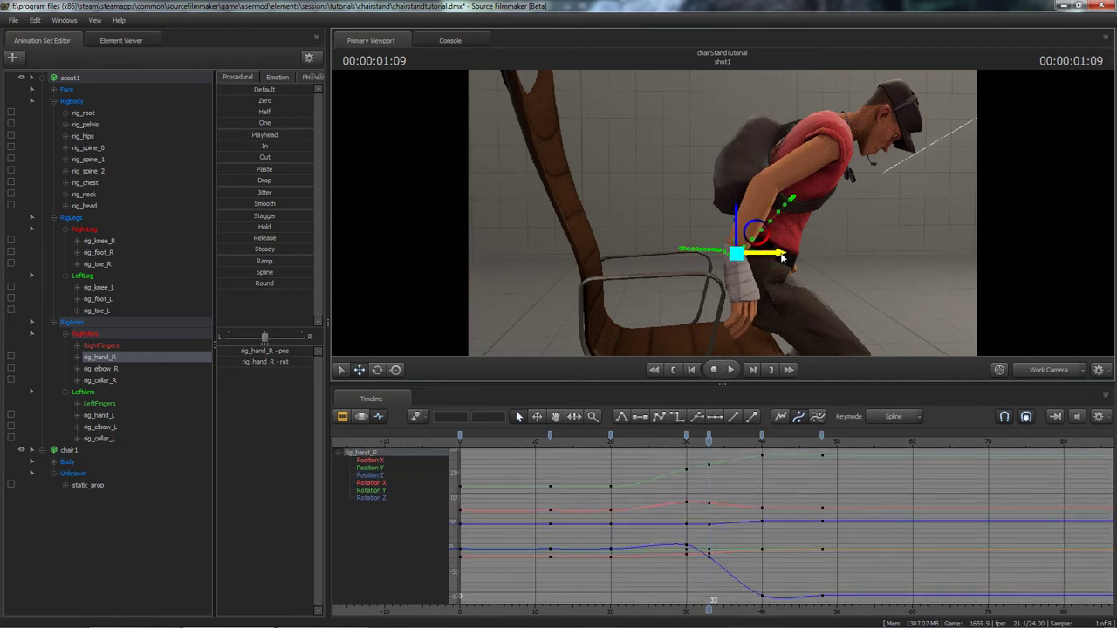
left_click_drag(782, 257, 733, 218, "alt")
Rotate rig_hand_R at frame 33 to refine the hand's pose, and play back the motion.
key("e")
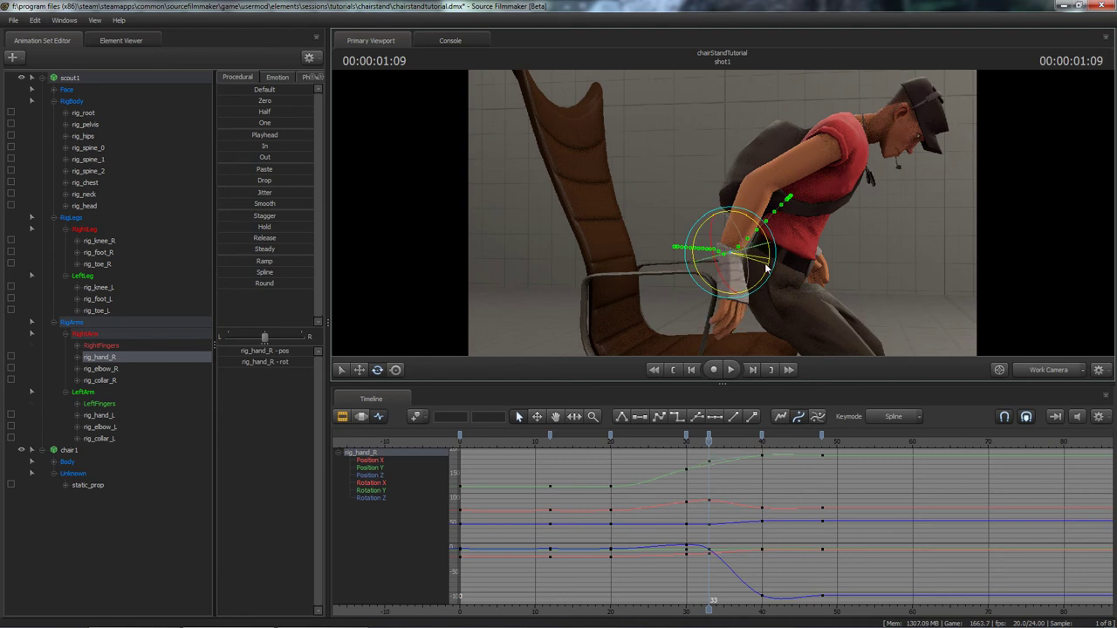
left_click_drag(767, 266, 721, 216, "alt")
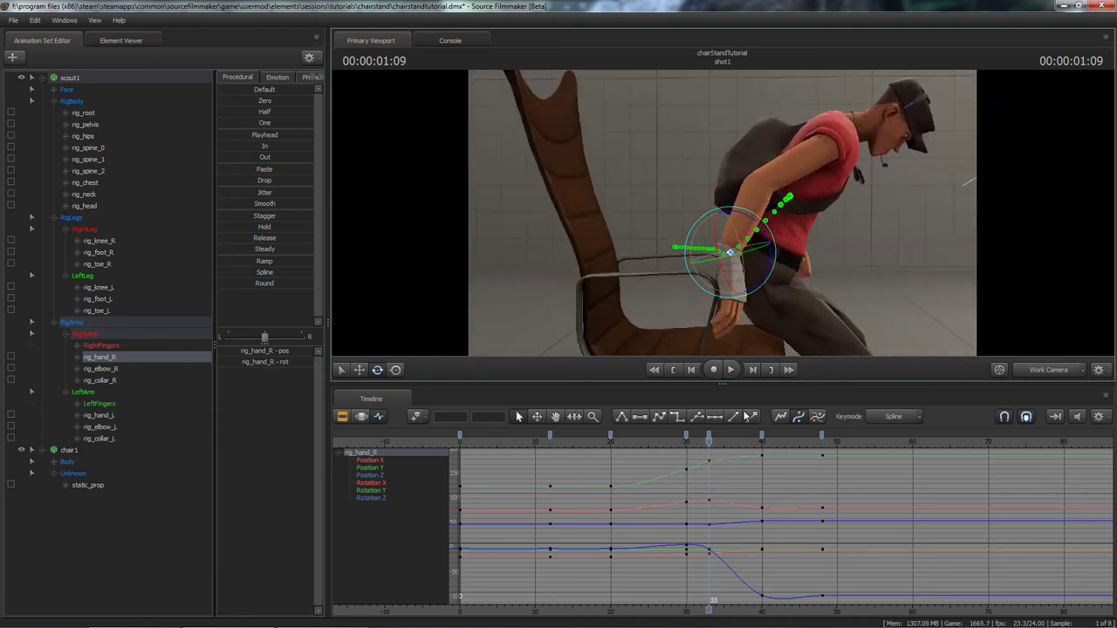
left_click_drag(709, 449, 656, 450)
key("space")
key("space")
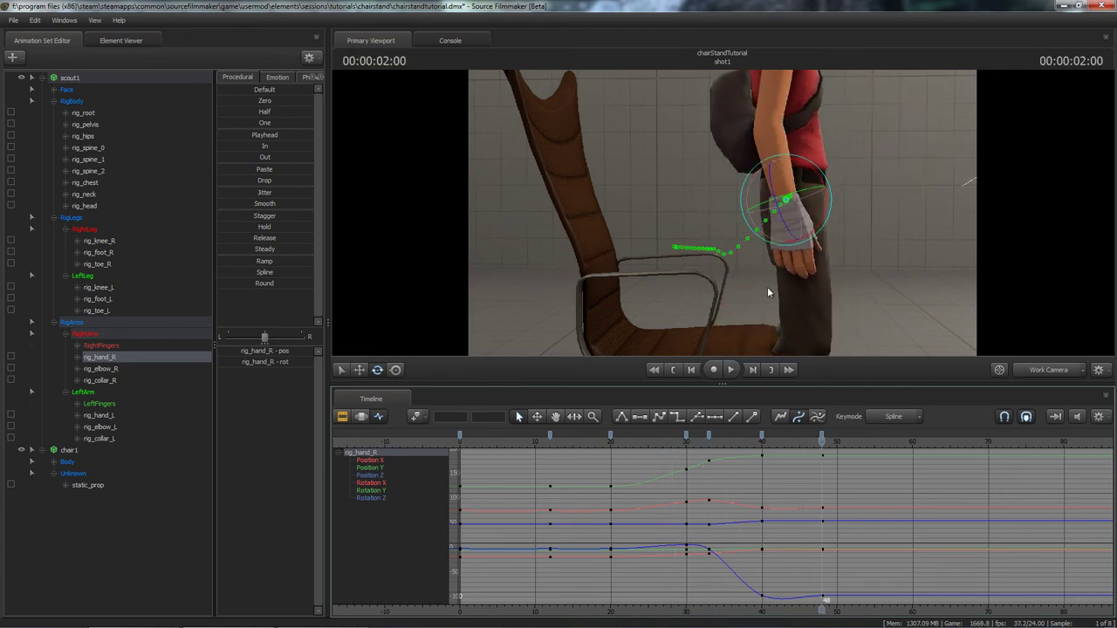
Replay the stand-up animation with the whole Scout and chair in view, and save the session.
right_click_drag(769, 292, 698, 301, "alt")
middle_click_drag(698, 301, 675, 316, "alt")
left_click_drag(529, 443, 522, 444)
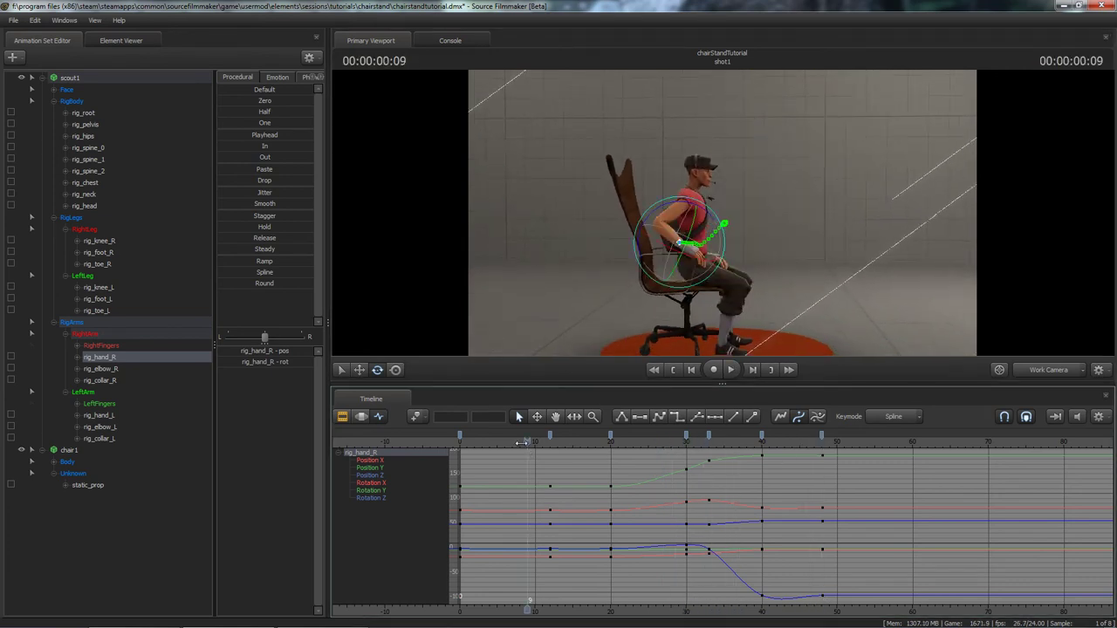
key("space")
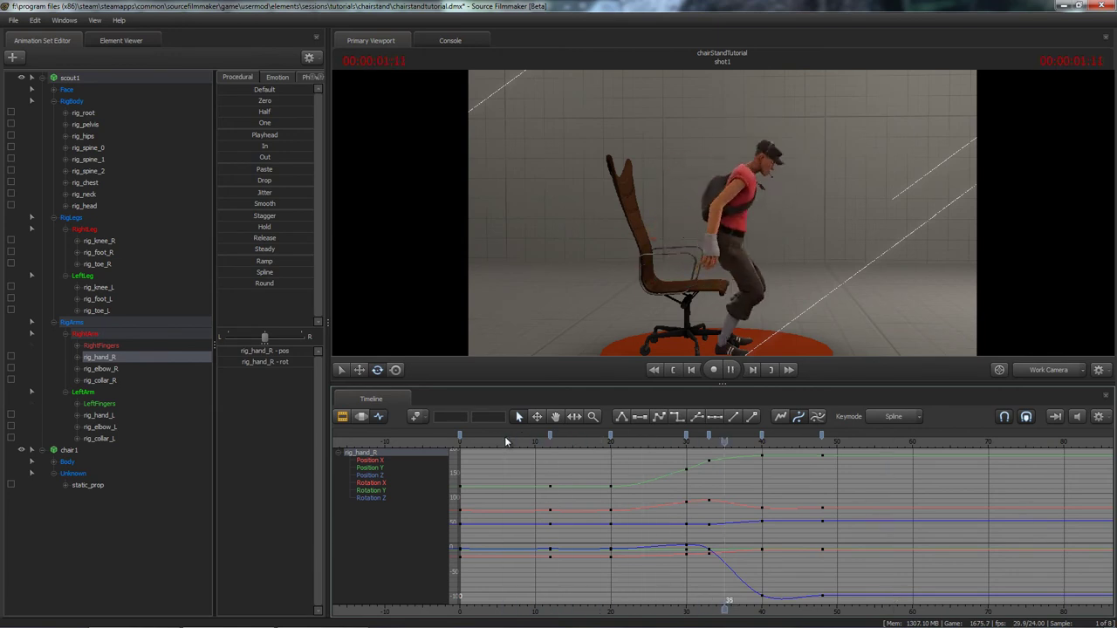
left_click(513, 439)
left_click_drag(537, 437, 460, 441)
key("space")
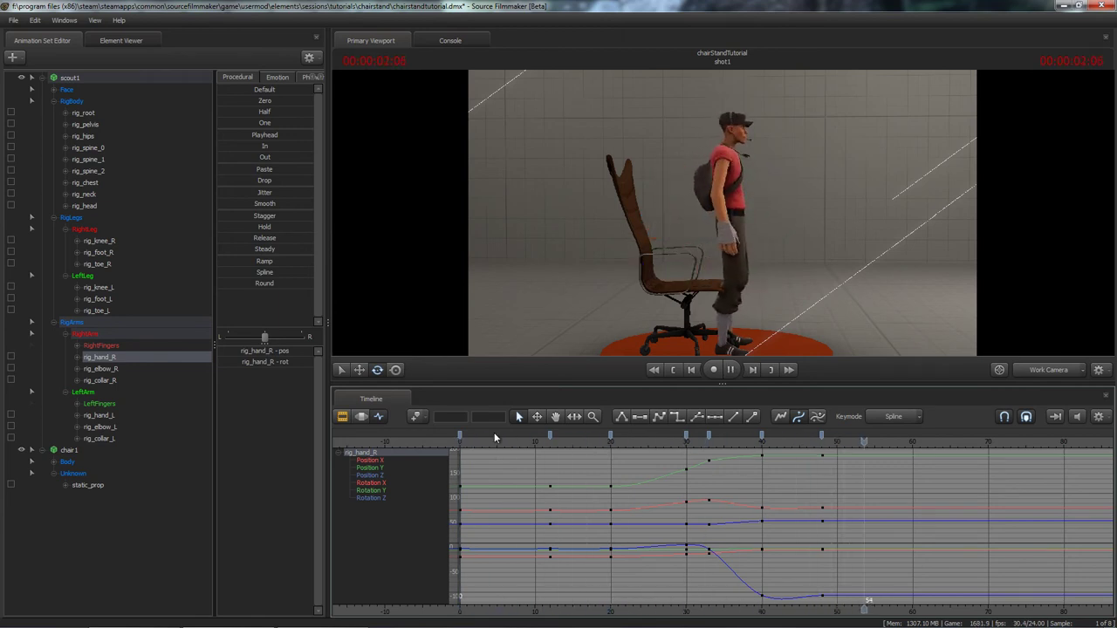
key("space")
left_click(469, 444)
key("space")
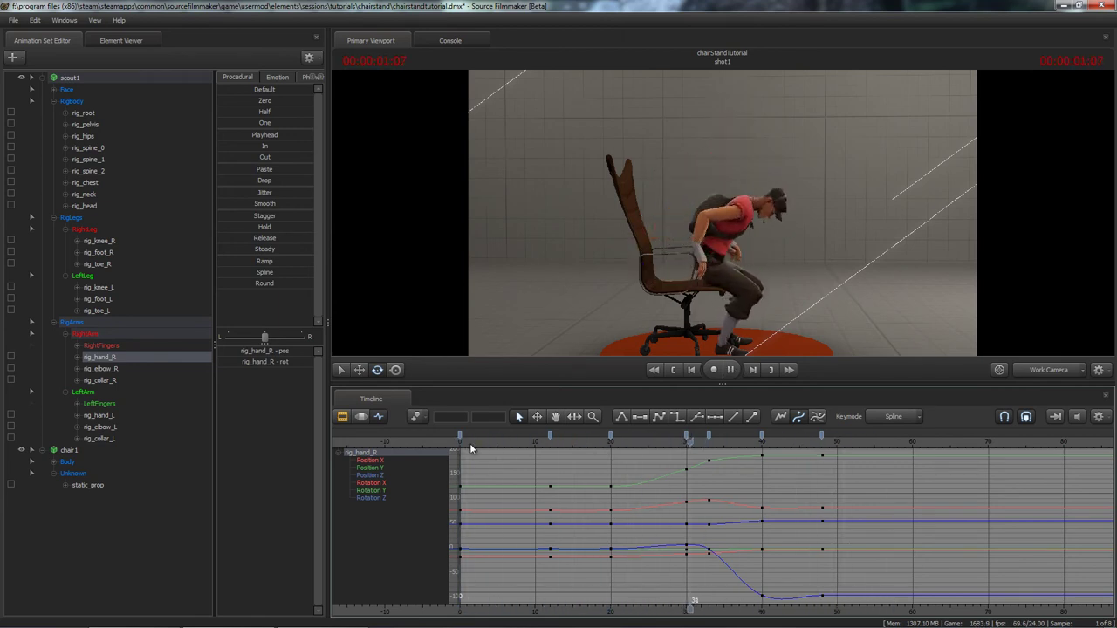
key("space")
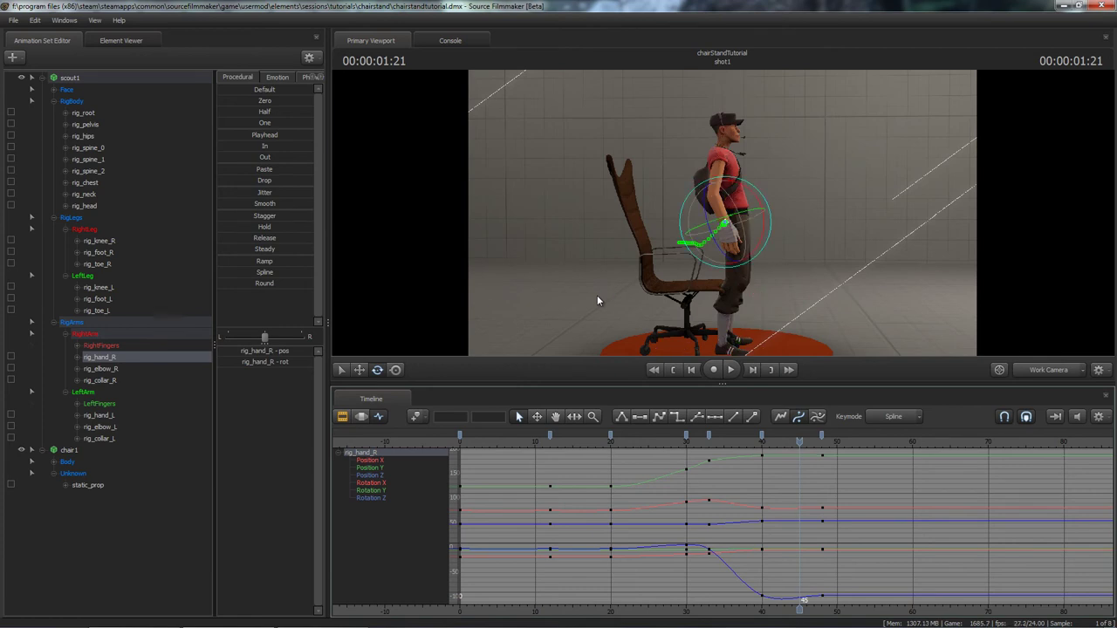
Select the chair's static_prop and set keys on it at frames 10, 20 and 30.
left_click_drag(514, 441, 646, 447)
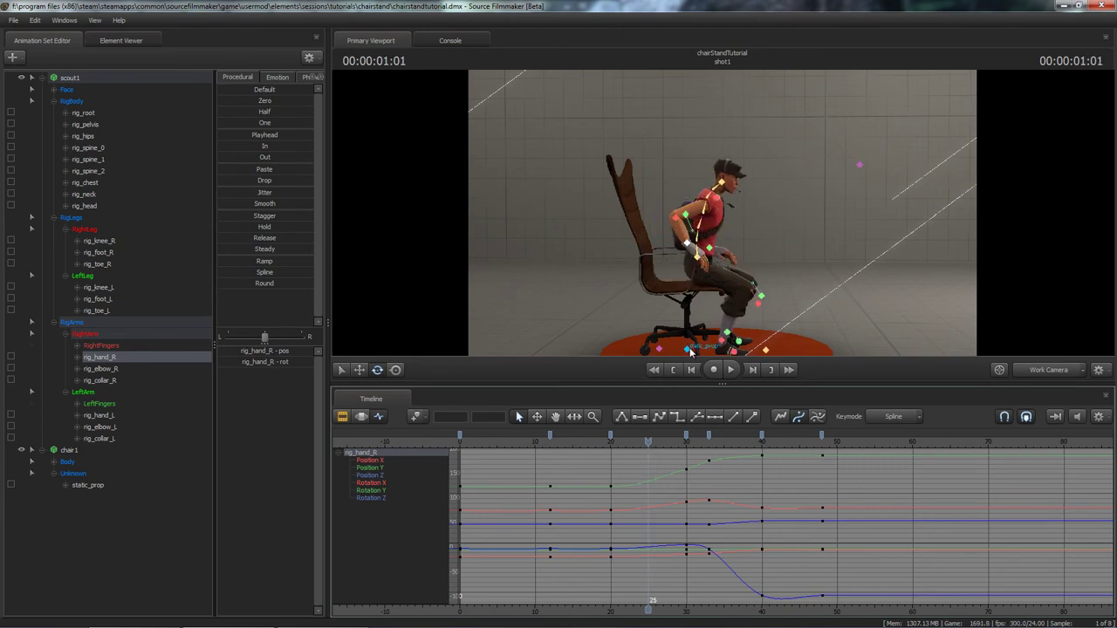
left_click(688, 350)
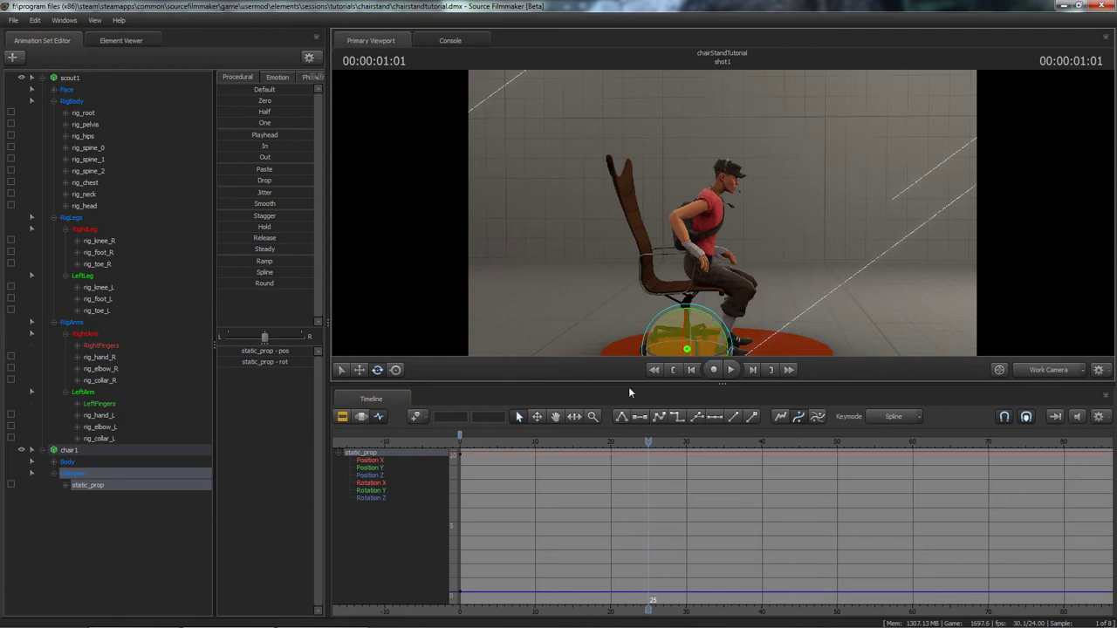
left_click_drag(509, 447, 684, 446)
key("m")
key("m")
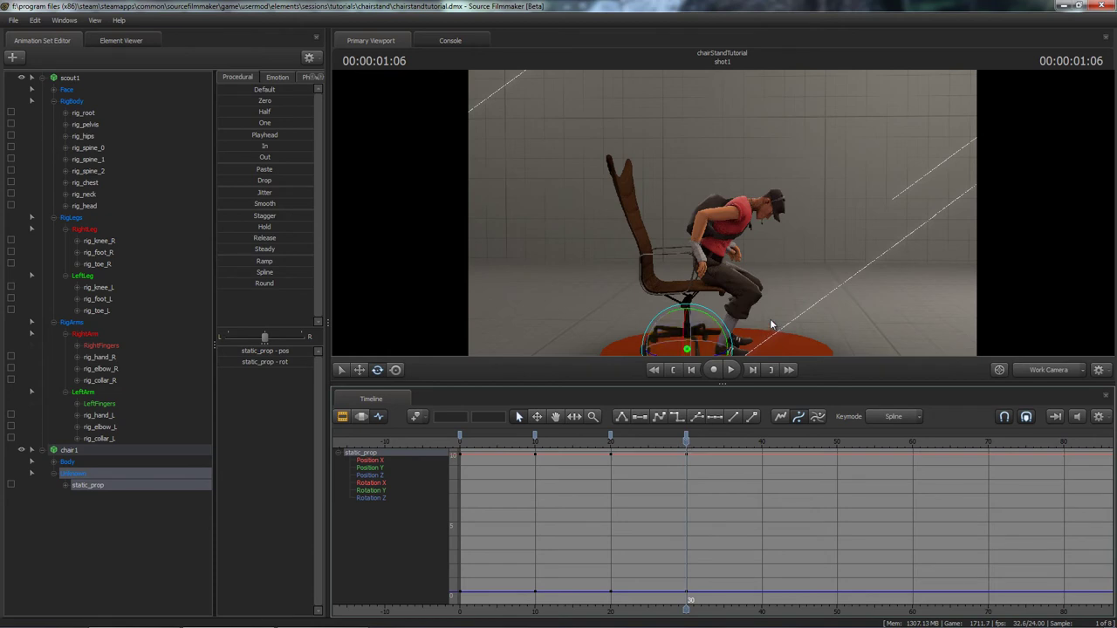
Move the chair's static_prop slightly forward along X at frame 30, and play the motion from frame 20.
key("z")
left_click_drag(771, 324, 723, 216)
key("x")
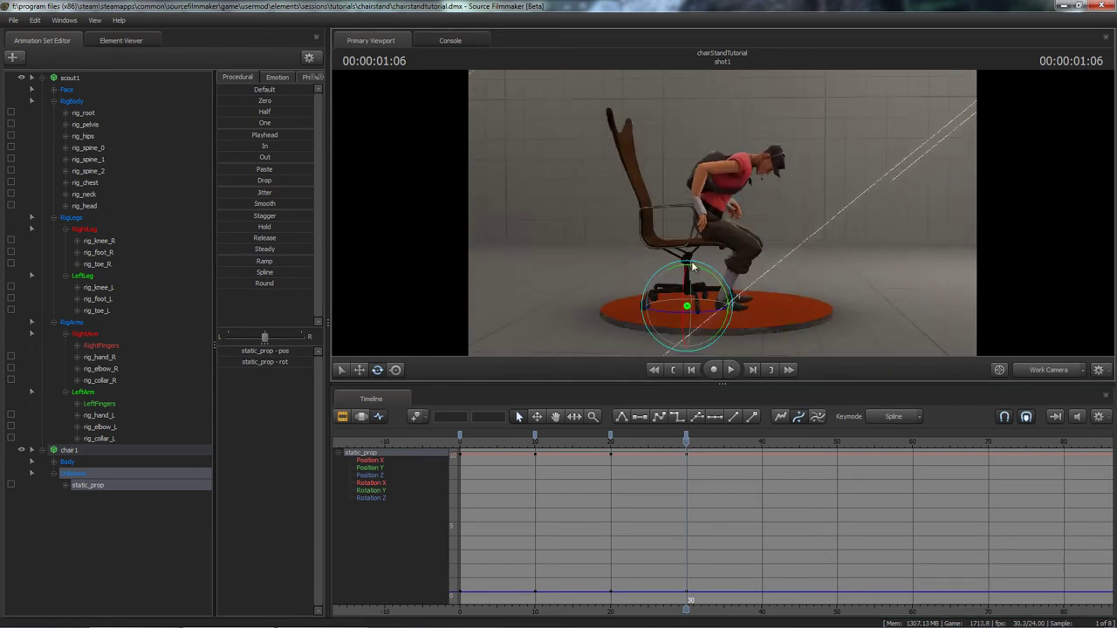
key("w")
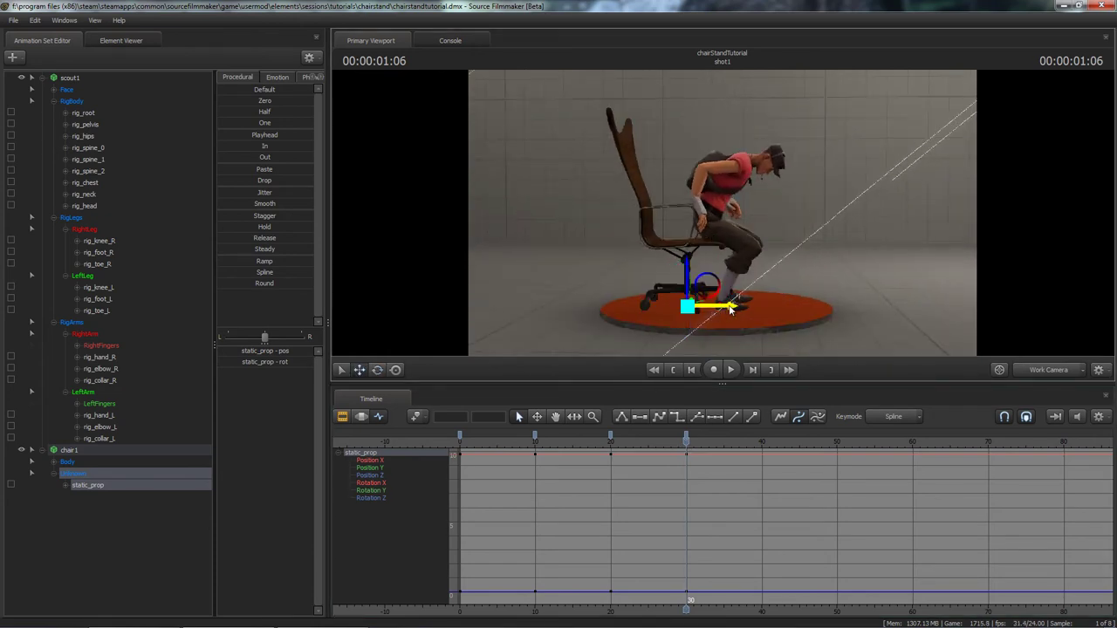
left_click_drag(730, 309, 732, 309)
left_click_drag(686, 441, 608, 440)
key("space")
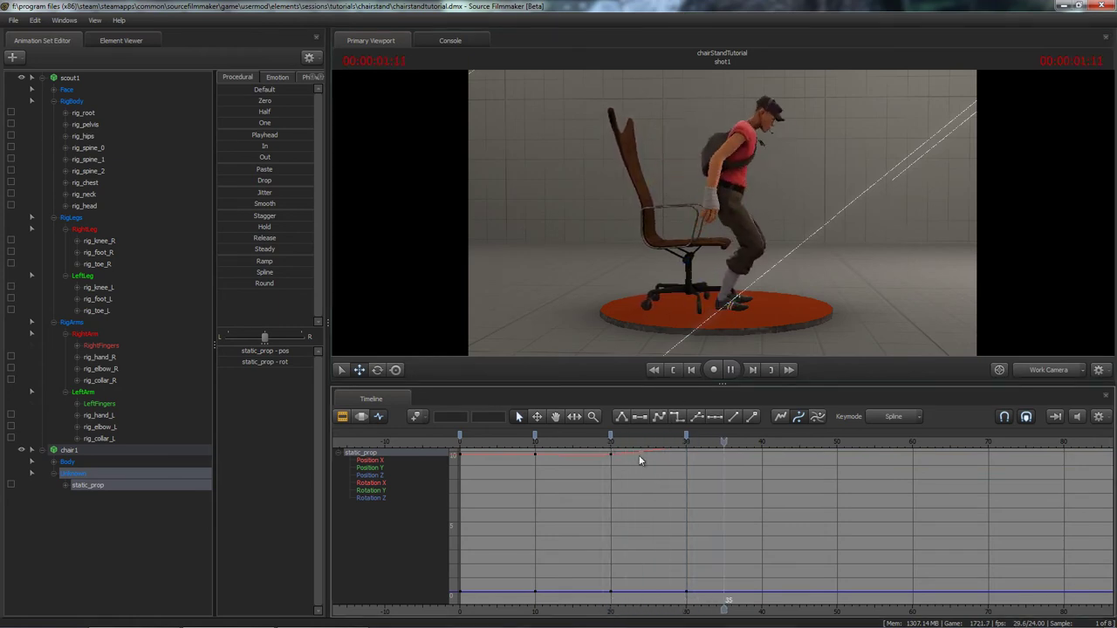
key("space")
Set a key on the chair's static_prop at frame 39 that holds its forward position.
mouse_move(738, 443)
left_mouse_down()
mouse_move(677, 443)
mouse_move(768, 443)
mouse_move(756, 446)
left_mouse_up()
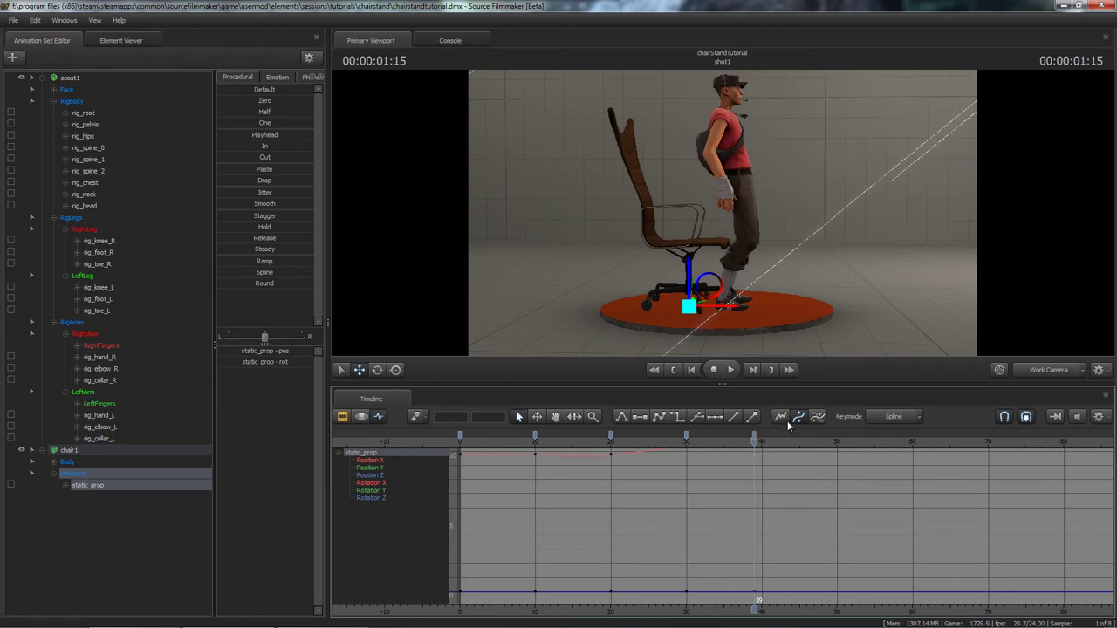
scroll(800, 531, "down", 4)
middle_click_drag(800, 528, 769, 528)
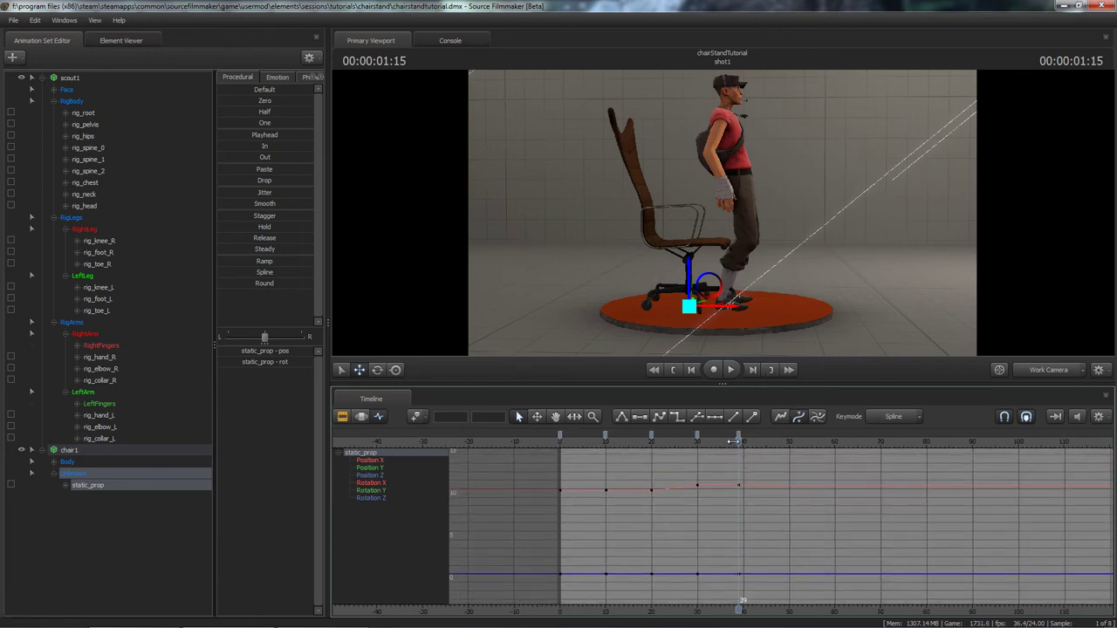
left_click_drag(734, 442, 767, 447)
key("m")
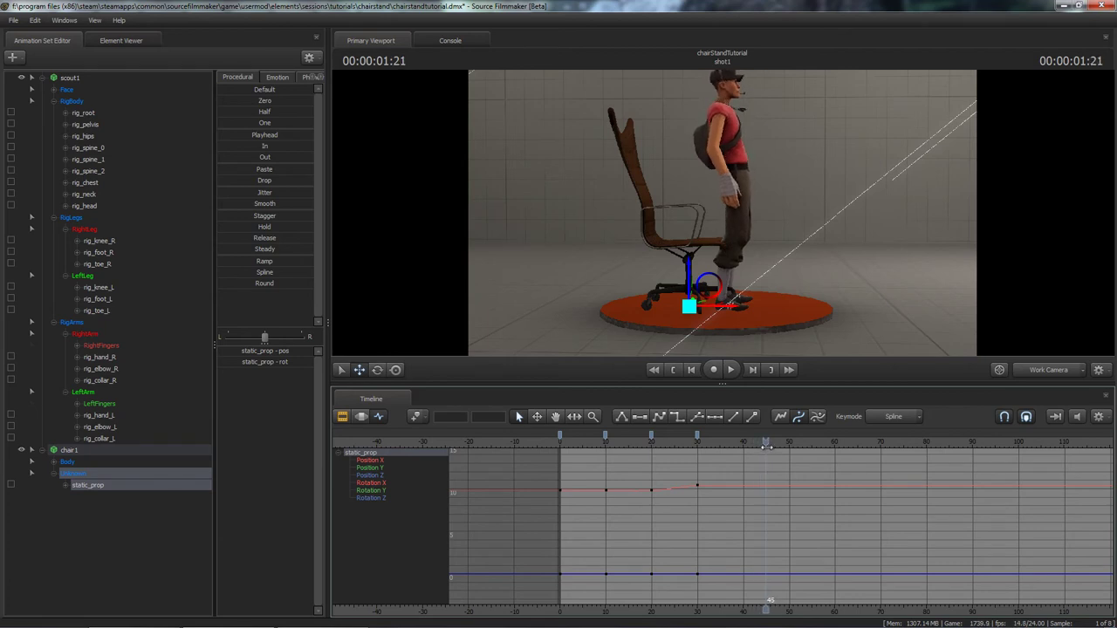
Undo the chair's move at frame 45 and slide static_prop backward at frame 50 to a Position X of about 3.26.
left_click_drag(735, 306, 723, 307)
left_click_drag(760, 445, 788, 443)
key("ctrl+z")
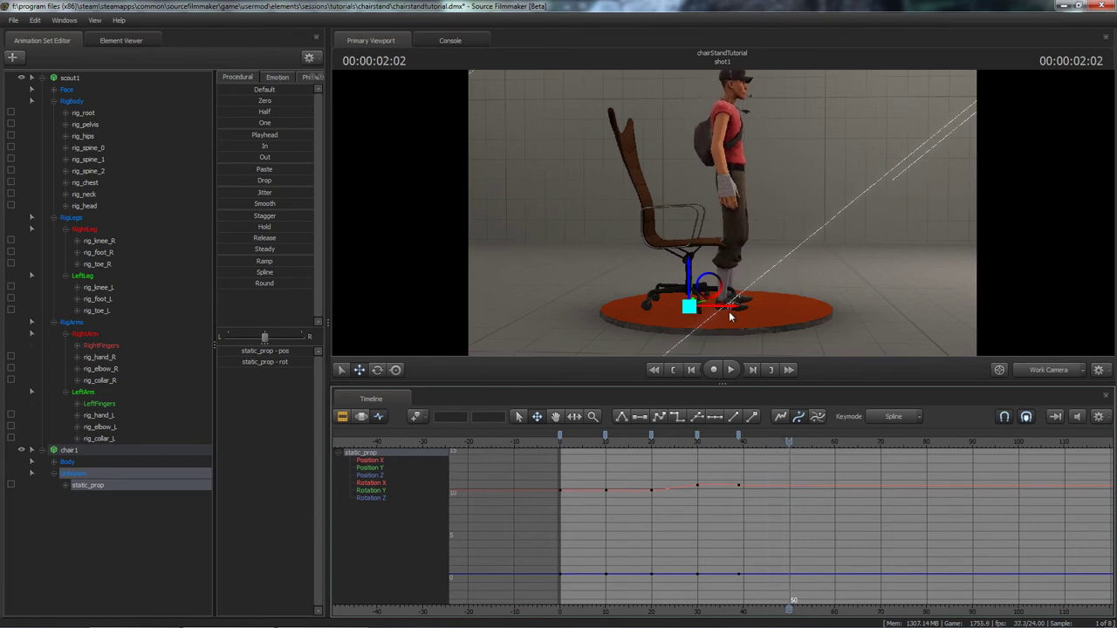
left_click_drag(731, 317, 711, 307)
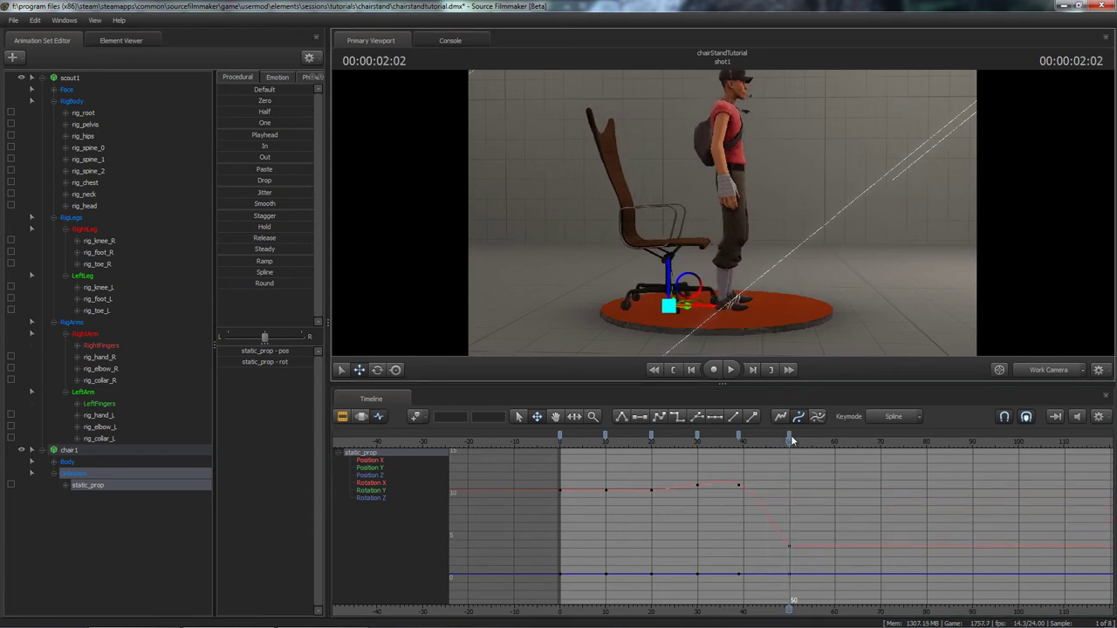
Flatten static_prop's Position X curve between frames 30 and 39, and play back the chair's motion.
left_click_drag(792, 440, 740, 441)
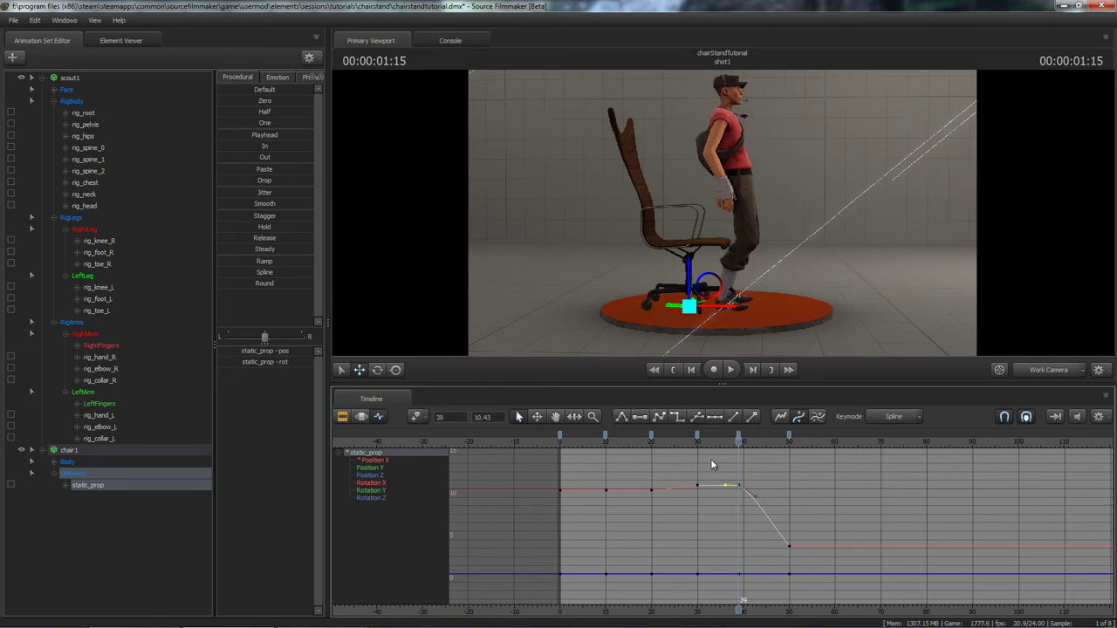
left_click(690, 438)
key("space")
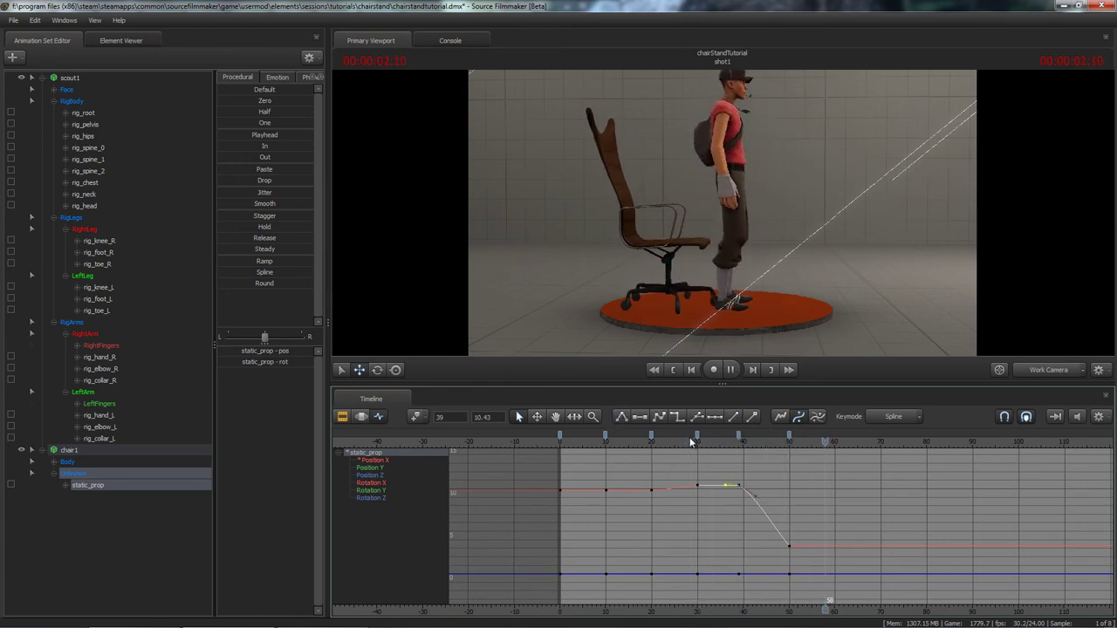
key("space")
Try a flat outgoing tangent on static_prop's Position X key at frame 39 and compare its playback with the sloped tangent.
mouse_move(724, 445)
left_mouse_down()
mouse_move(752, 445)
mouse_move(725, 445)
mouse_move(739, 445)
left_mouse_up()
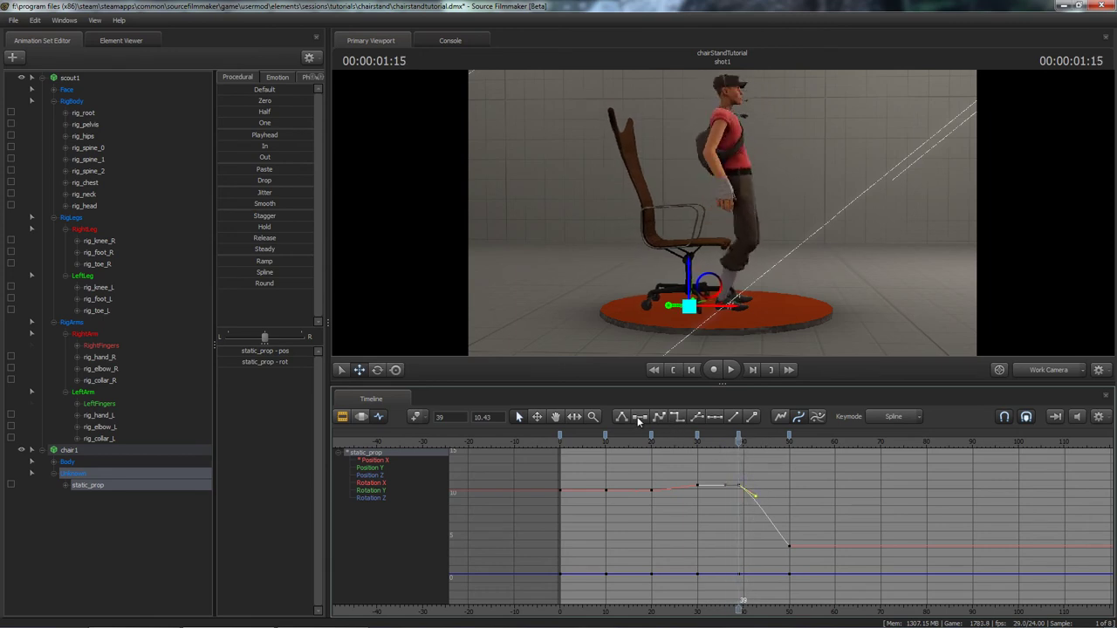
mouse_move(737, 441)
left_mouse_down()
mouse_move(771, 445)
mouse_move(697, 447)
mouse_move(743, 440)
left_mouse_up()
key("space")
key("space")
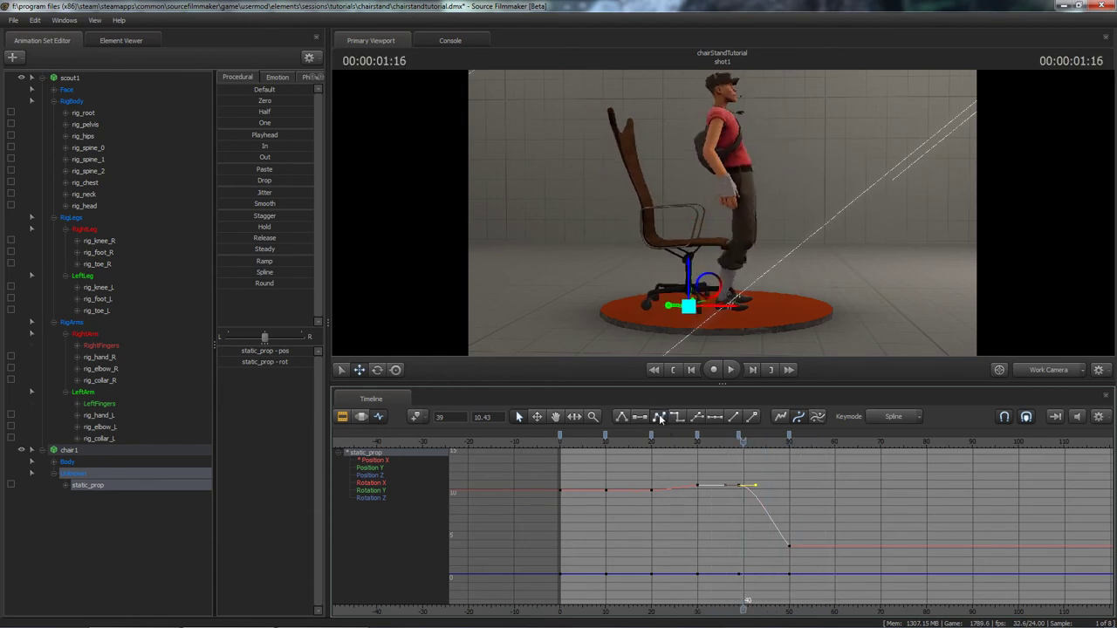
key("space")
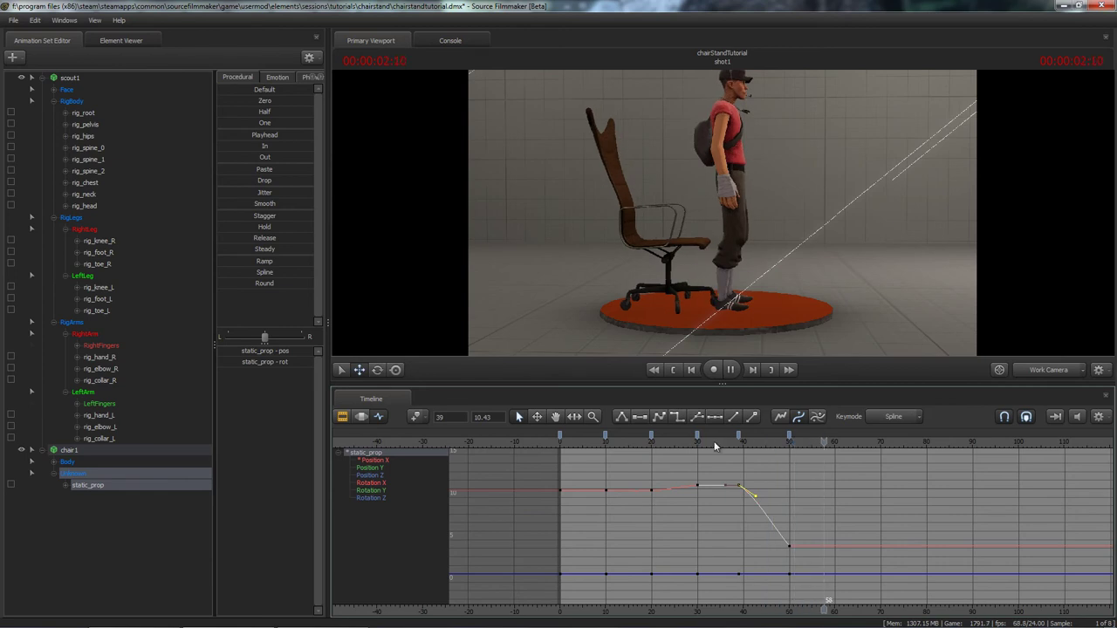
key("space")
Flatten the tangent of static_prop's Position X key at frame 50 to ease the chair to a stop, and replay the motion.
left_click_drag(724, 445, 765, 561)
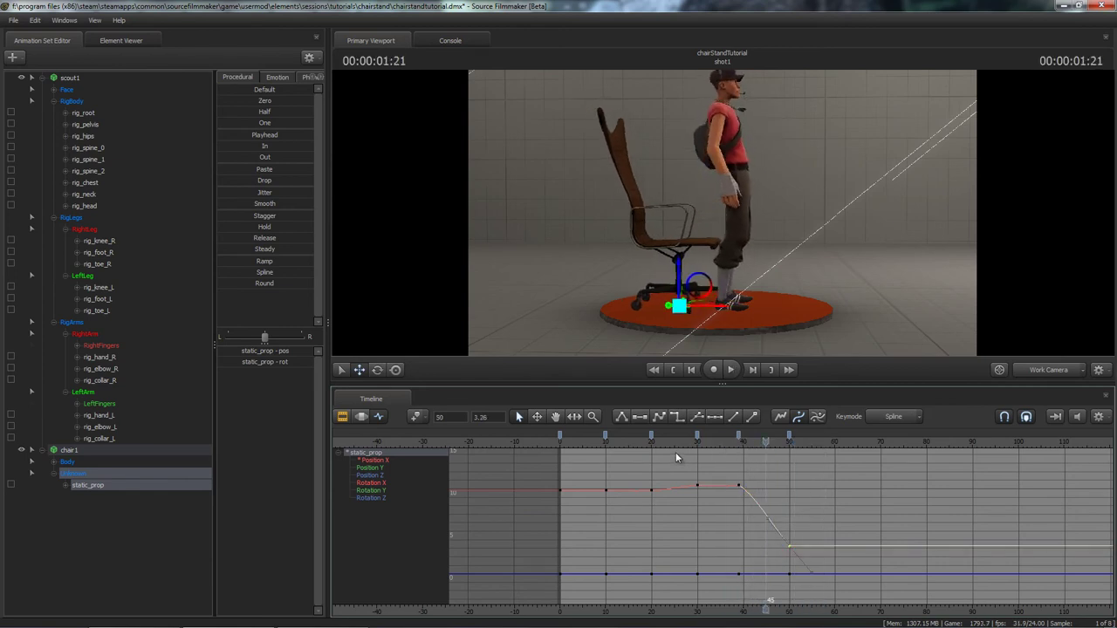
left_click(642, 416)
left_click(734, 442)
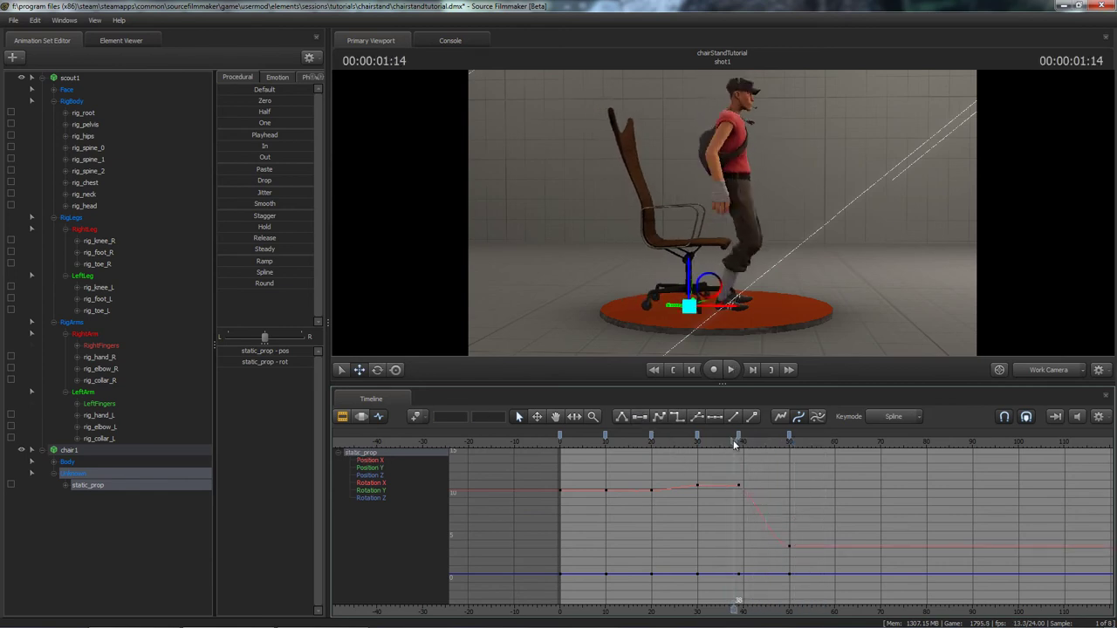
key("space")
key("space")
left_click(738, 441)
key("space")
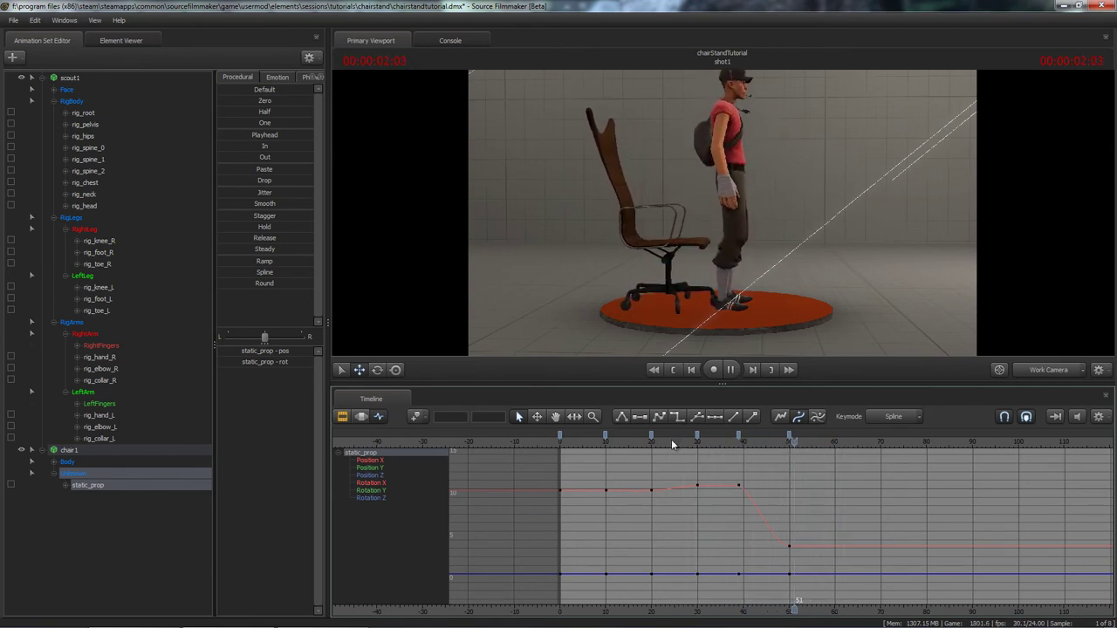
key("space")
Rotate the chair's static_prop about 11 degrees around its vertical axis at frame 50, and play back the motion.
left_click_drag(672, 444, 789, 436)
left_click_drag(721, 288, 722, 218, "alt")
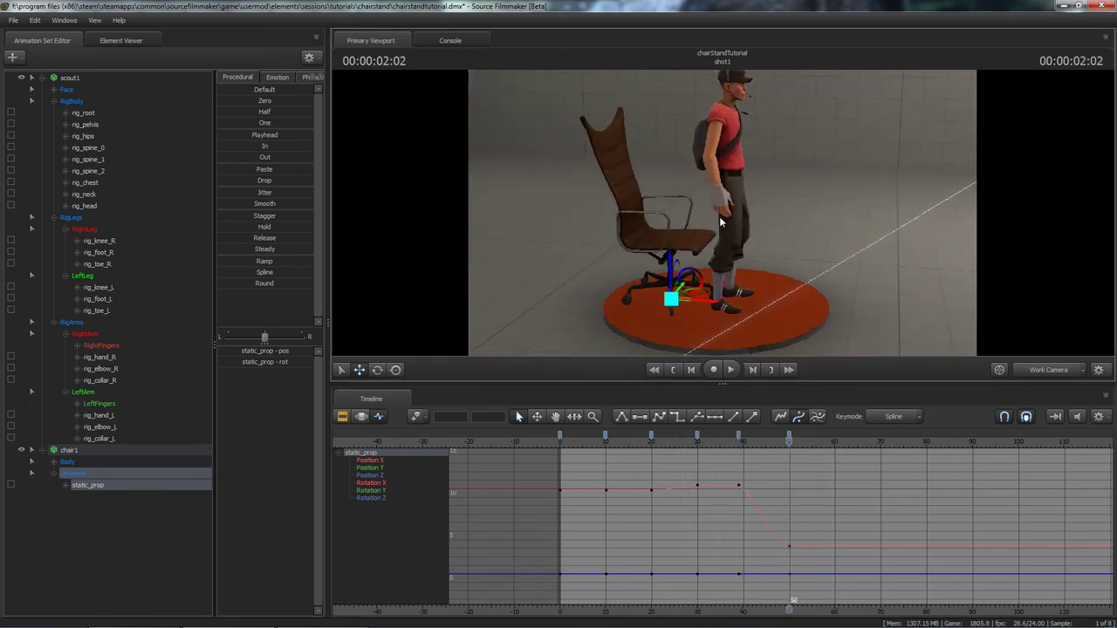
key("e")
left_click_drag(695, 311, 689, 312)
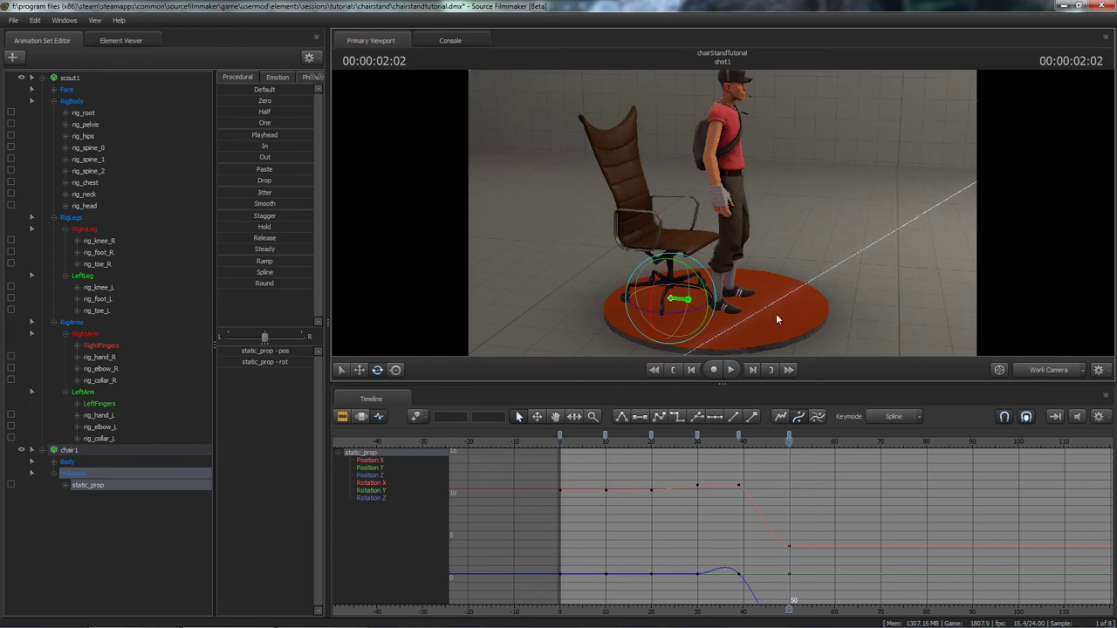
left_click_drag(776, 315, 724, 249, "alt")
left_click_drag(787, 442, 724, 447)
key("space")
key("space")
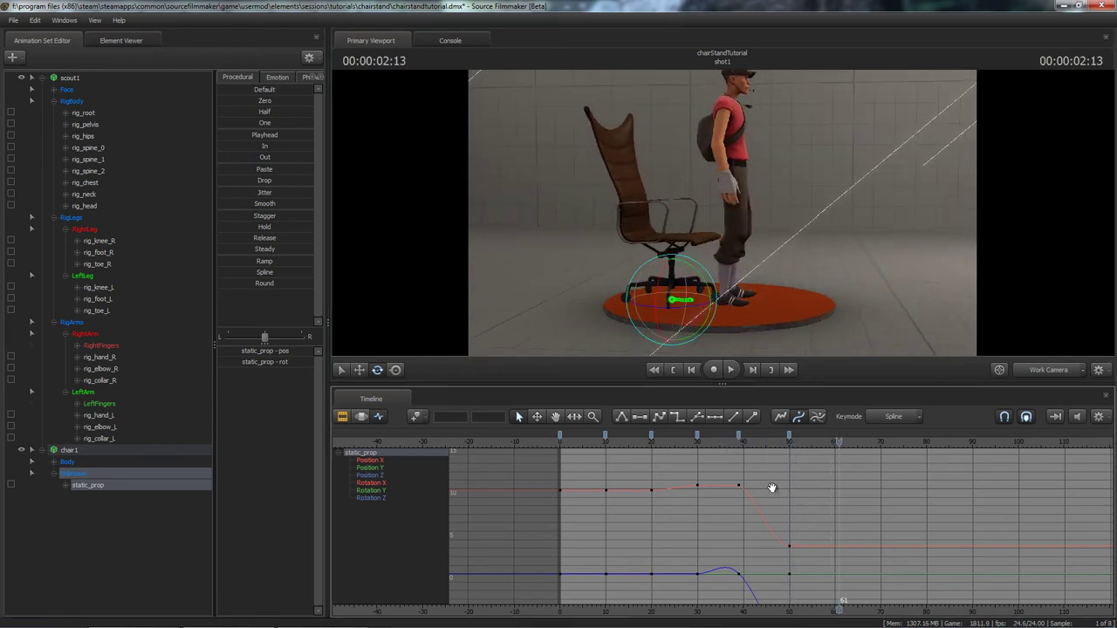
Flatten the tangent of static_prop's Rotation Z key at frame 50, and play back the chair's turn.
middle_click_drag(772, 488, 737, 434)
scroll(751, 501, "down", 3)
middle_click_drag(739, 515, 698, 516)
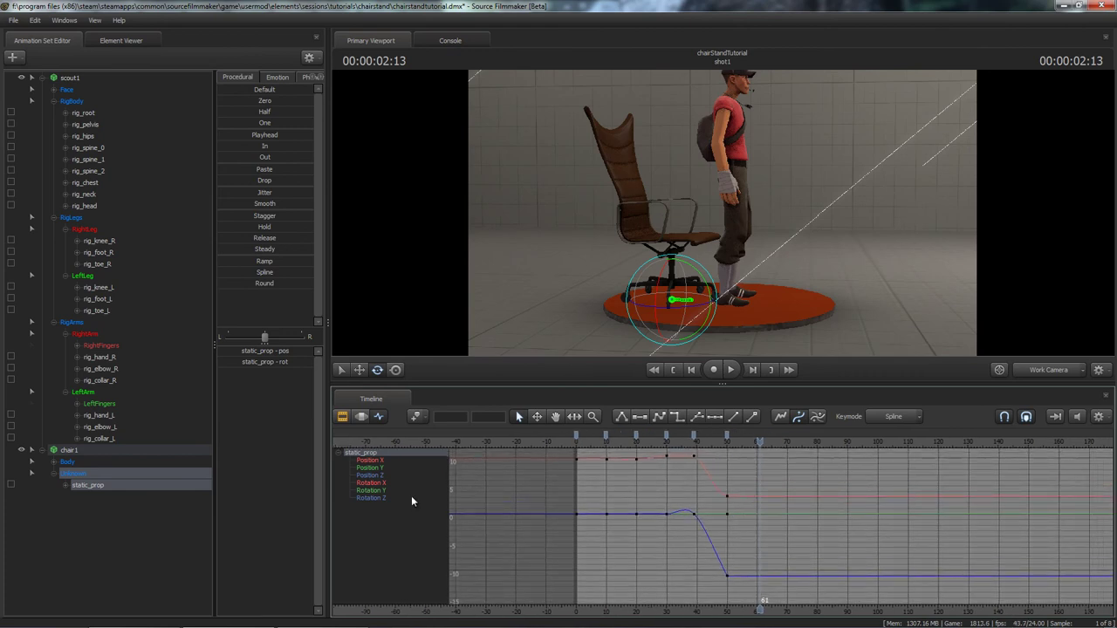
left_click_drag(370, 485, 370, 498)
middle_click_drag(742, 537, 736, 523)
scroll(716, 534, "down", 2)
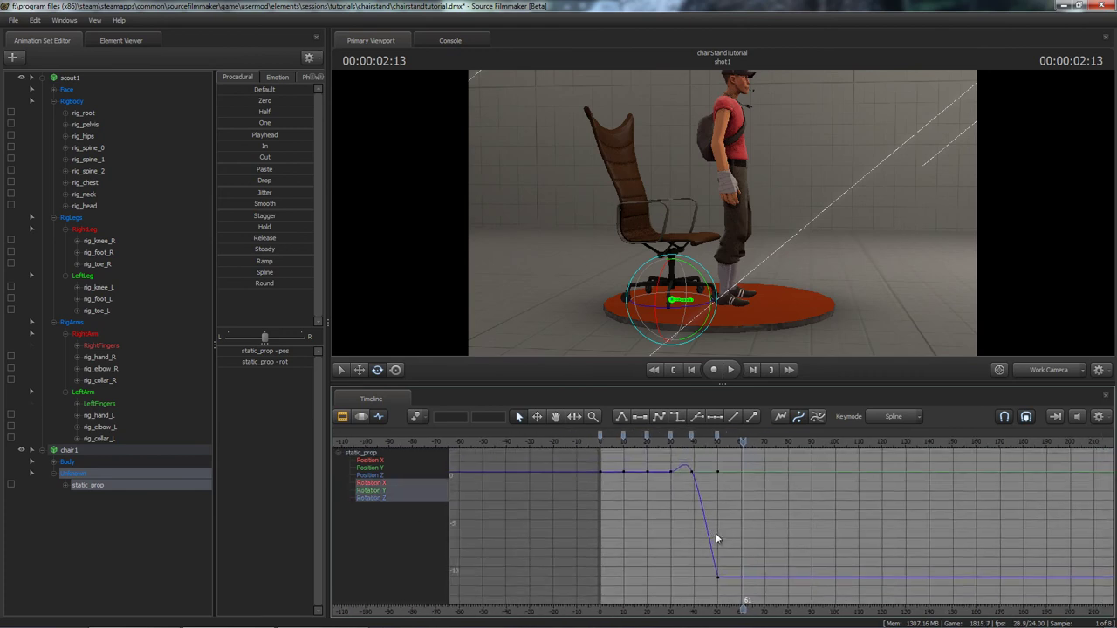
left_click_drag(732, 570, 703, 598)
left_click(643, 416)
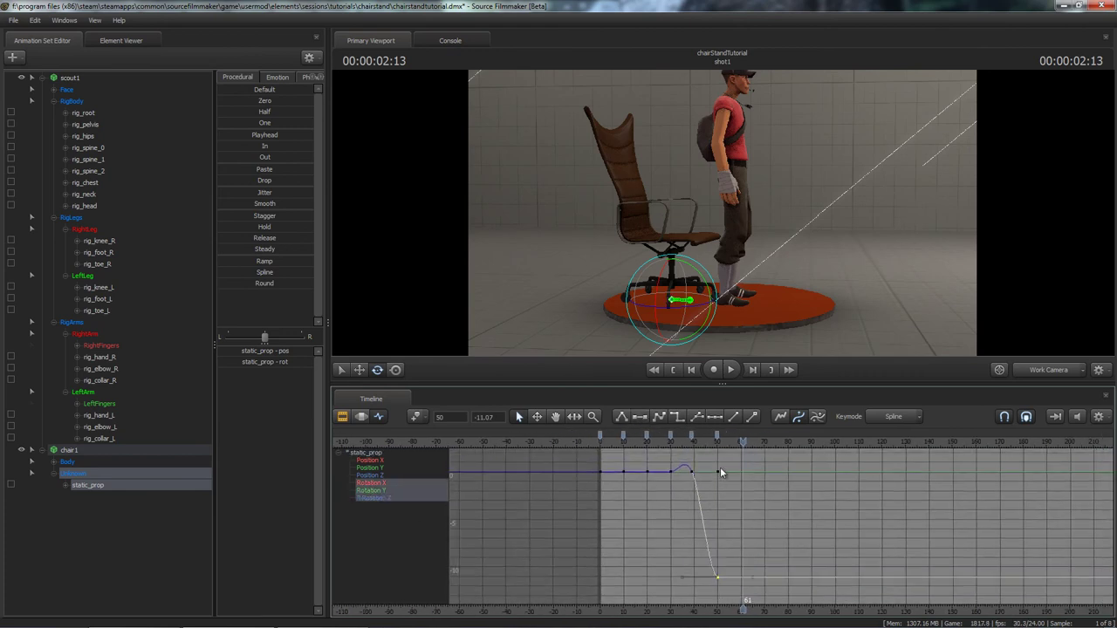
left_click_drag(742, 441, 700, 444)
key("space")
key("space")
Move static_prop's Rotation Z key from frame 50 to frame 60 to lengthen the turn, and replay it.
left_click_drag(750, 551, 773, 549)
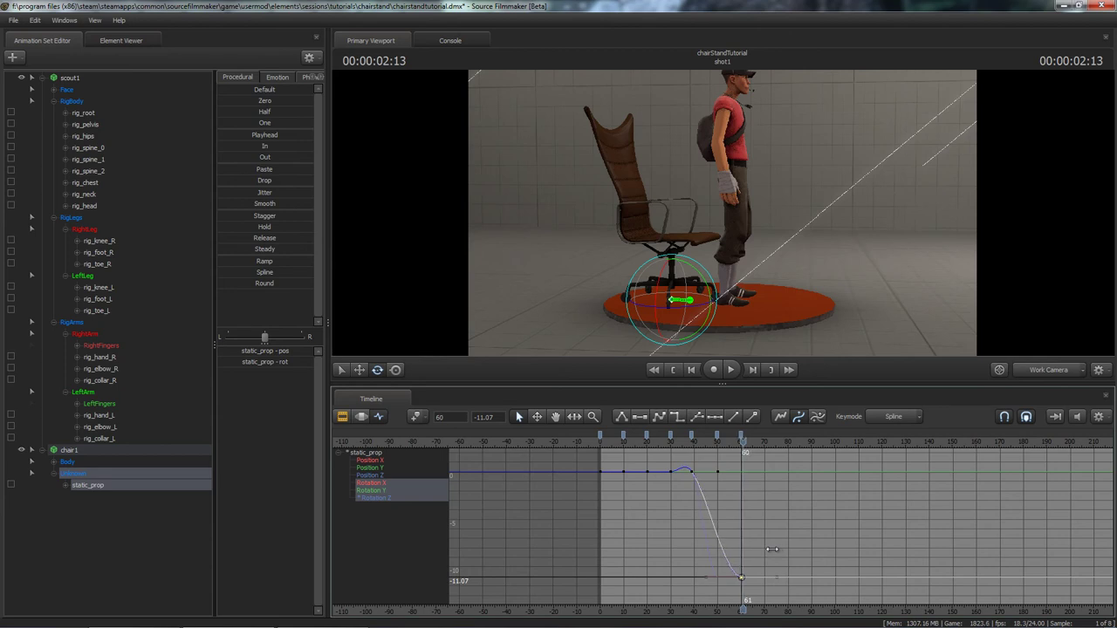
left_click(698, 445)
key("space")
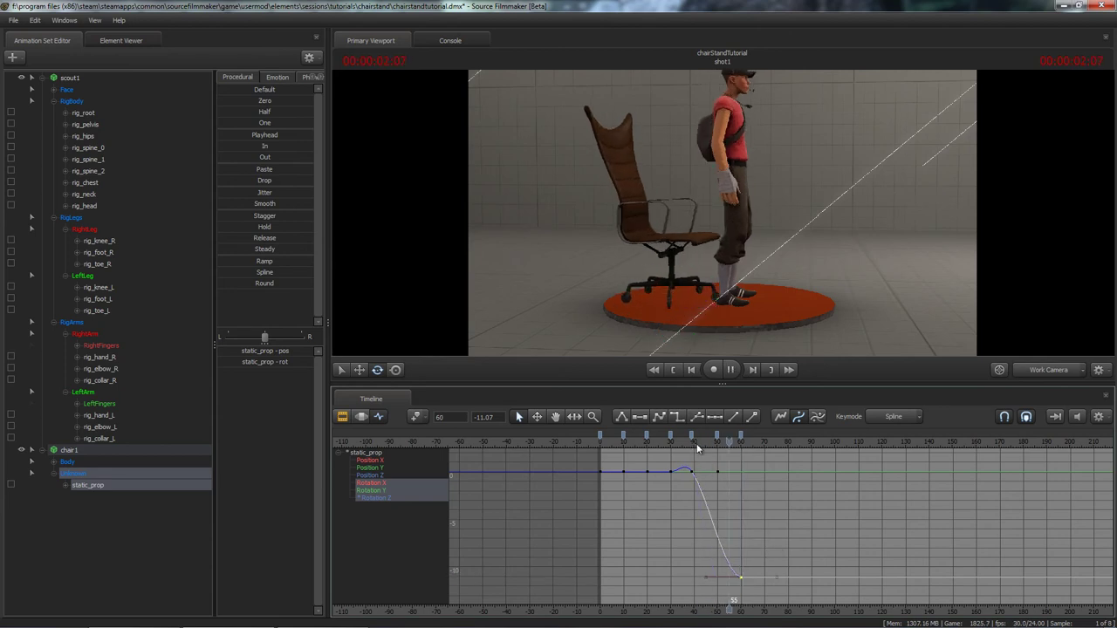
key("space")
Move static_prop's remaining keys from frame 50 to frame 60 to match the rotation, and play back the chair's roll.
left_click(378, 455)
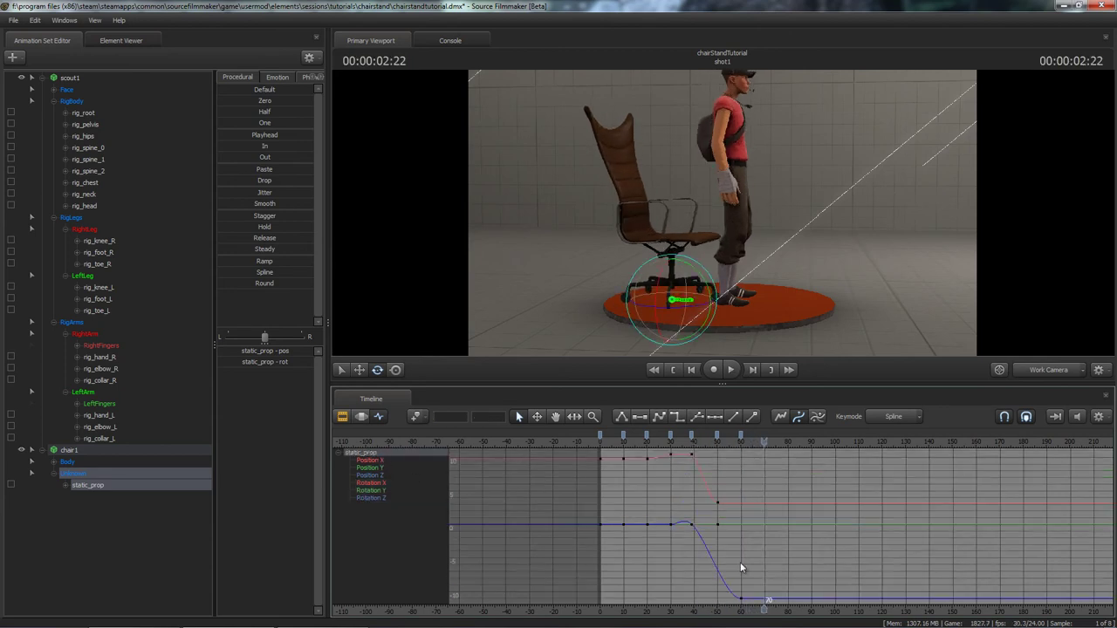
left_click_drag(728, 491, 709, 531)
middle_click_drag(756, 499, 779, 499)
left_click(718, 464)
left_click(689, 446)
key("space")
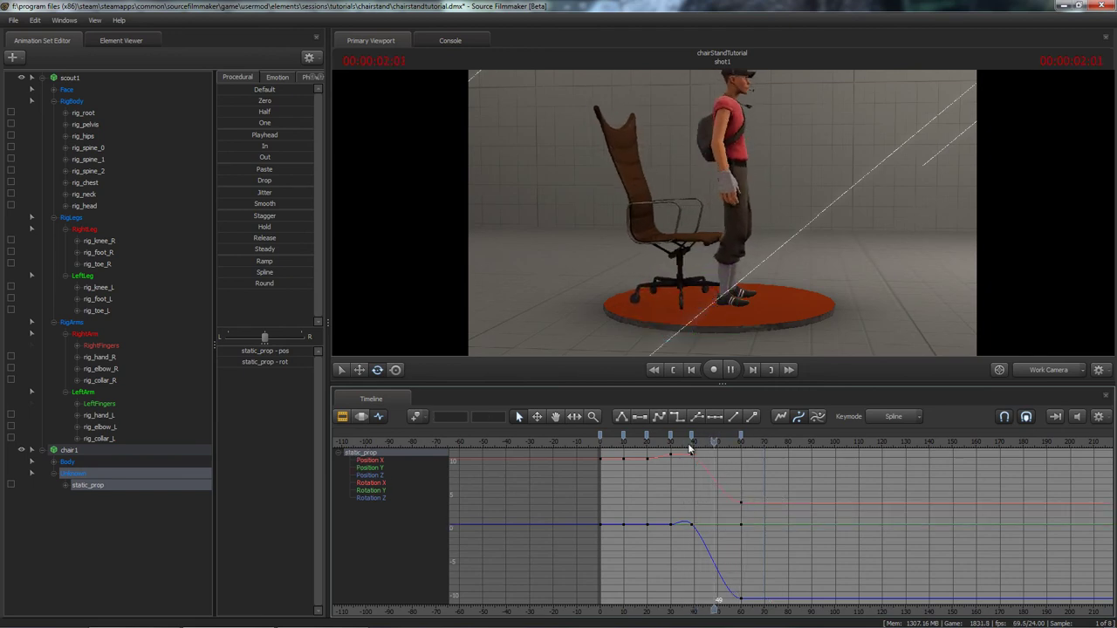
left_click(689, 446)
key("space")
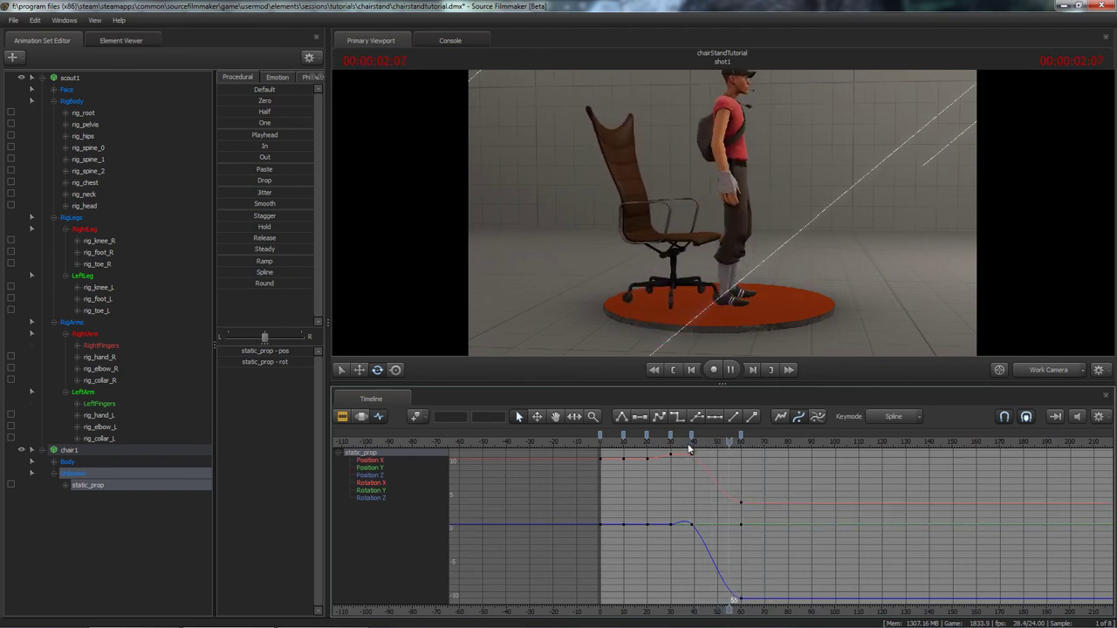
Nudge the chair's static_prop along its X axis at frame 45 to key its position beside the Scout's legs, and replay the motion.
left_click(693, 444)
left_click_drag(694, 443, 709, 443)
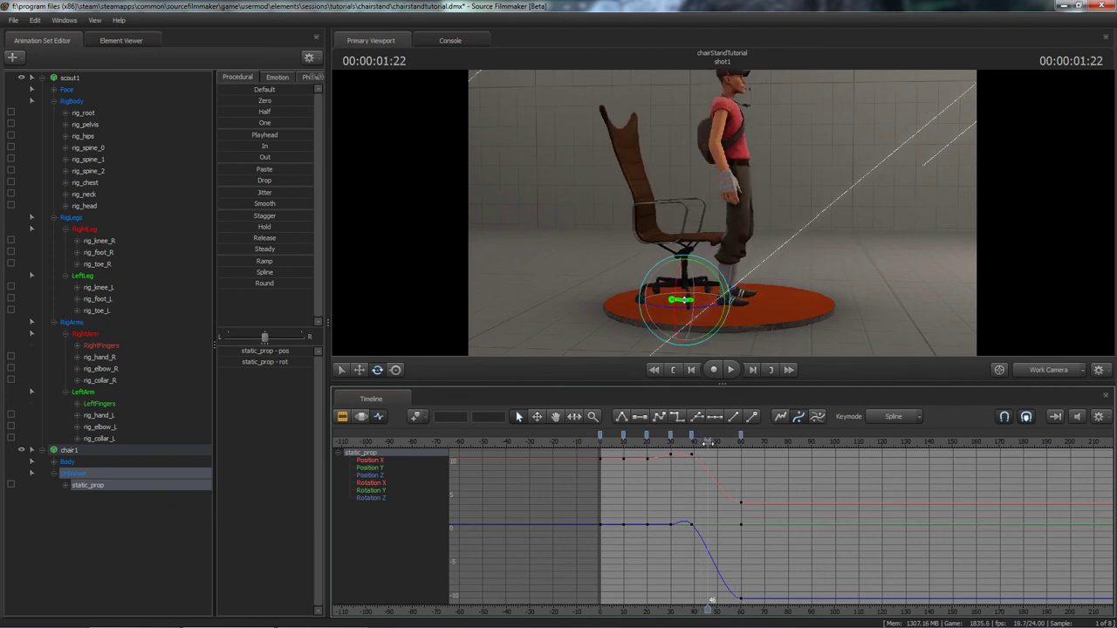
left_click_drag(760, 303, 718, 292, "alt")
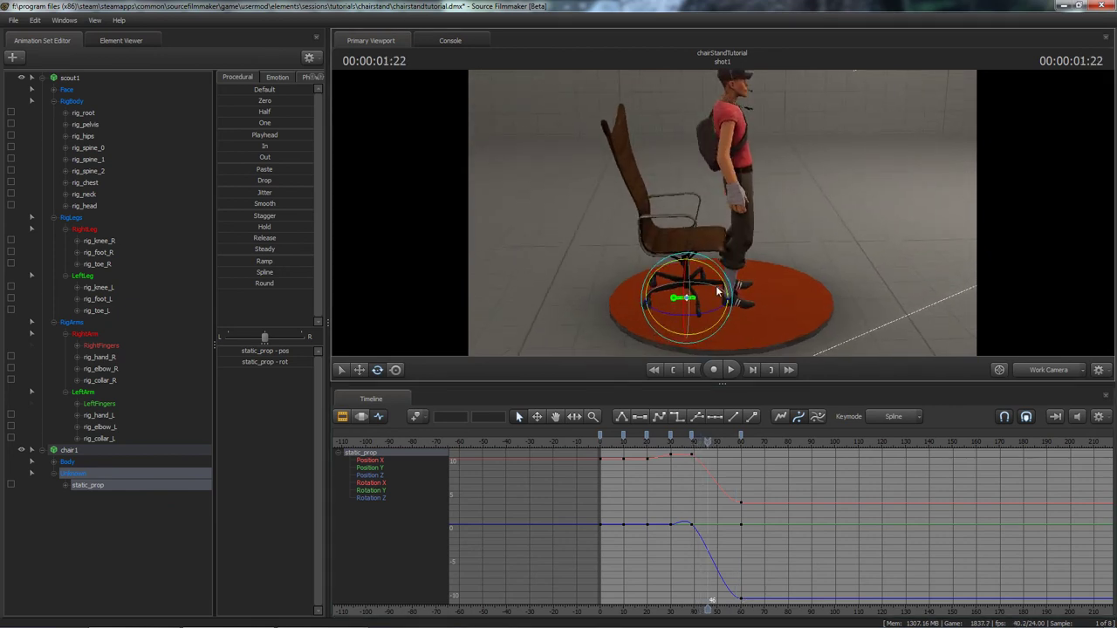
left_click_drag(709, 443, 705, 443)
left_click(734, 337)
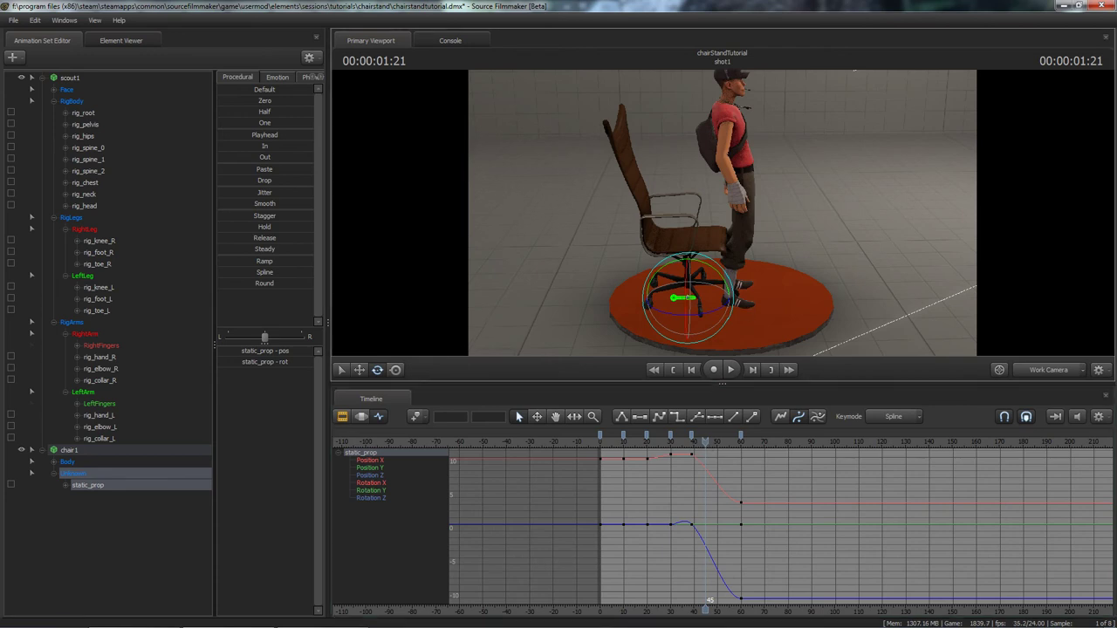
key("w")
left_click_drag(734, 338, 728, 297, "alt")
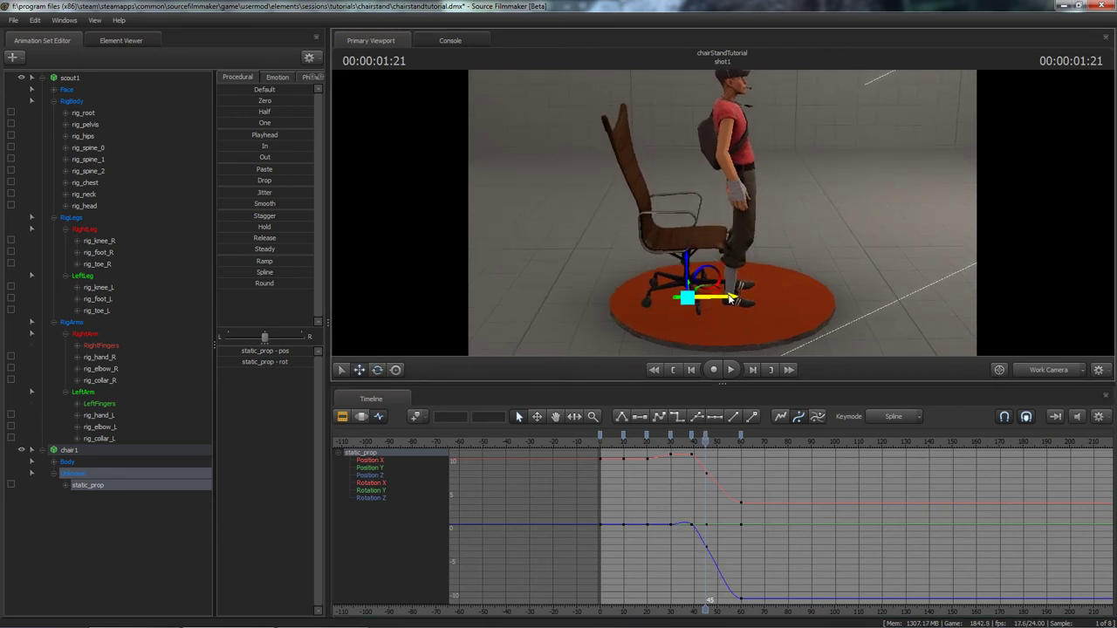
left_click(684, 444)
key("space")
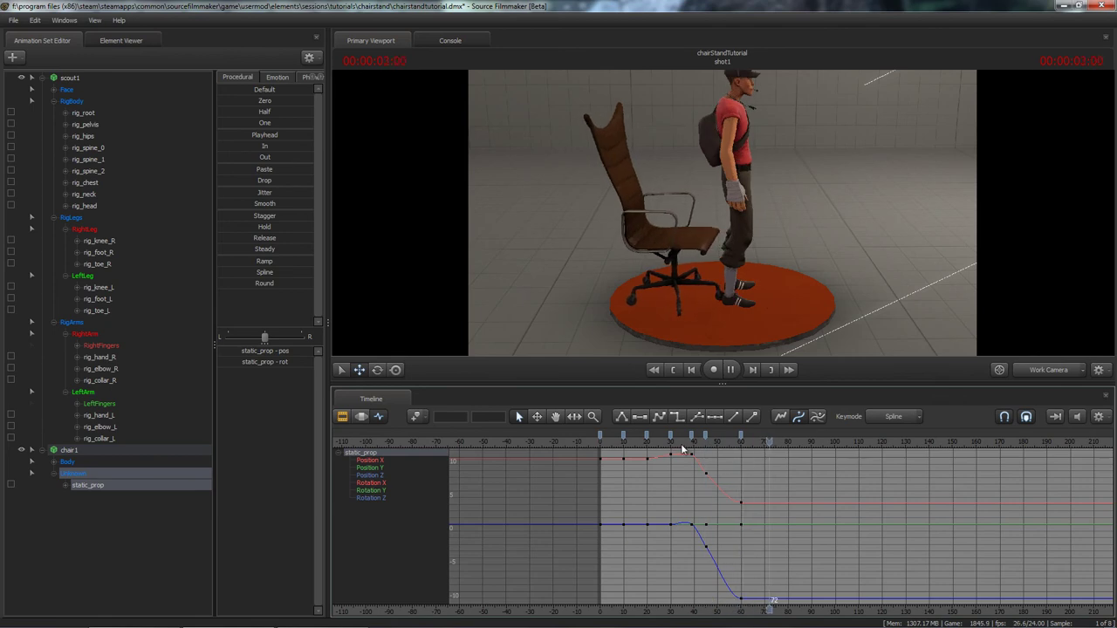
key("space")
left_click(663, 439)
key("space")
key("space")
Examine the full stand-up animation in playback from a wider side view and from a three-quarter front view.
left_click_drag(759, 285, 723, 213)
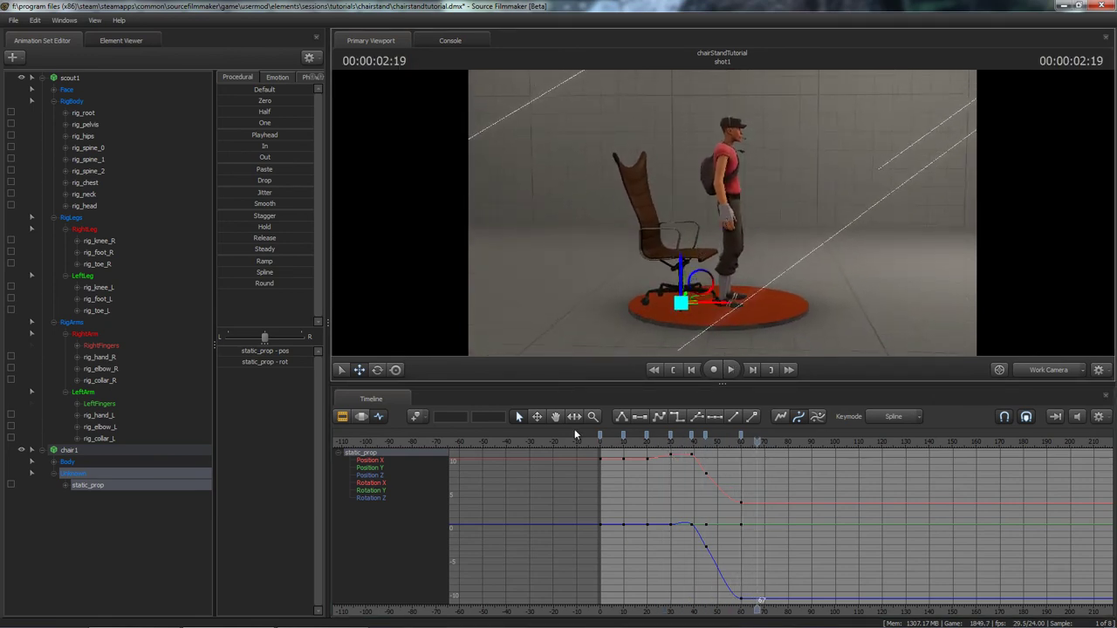
key("space")
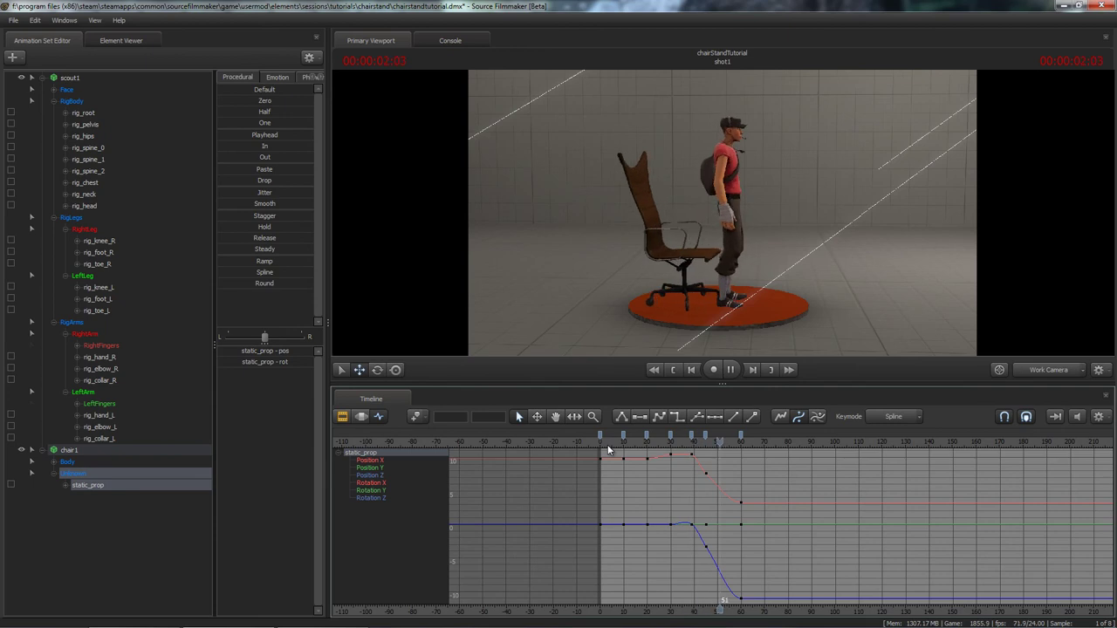
key("space")
left_click_drag(721, 217, 721, 217, "alt")
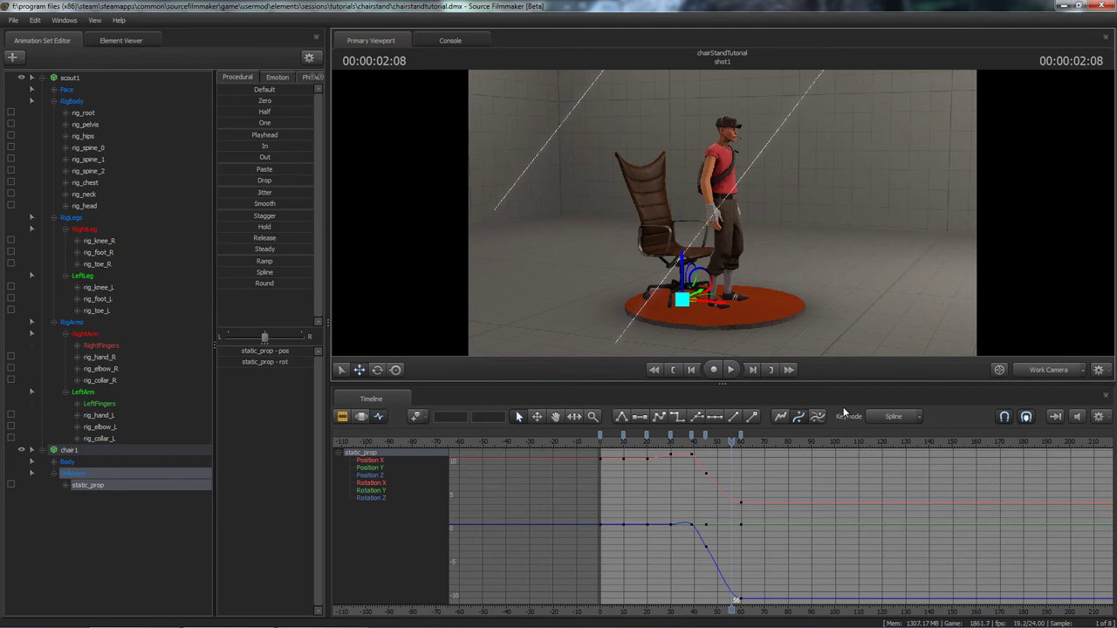
left_click_drag(806, 307, 721, 217, "alt")
right_click_drag(722, 218, 723, 217, "alt")
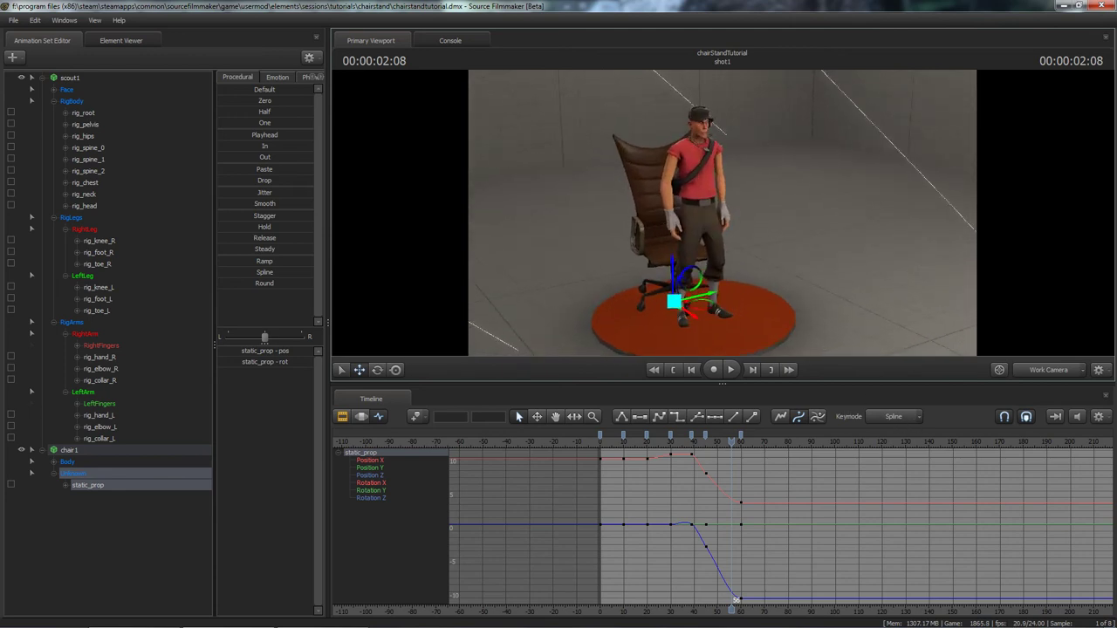
left_click(696, 143, "ctrl")
left_click_drag(697, 144, 746, 285, "alt")
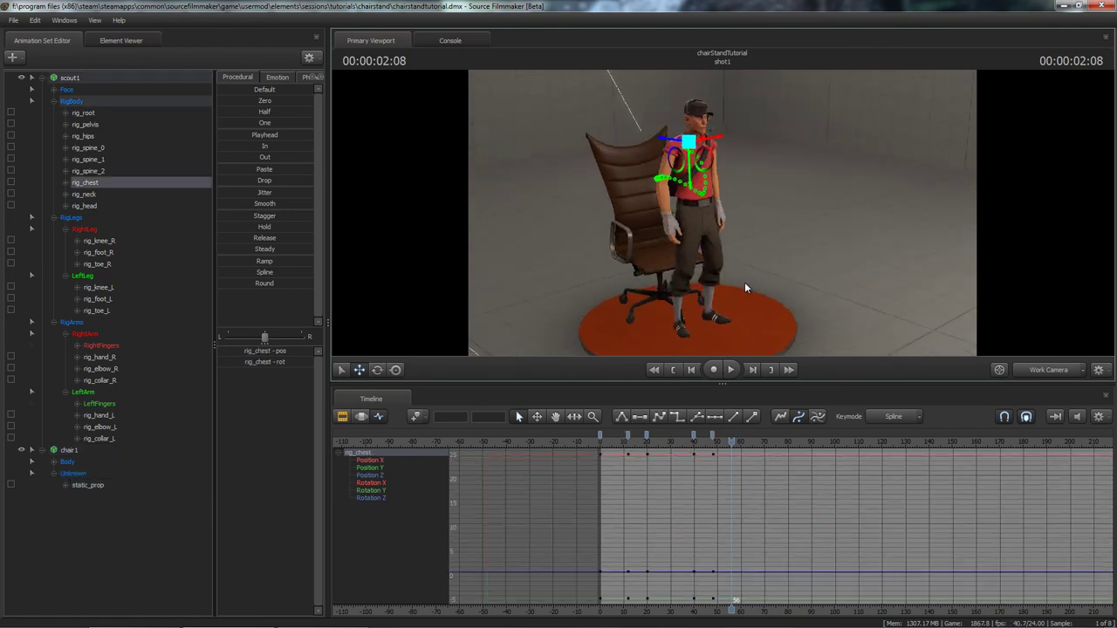
left_click_drag(767, 338, 712, 341, "alt")
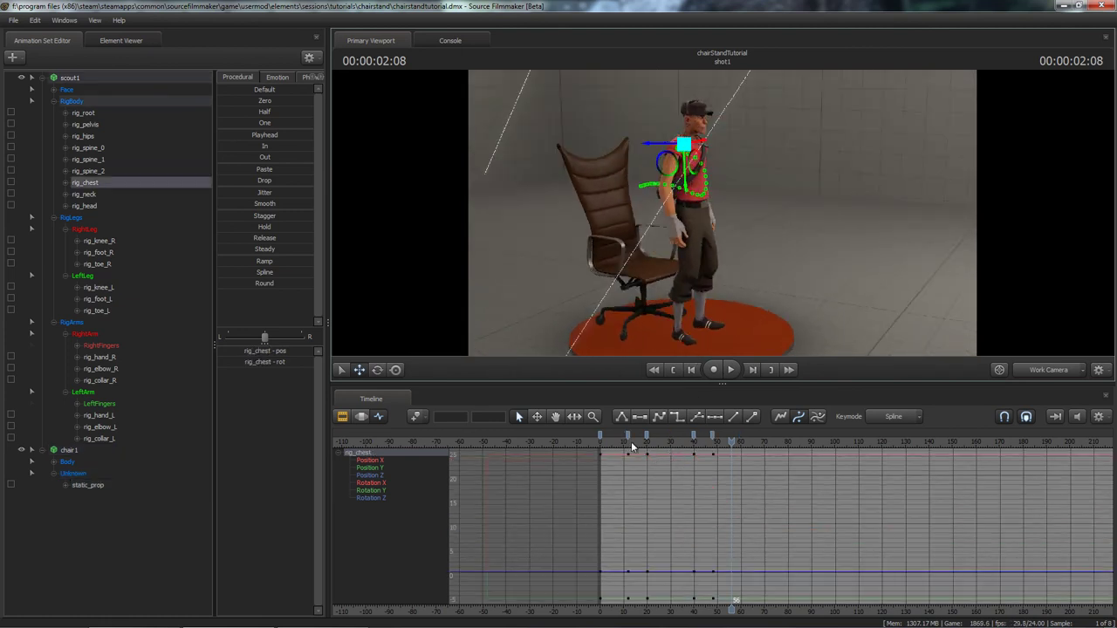
left_click_drag(633, 443, 602, 440)
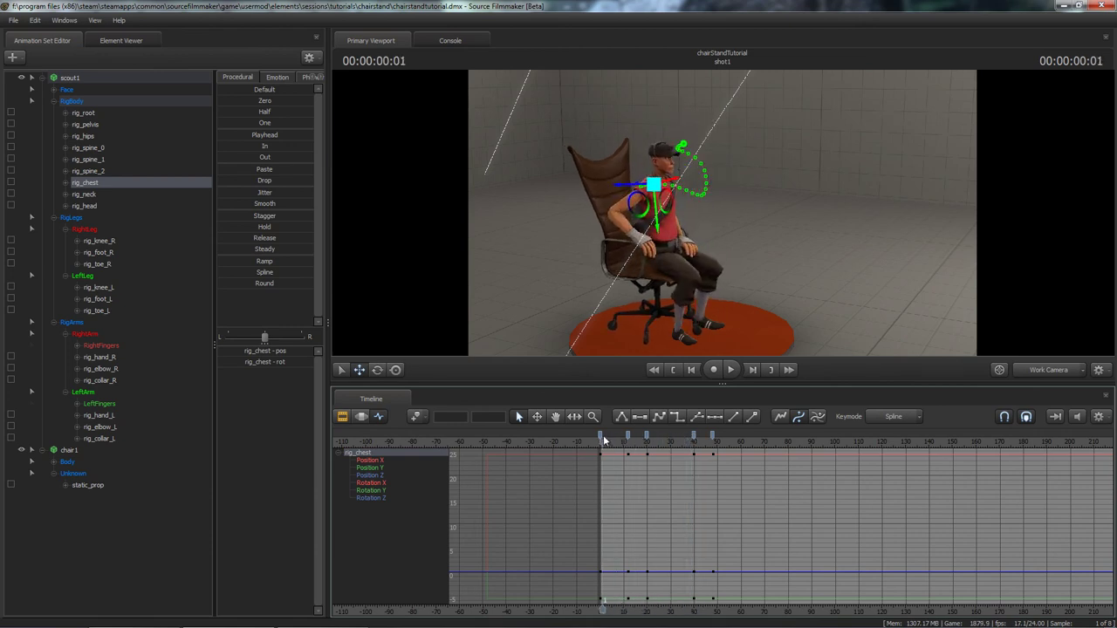
key("space")
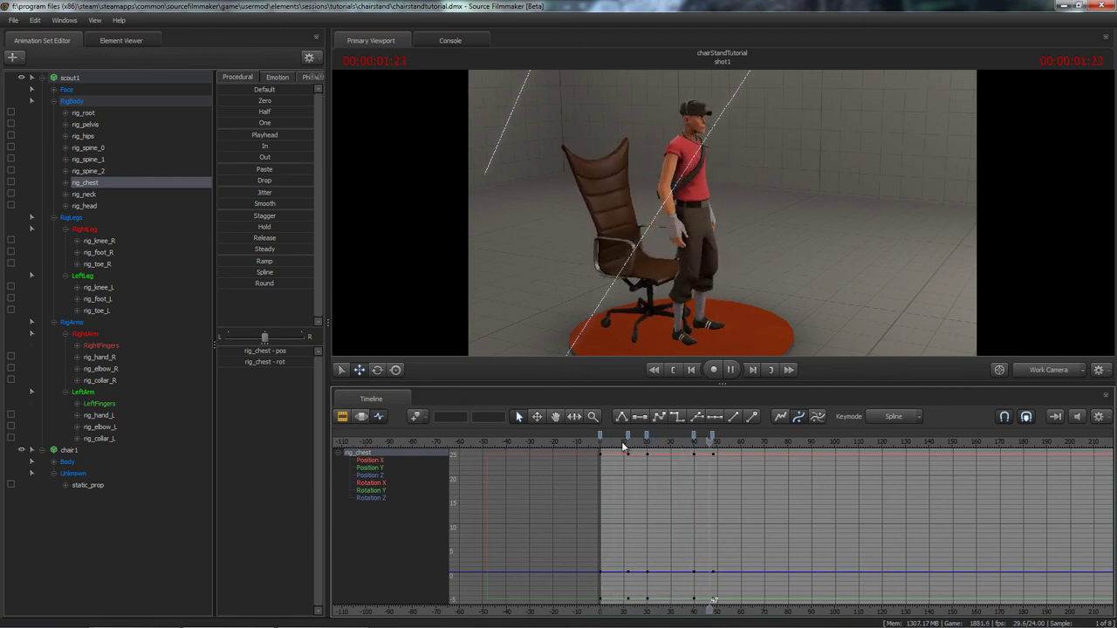
key("space")
Try rotating the Scout's rig_chest at frame 30 to twist his torso, and undo the rotation.
left_click_drag(619, 441, 669, 439)
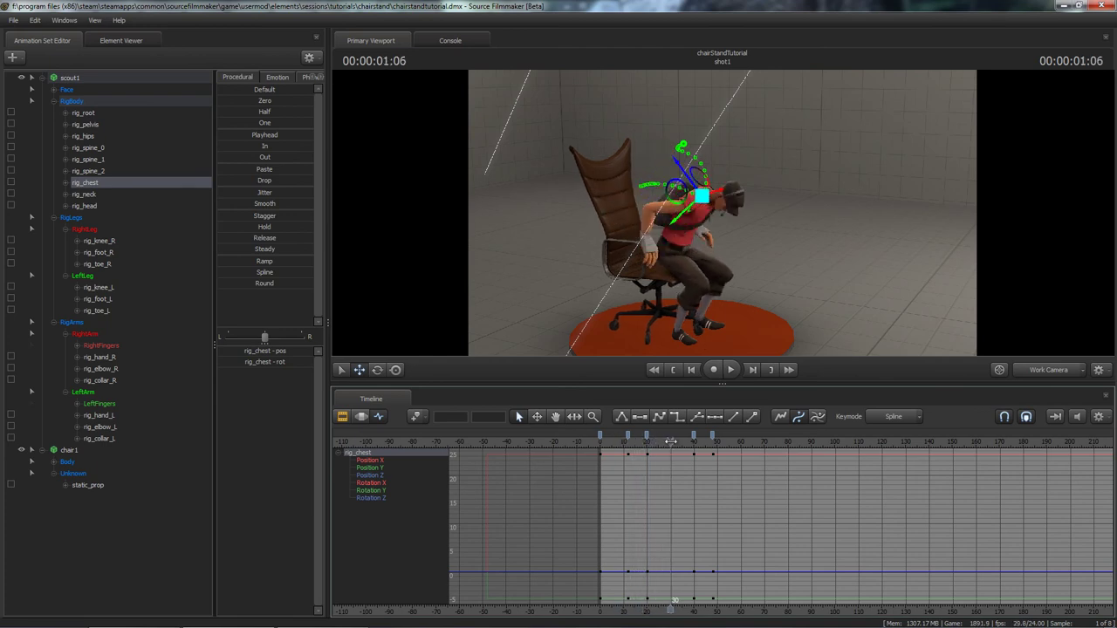
key("e")
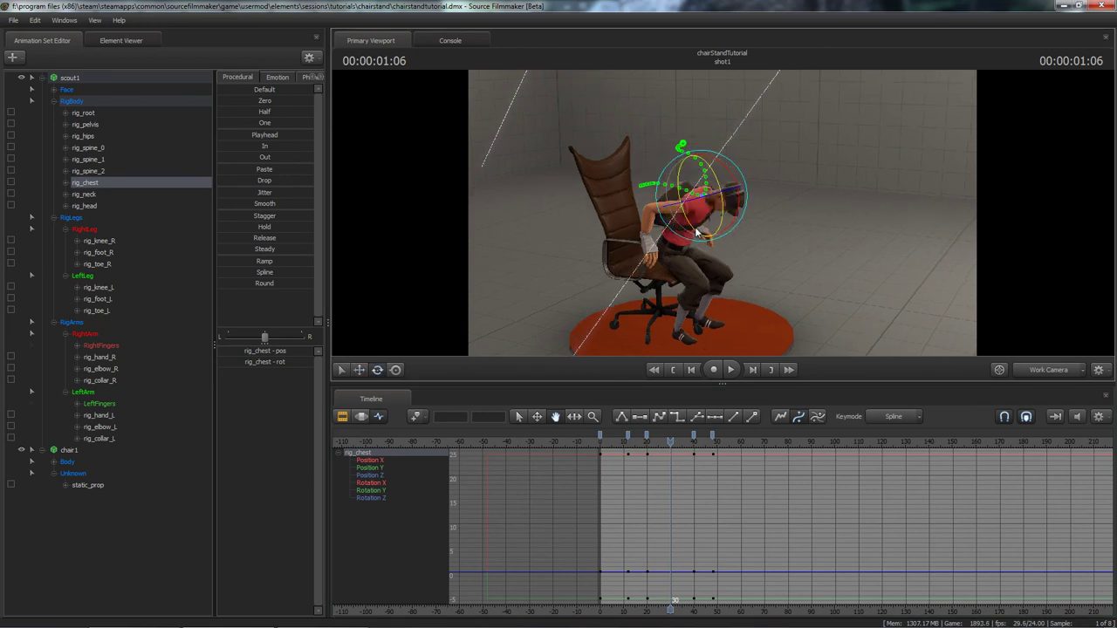
left_click_drag(700, 229, 724, 216)
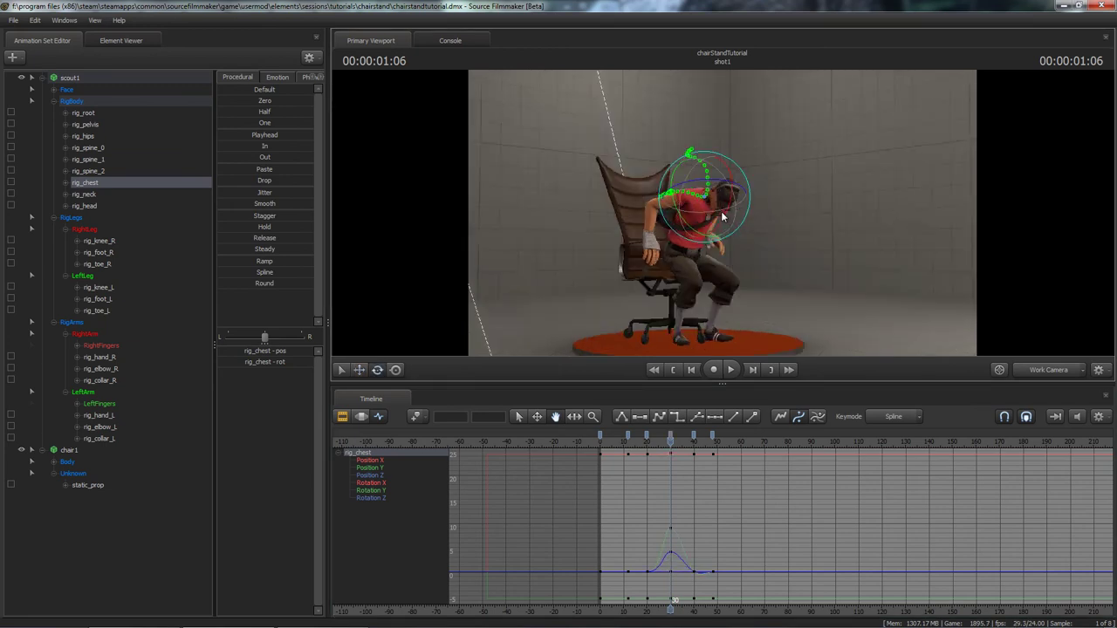
key("ctrl+z")
Rotate rig_collar_R at frame 30 to adjust the right shoulder during the forward lean, and play back the stand-up.
left_click(707, 203)
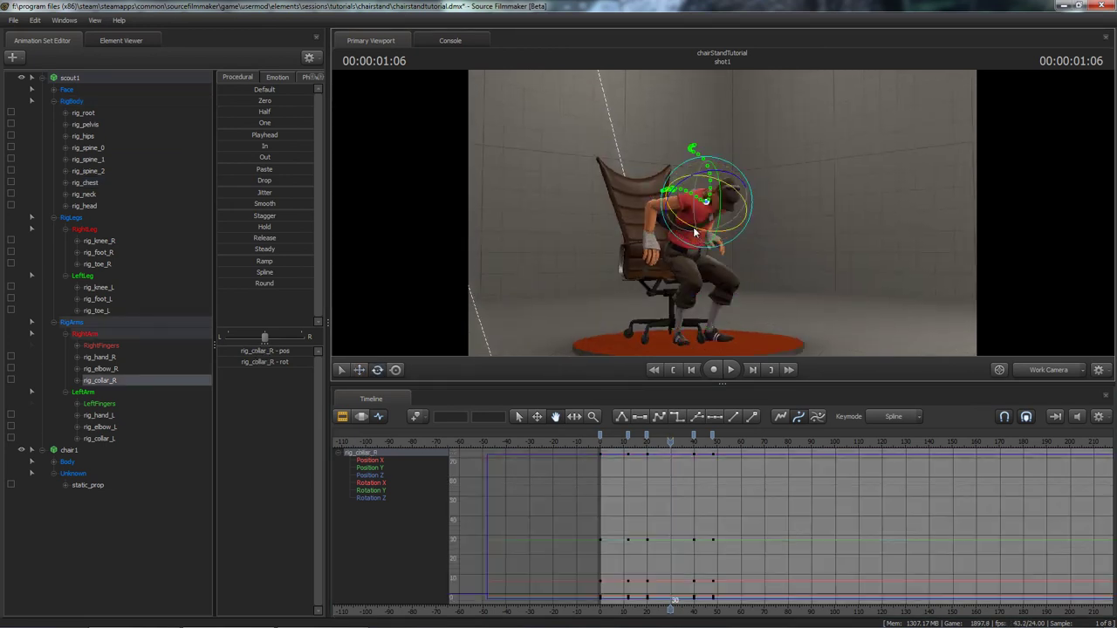
left_click_drag(688, 225, 729, 270)
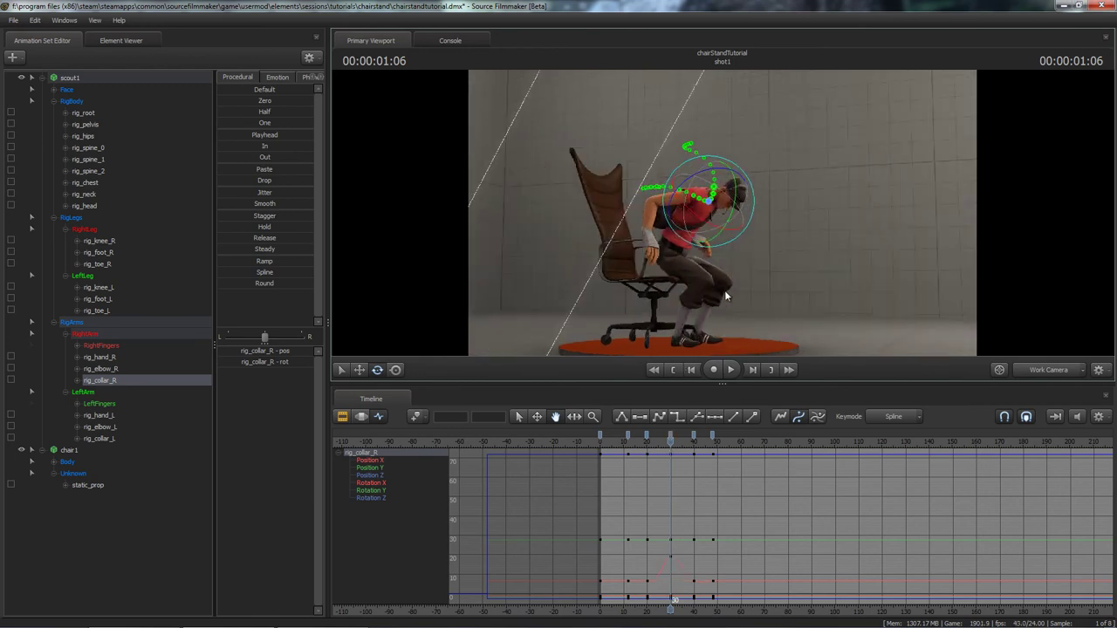
left_click_drag(668, 444, 640, 447)
key("space")
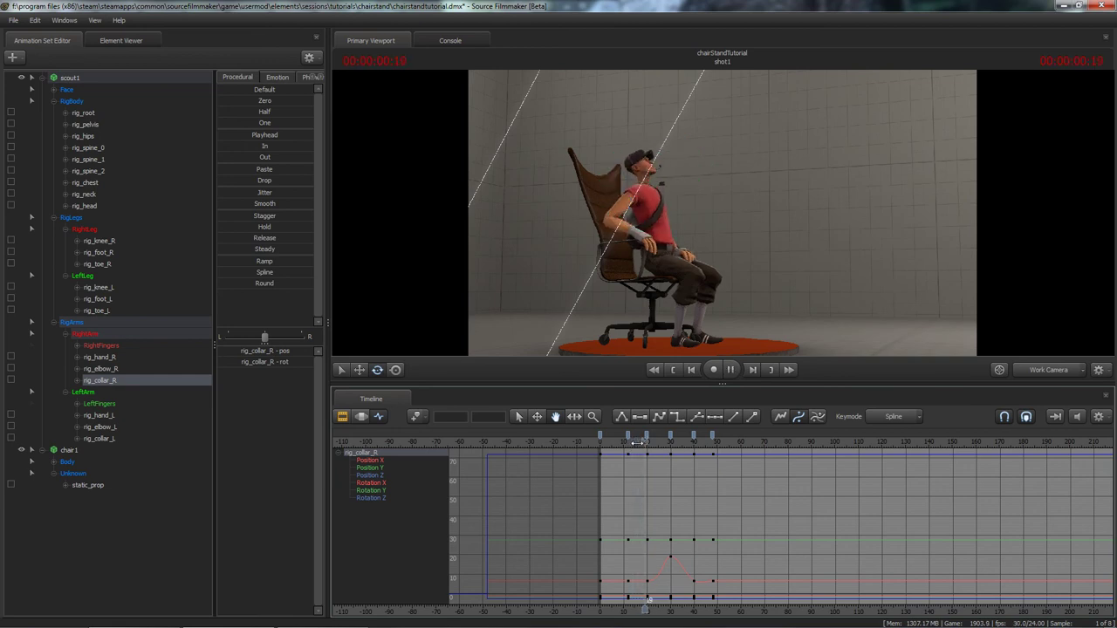
key("space")
left_click(620, 444)
key("space")
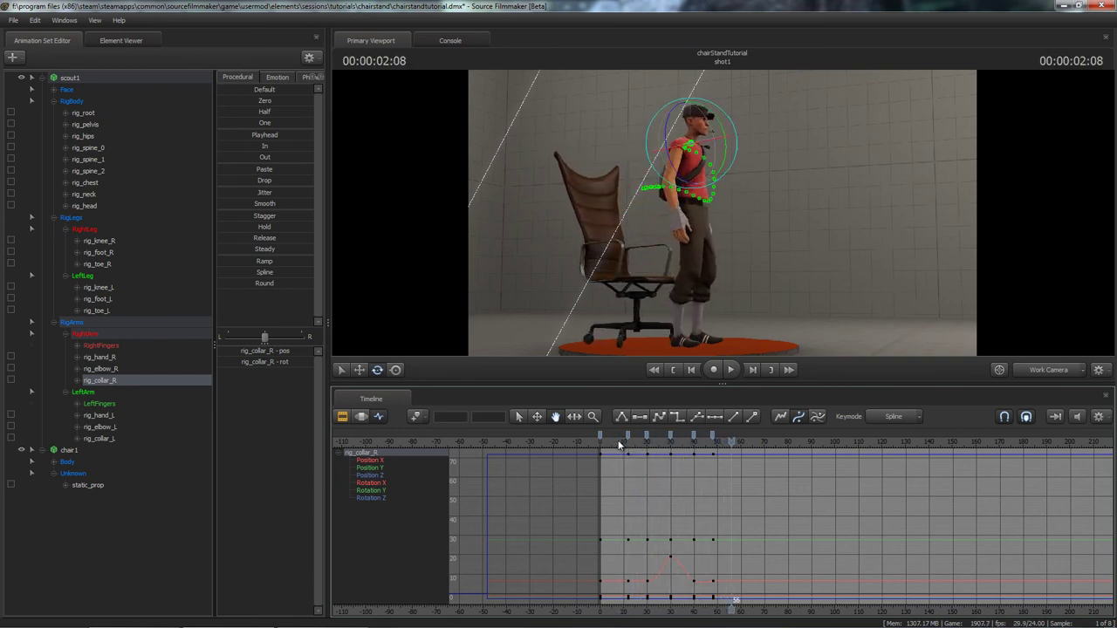
key("space")
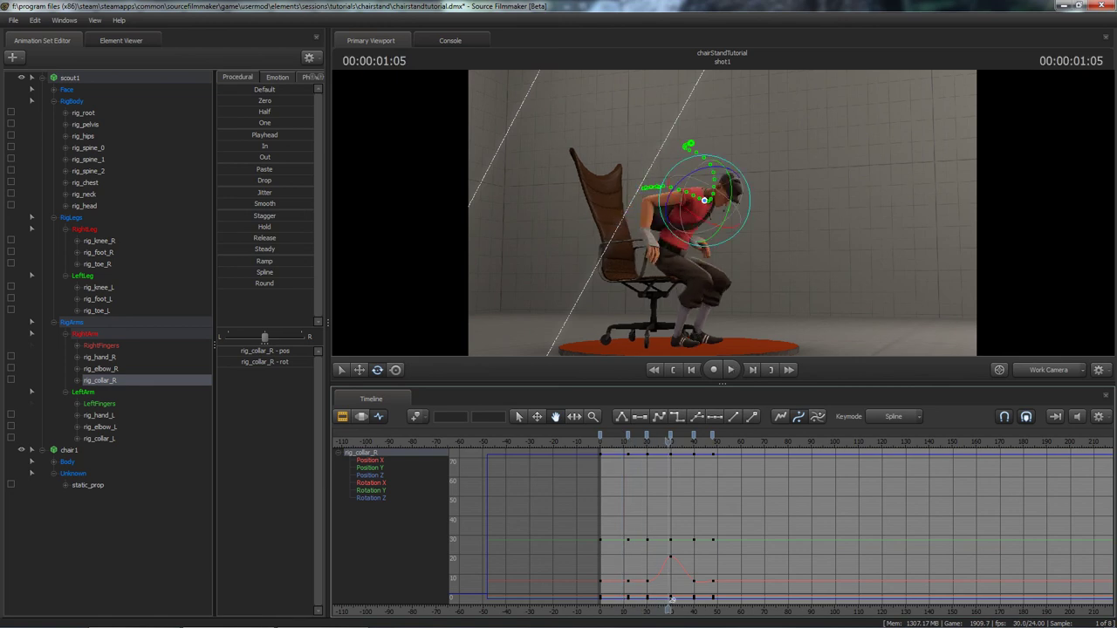
Review the shoulder motion by orbiting around the Scout, scrubbing the lean and replaying the stand-up from a three-quarter view.
left_click_drag(674, 294, 723, 217, "alt")
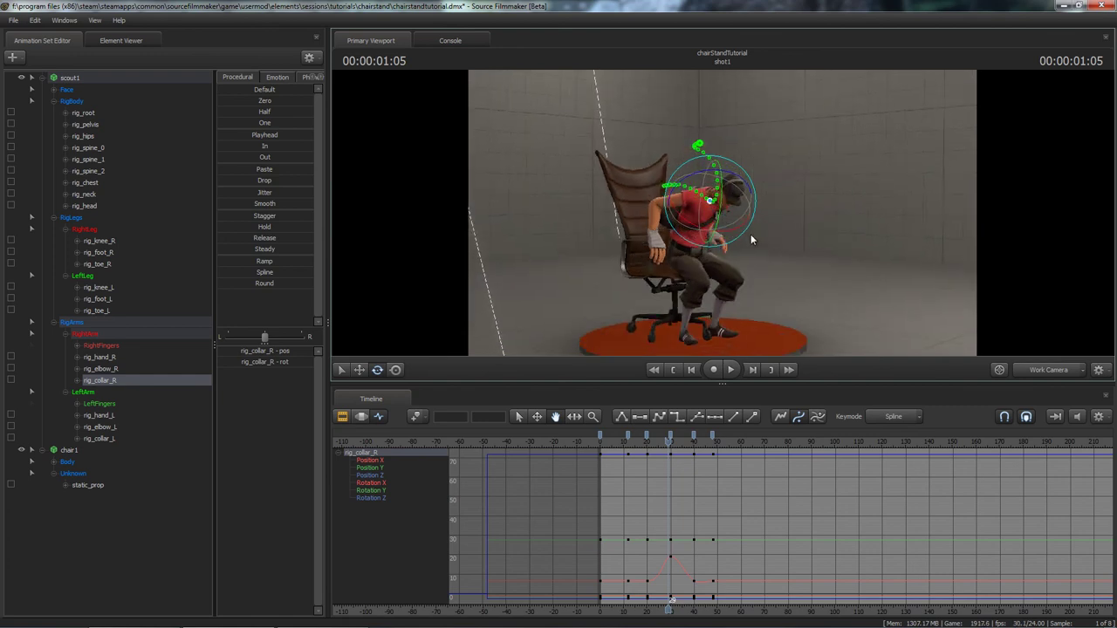
left_click_drag(751, 235, 720, 217, "alt")
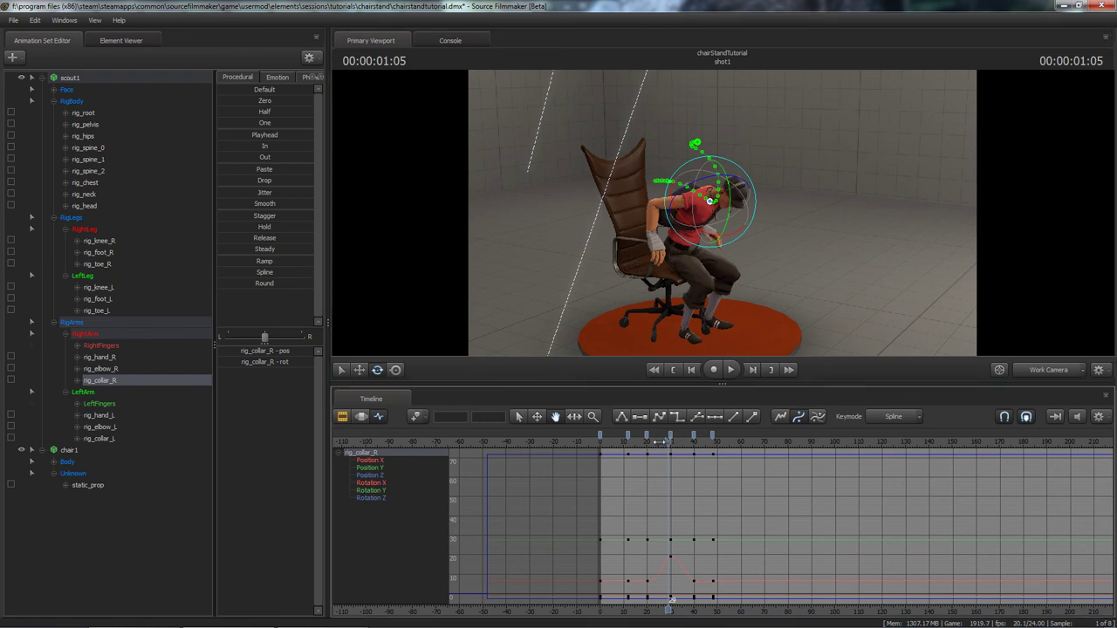
left_click_drag(675, 441, 630, 447)
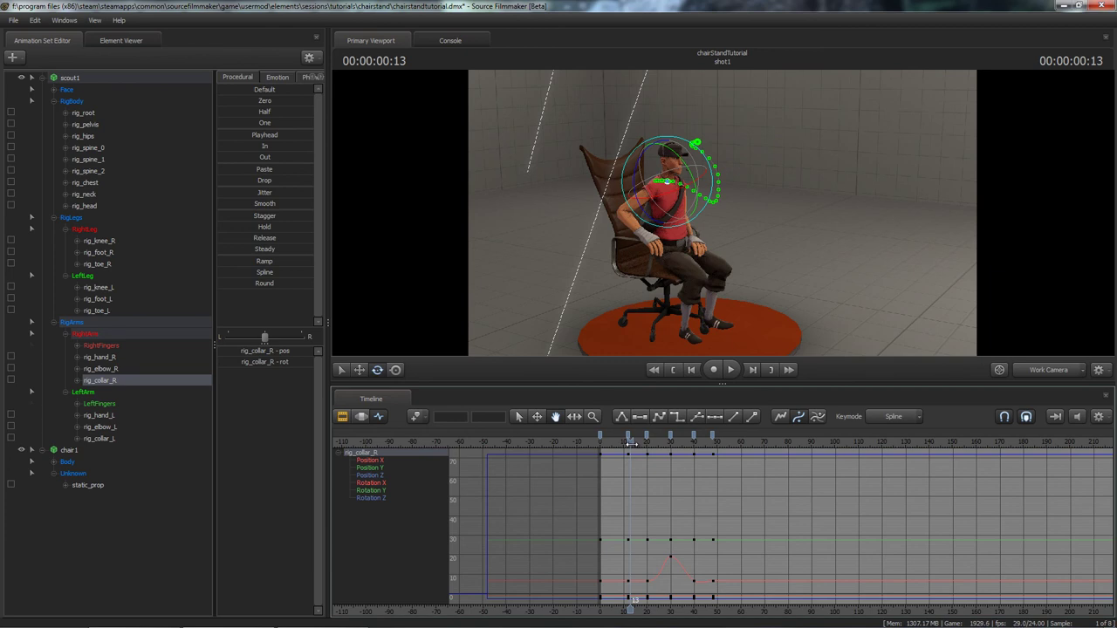
key("space")
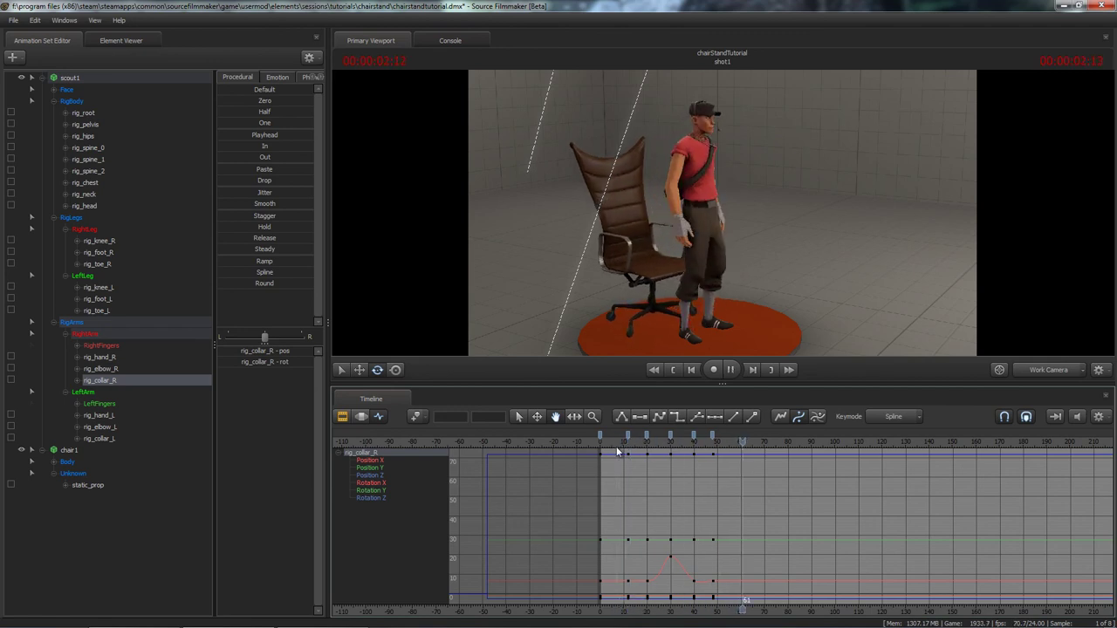
key("space")
left_click(610, 443)
key("space")
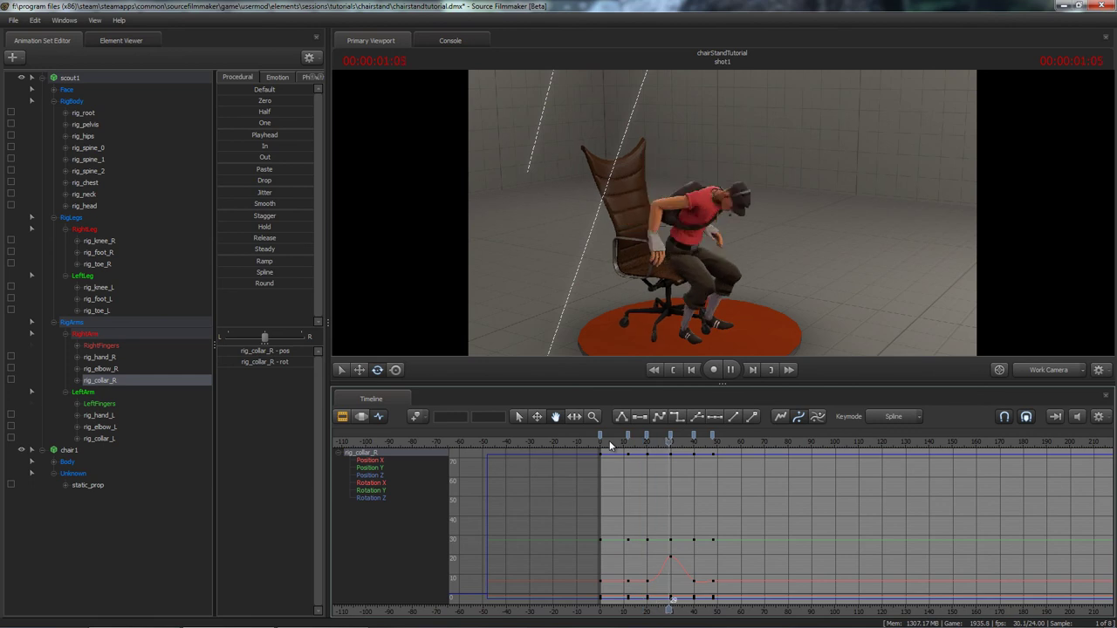
key("space")
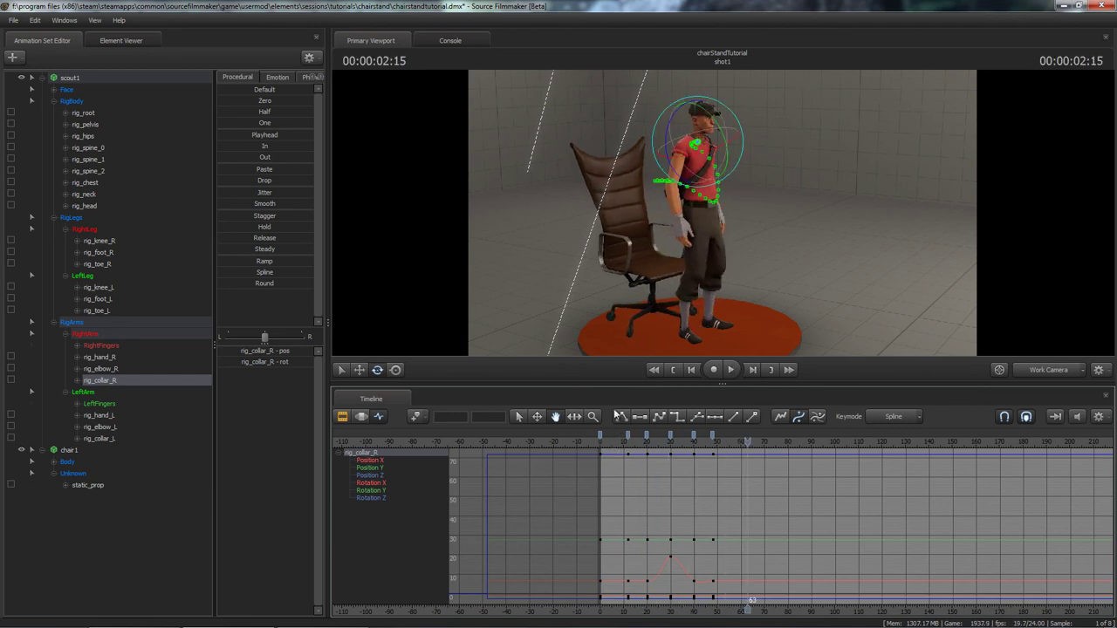
Examine the complete stand-up animation from the first frame in an enlarged viewport, replaying it repeatedly.
left_click_drag(612, 384, 611, 509)
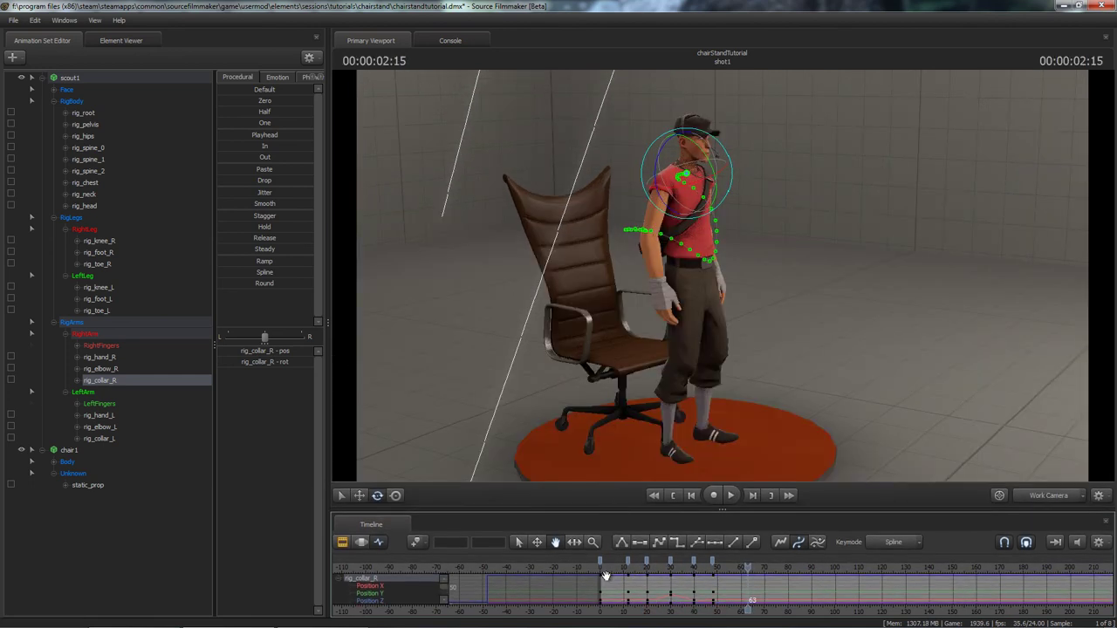
left_click(600, 567)
key("space")
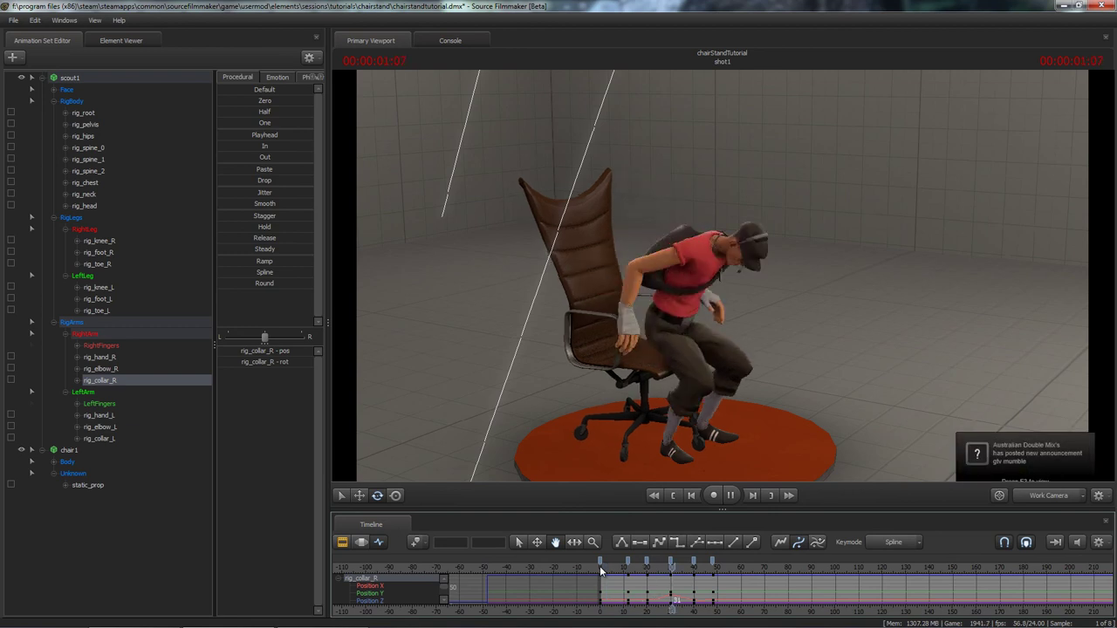
key("space")
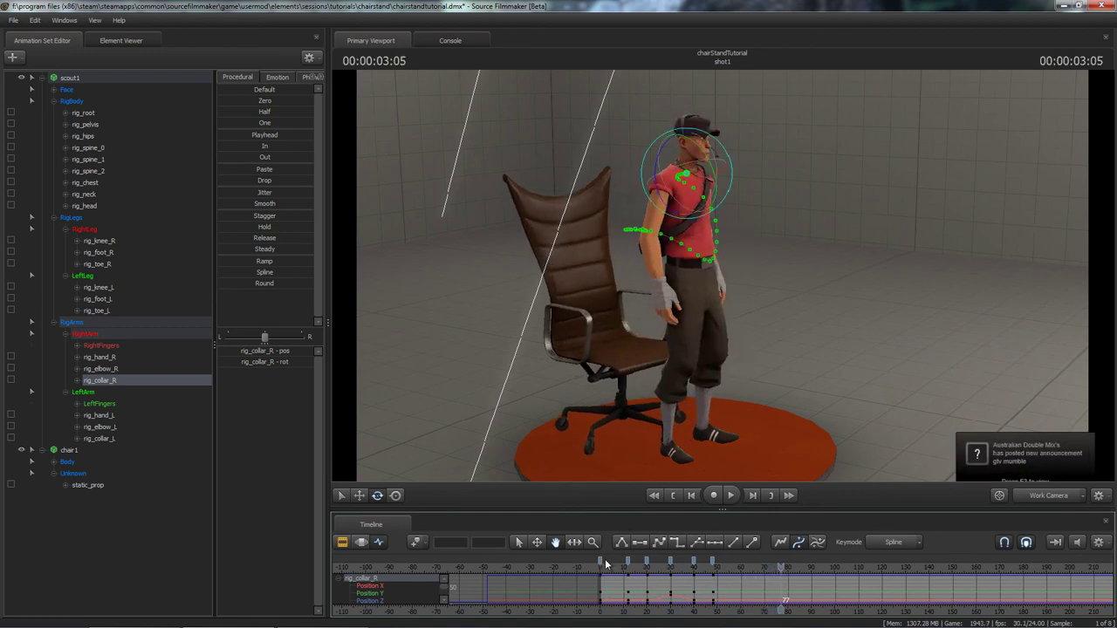
left_click(601, 568)
key("space")
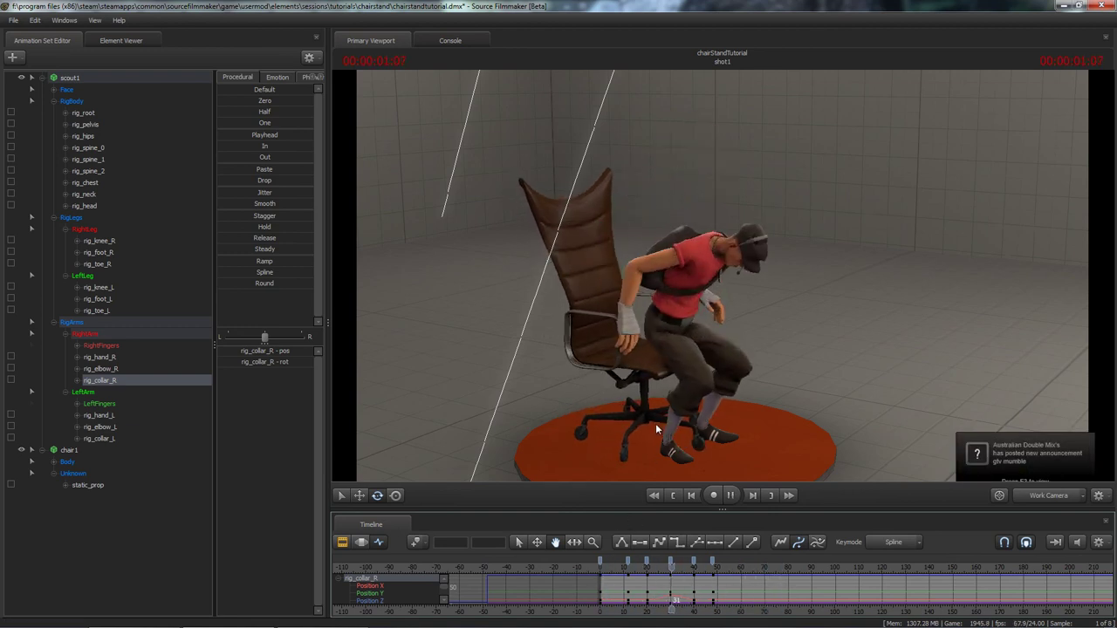
key("space")
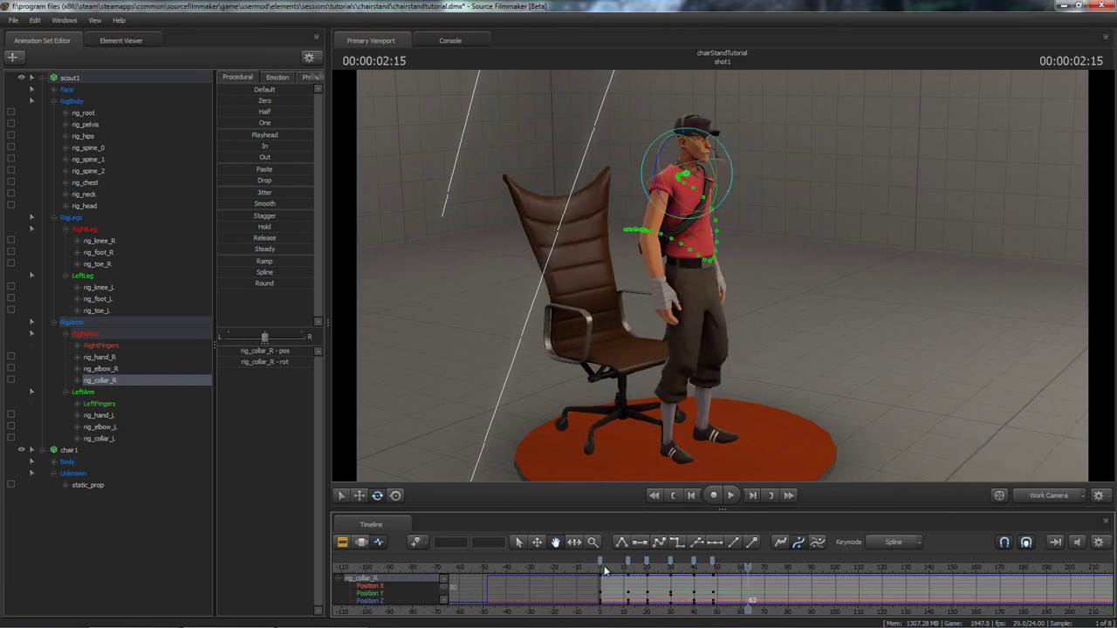
left_click(603, 567)
key("space")
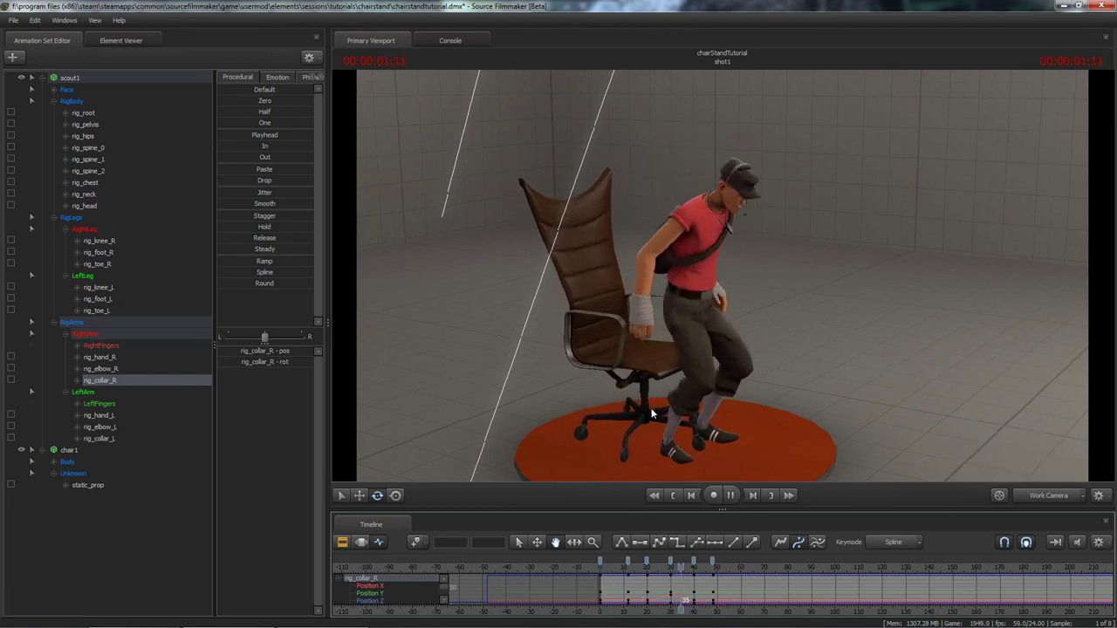
key("space")
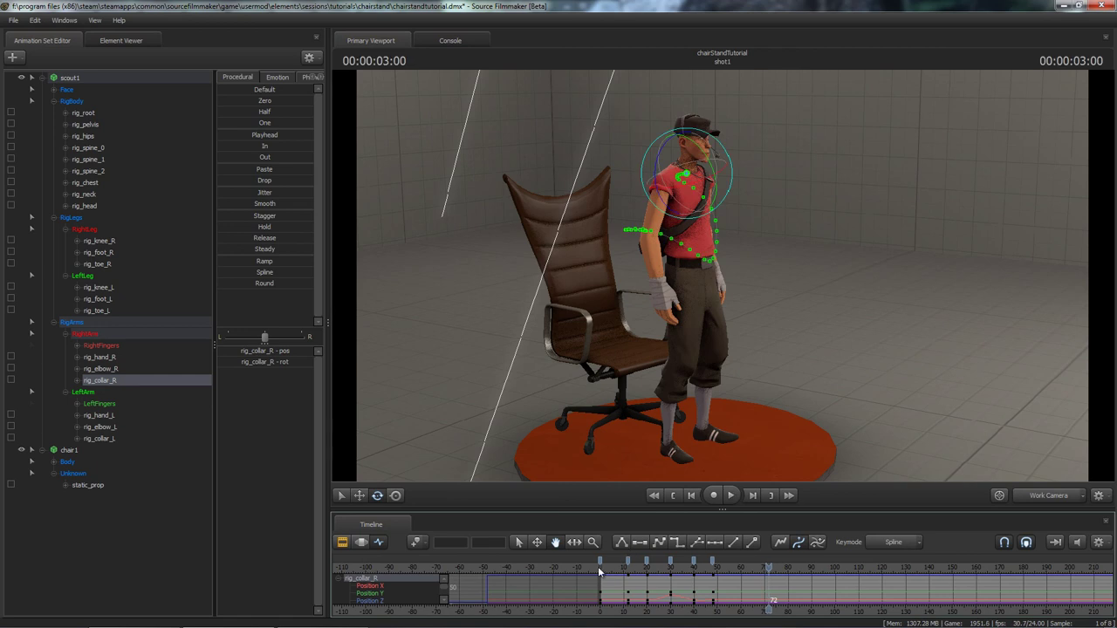
left_click(598, 567)
key("space")
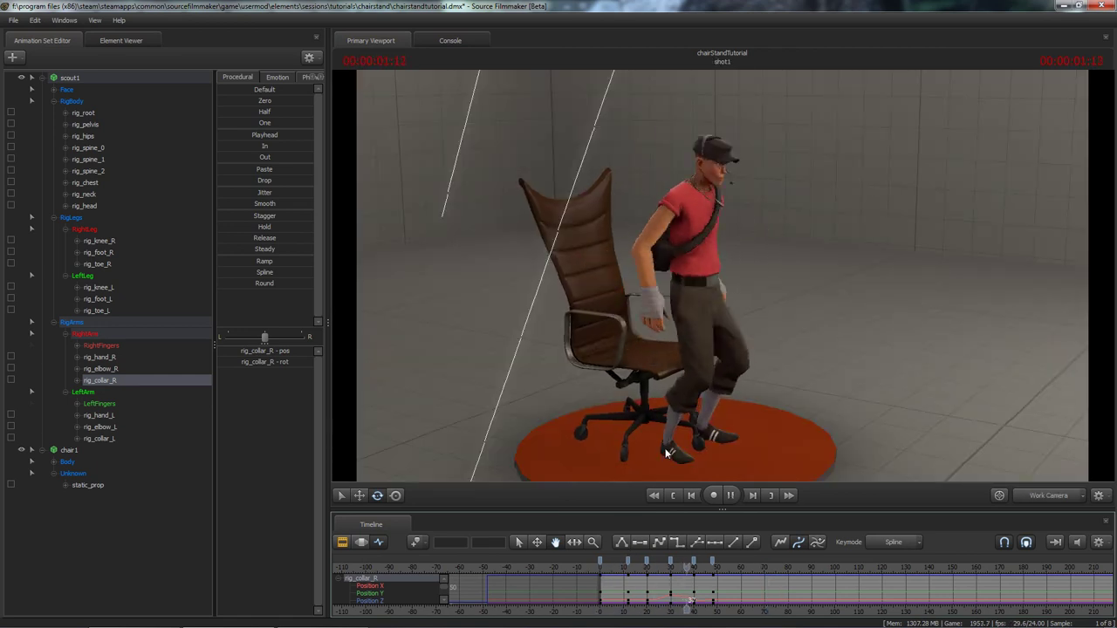
left_click(597, 573)
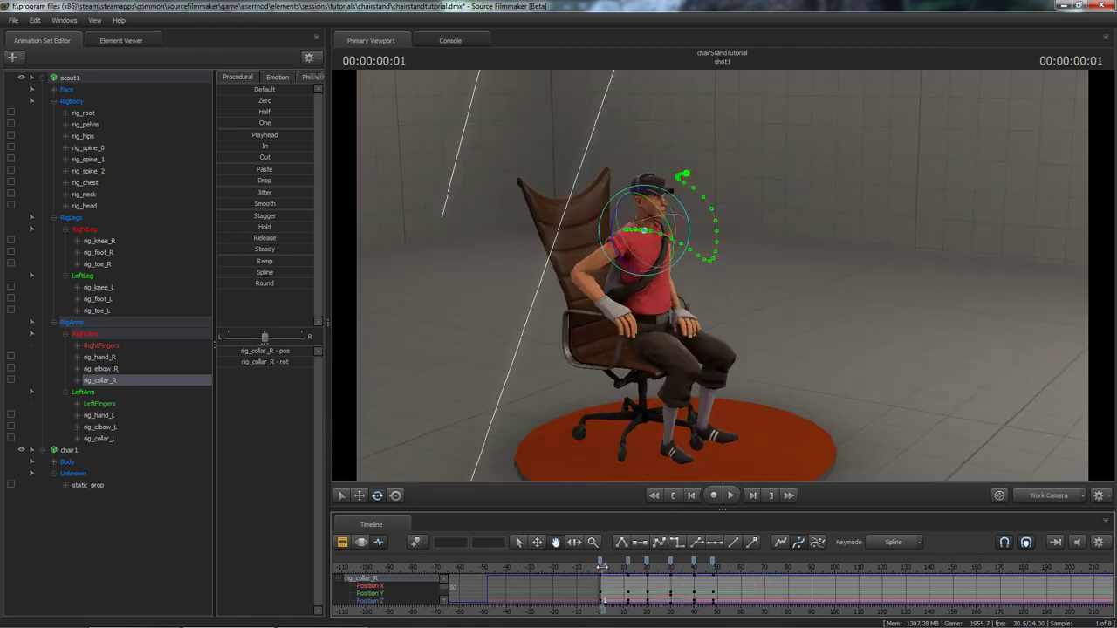
key("space")
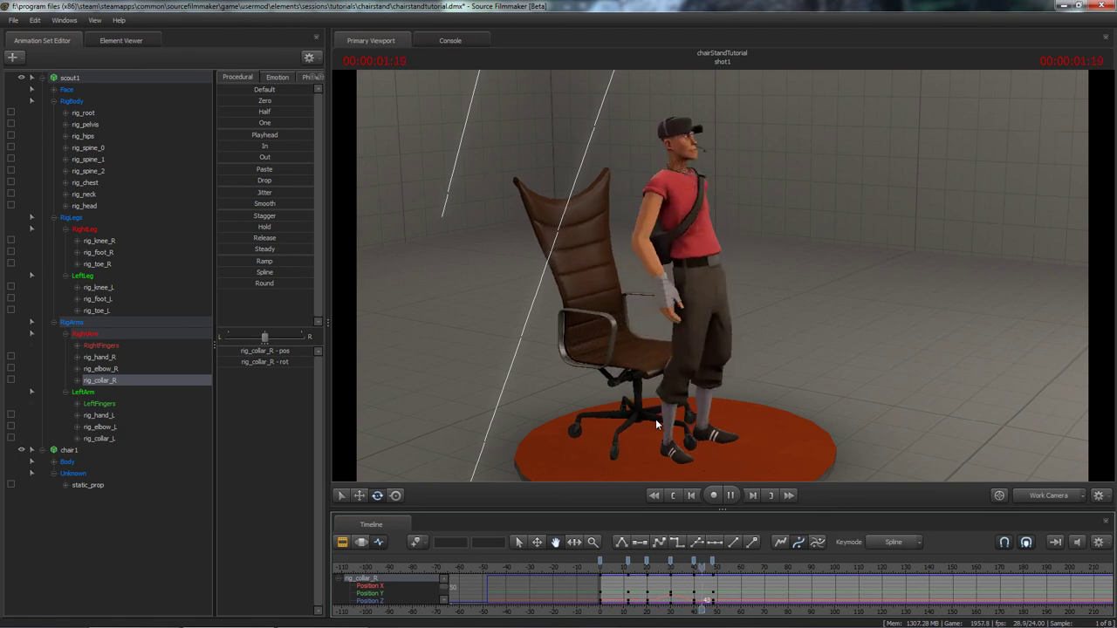
left_click(600, 565)
key("space")
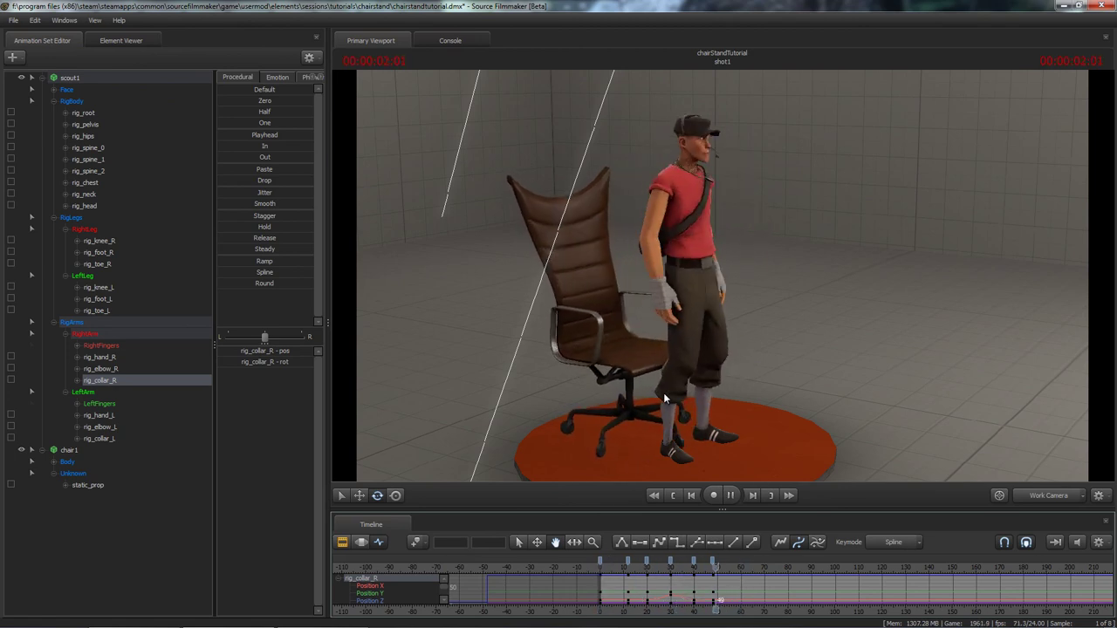
left_click(601, 565)
key("space")
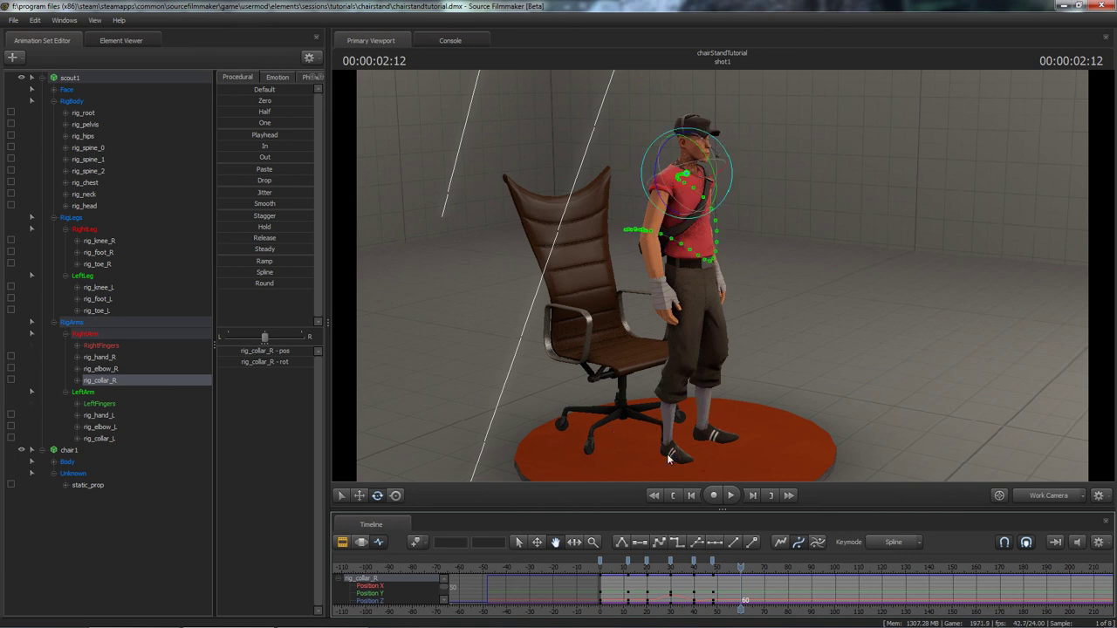
left_click(600, 568)
key("space")
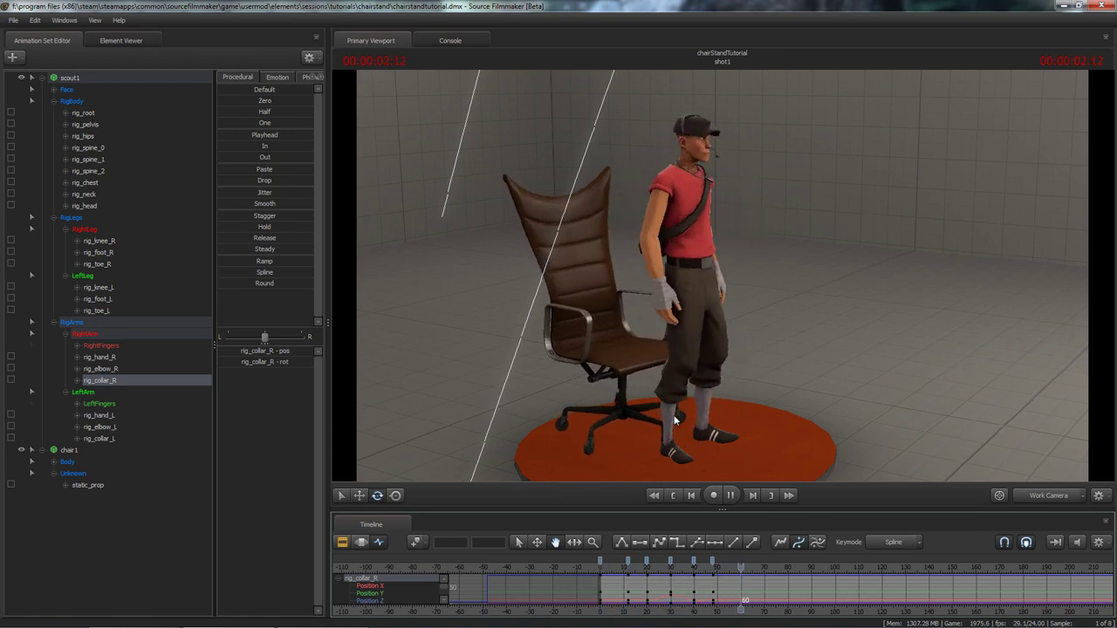
key("space")
Select rig_hand_R at frame 20, enlarge the graph editor and get a closer view of the hand while scrubbing the early frames.
left_click_drag(601, 568, 646, 568)
left_click(606, 300)
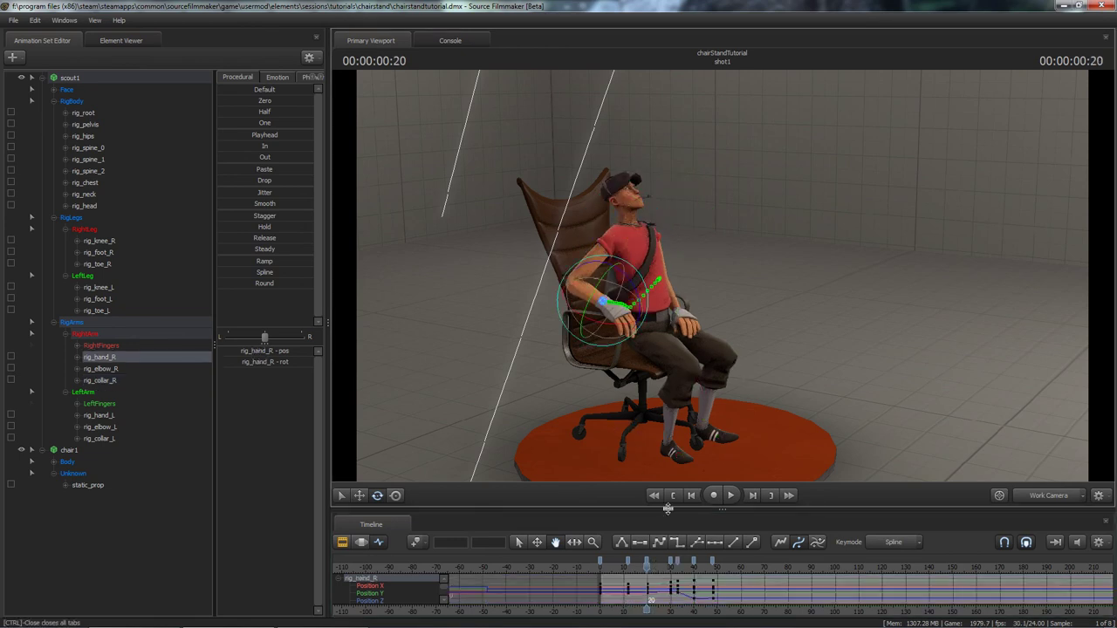
left_click_drag(667, 509, 668, 405)
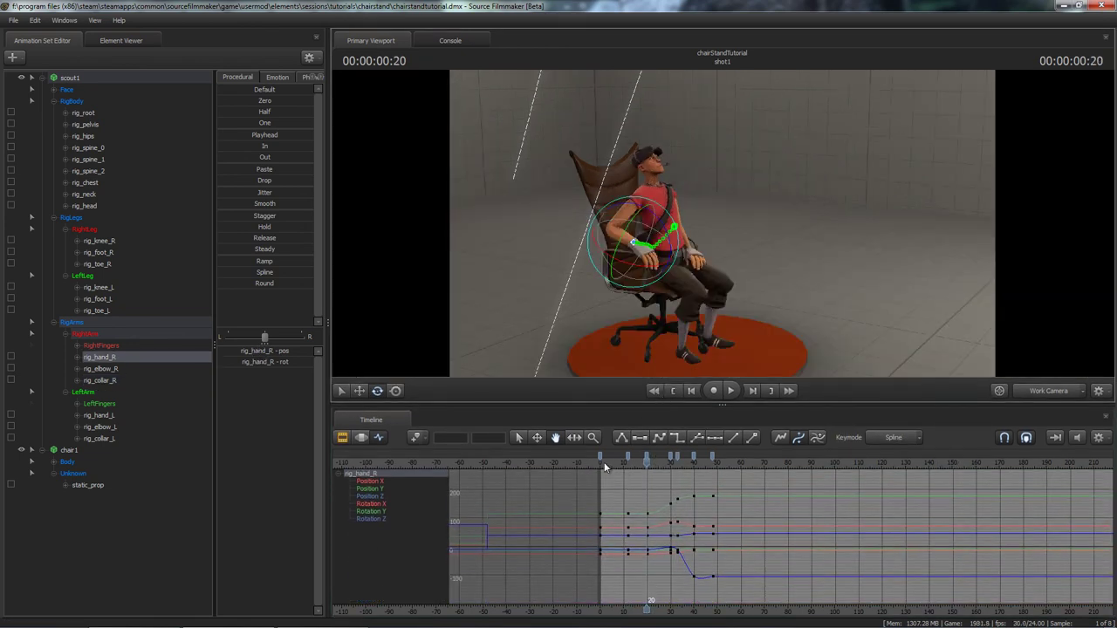
left_click(605, 466)
scroll(594, 517, "up", 3)
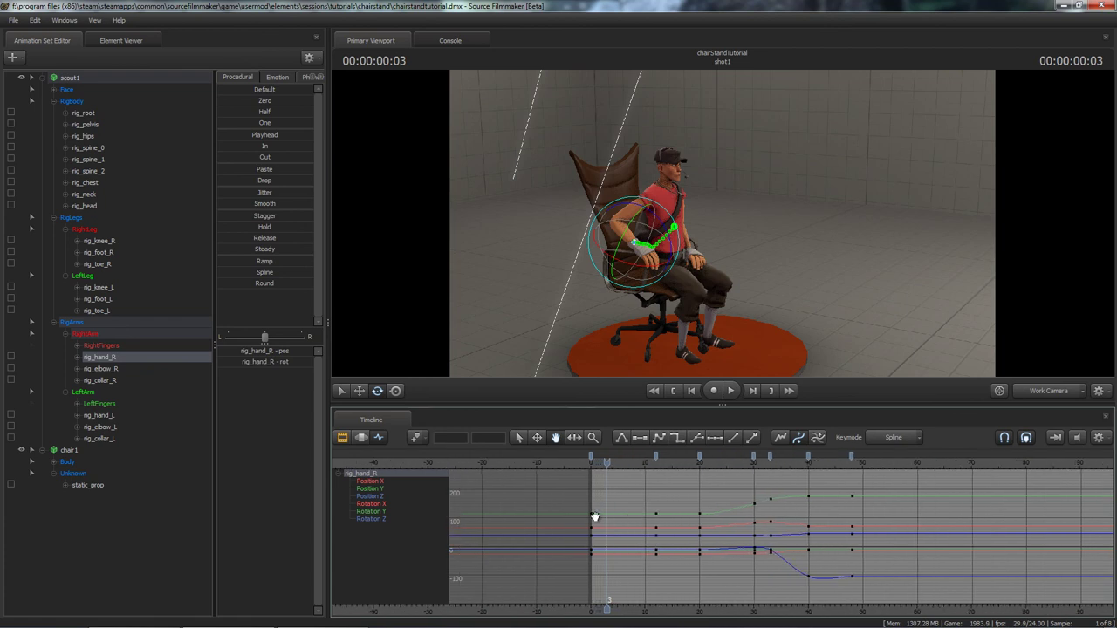
scroll(606, 506, "up", 2)
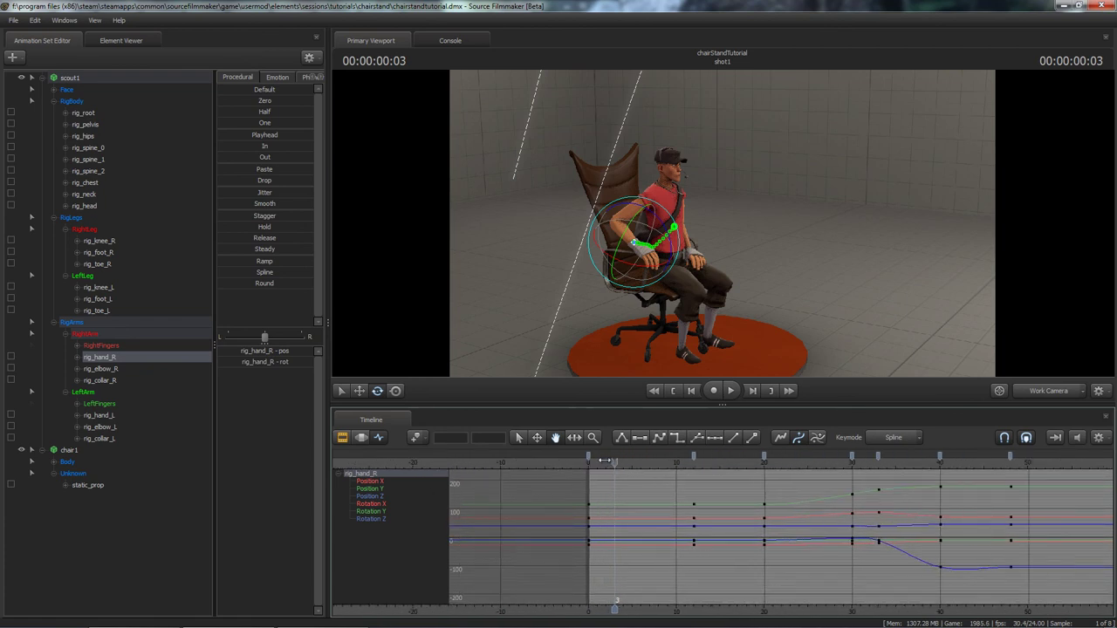
left_click_drag(605, 461, 662, 467)
left_click_drag(576, 271, 646, 306)
key("w")
Inspect rig_hand_R's Position X and Position Y curves between frames 0 and 20 for drift of the hand on the armrest.
scroll(689, 514, "up", 3)
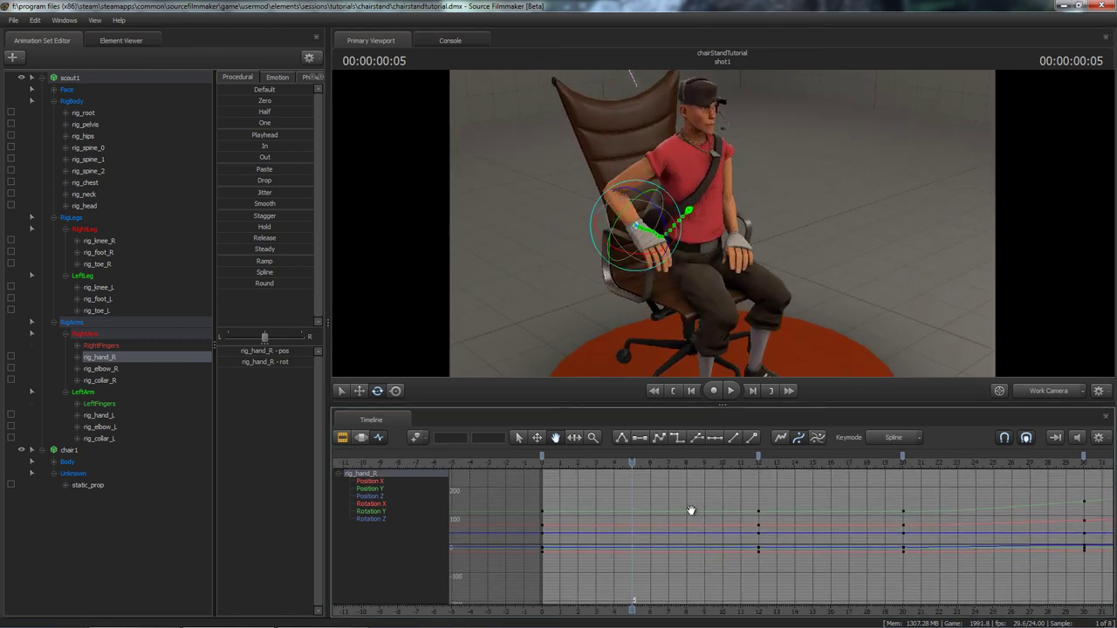
left_click_drag(670, 509, 671, 515)
left_click_drag(537, 493, 579, 564)
mouse_move(640, 543)
left_mouse_down()
mouse_move(617, 501)
mouse_move(631, 536)
left_mouse_up()
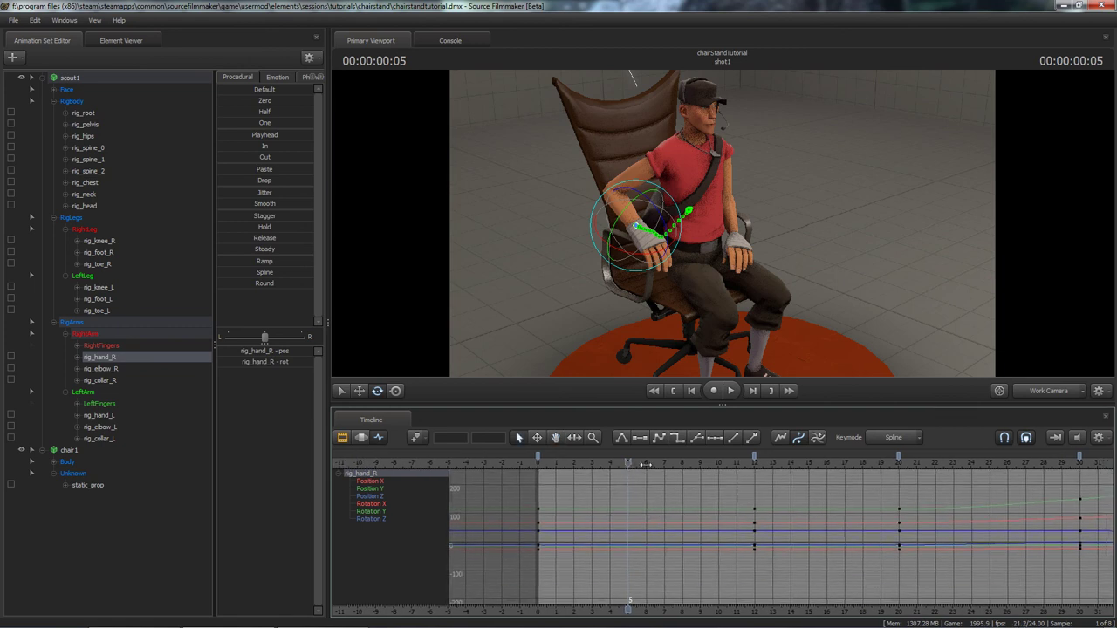
left_click_drag(646, 465, 702, 468)
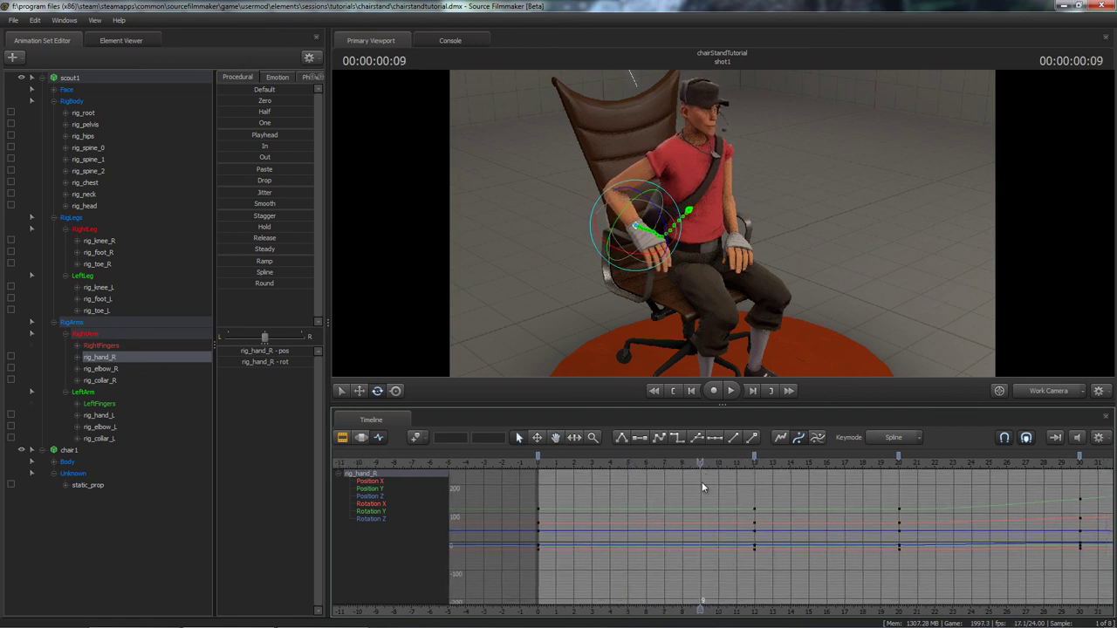
left_click(369, 481)
middle_click_drag(639, 578, 641, 536)
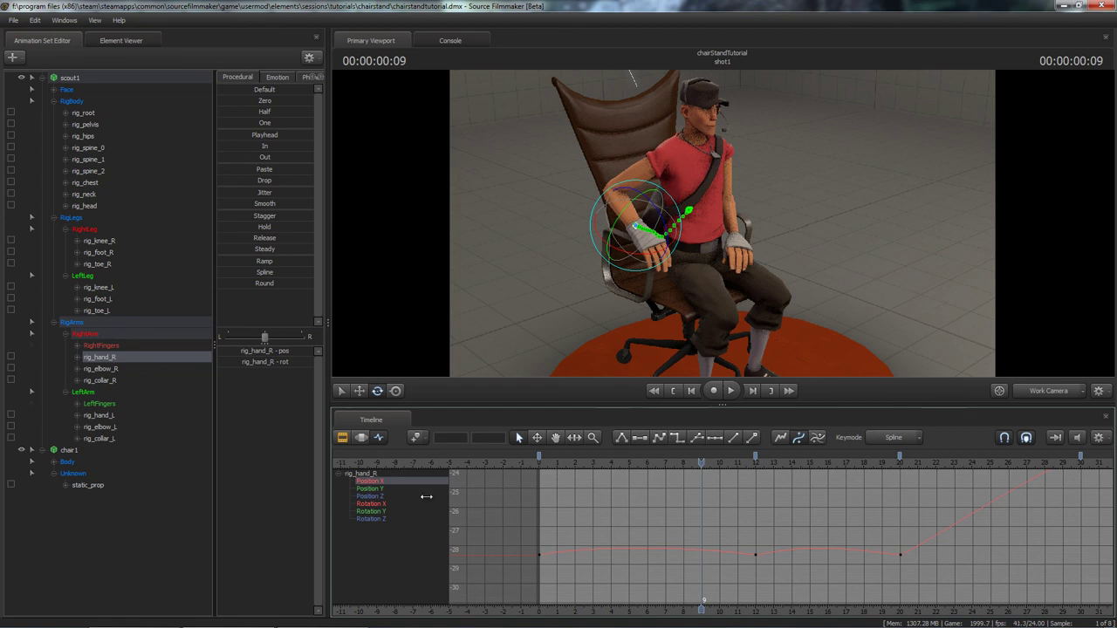
left_click(369, 489)
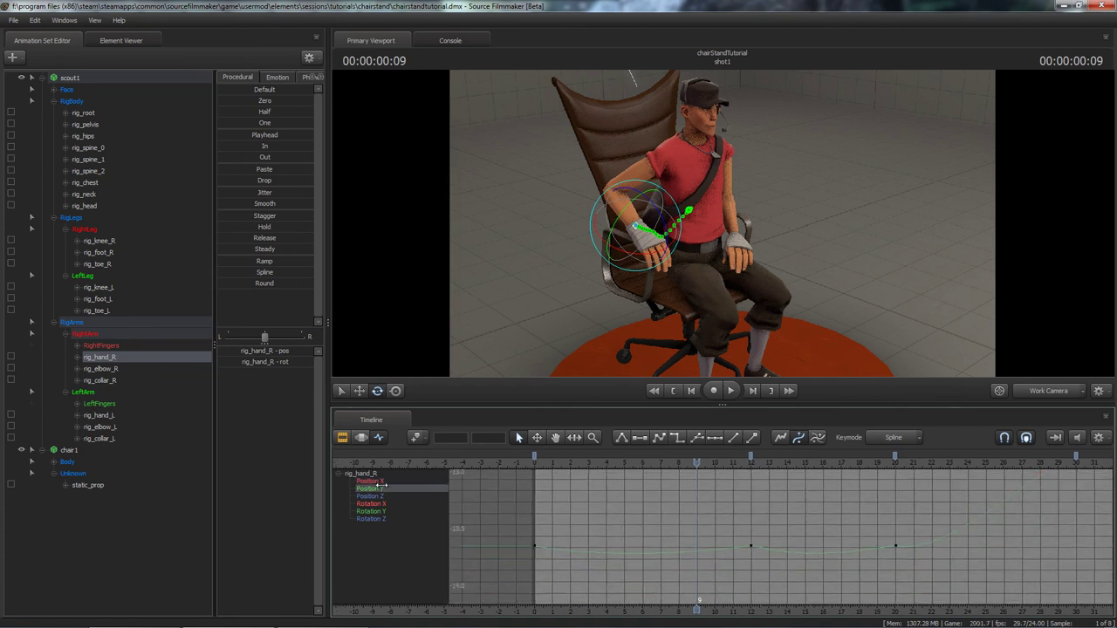
middle_click_drag(670, 547, 642, 530)
left_click(355, 474)
scroll(662, 524, "down", 3)
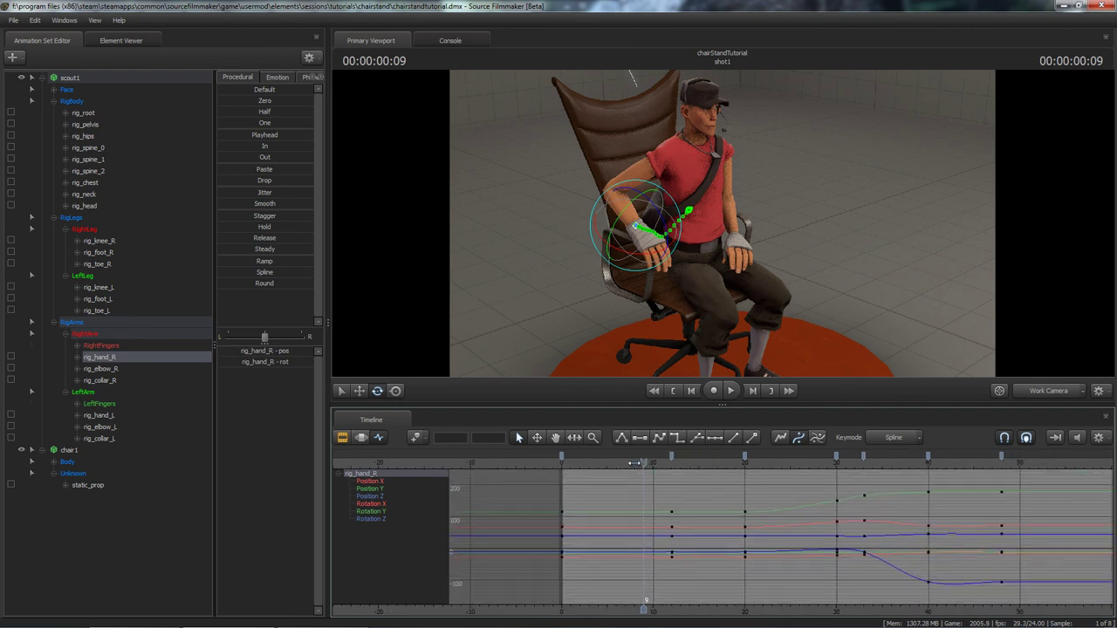
left_click_drag(634, 463, 699, 476)
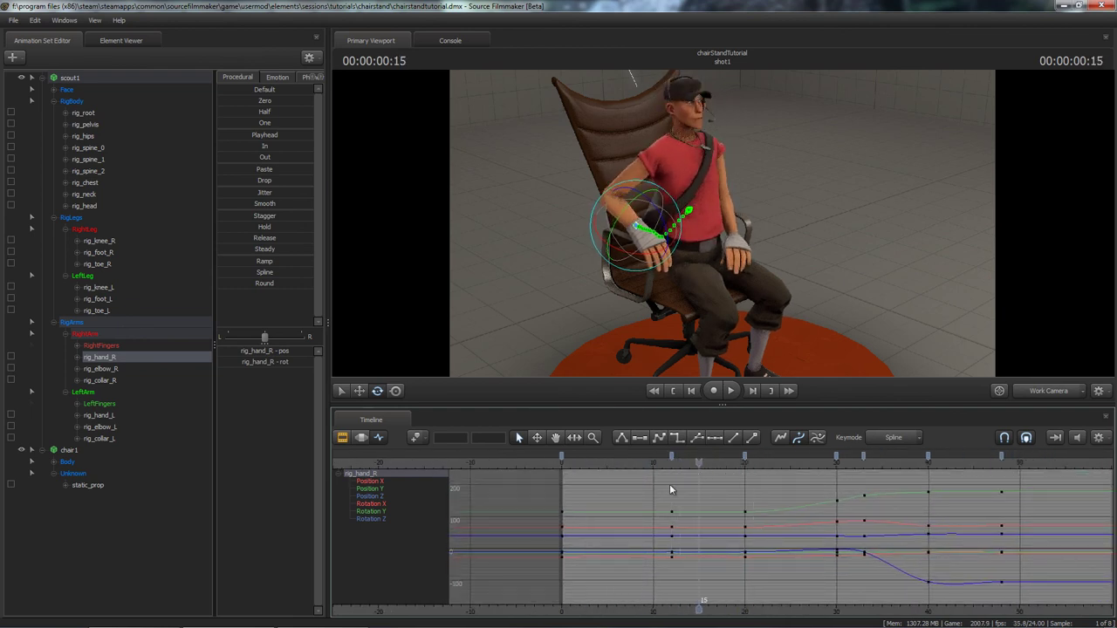
Apply linear tangents to all rig_hand_R keyframes at frames 0 and 12, and play back the start of the animation.
left_click_drag(525, 574, 701, 484)
left_click(661, 437)
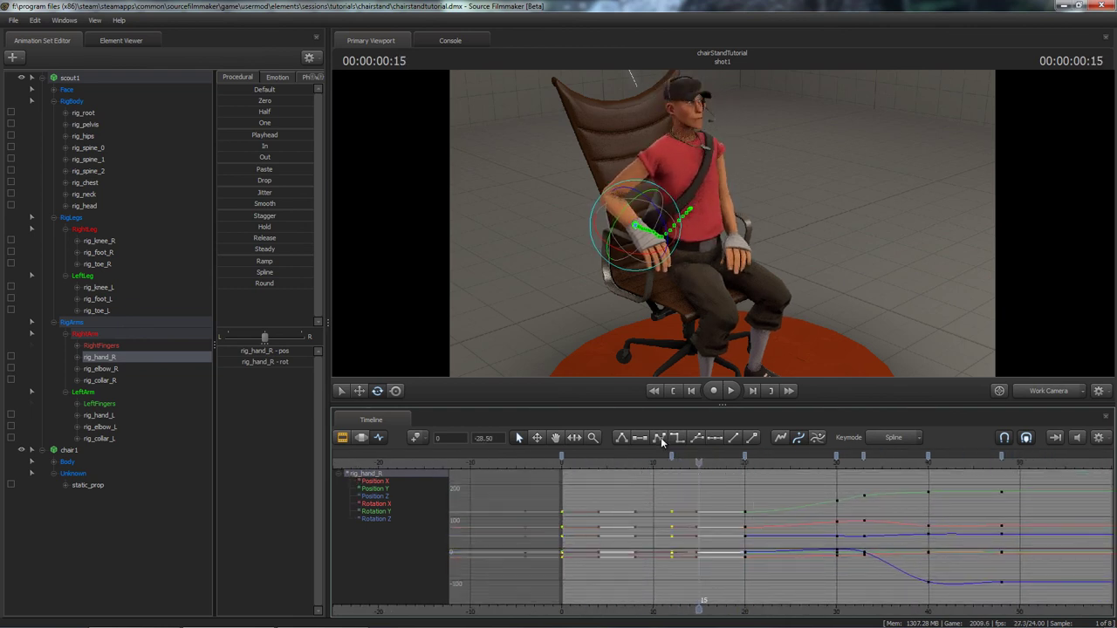
key("ctrl+z")
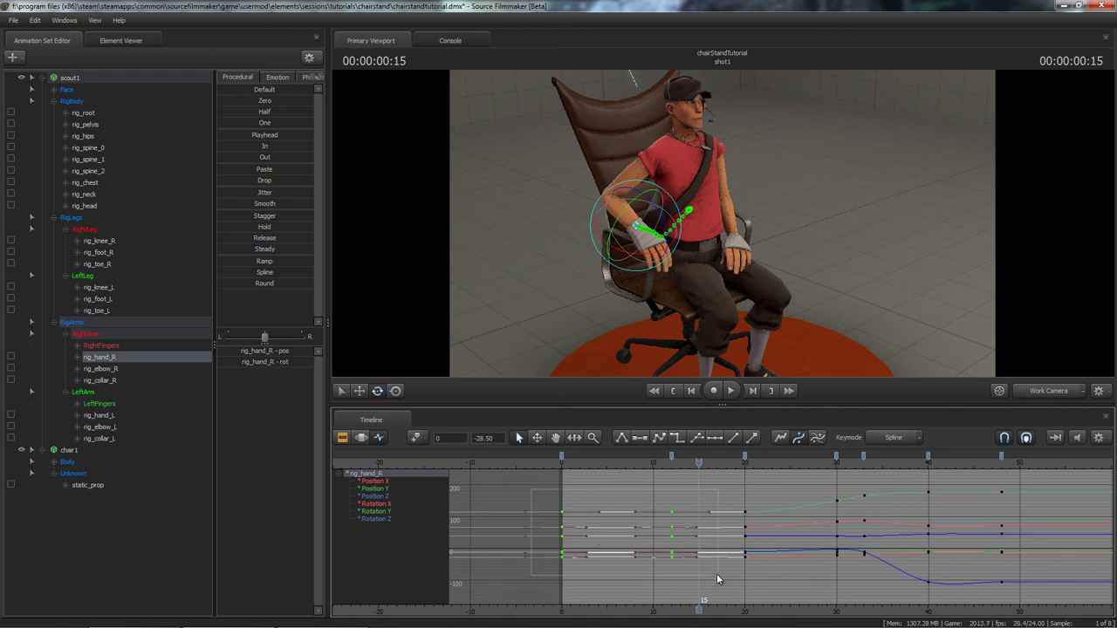
left_click_drag(716, 574, 717, 573)
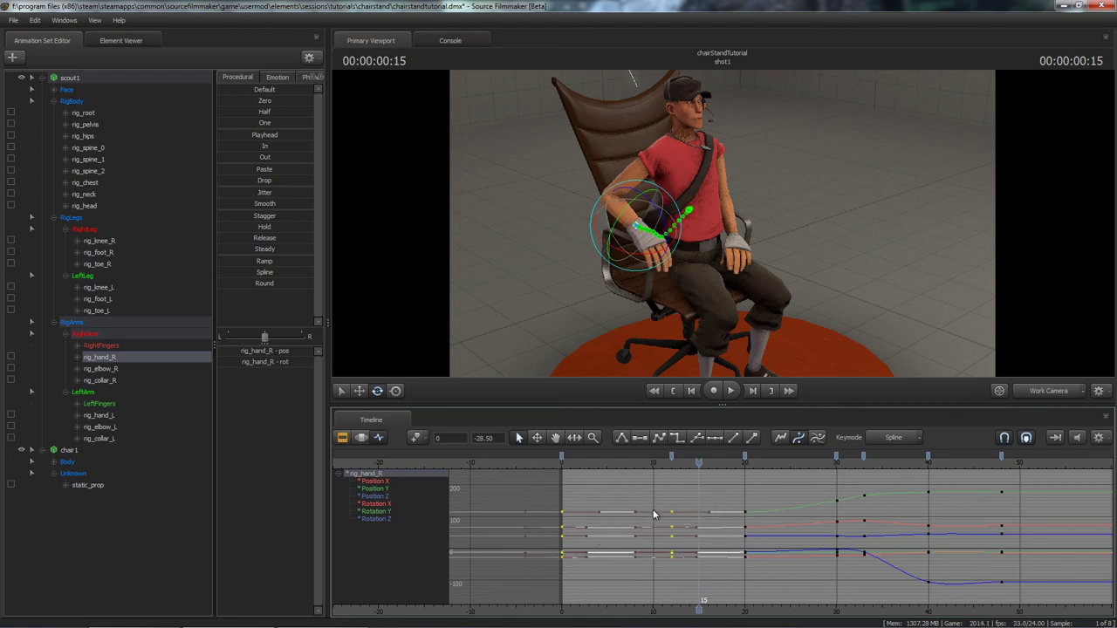
left_click(661, 436)
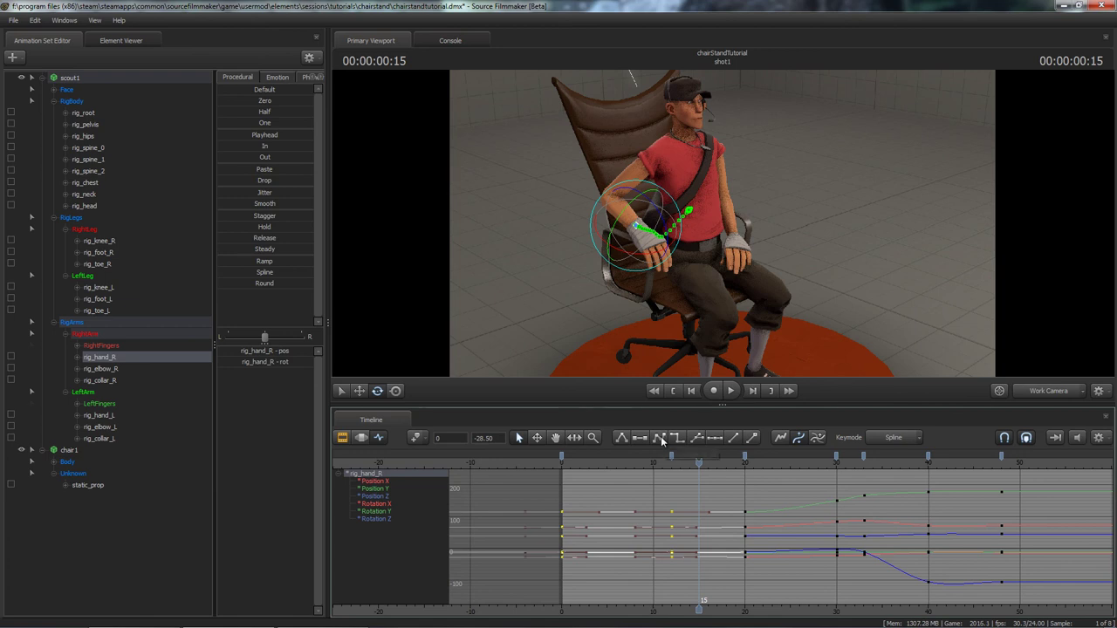
left_click(562, 464)
key("space")
key("space")
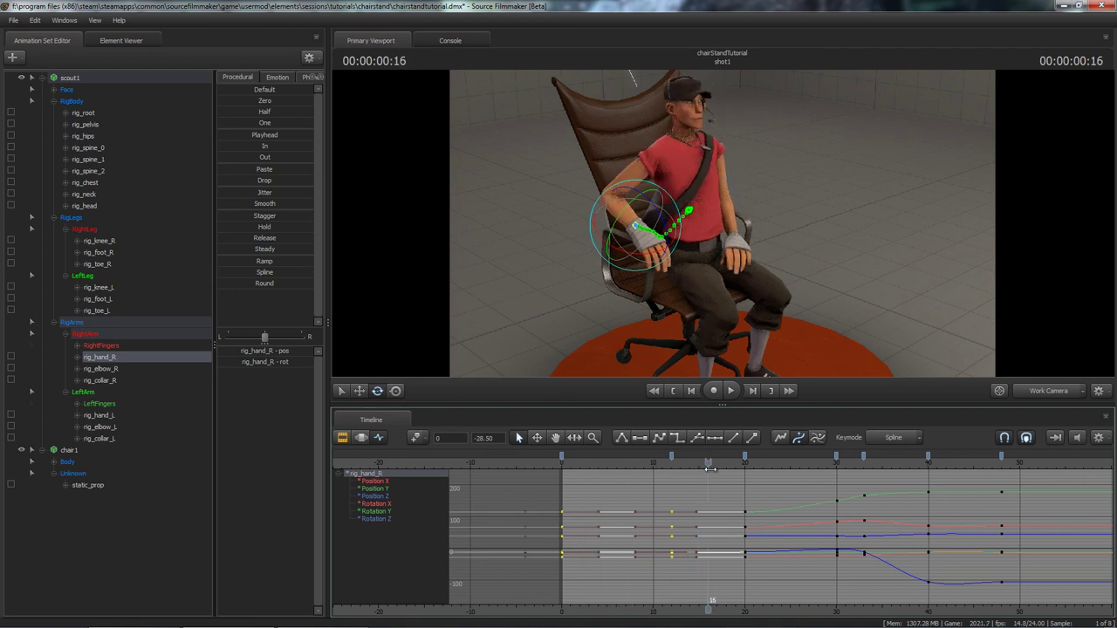
Apply linear tangents to the rig_hand_R keyframes at frames 12 and 20, and check the motion in playback.
left_click_drag(710, 468, 745, 469)
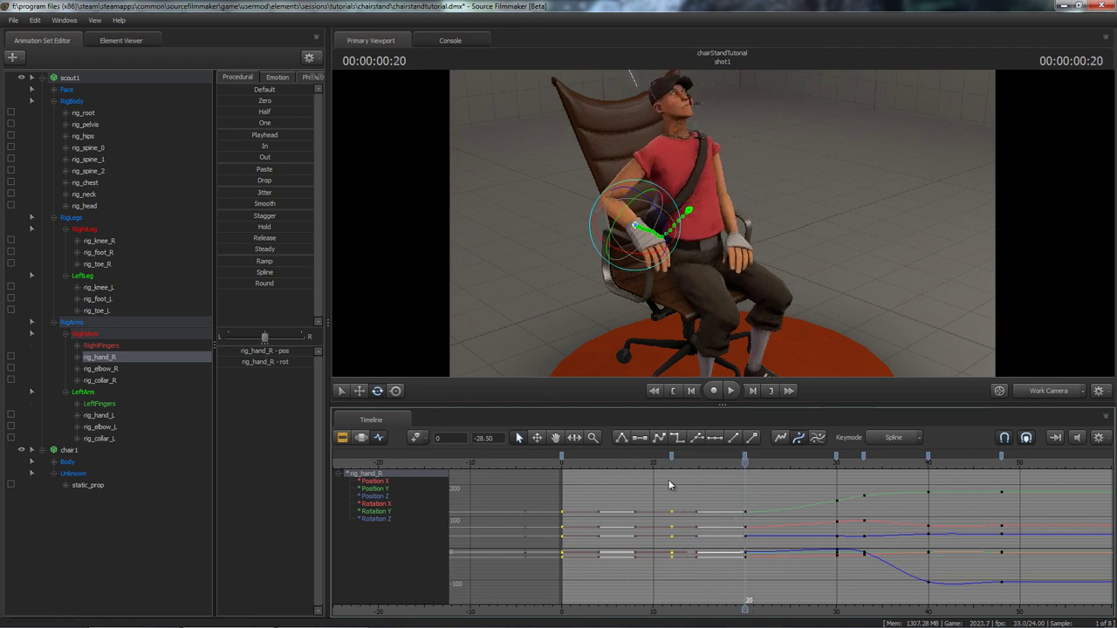
left_click(577, 456)
left_click_drag(613, 464, 742, 473)
left_click_drag(759, 556, 763, 565)
left_click(658, 438)
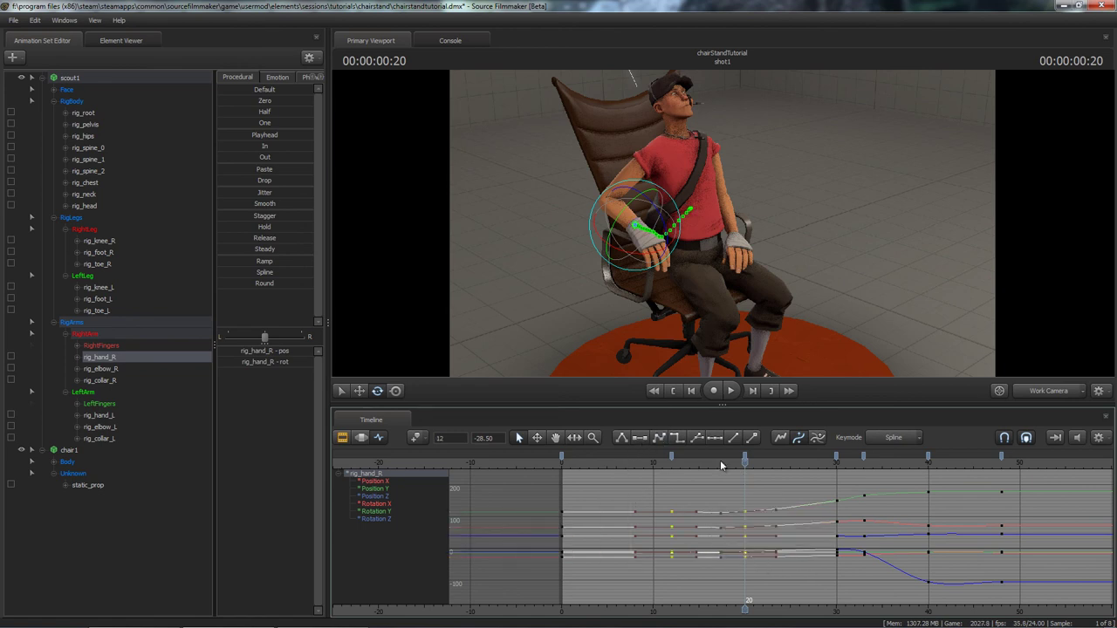
left_click_drag(740, 462, 673, 468)
key("space")
key("space")
Nudge rig_hand_R slightly at frame 12 with the move manipulator, and replay the opening lean from frame 0.
left_click(605, 492)
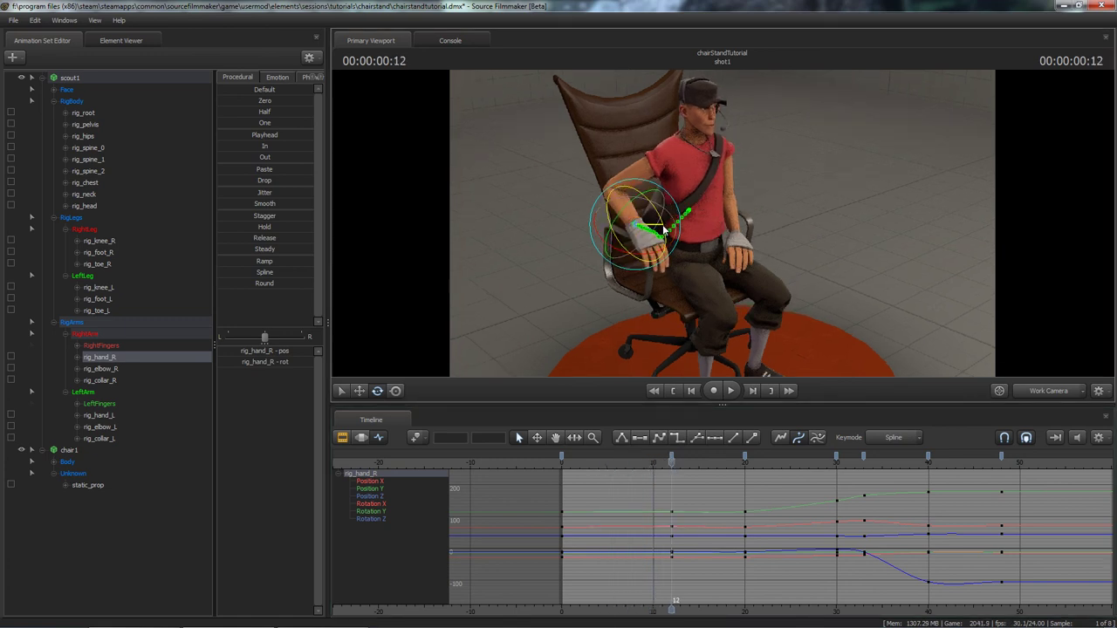
key("w")
left_click_drag(662, 237, 662, 241)
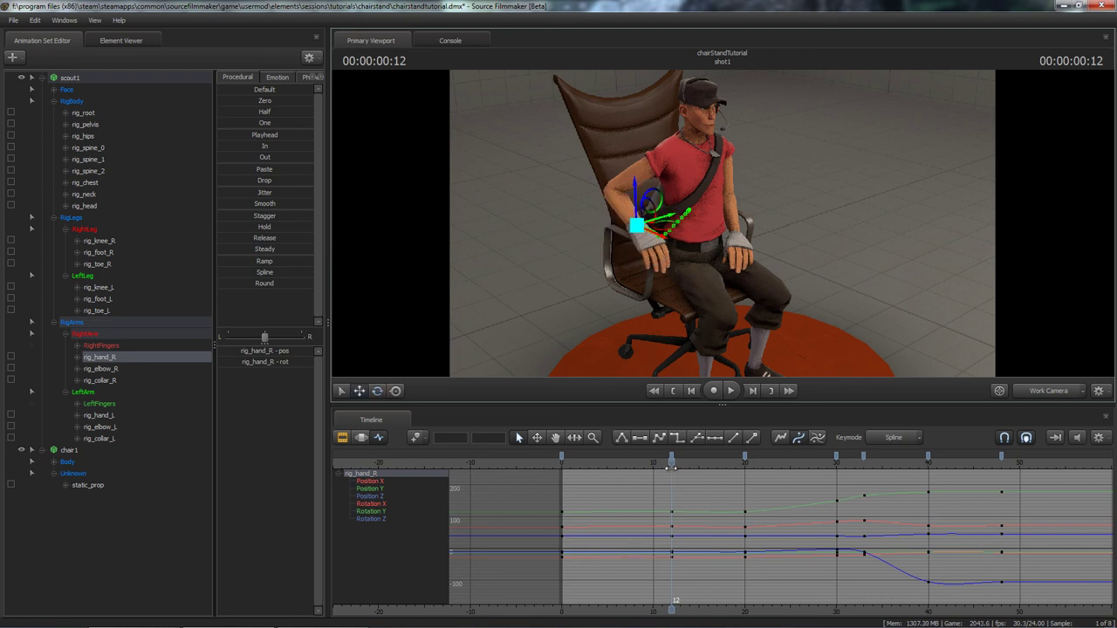
left_click_drag(671, 467, 563, 461)
key("space")
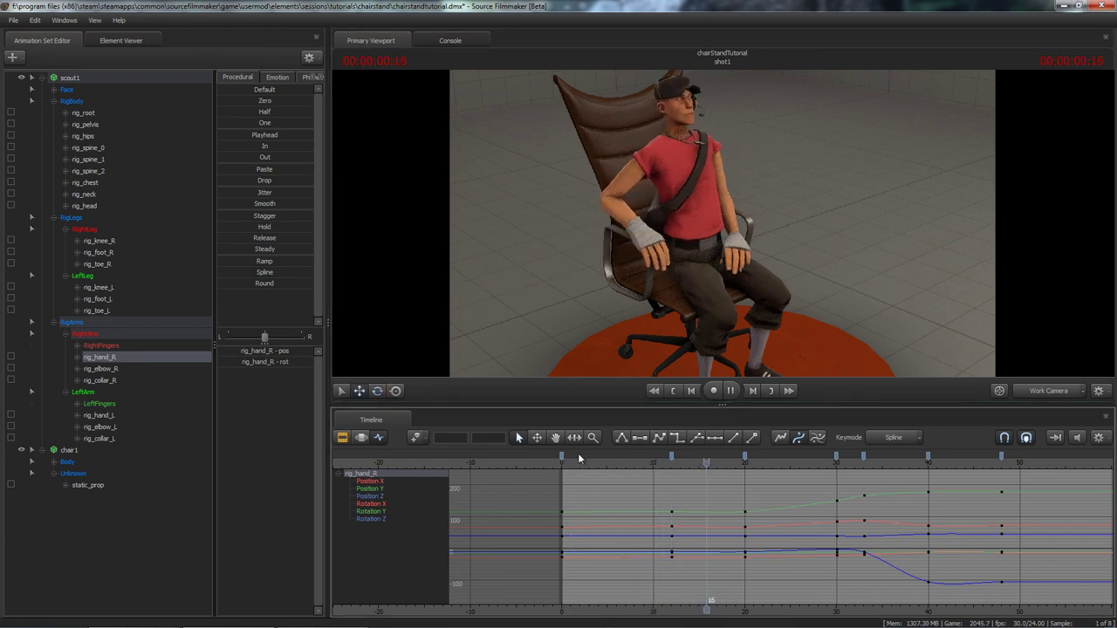
key("space")
left_click(563, 465)
key("space")
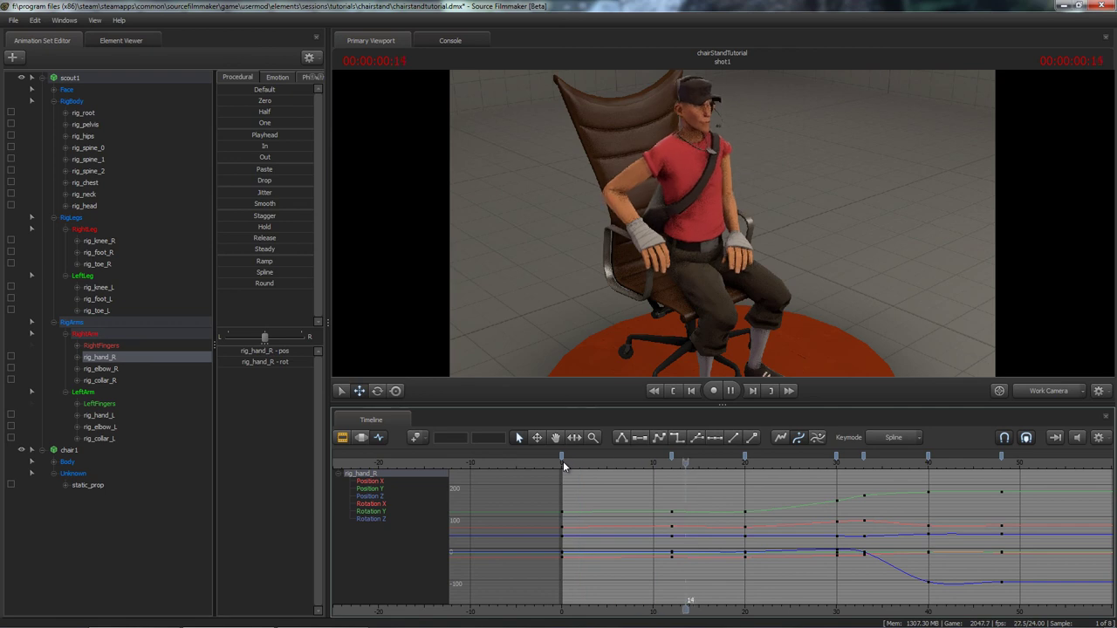
Replay the stand-up from frame 0 several times to check the right hand's contact with the armrest and its push-off.
key("space")
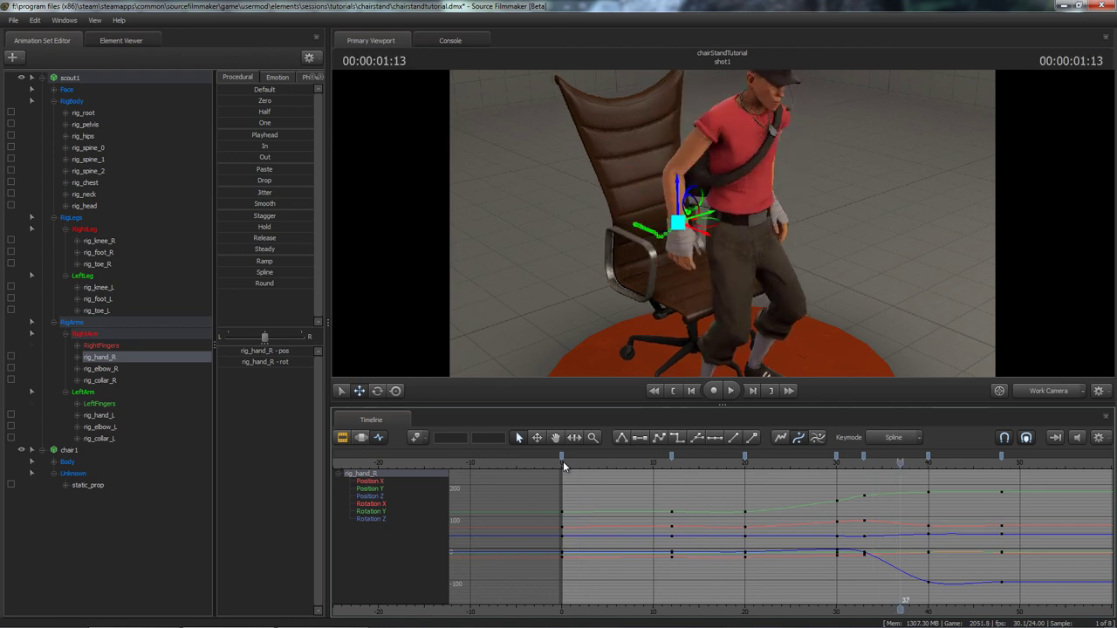
left_click(563, 461)
key("space")
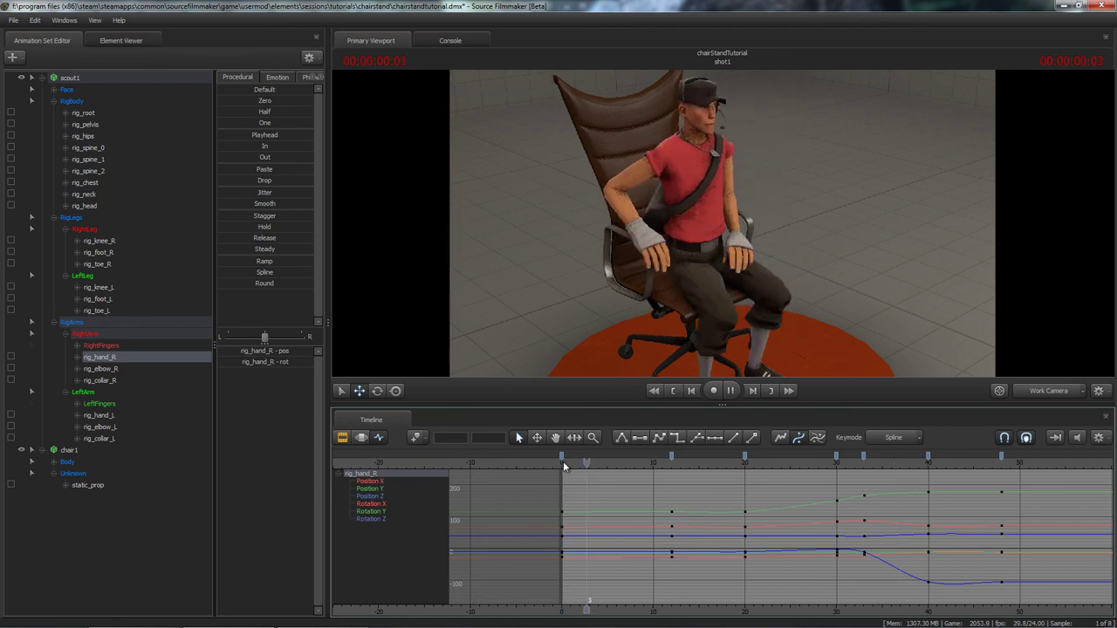
key("space")
left_click(564, 463)
key("space")
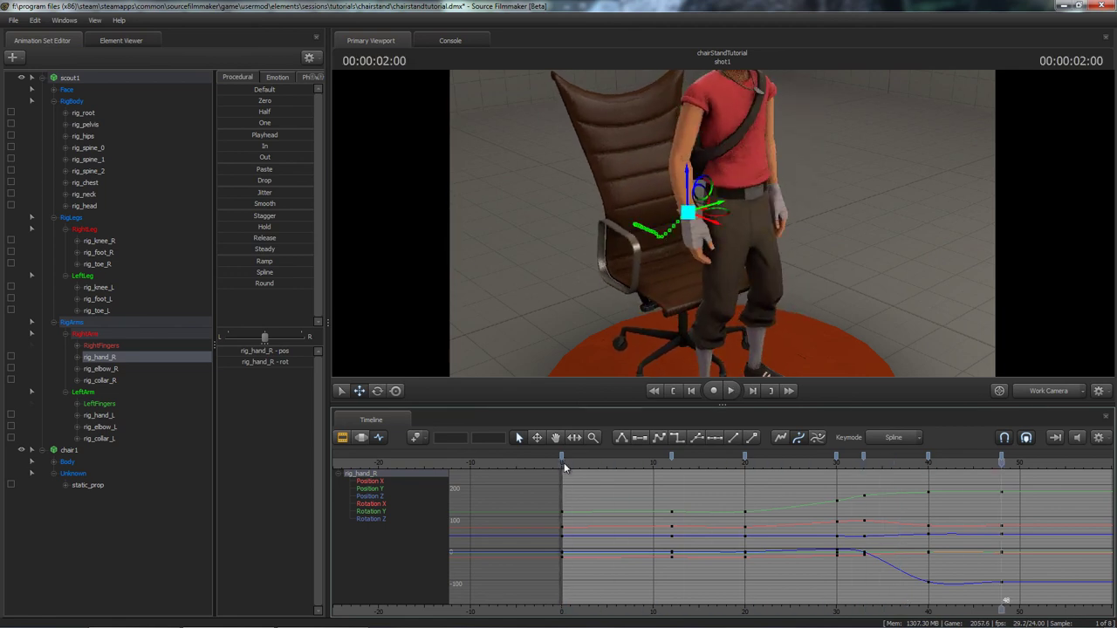
key("space")
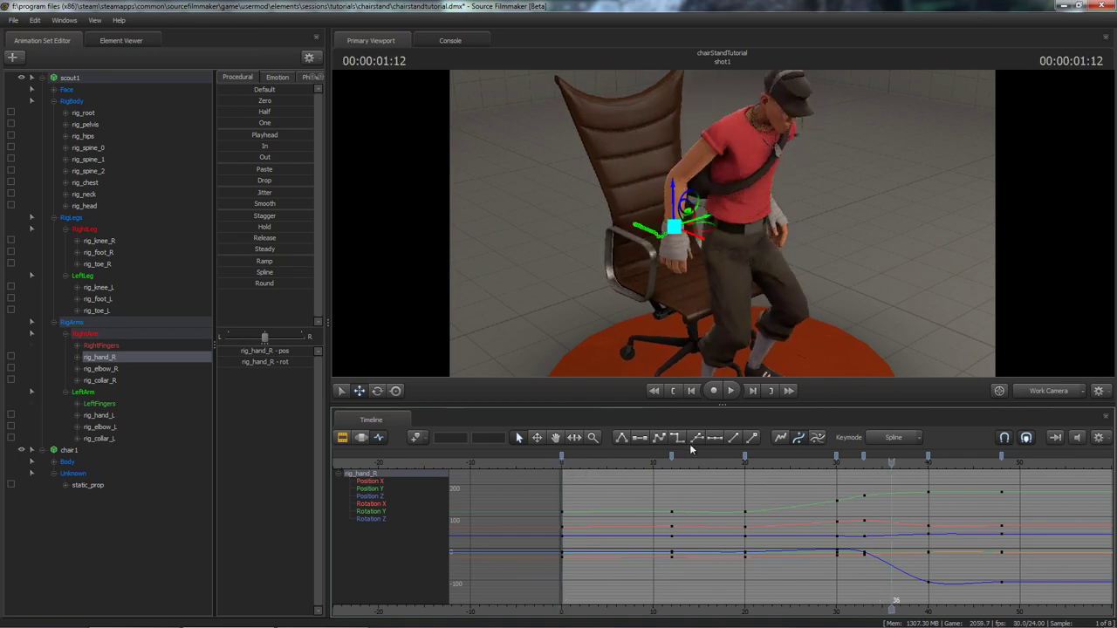
Enlarge the viewport, frame the whole Scout and chair from a lower side angle, and play the full stand-up from frame 0.
left_click_drag(688, 406, 694, 545)
right_click_drag(746, 433, 780, 276, "alt")
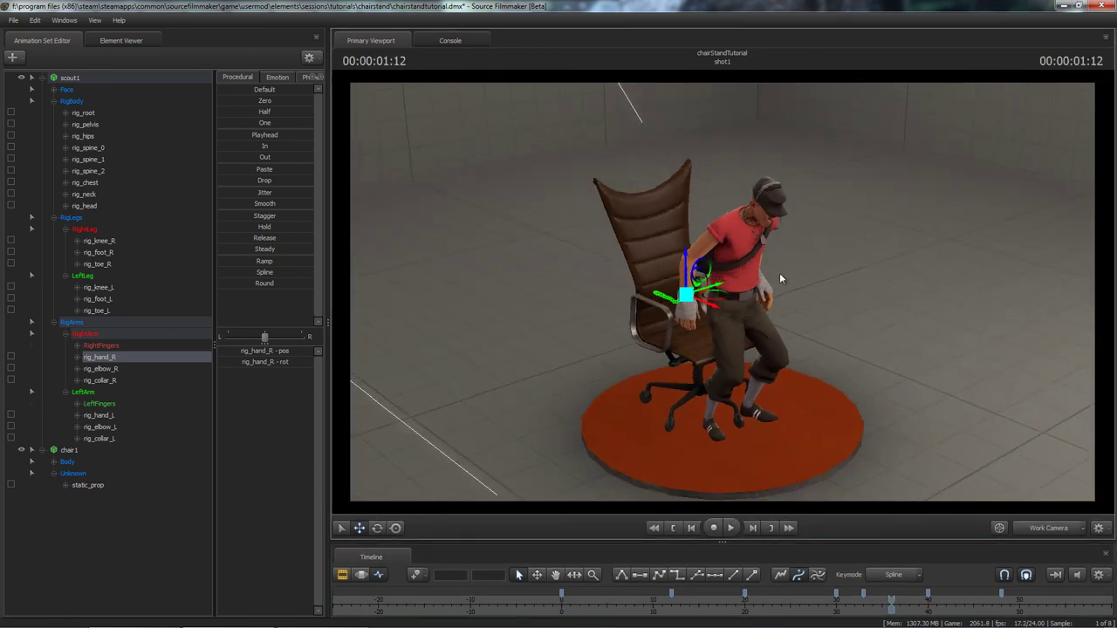
left_click_drag(780, 276, 685, 434, "alt")
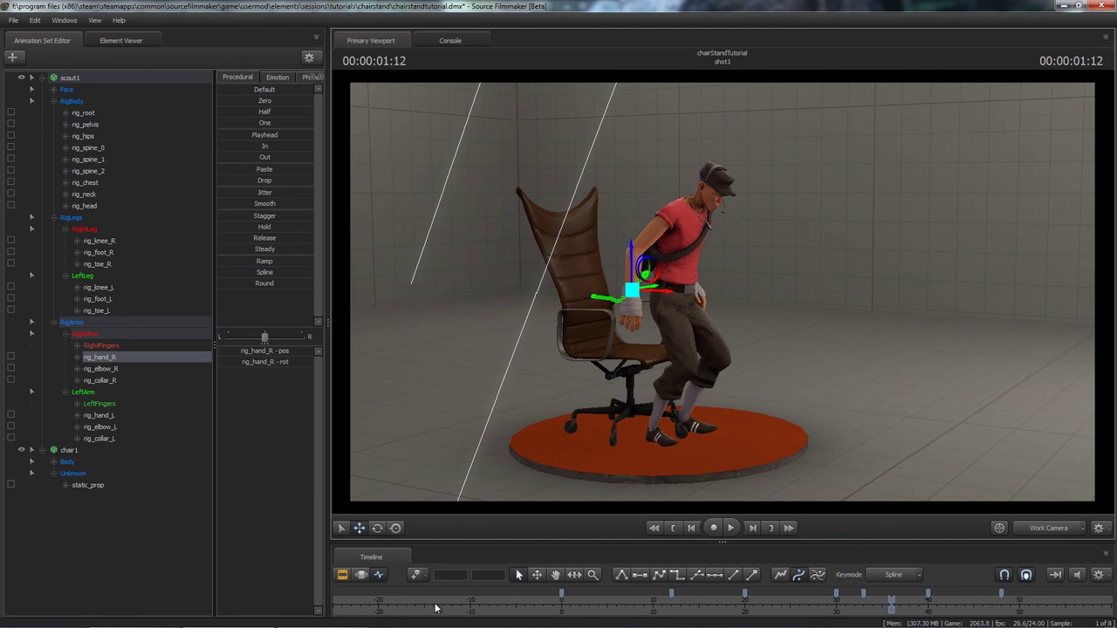
scroll(404, 607, "down", 5)
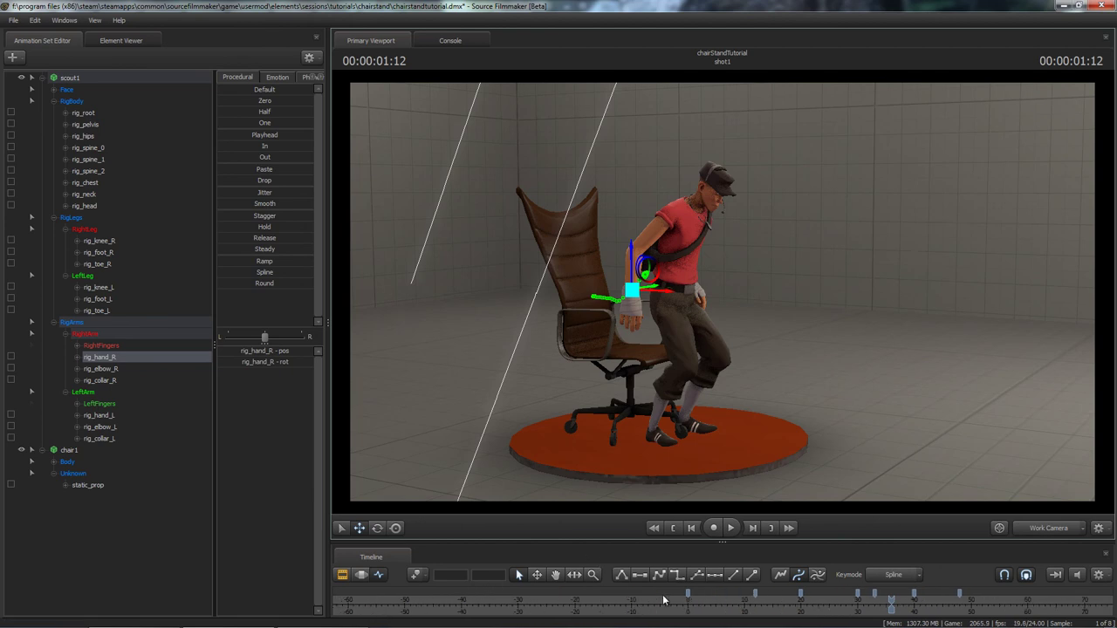
left_click(689, 599)
key("space")
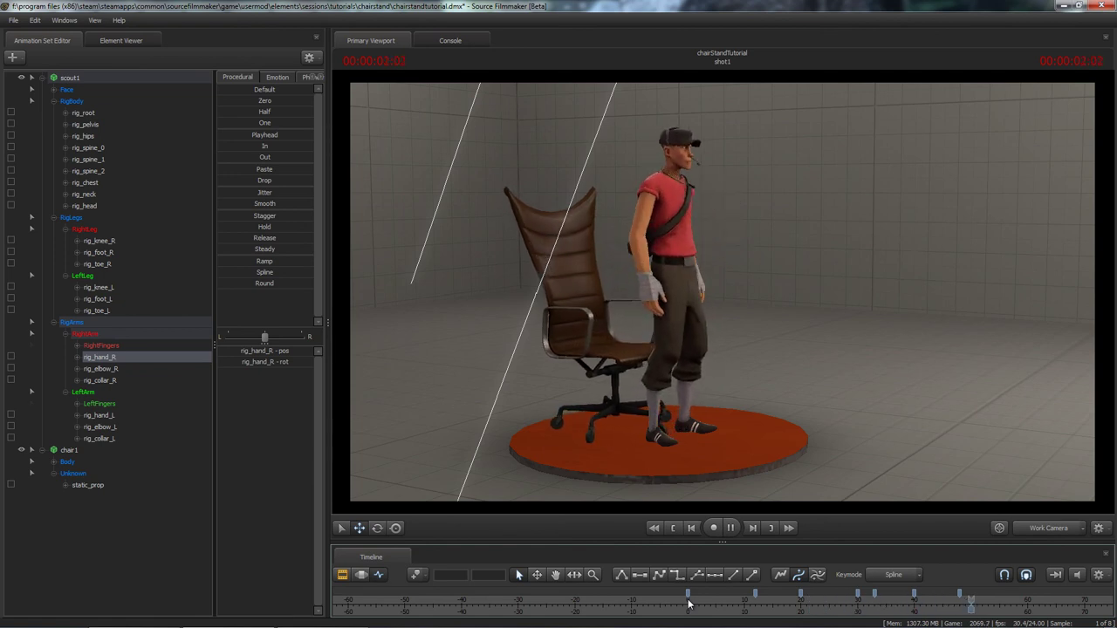
key("space")
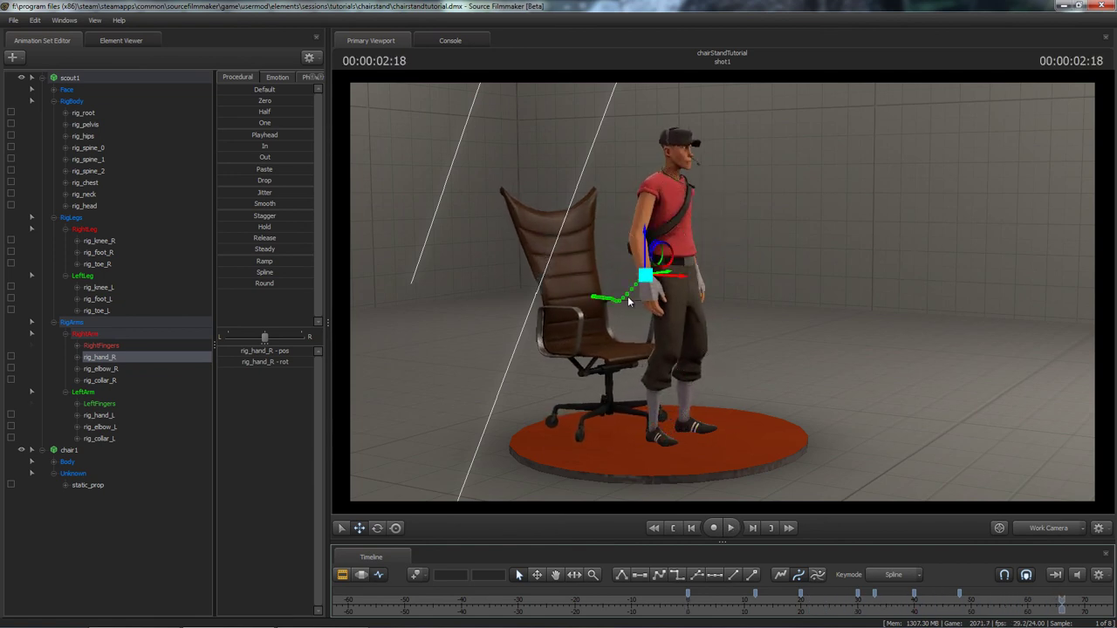